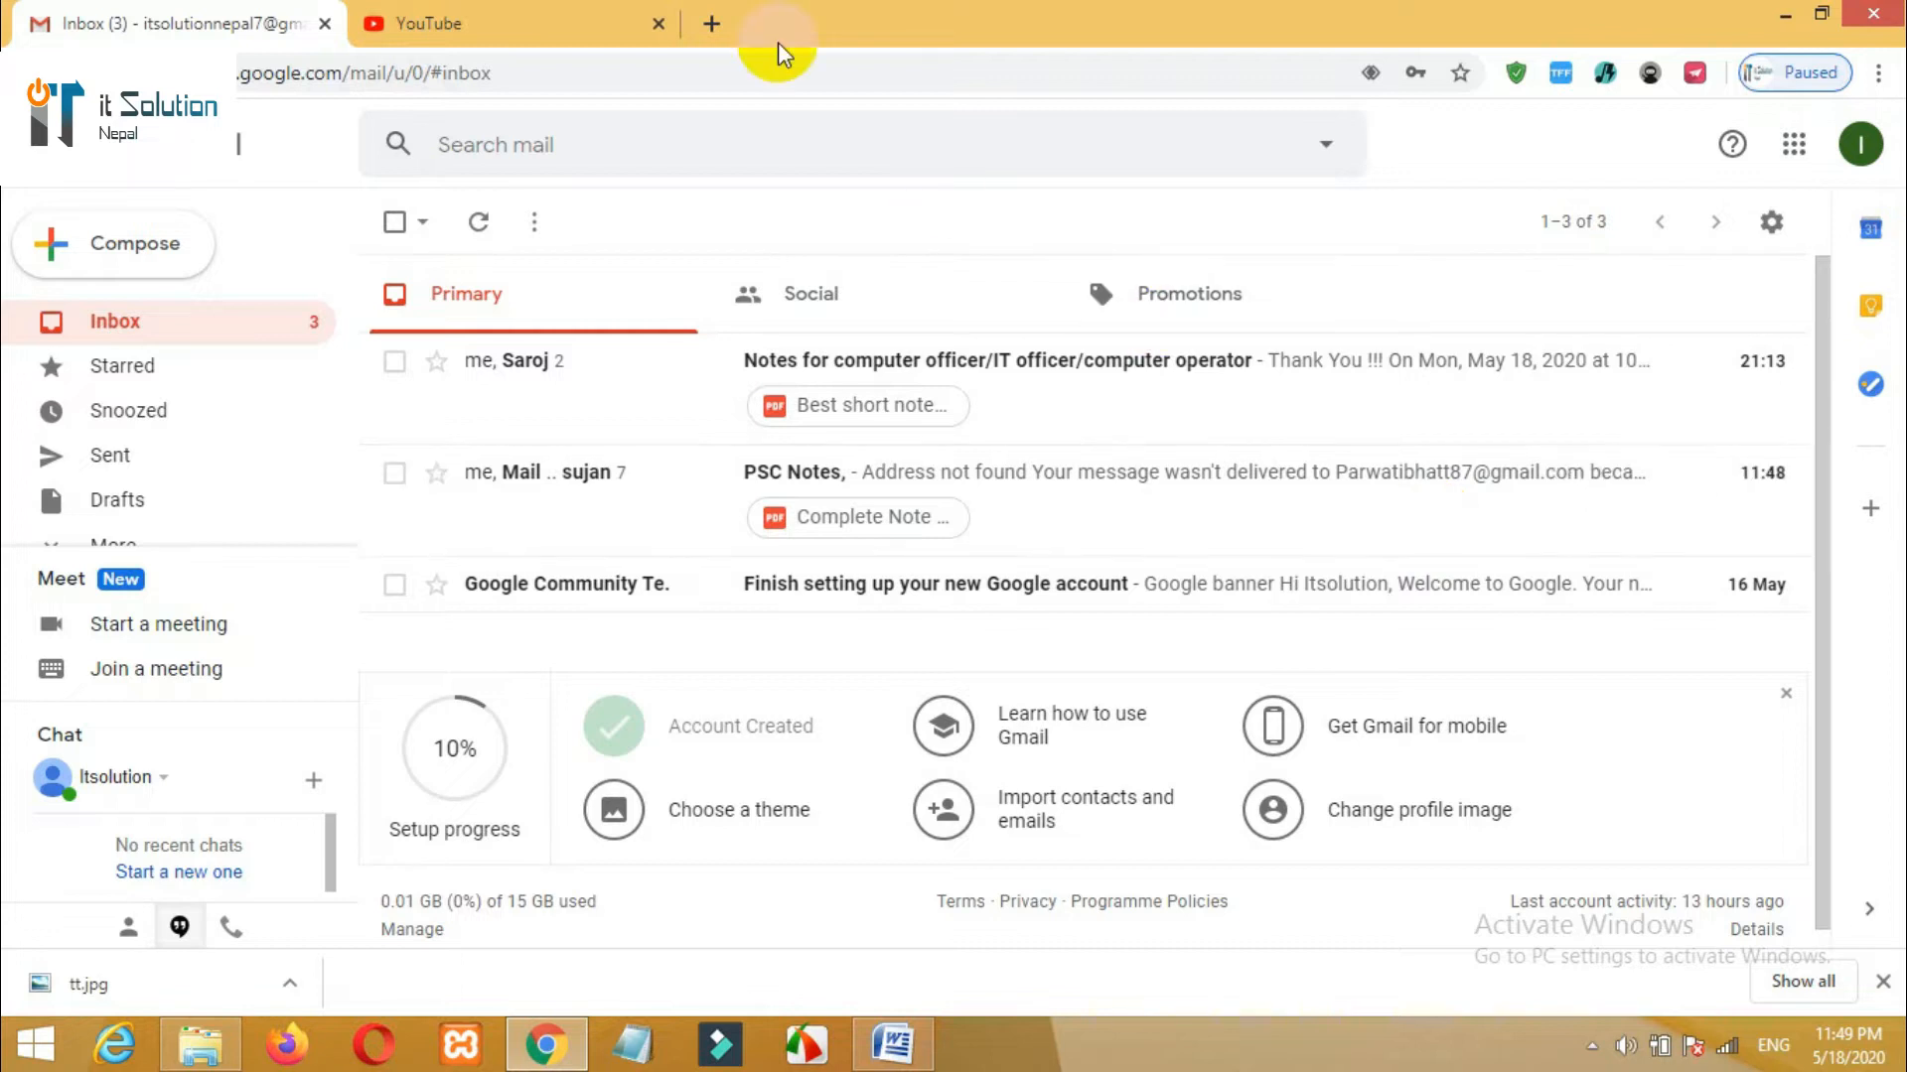
- Sign in to YouTube and start creating a new channel that uses a custom name
left_click(528, 19)
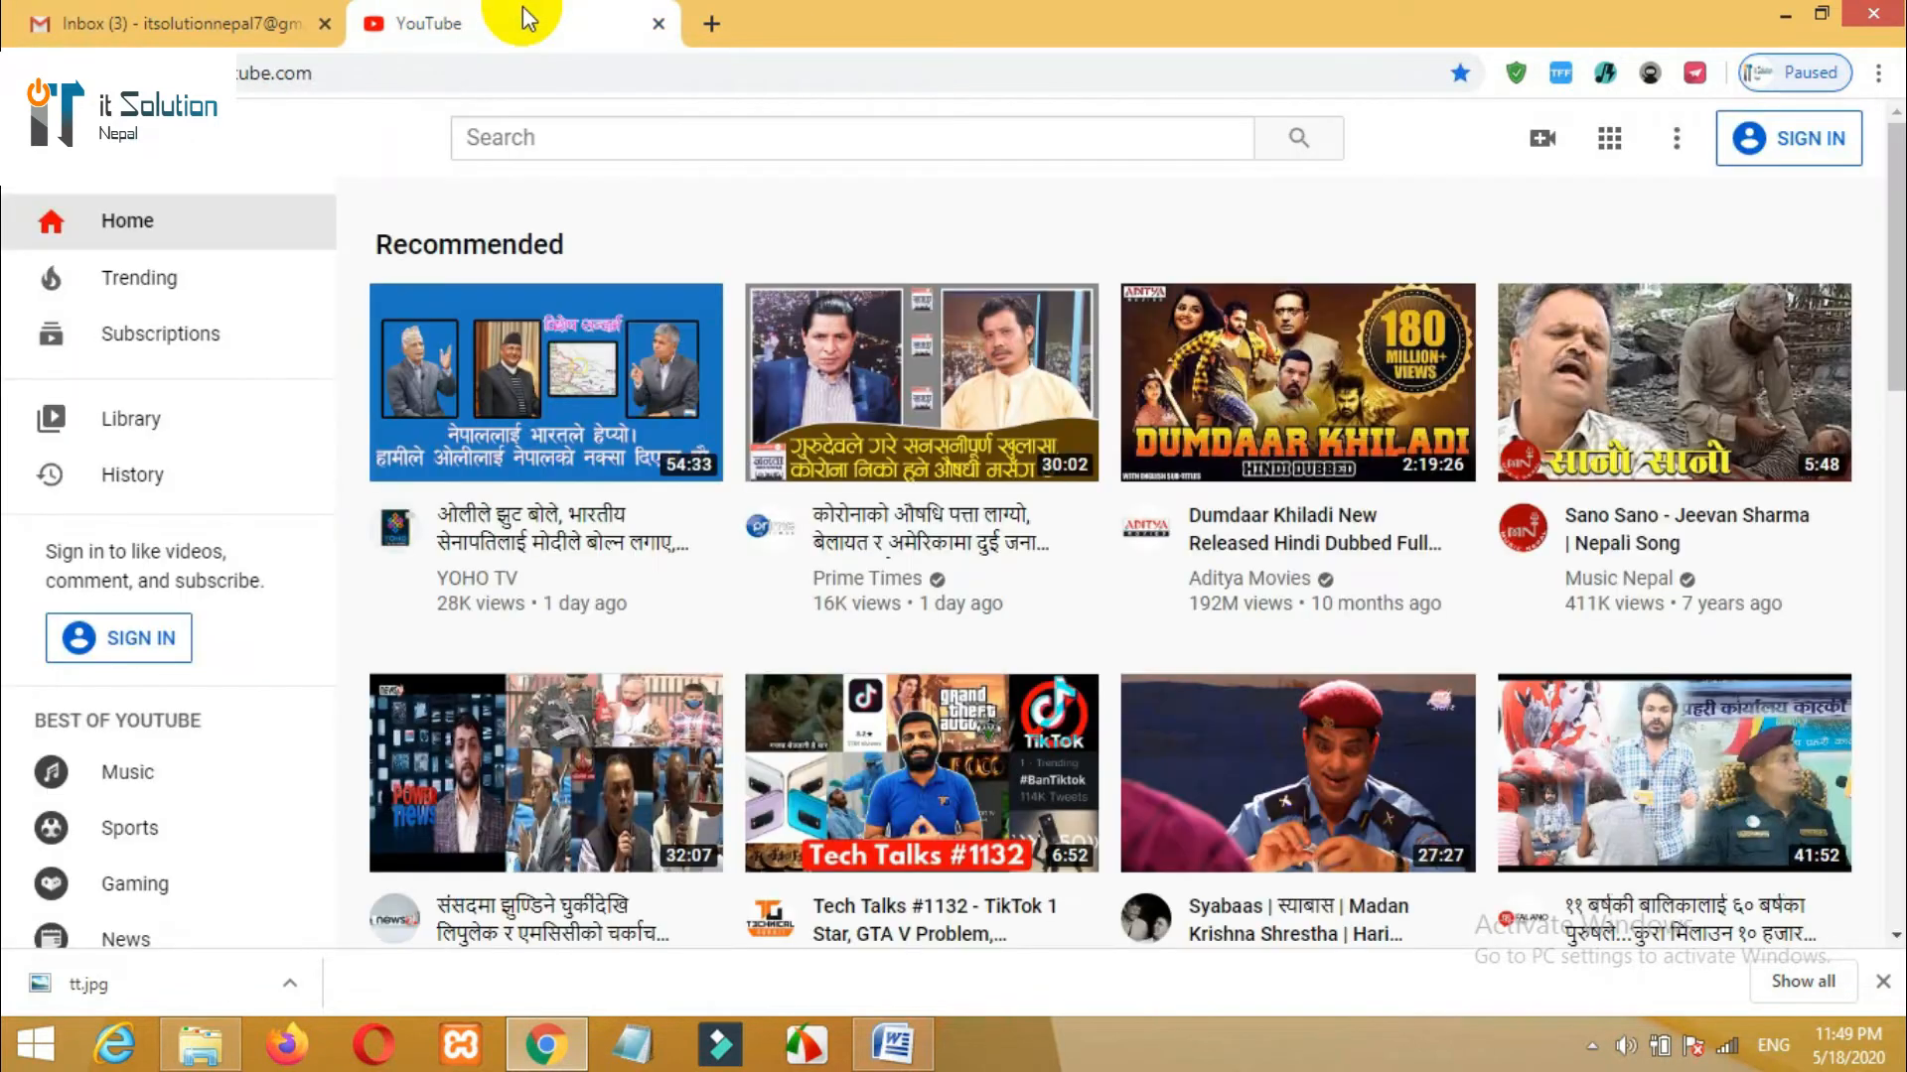
left_click(1788, 149)
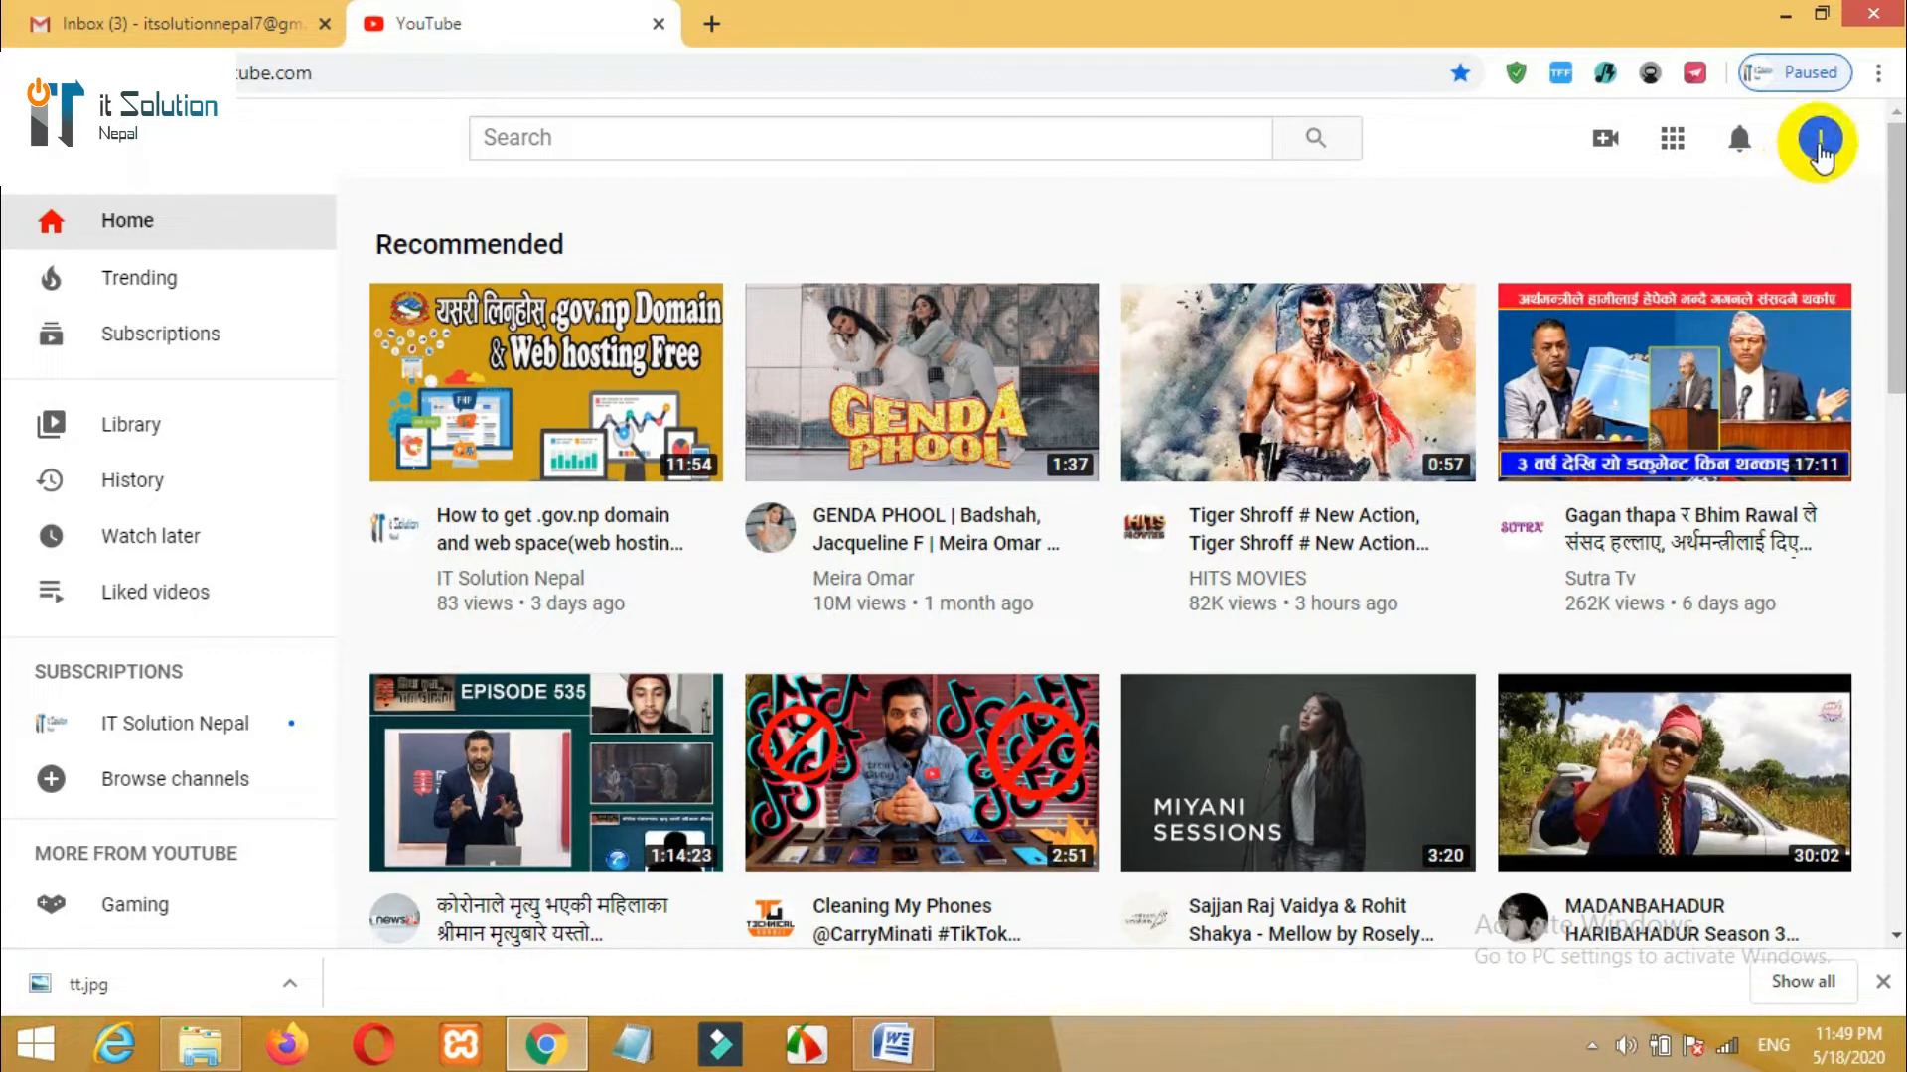
left_click(1819, 144)
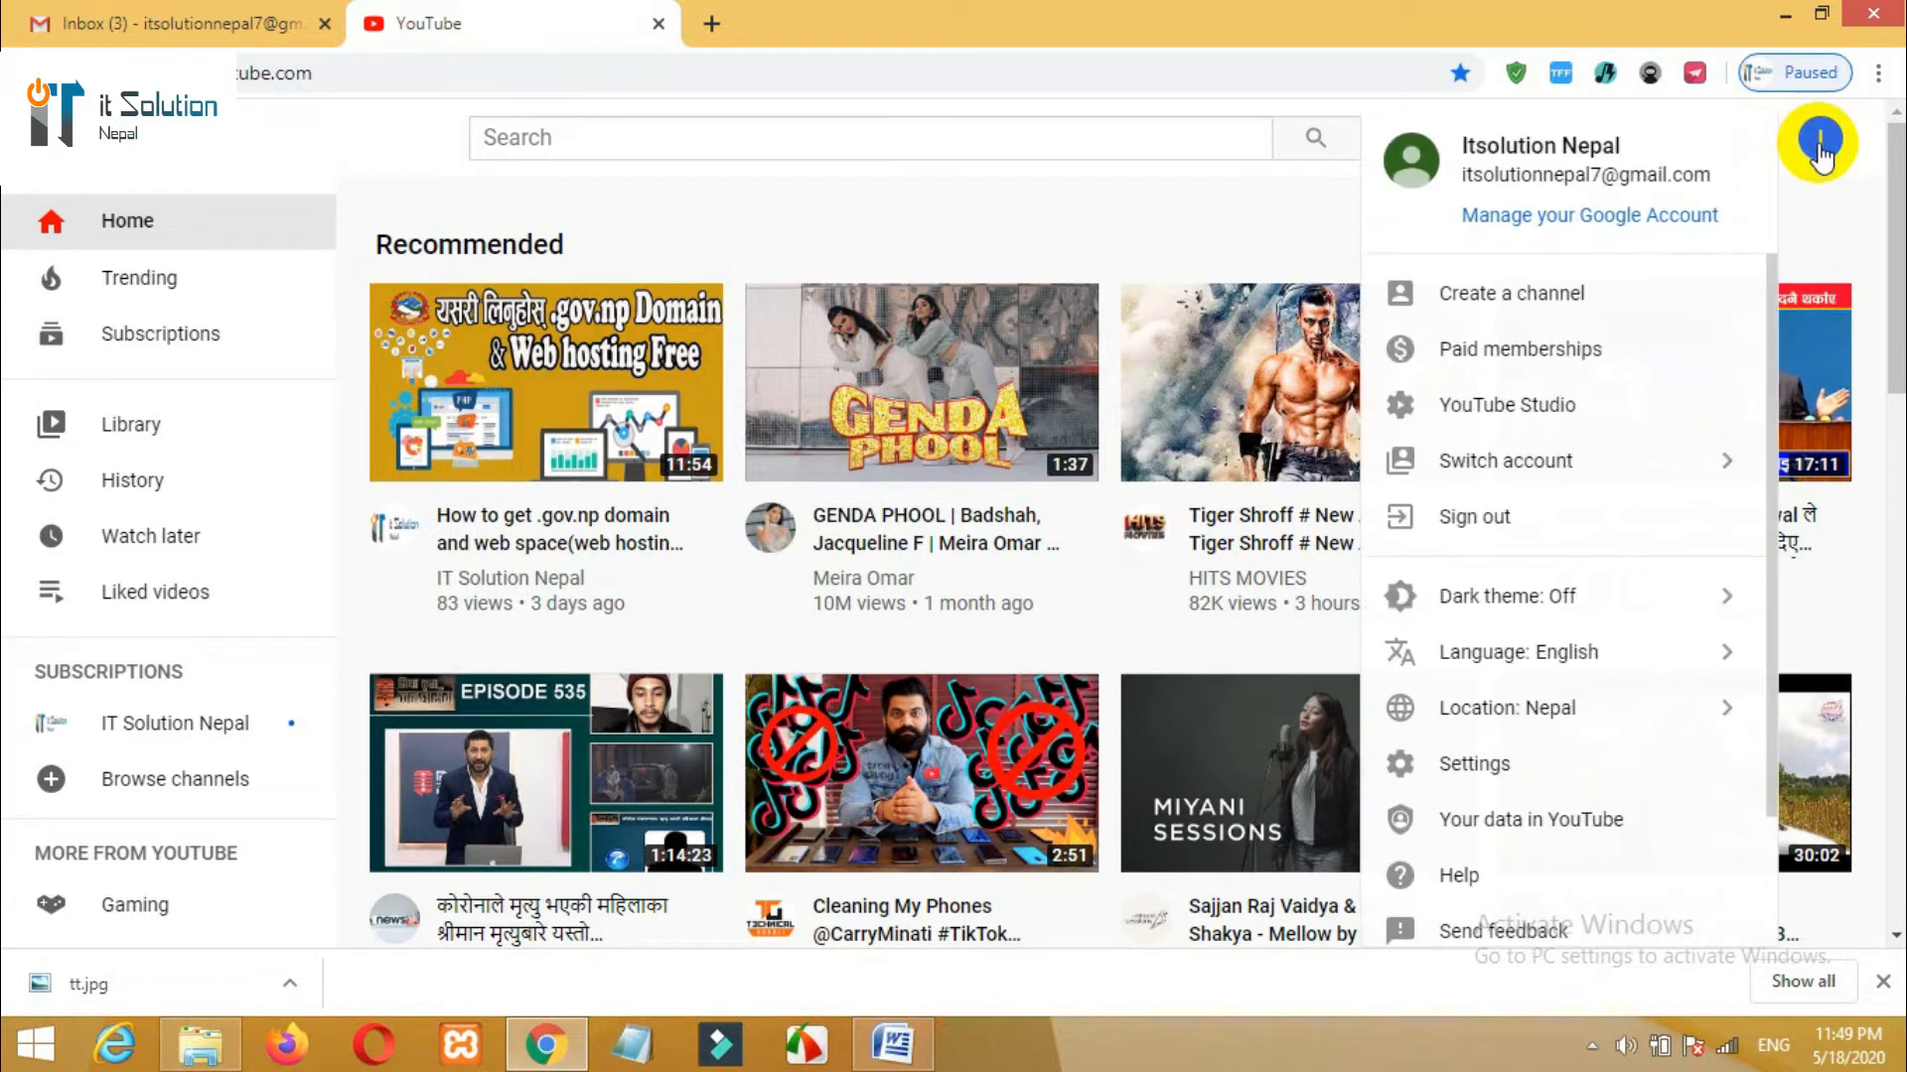
left_click(1566, 298)
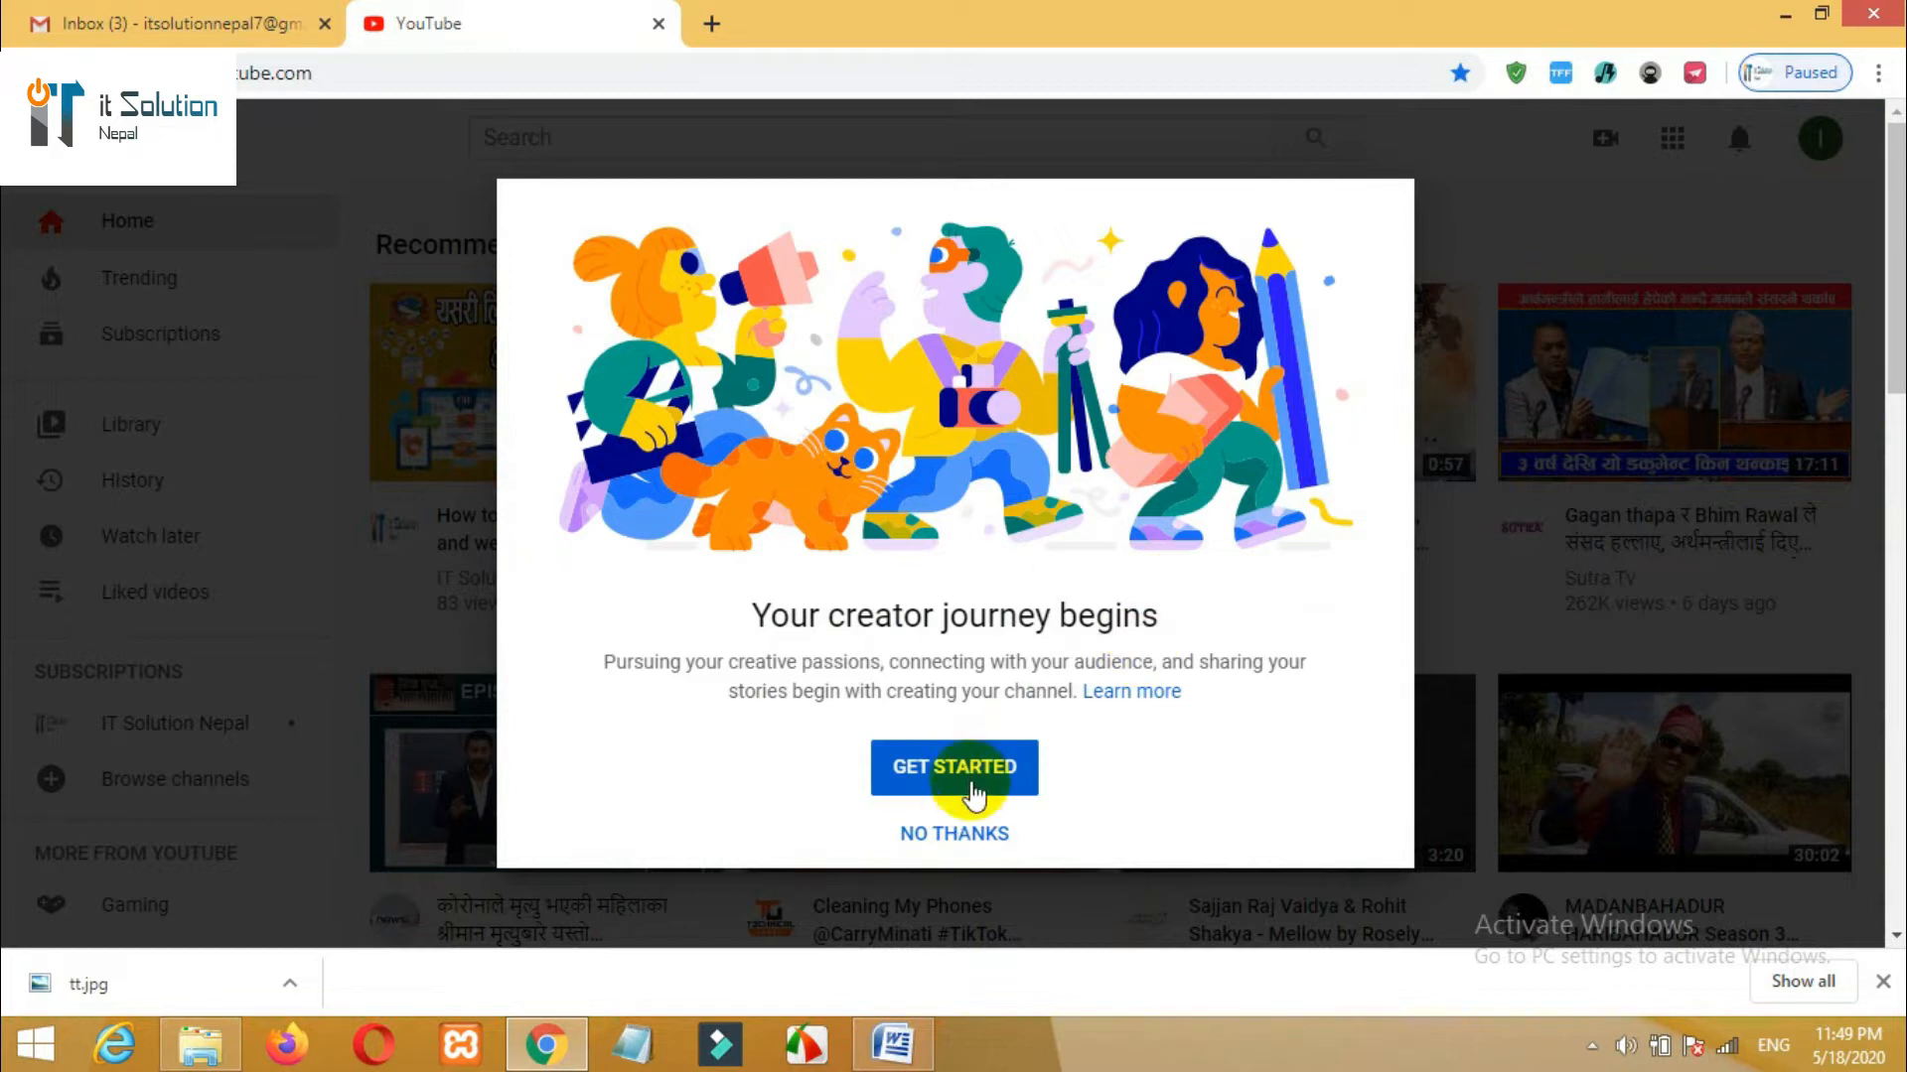
left_click(979, 780)
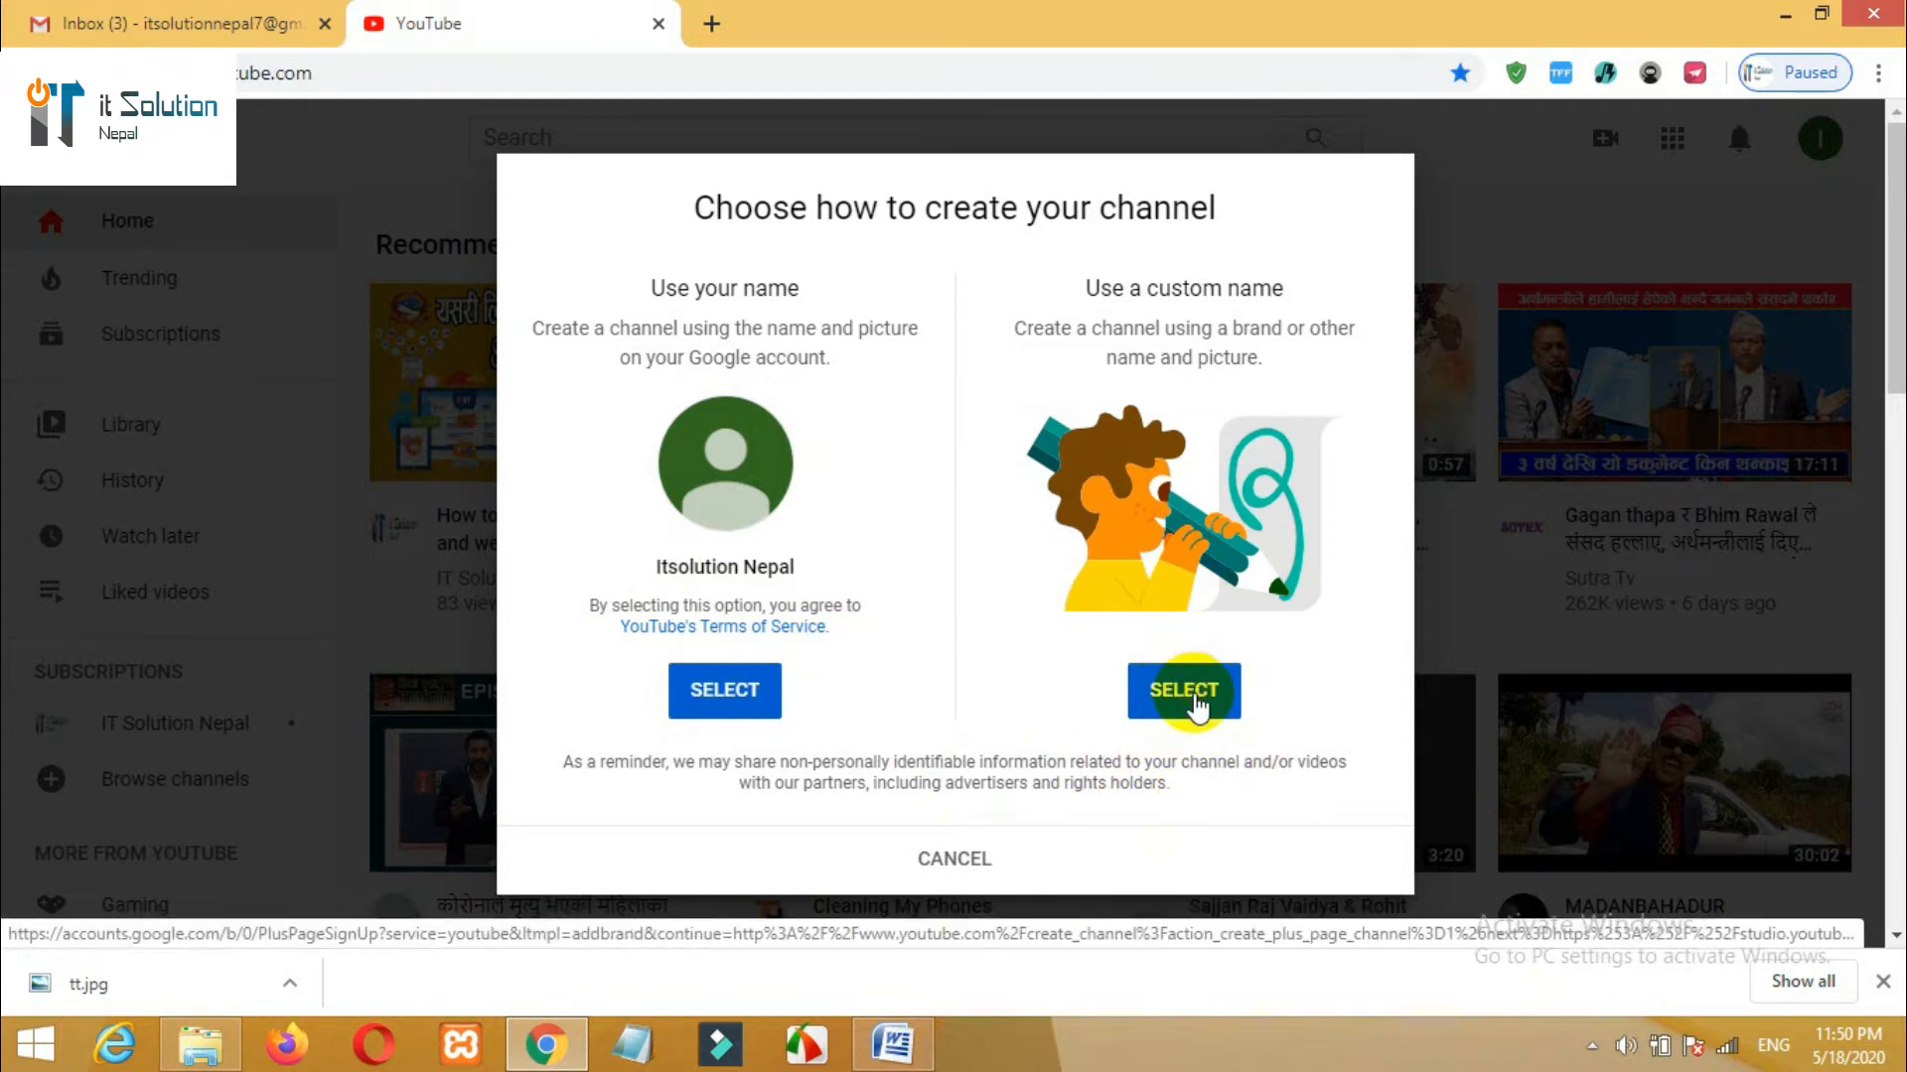
left_click(1195, 698)
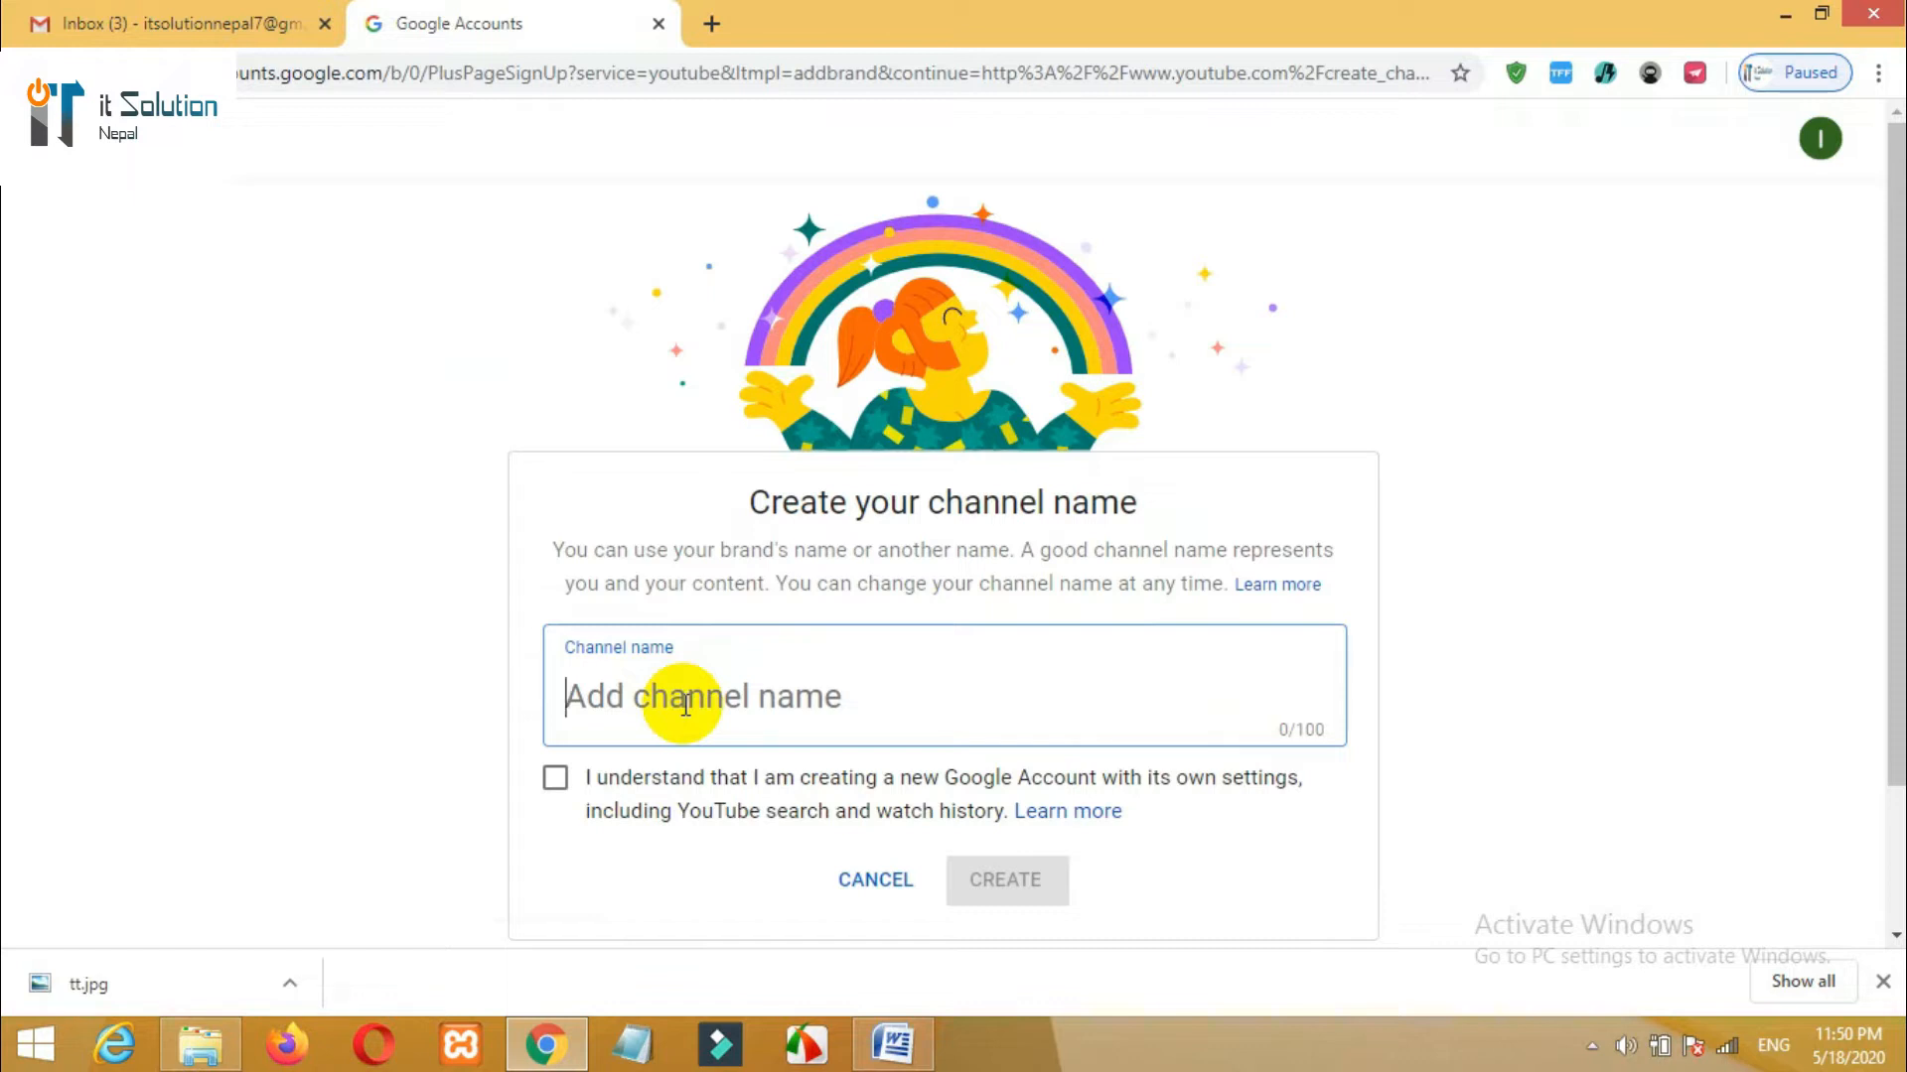
- Name the channel "Hamro Nepal", accept the new Google Account acknowledgement and create the channel
type("Hamro ")
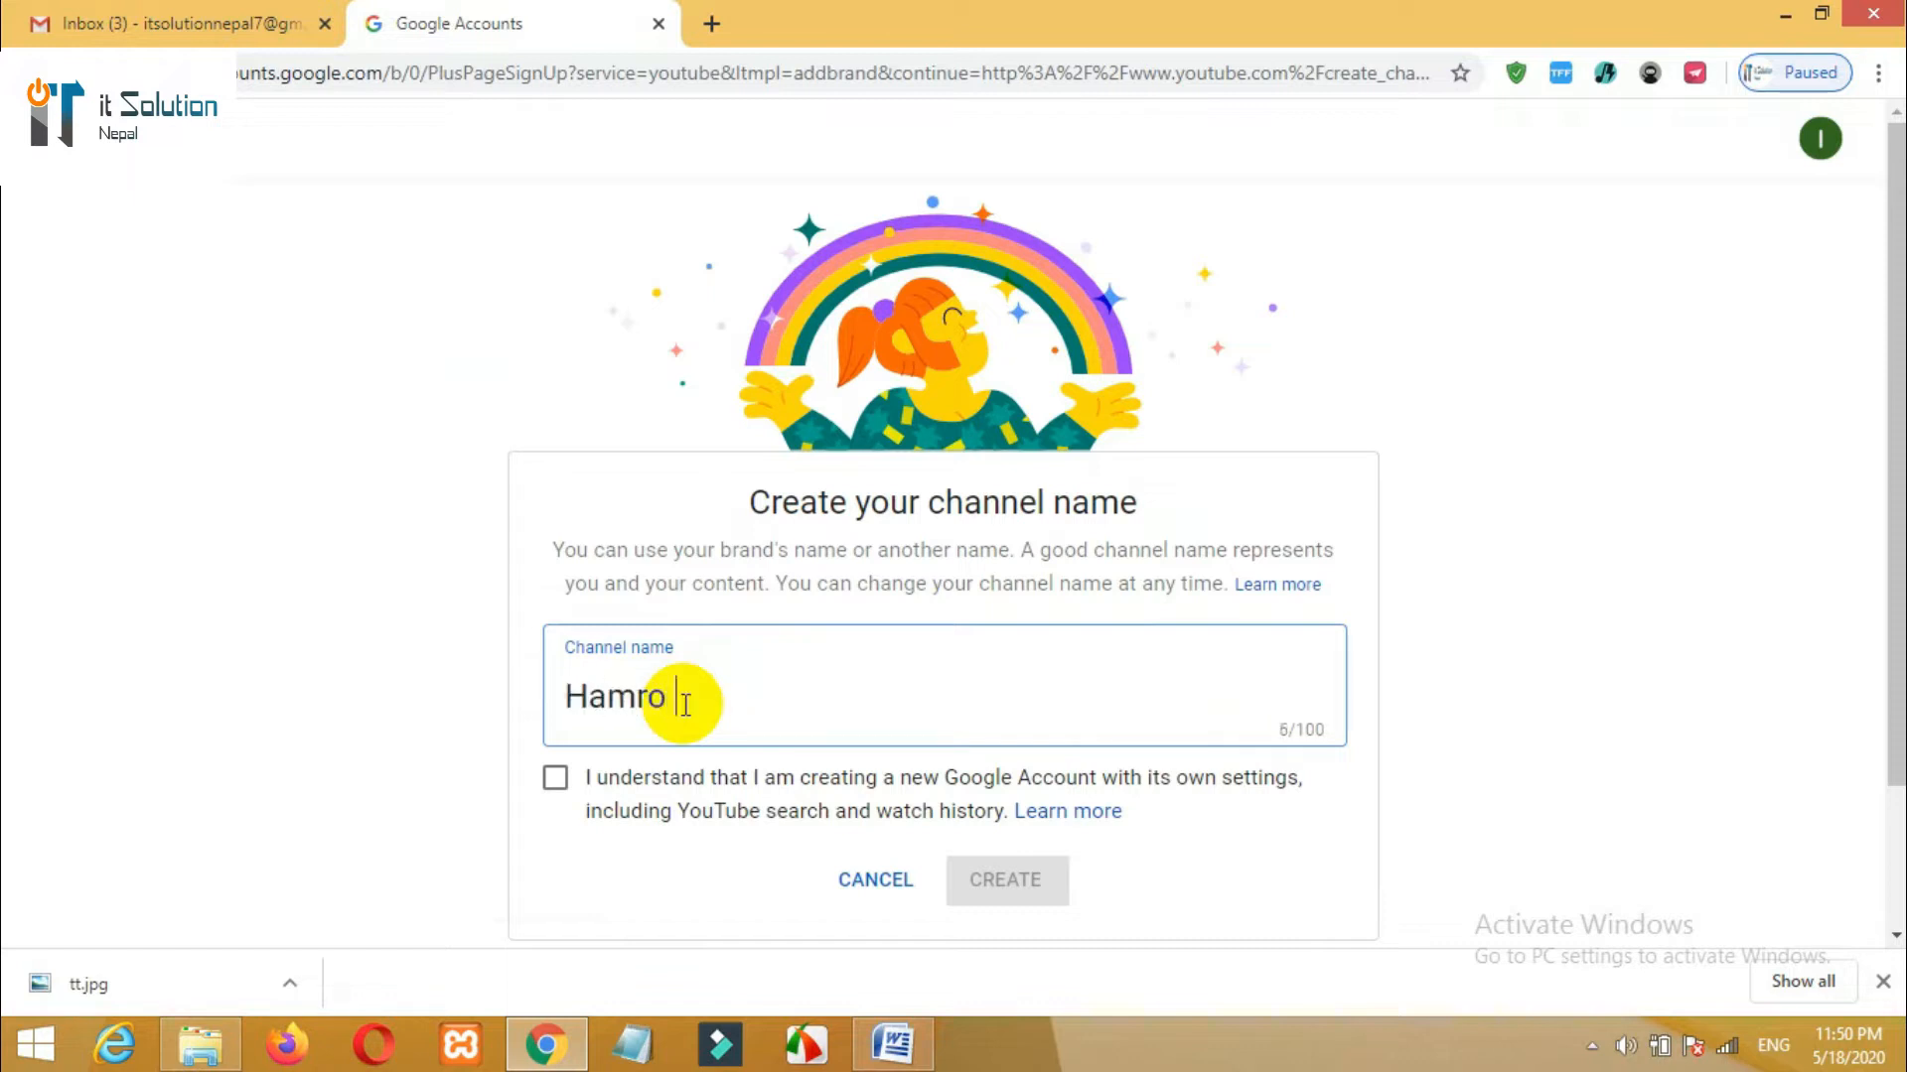
type("Nepal")
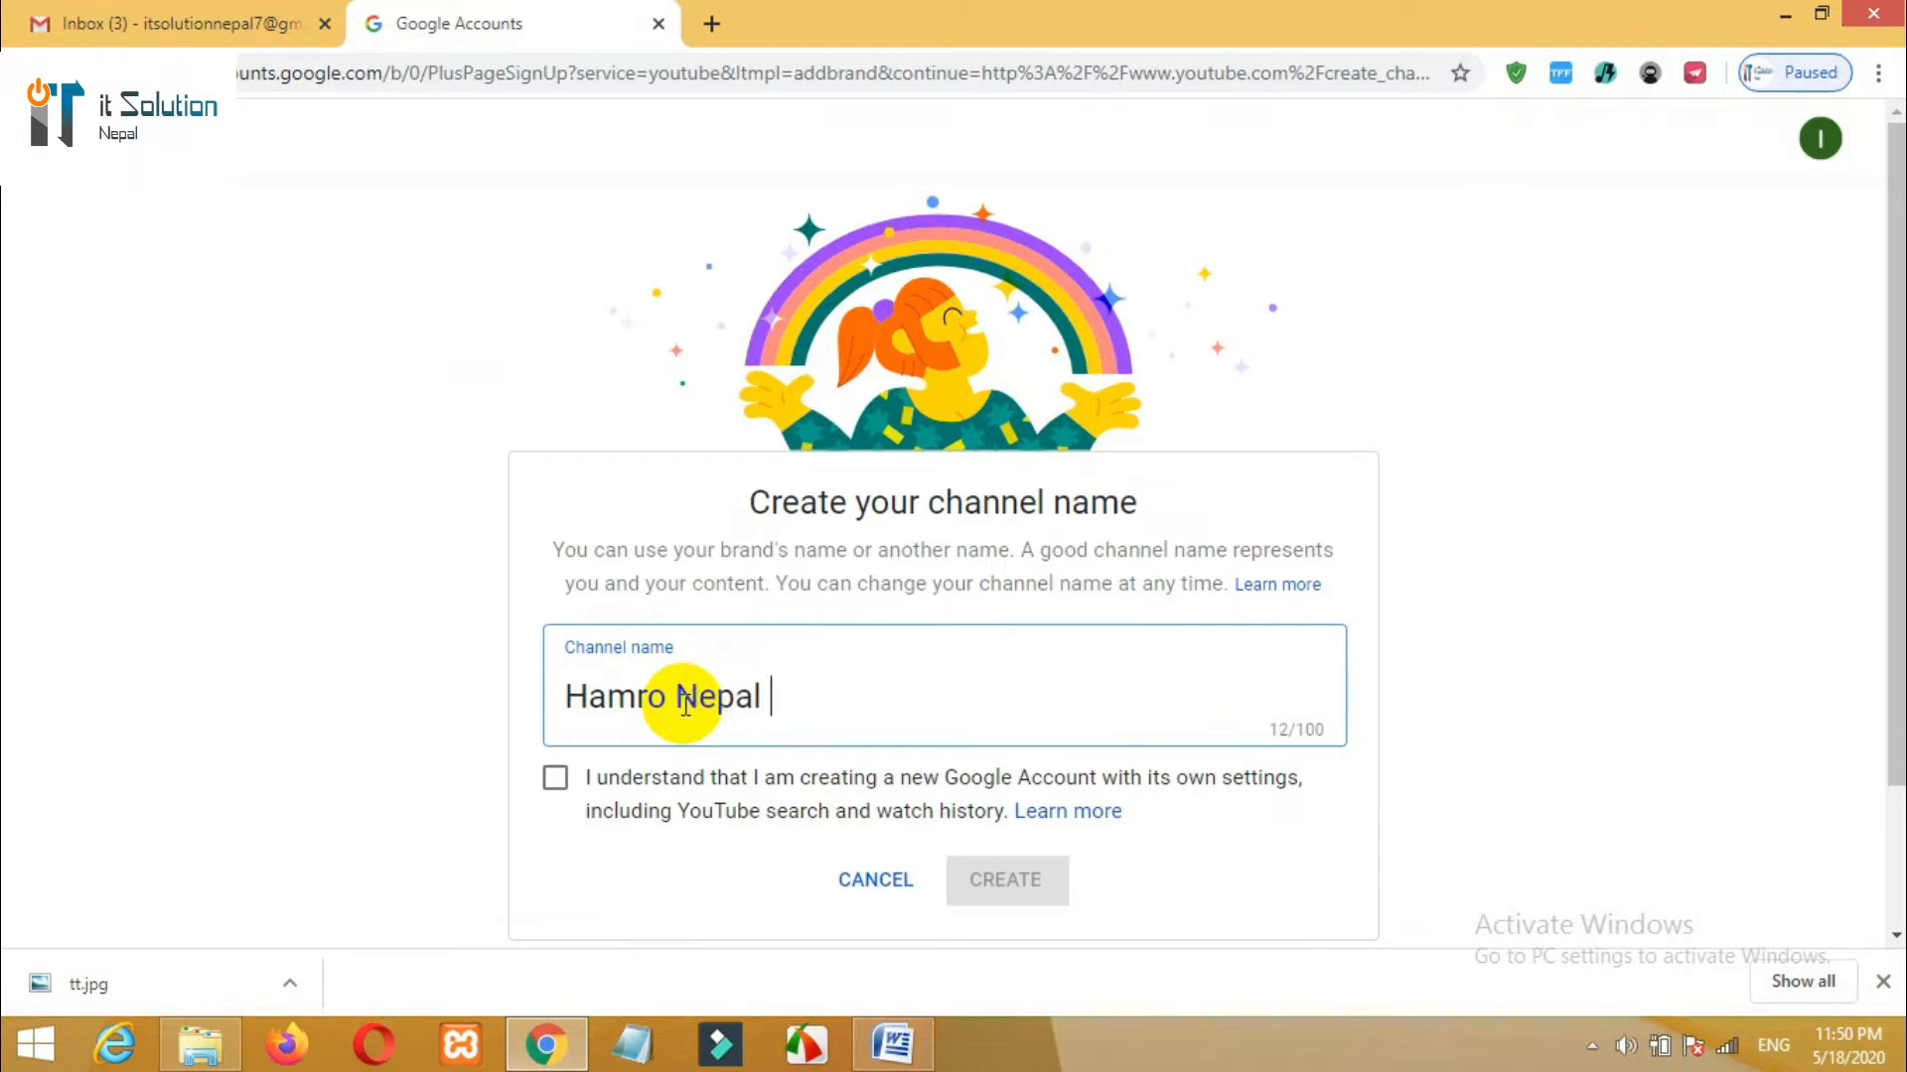
left_click(557, 780)
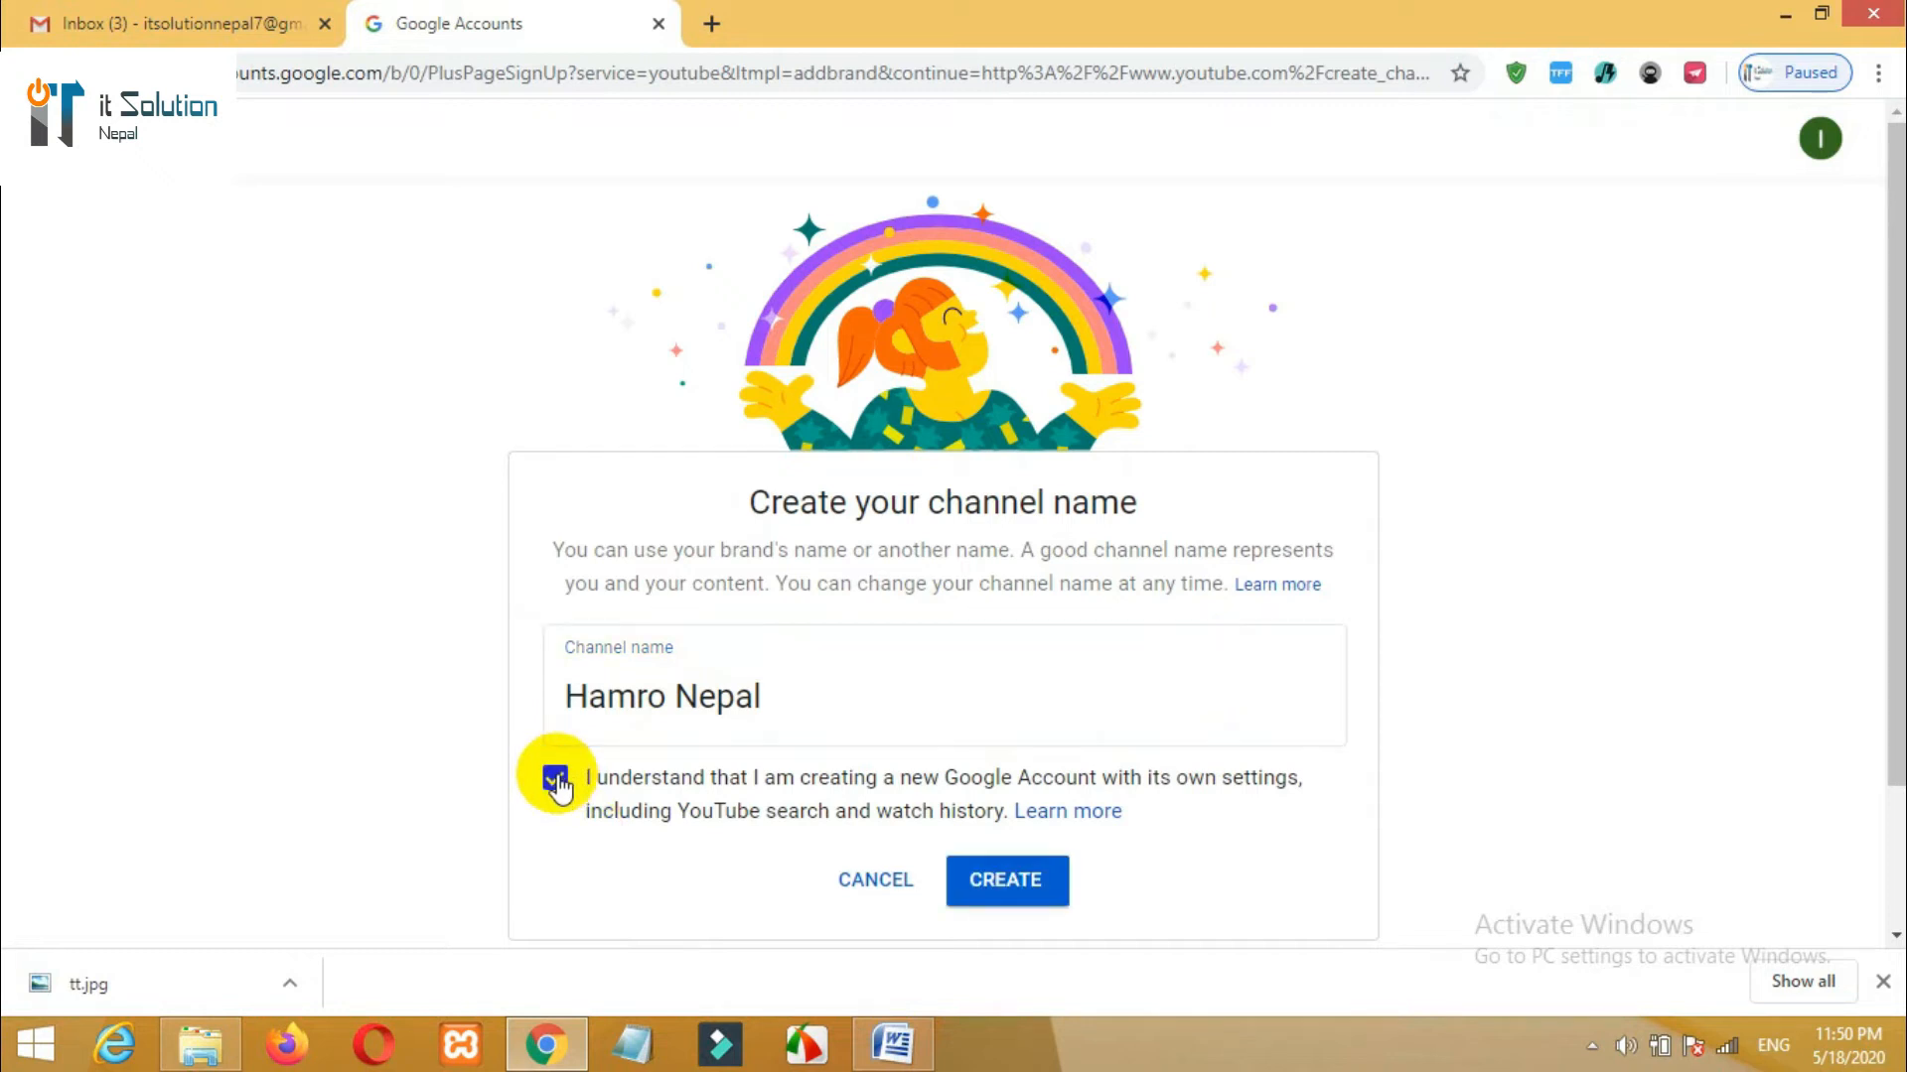
left_click_drag(1887, 503, 1871, 651)
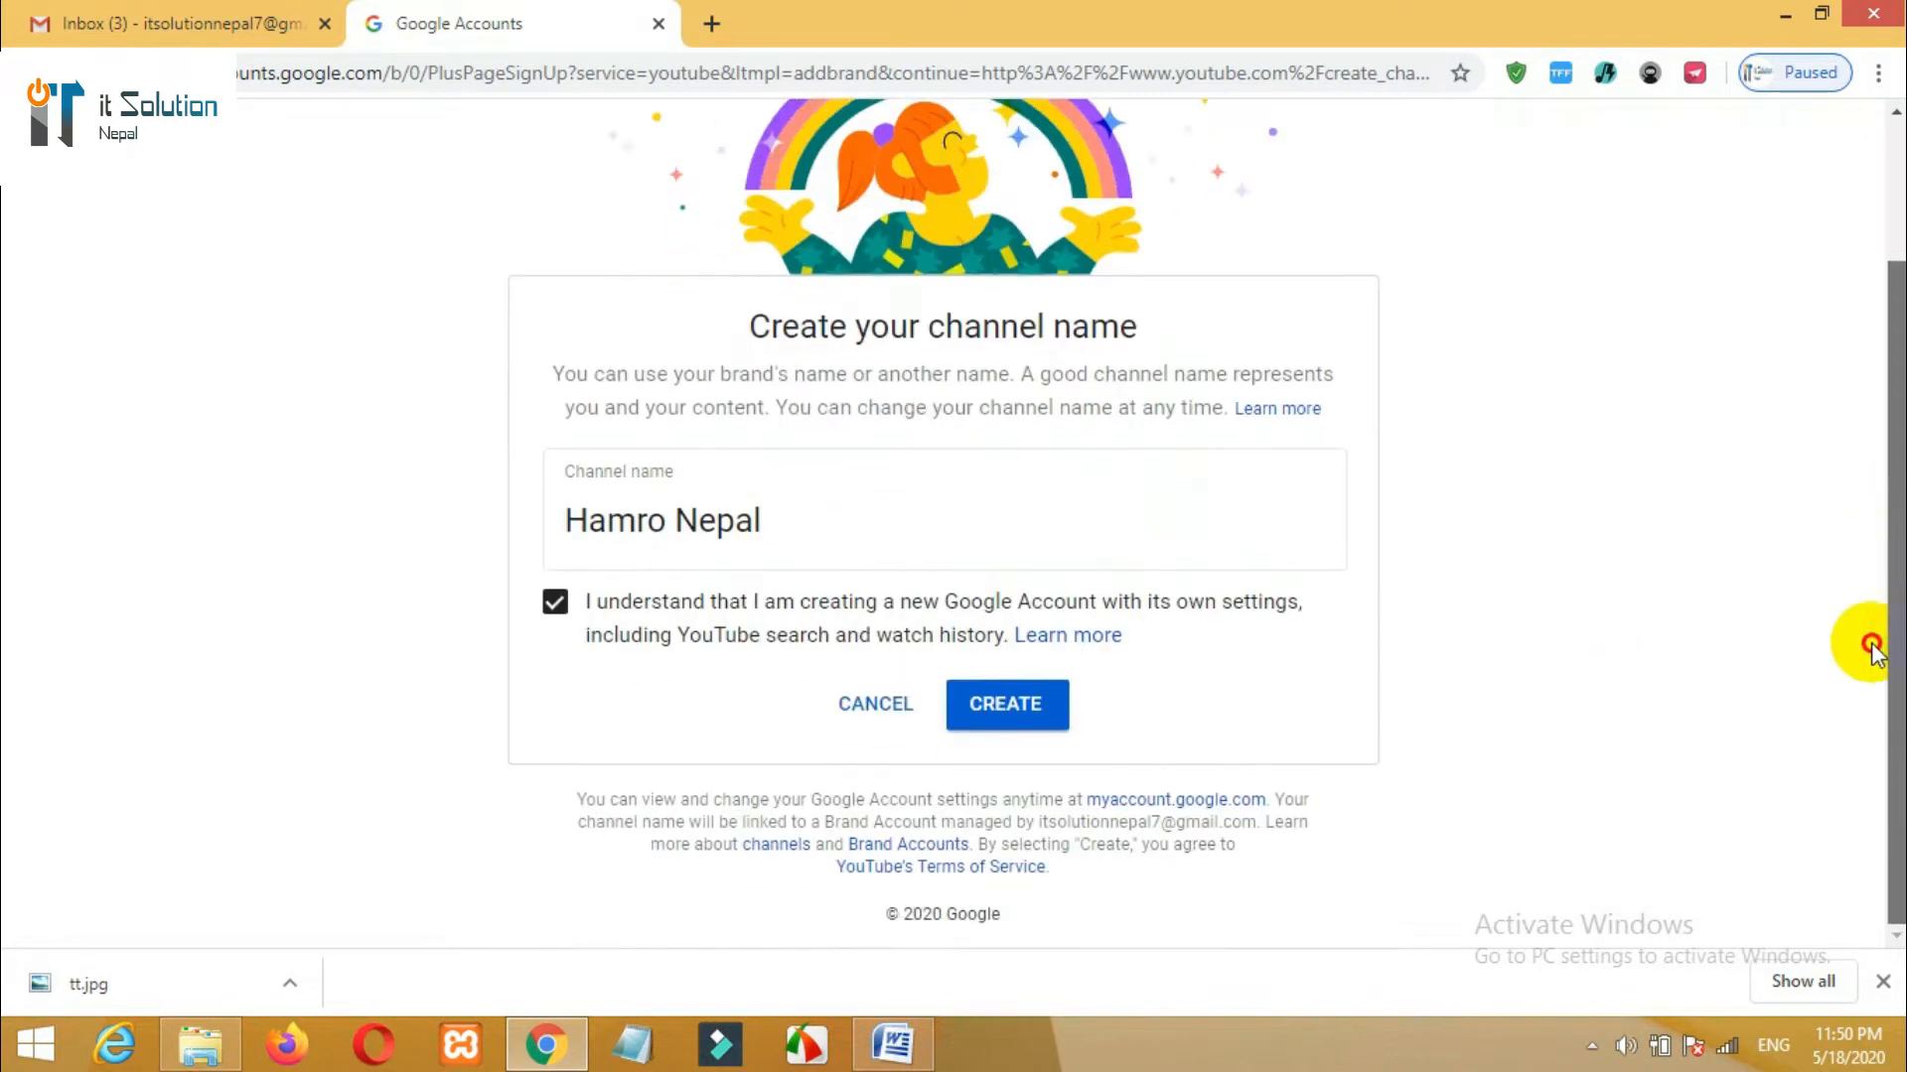
left_click(1008, 705)
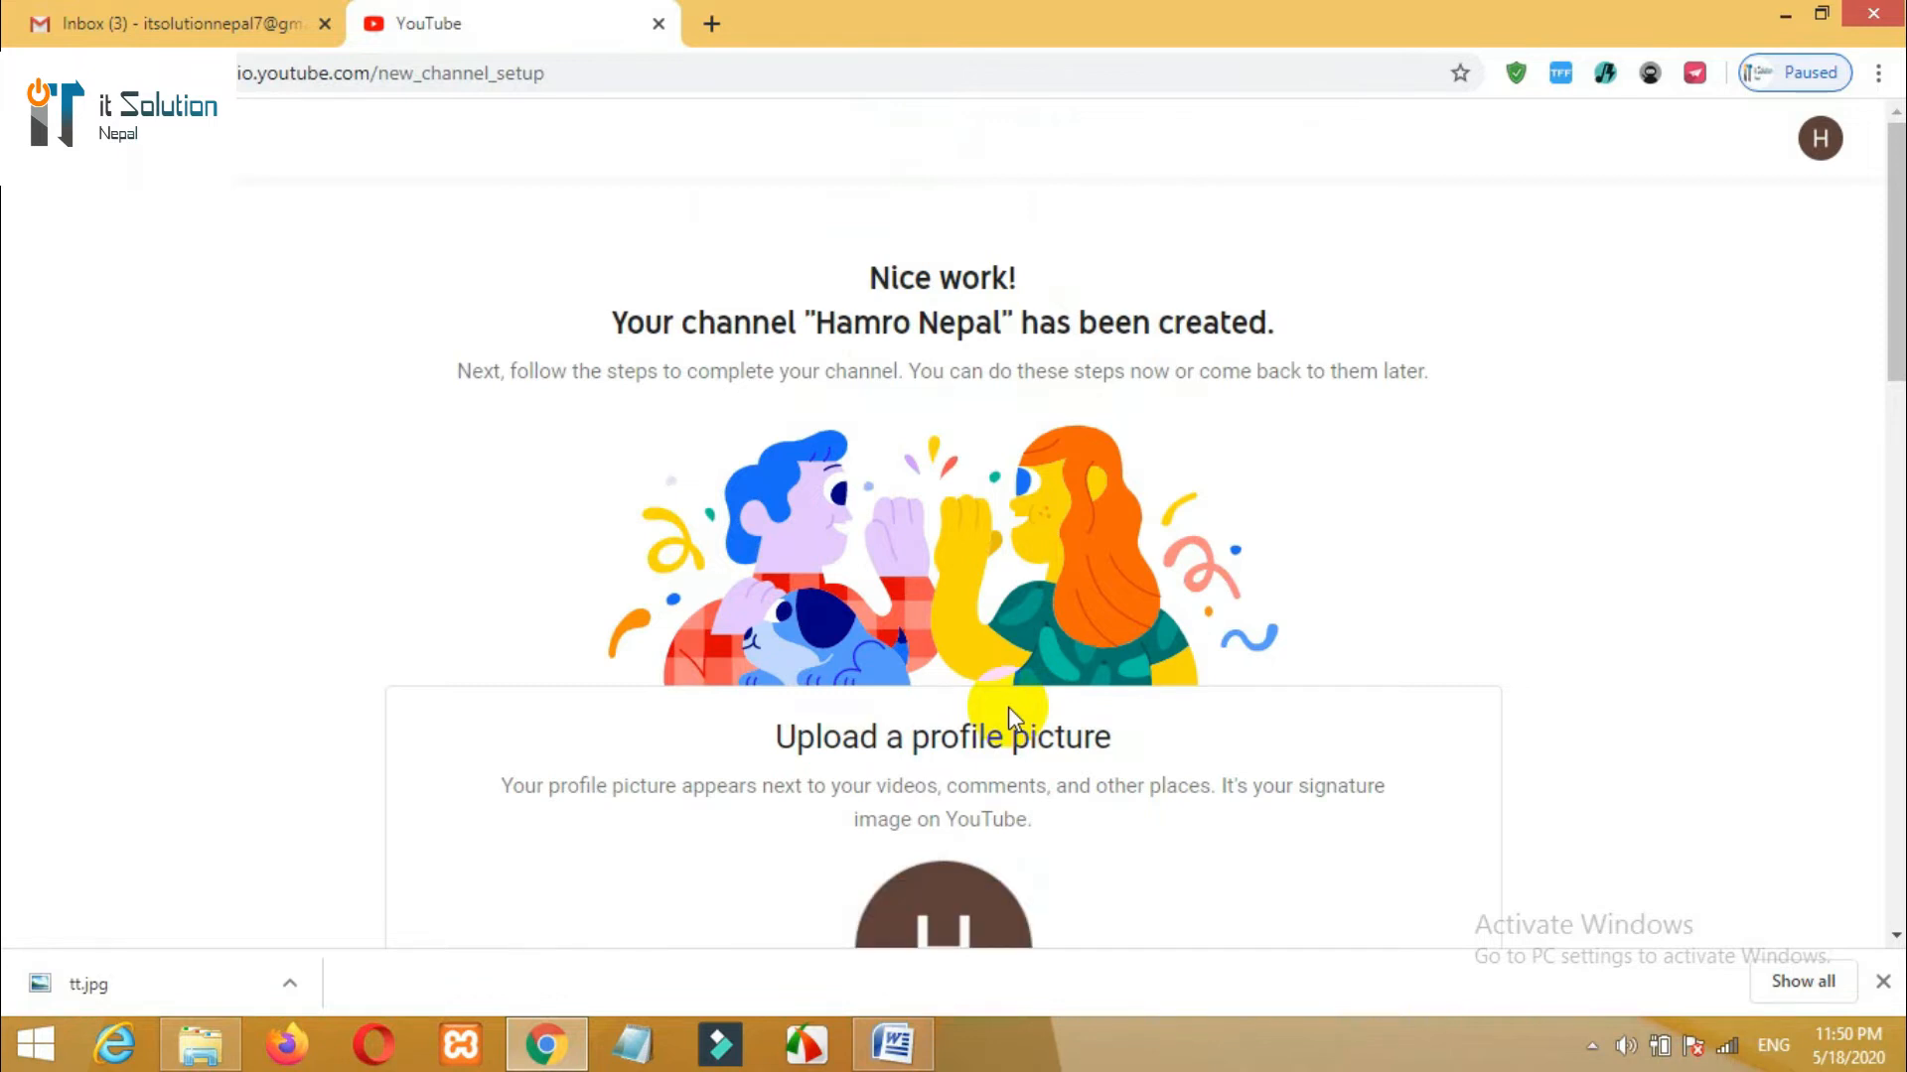
- Upload the "hand" image from the Desktop folder as the channel's profile picture
left_click_drag(1890, 352, 1813, 453)
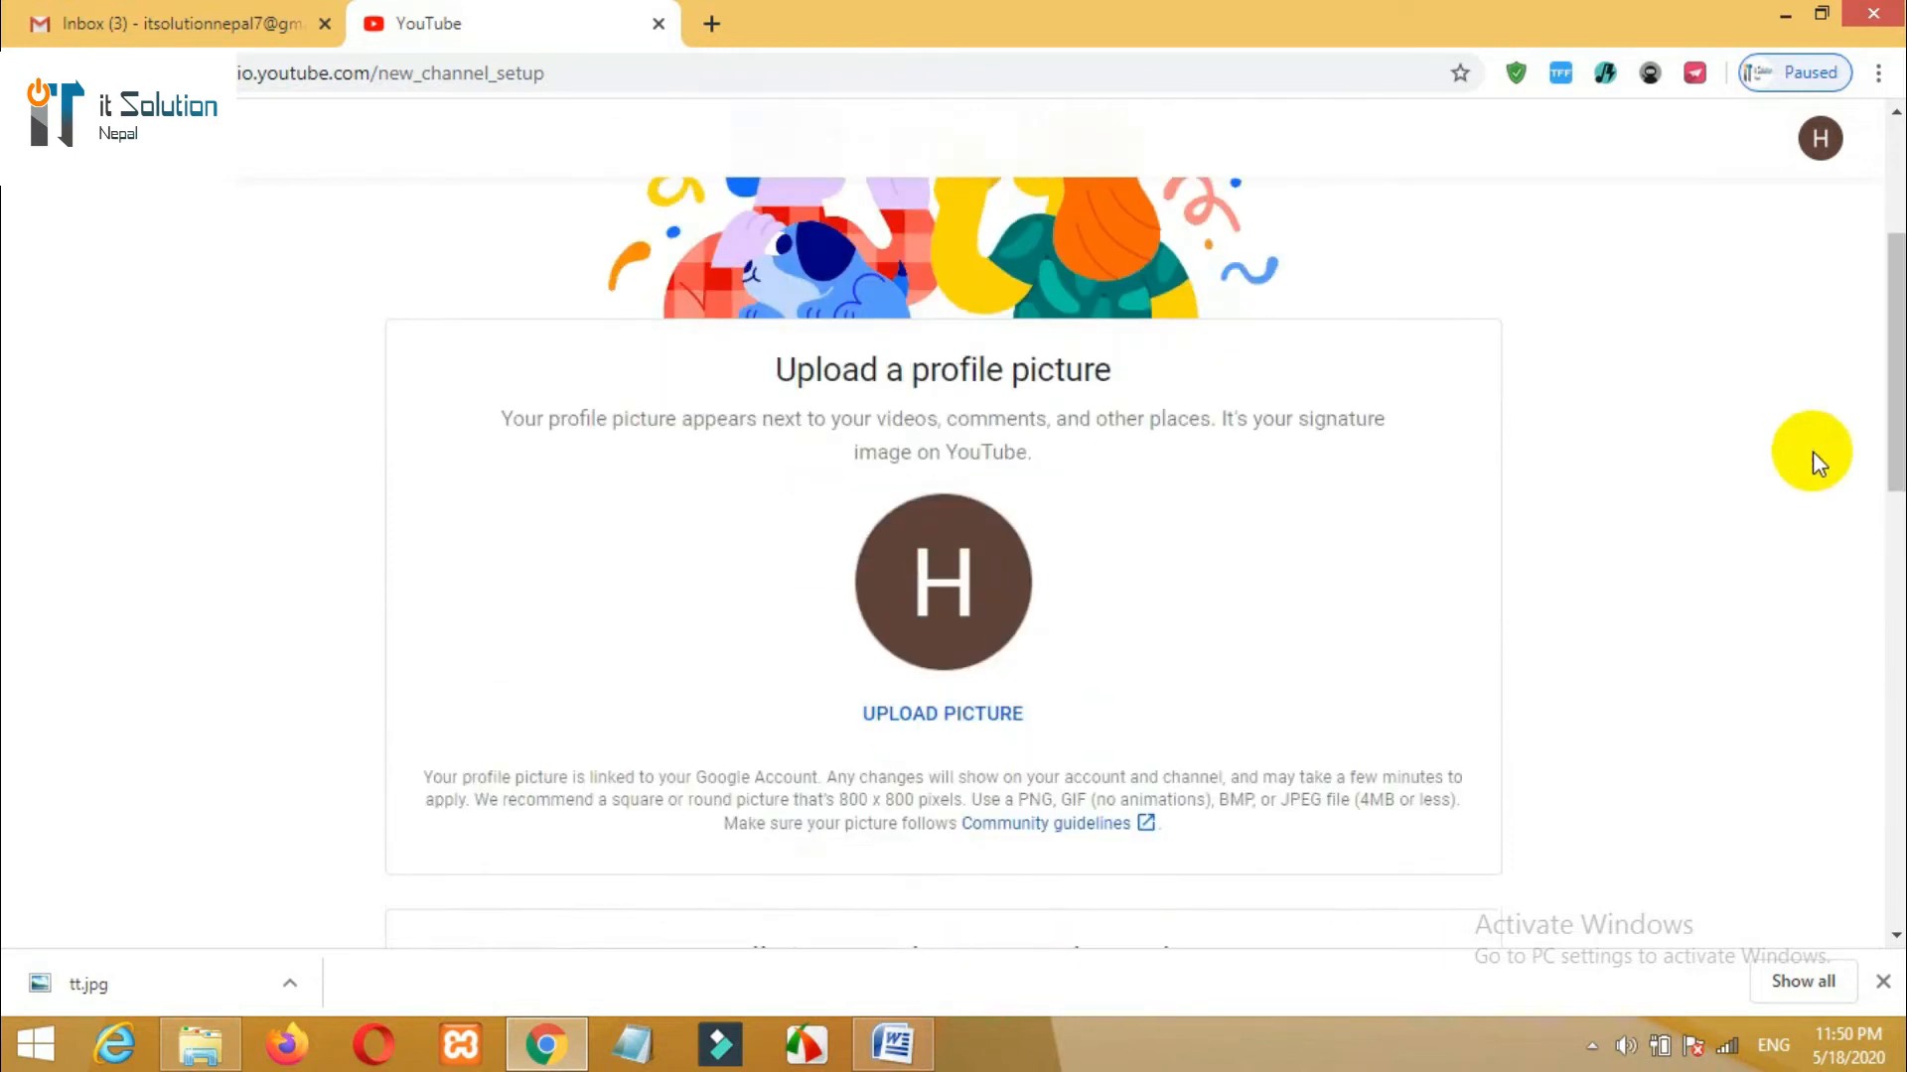
left_click(933, 717)
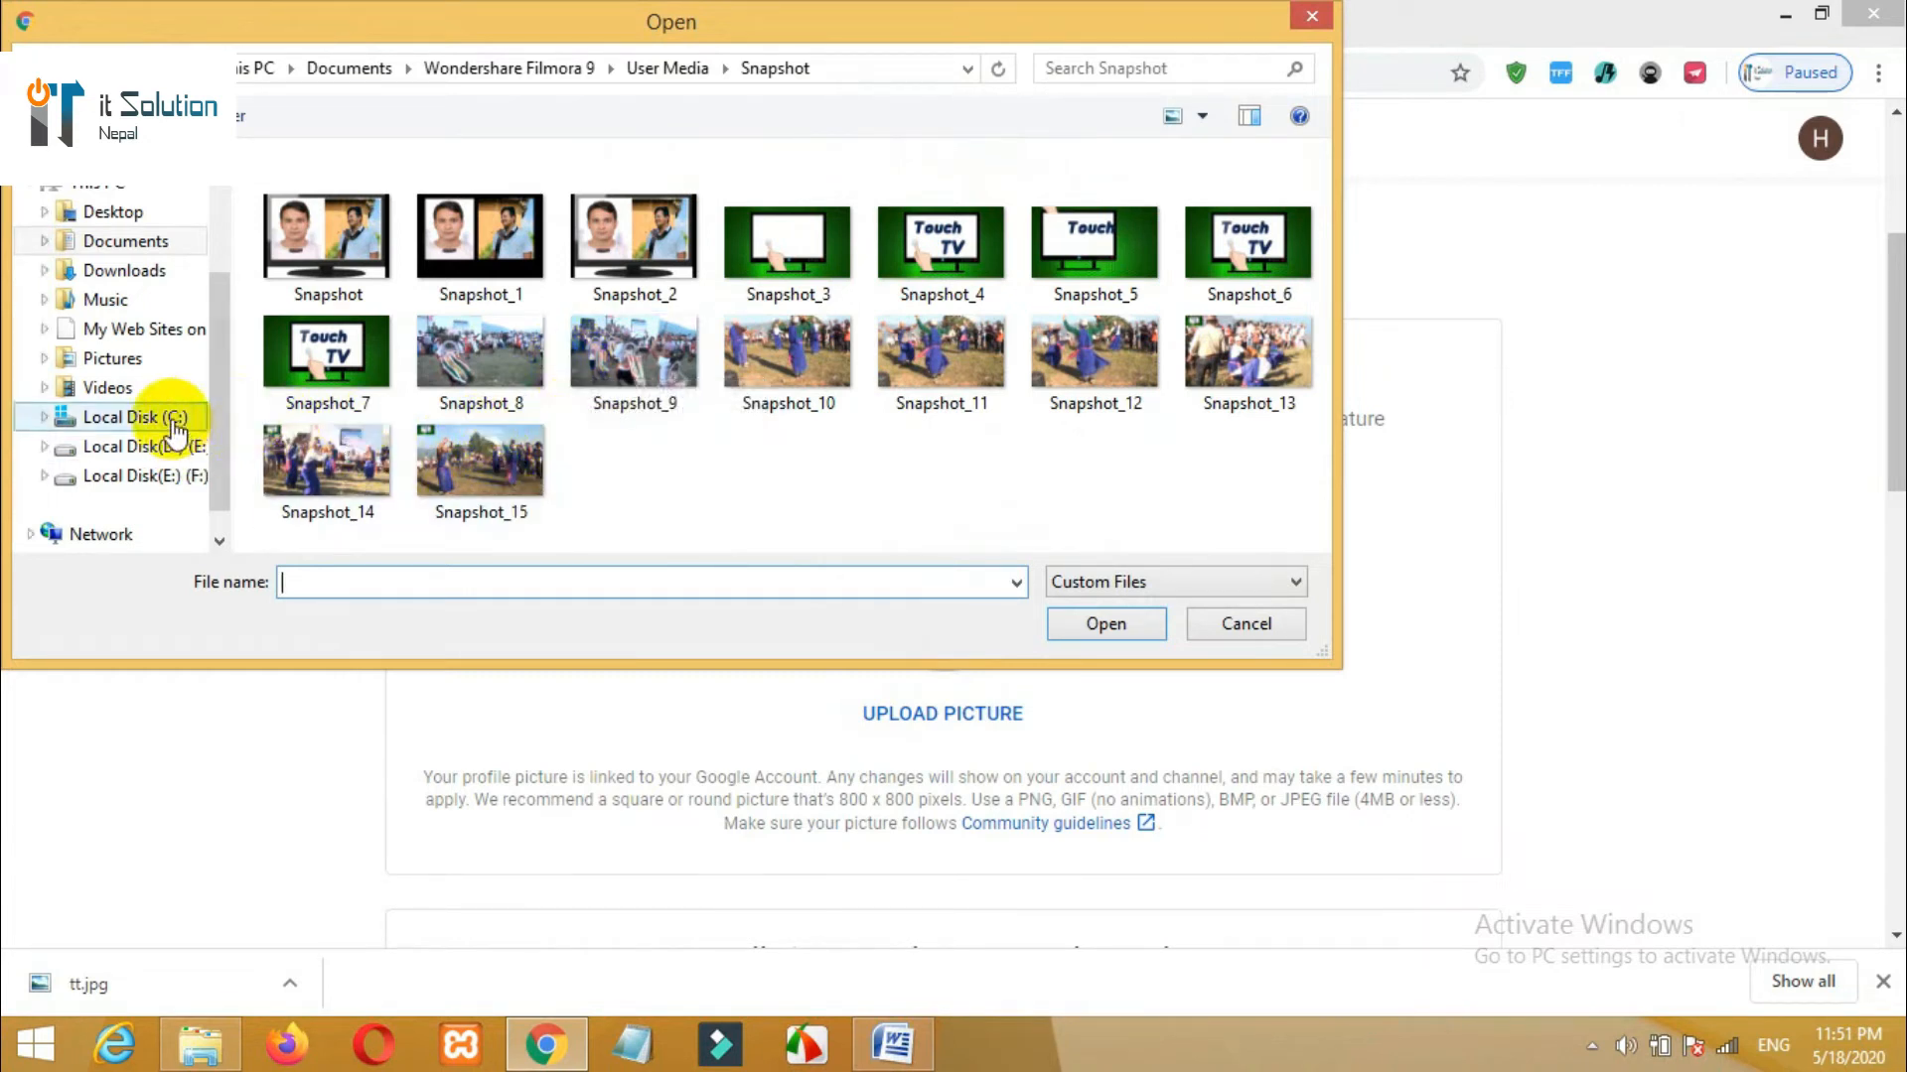
left_click(139, 213)
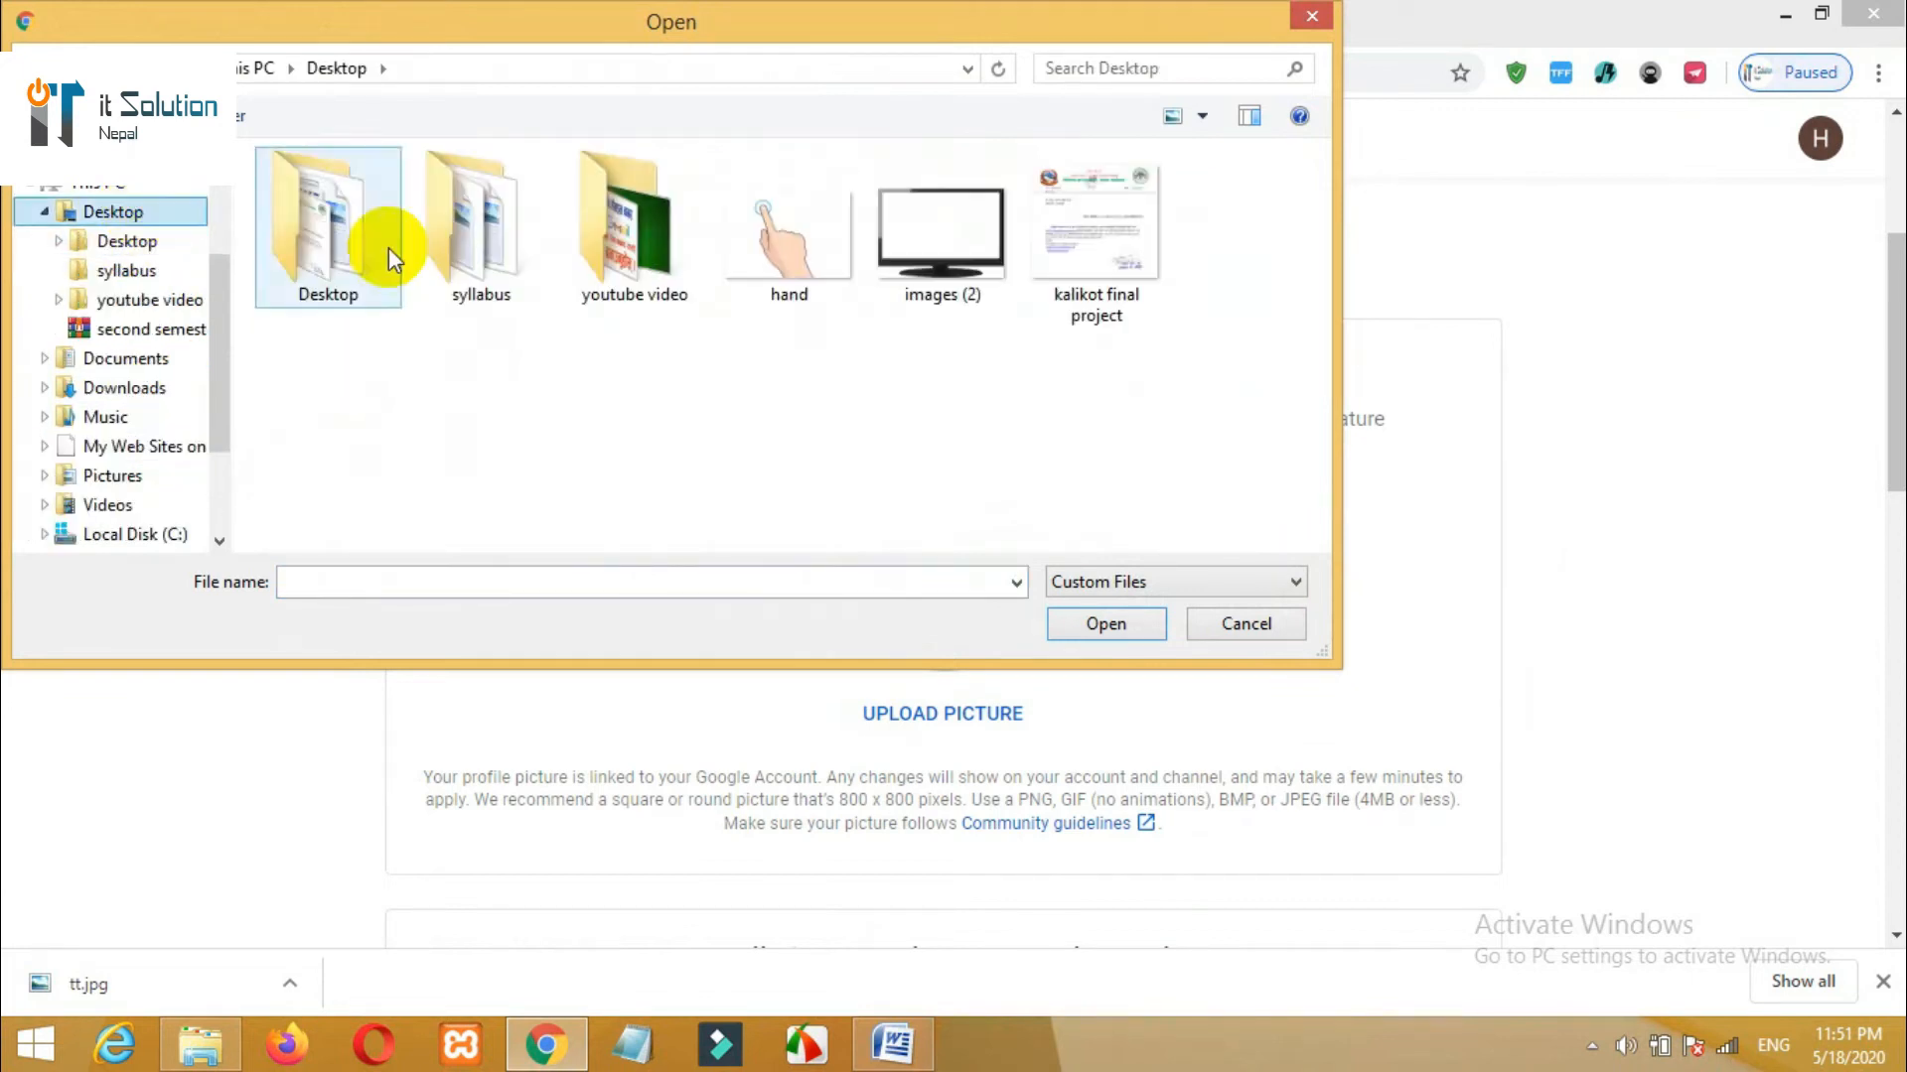
double_click(784, 230)
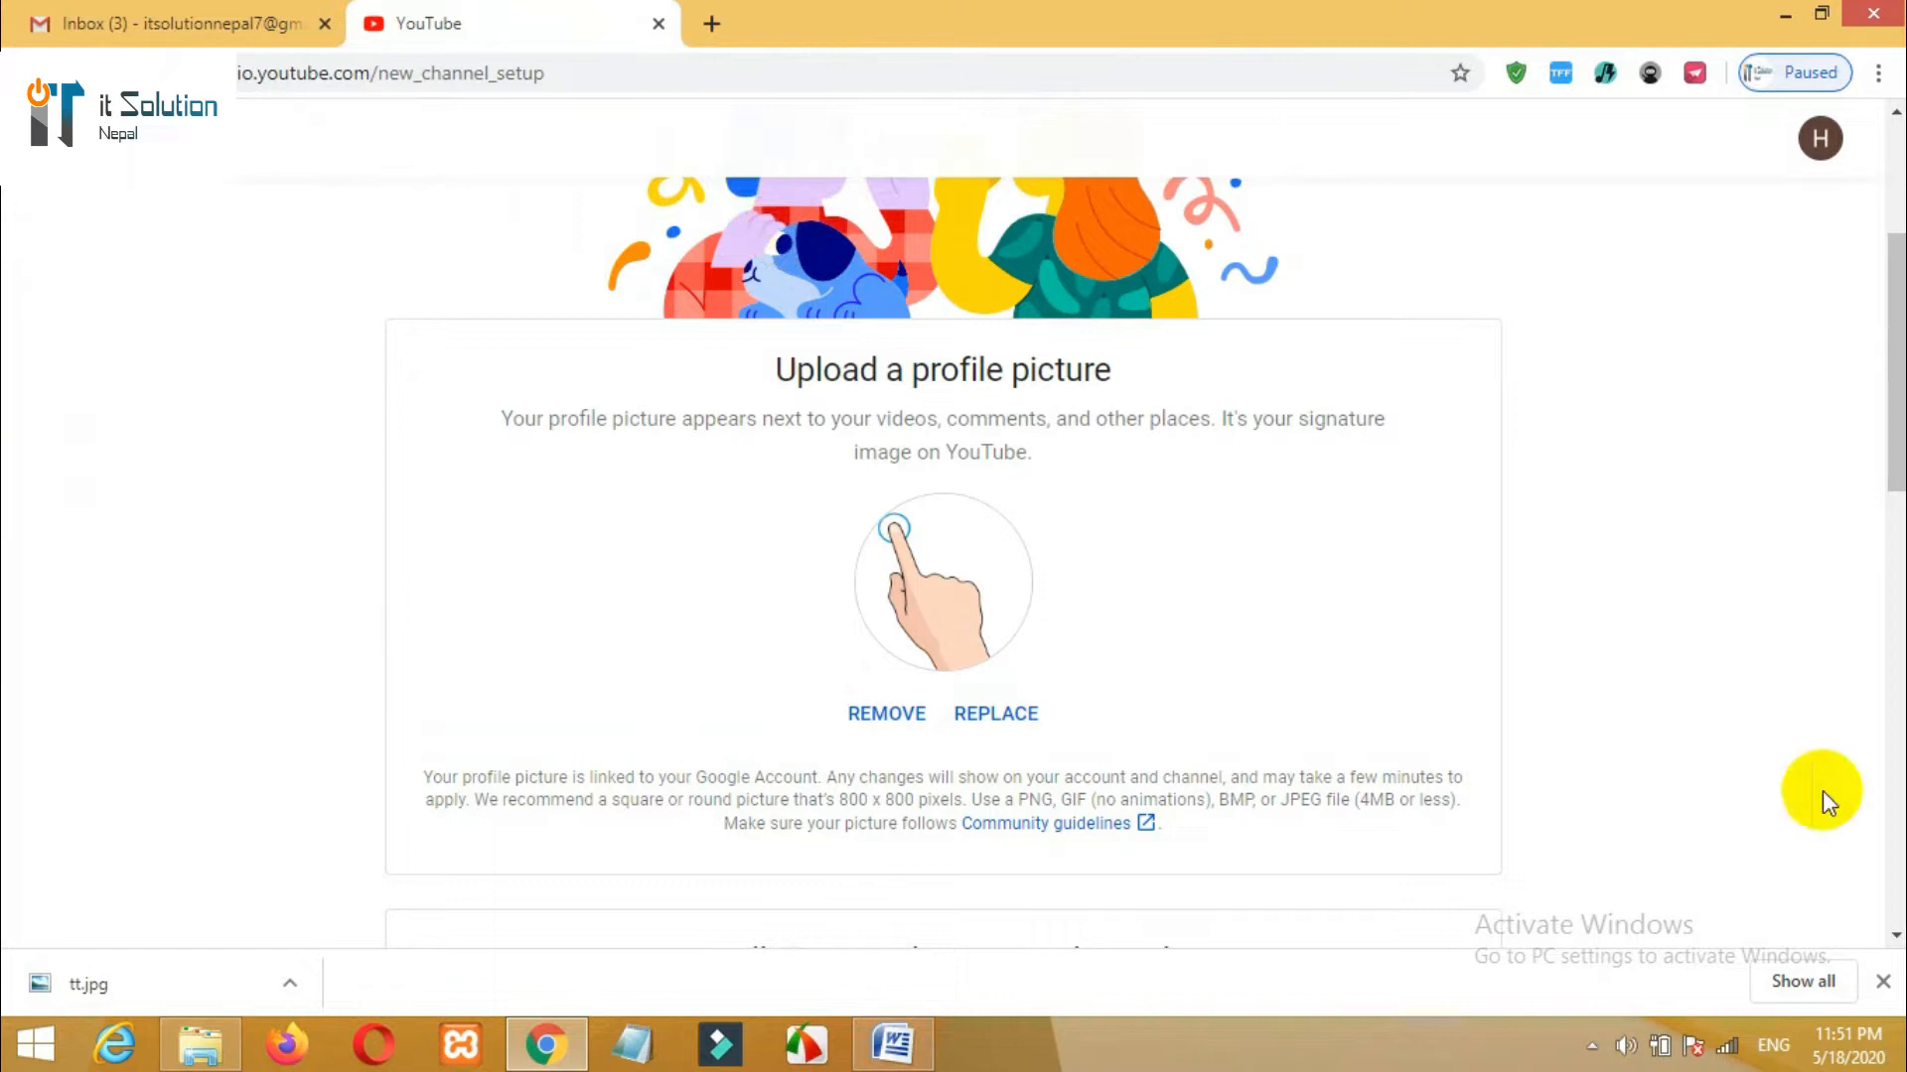
- Enter the channel description "Hamro Nepal is a youtube channel that give full entertainment" followed by a row of dots
left_click_drag(1889, 485, 1853, 625)
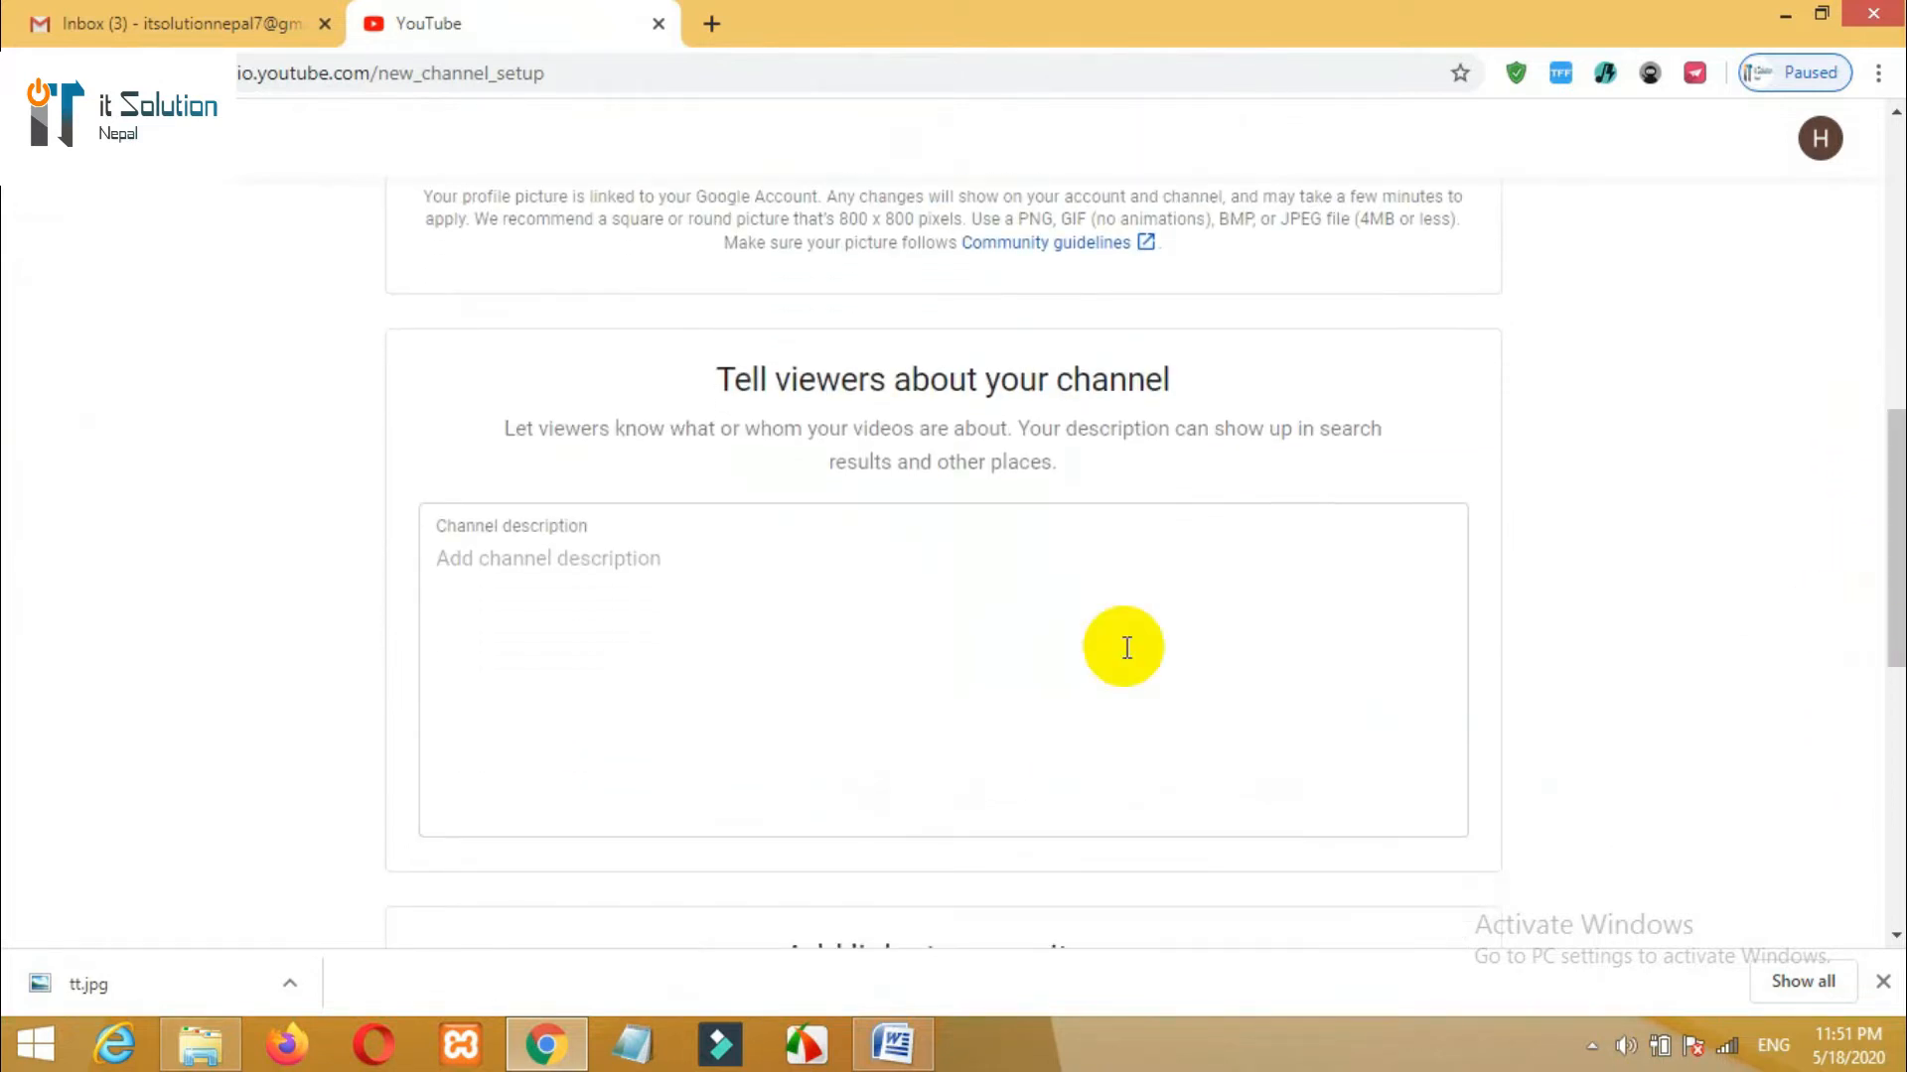
left_click(700, 584)
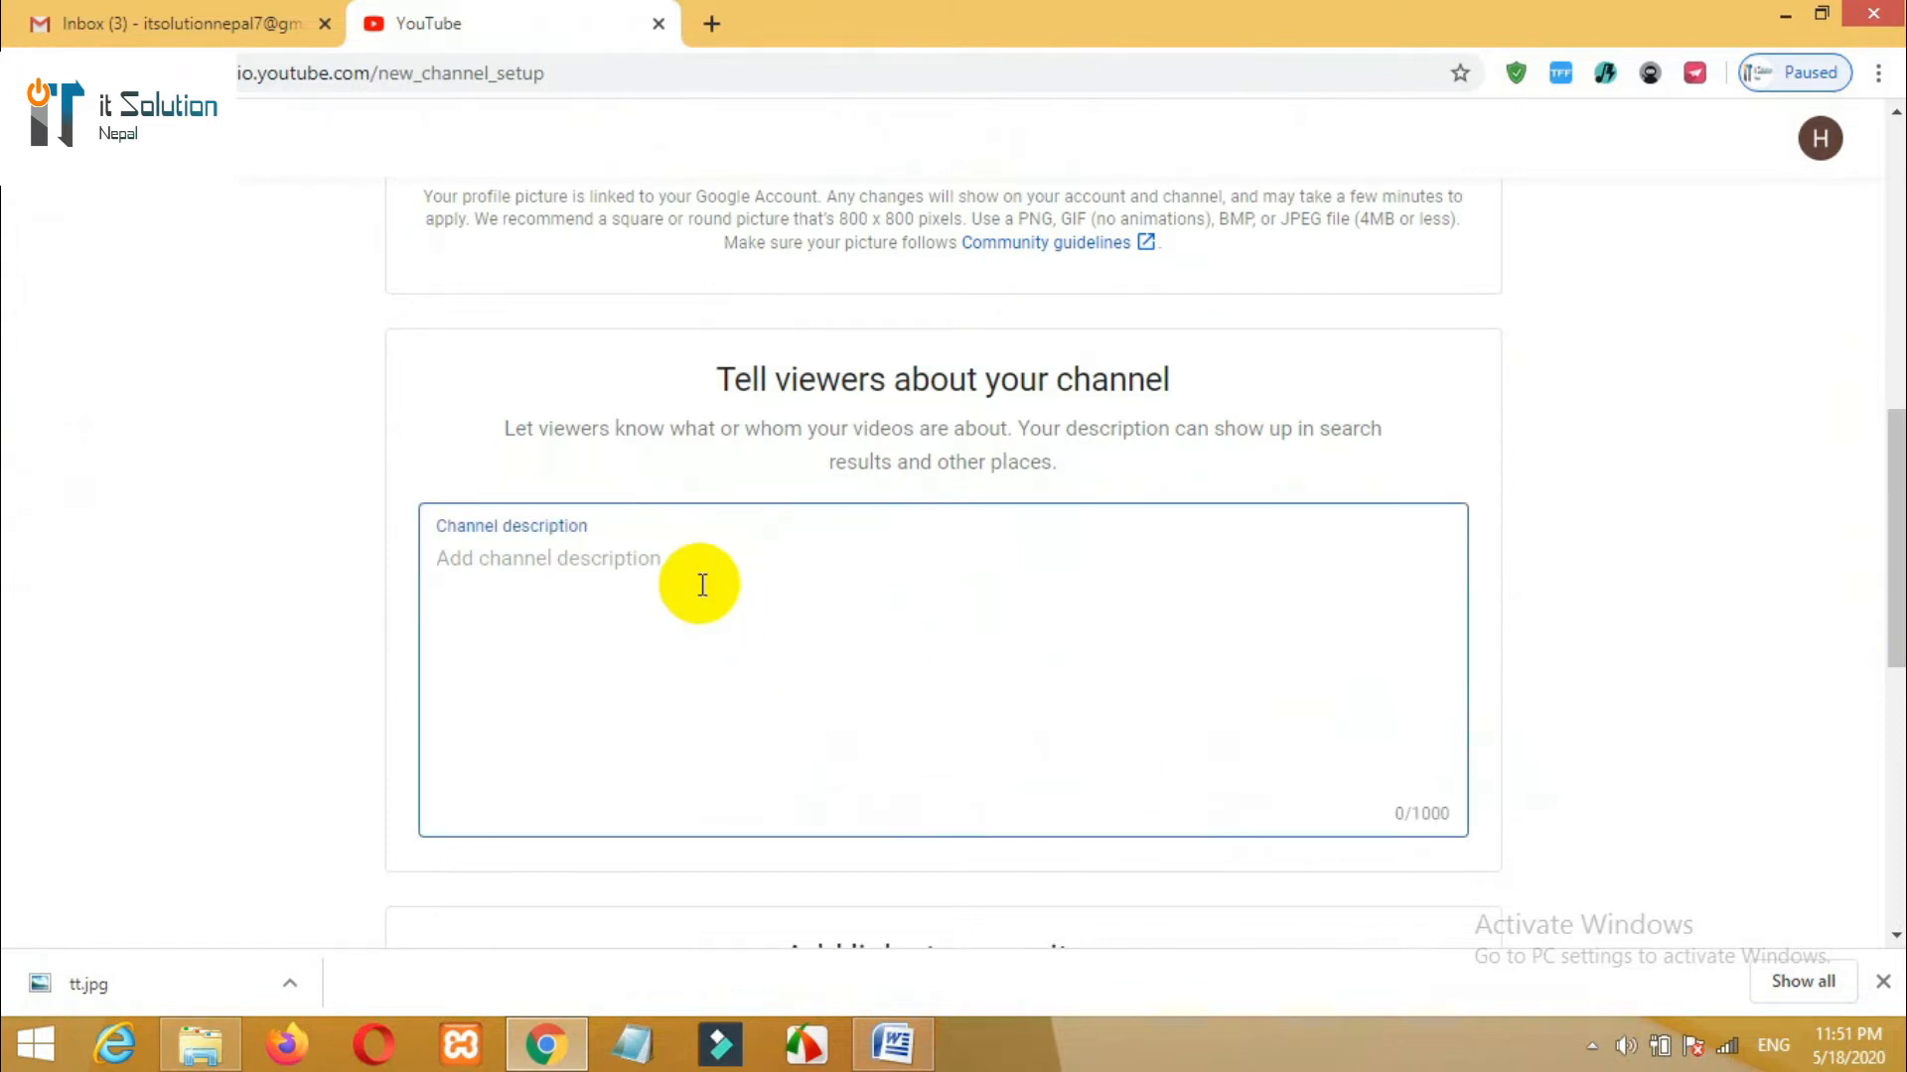
type("H")
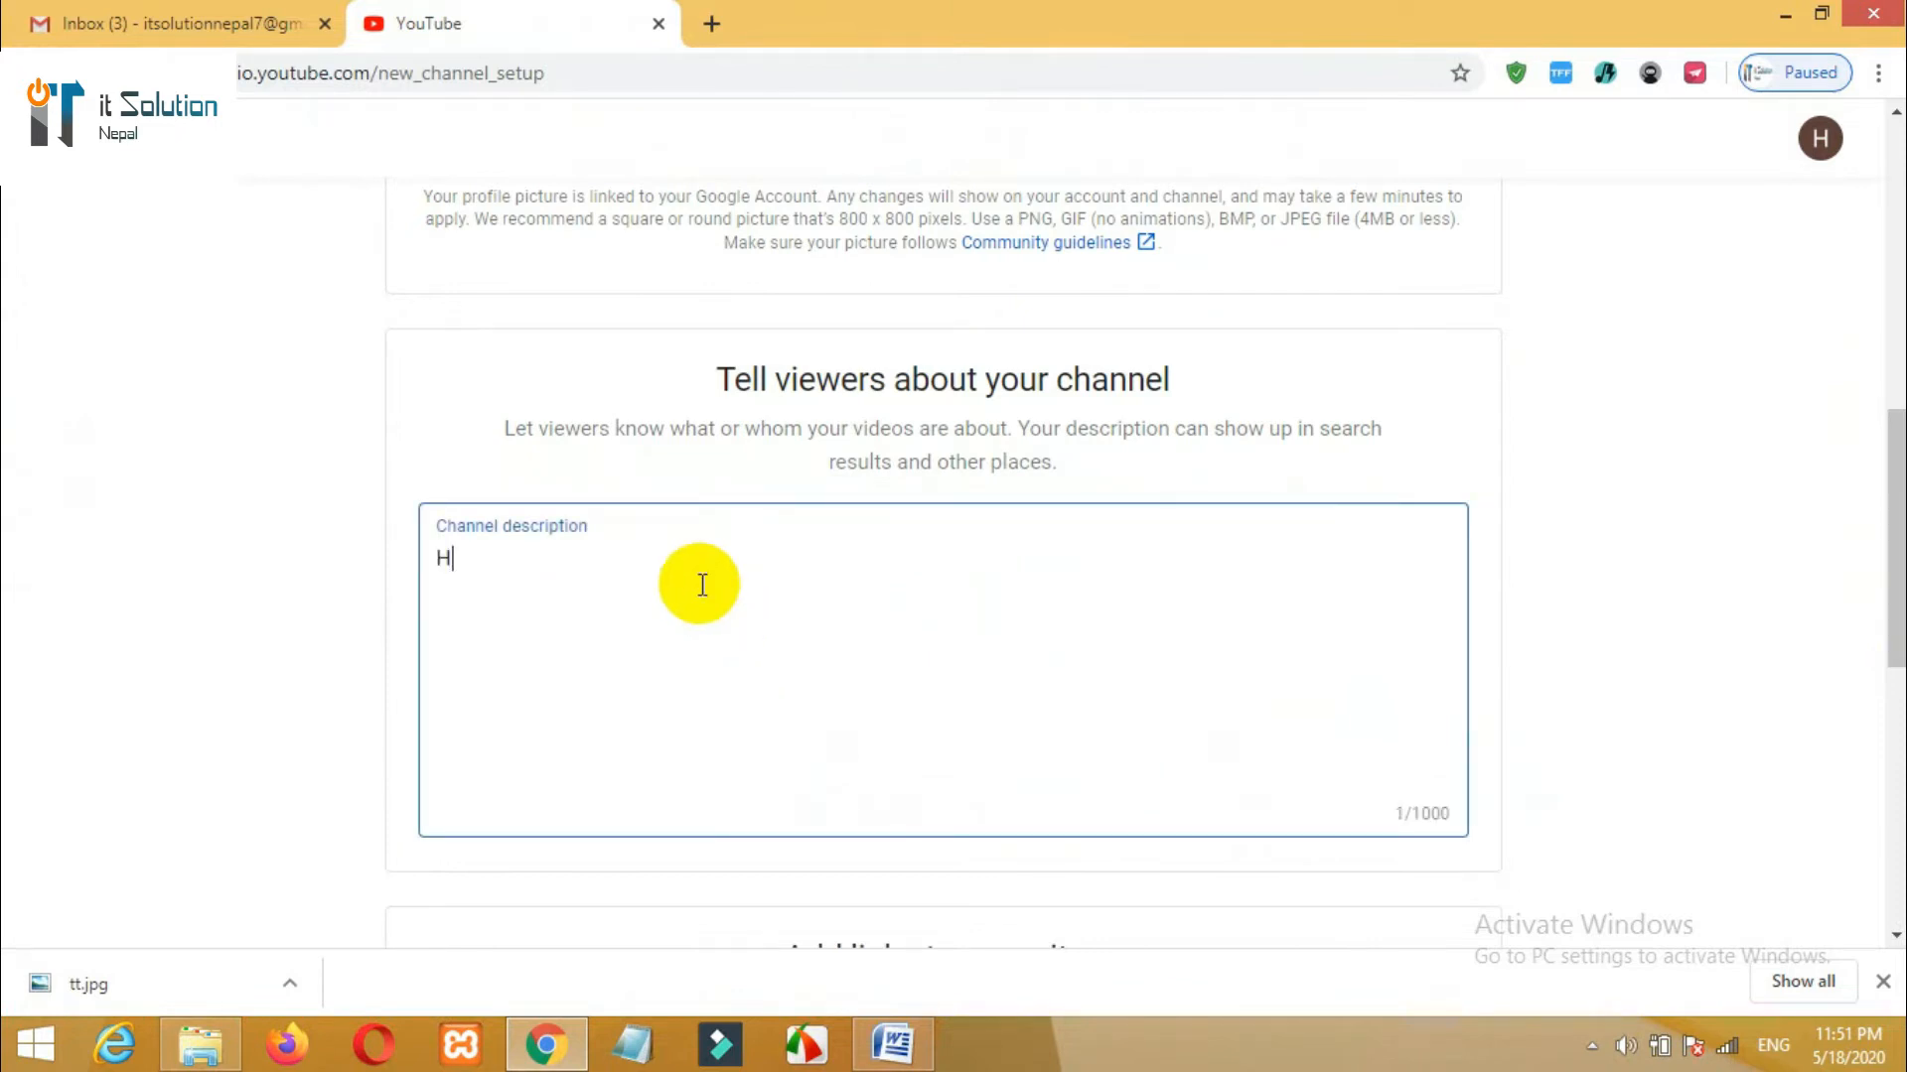
type("amro Nepa")
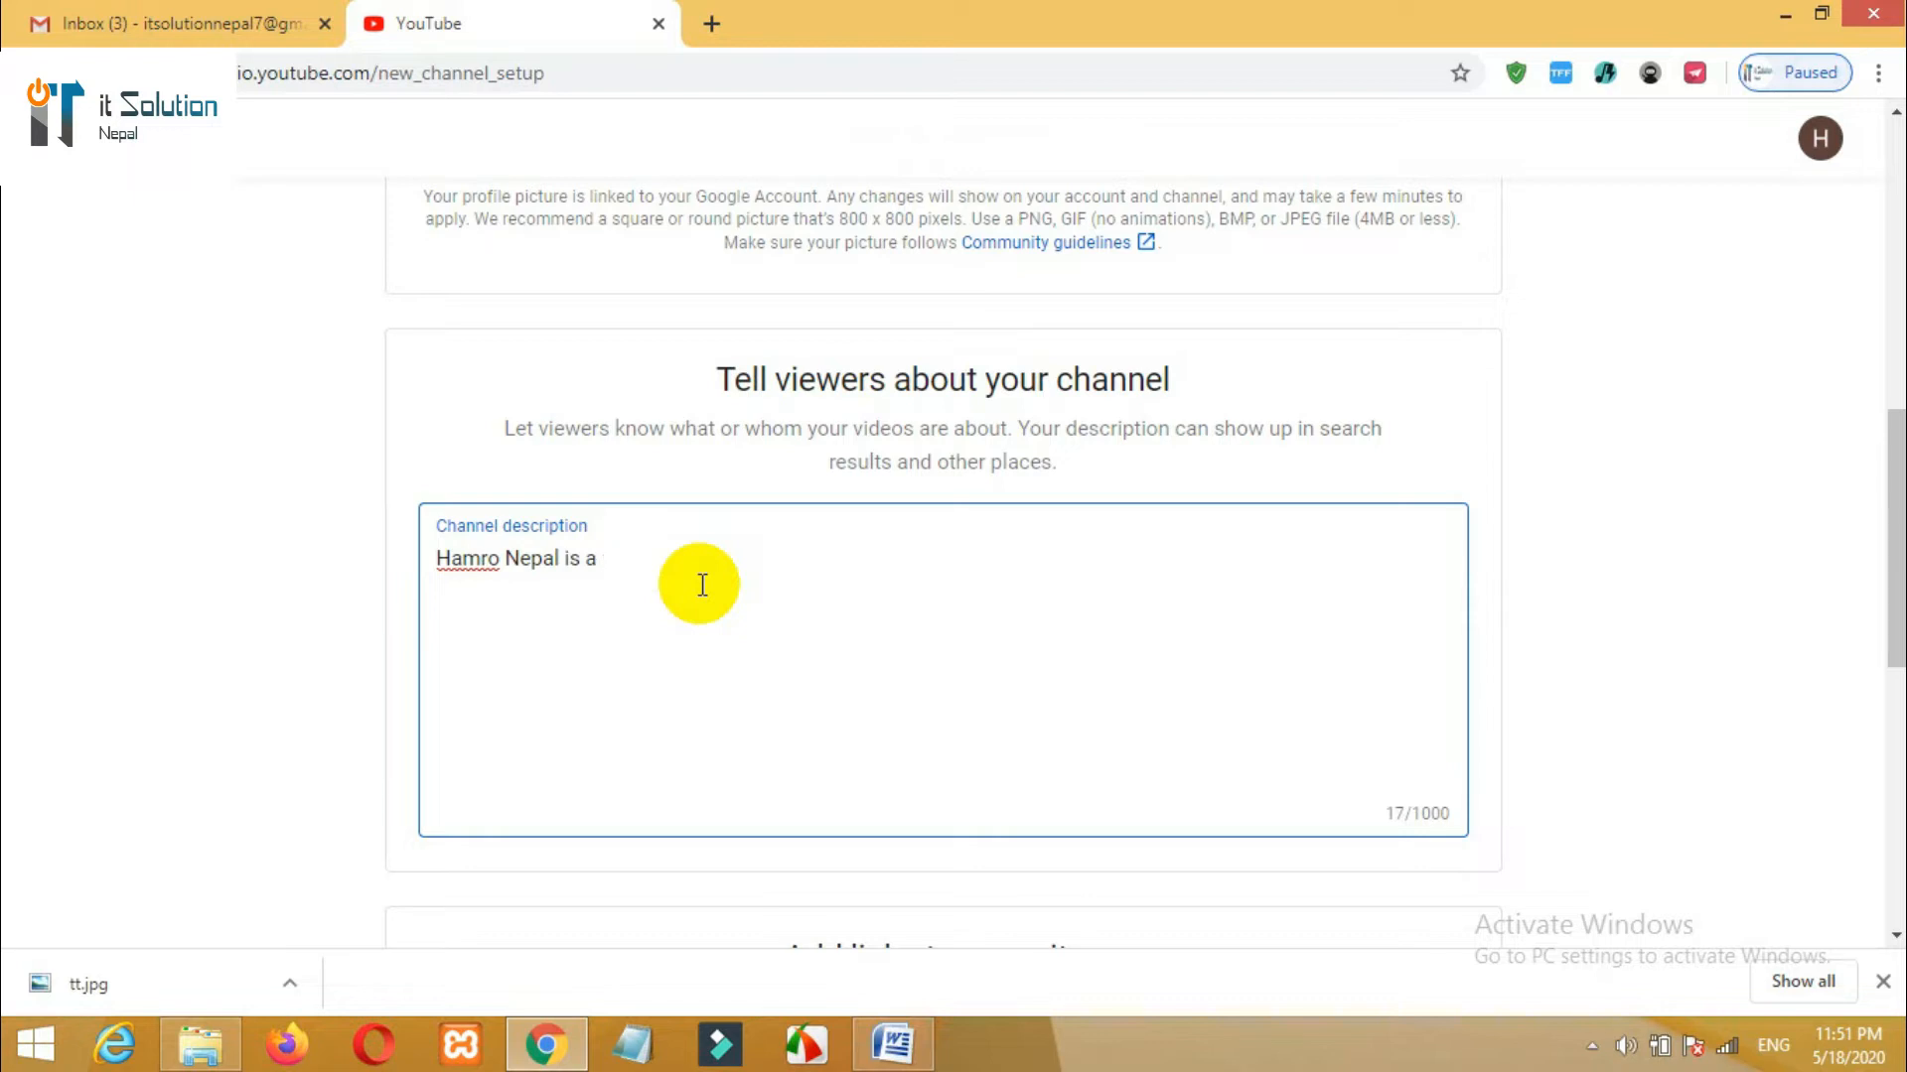
type("is a you")
type("tube chann")
type("el that i")
type("ive full e")
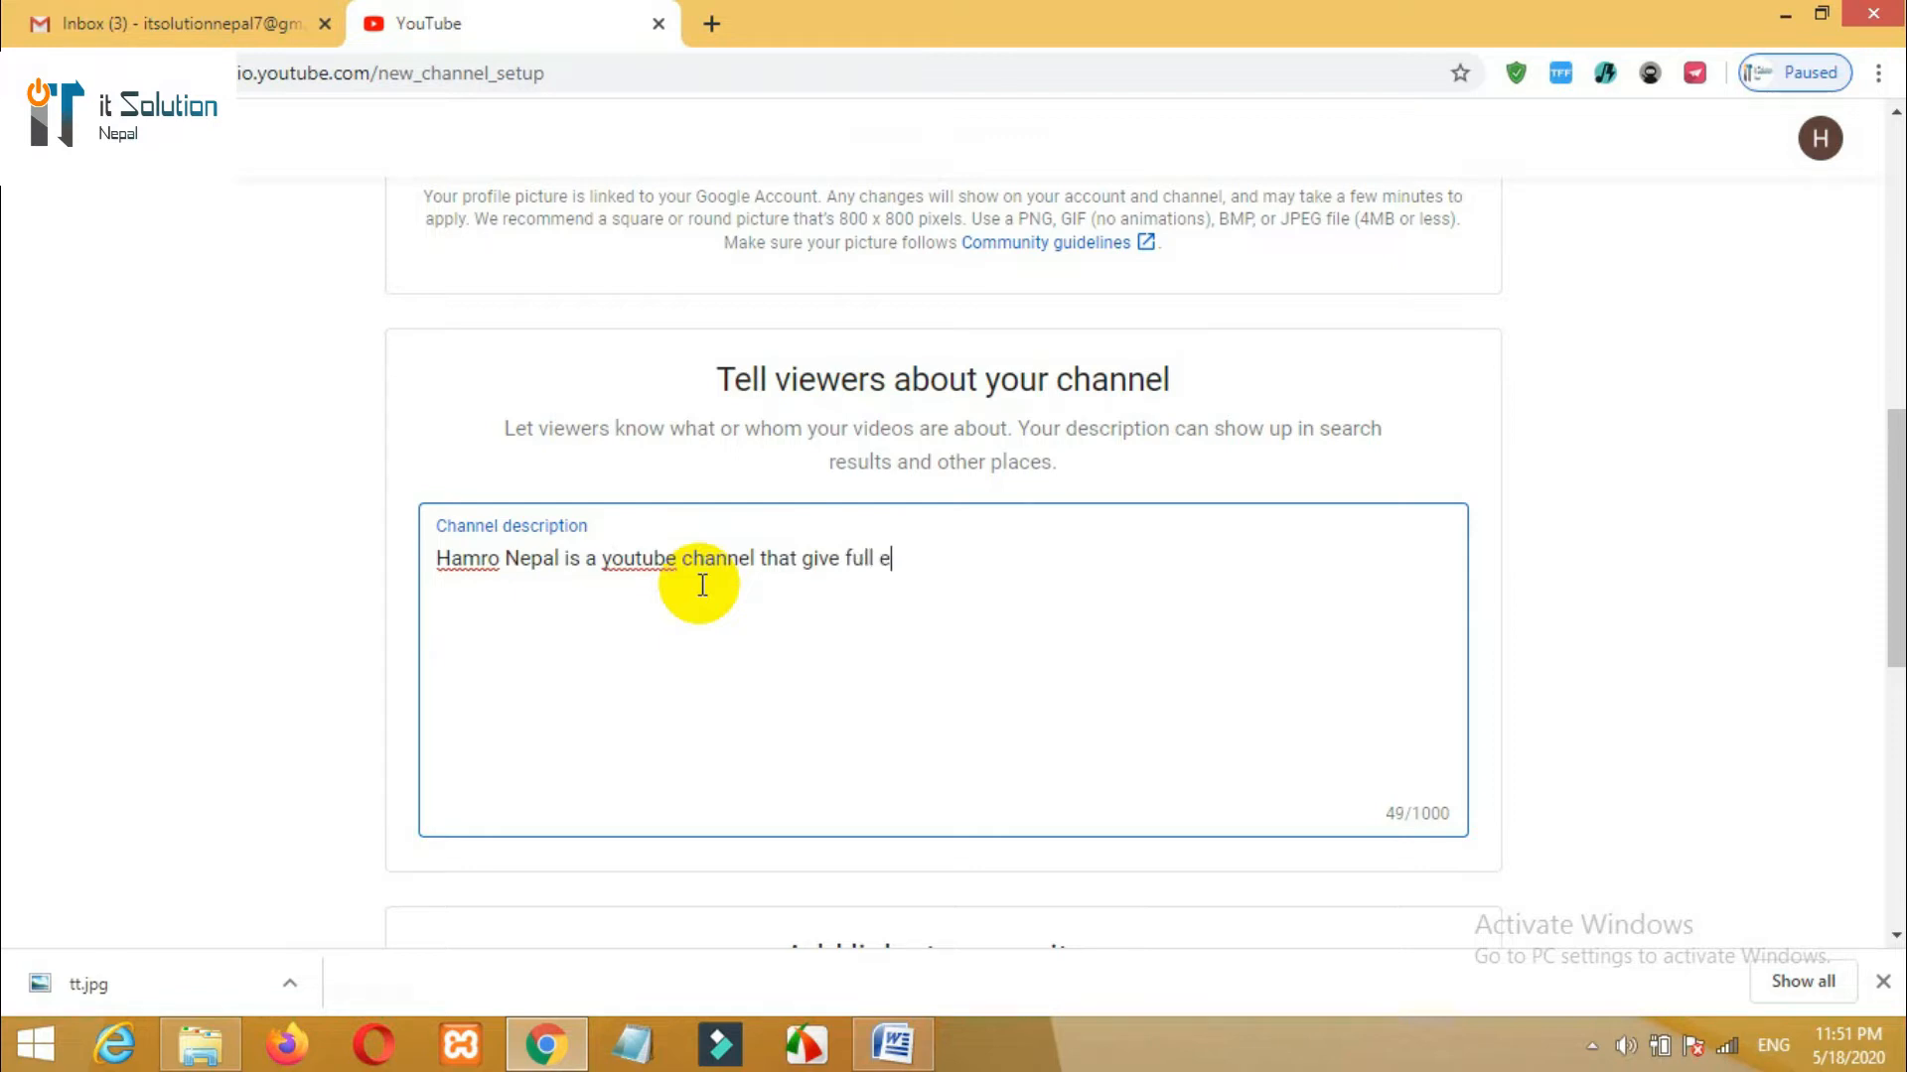
type("ntertainment")
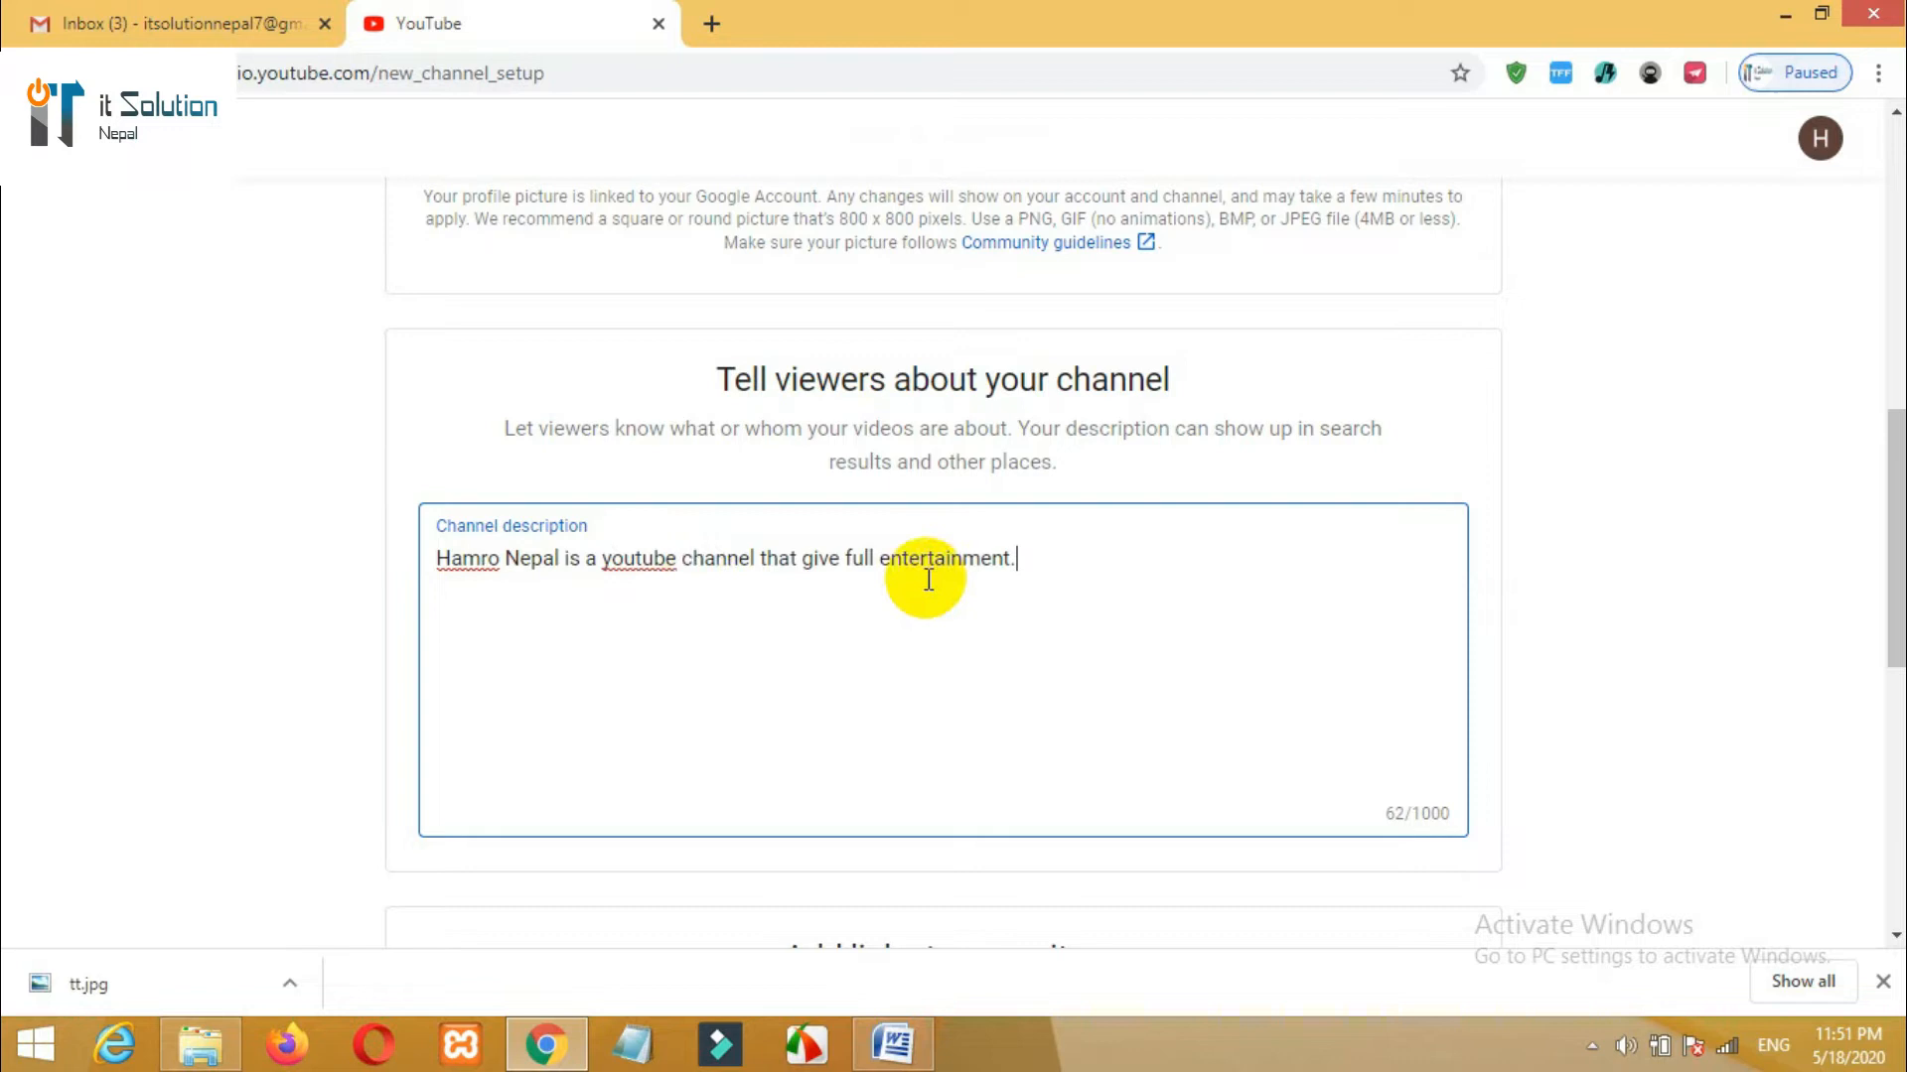
type("....................")
- Leave the website and social links blank, and save the channel setup to continue
scroll(1850, 683, "down", 5)
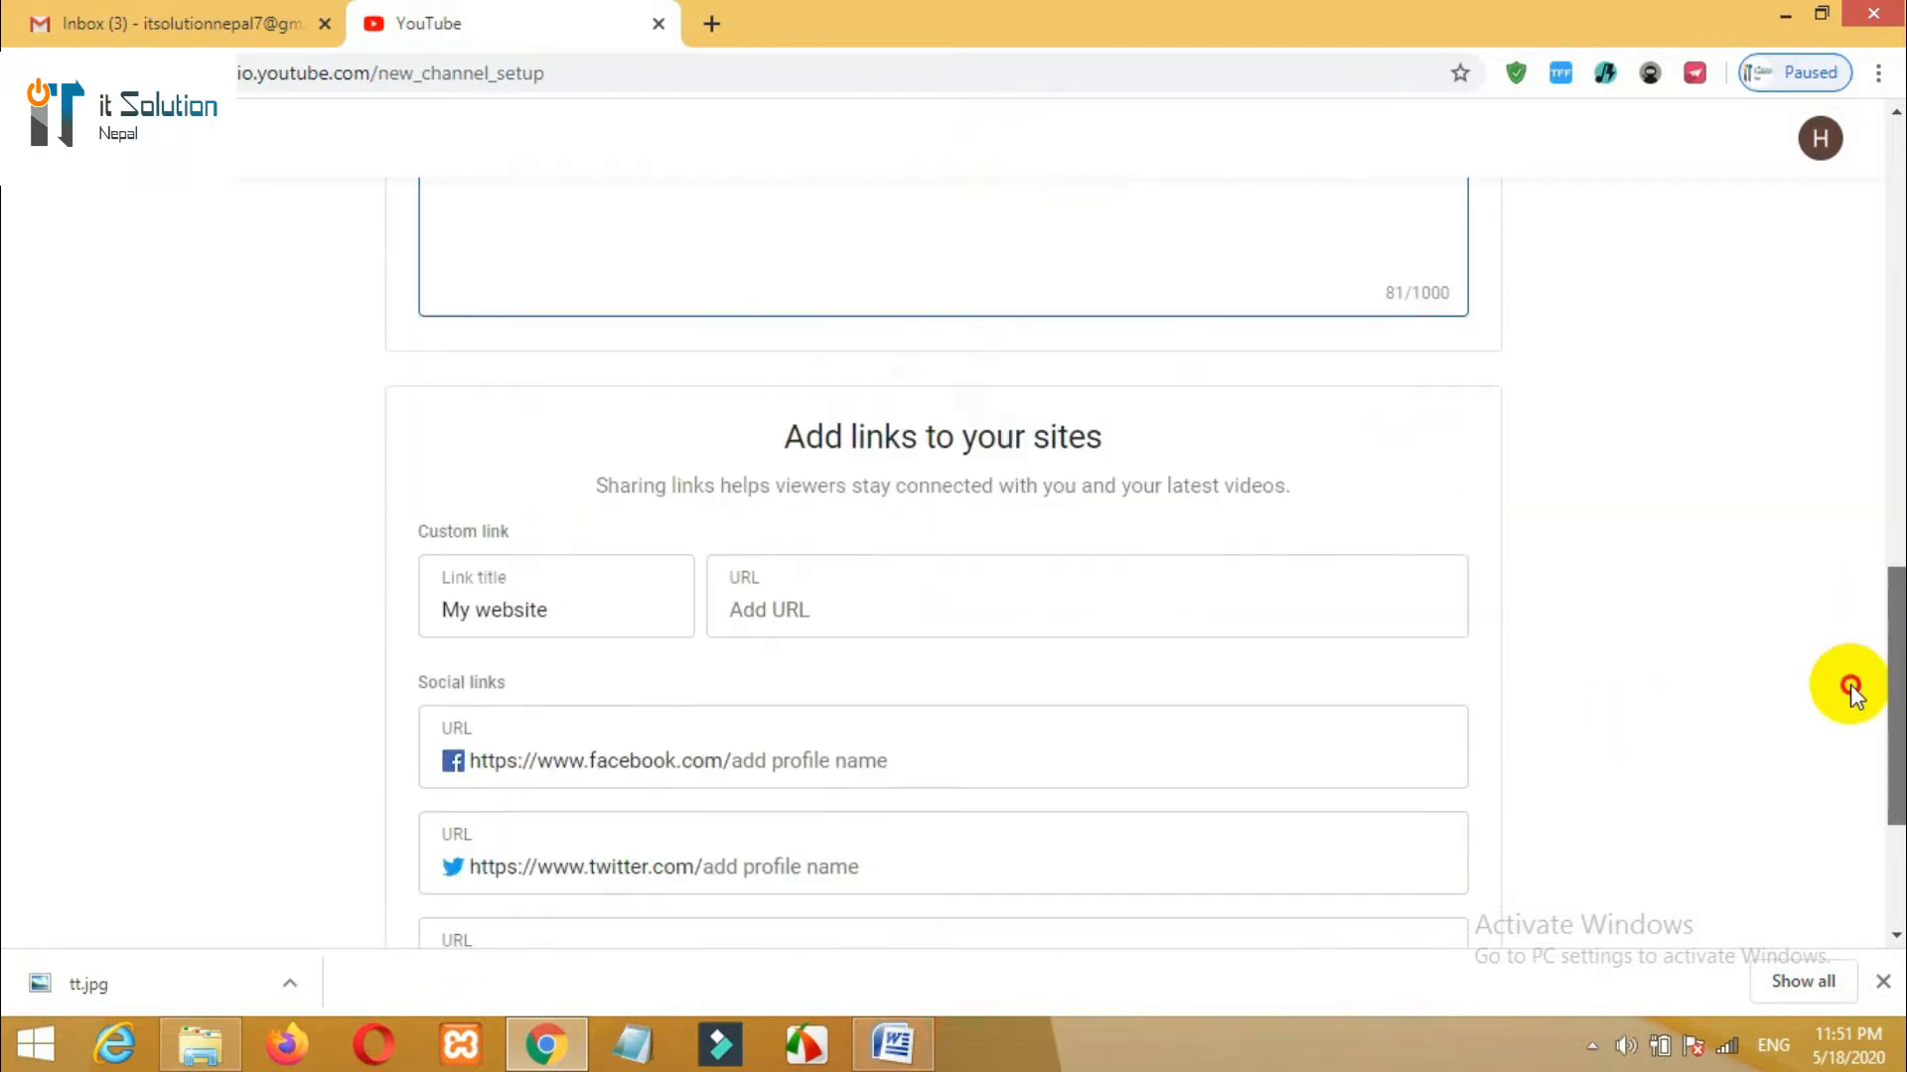
scroll(1839, 701, "down", 2)
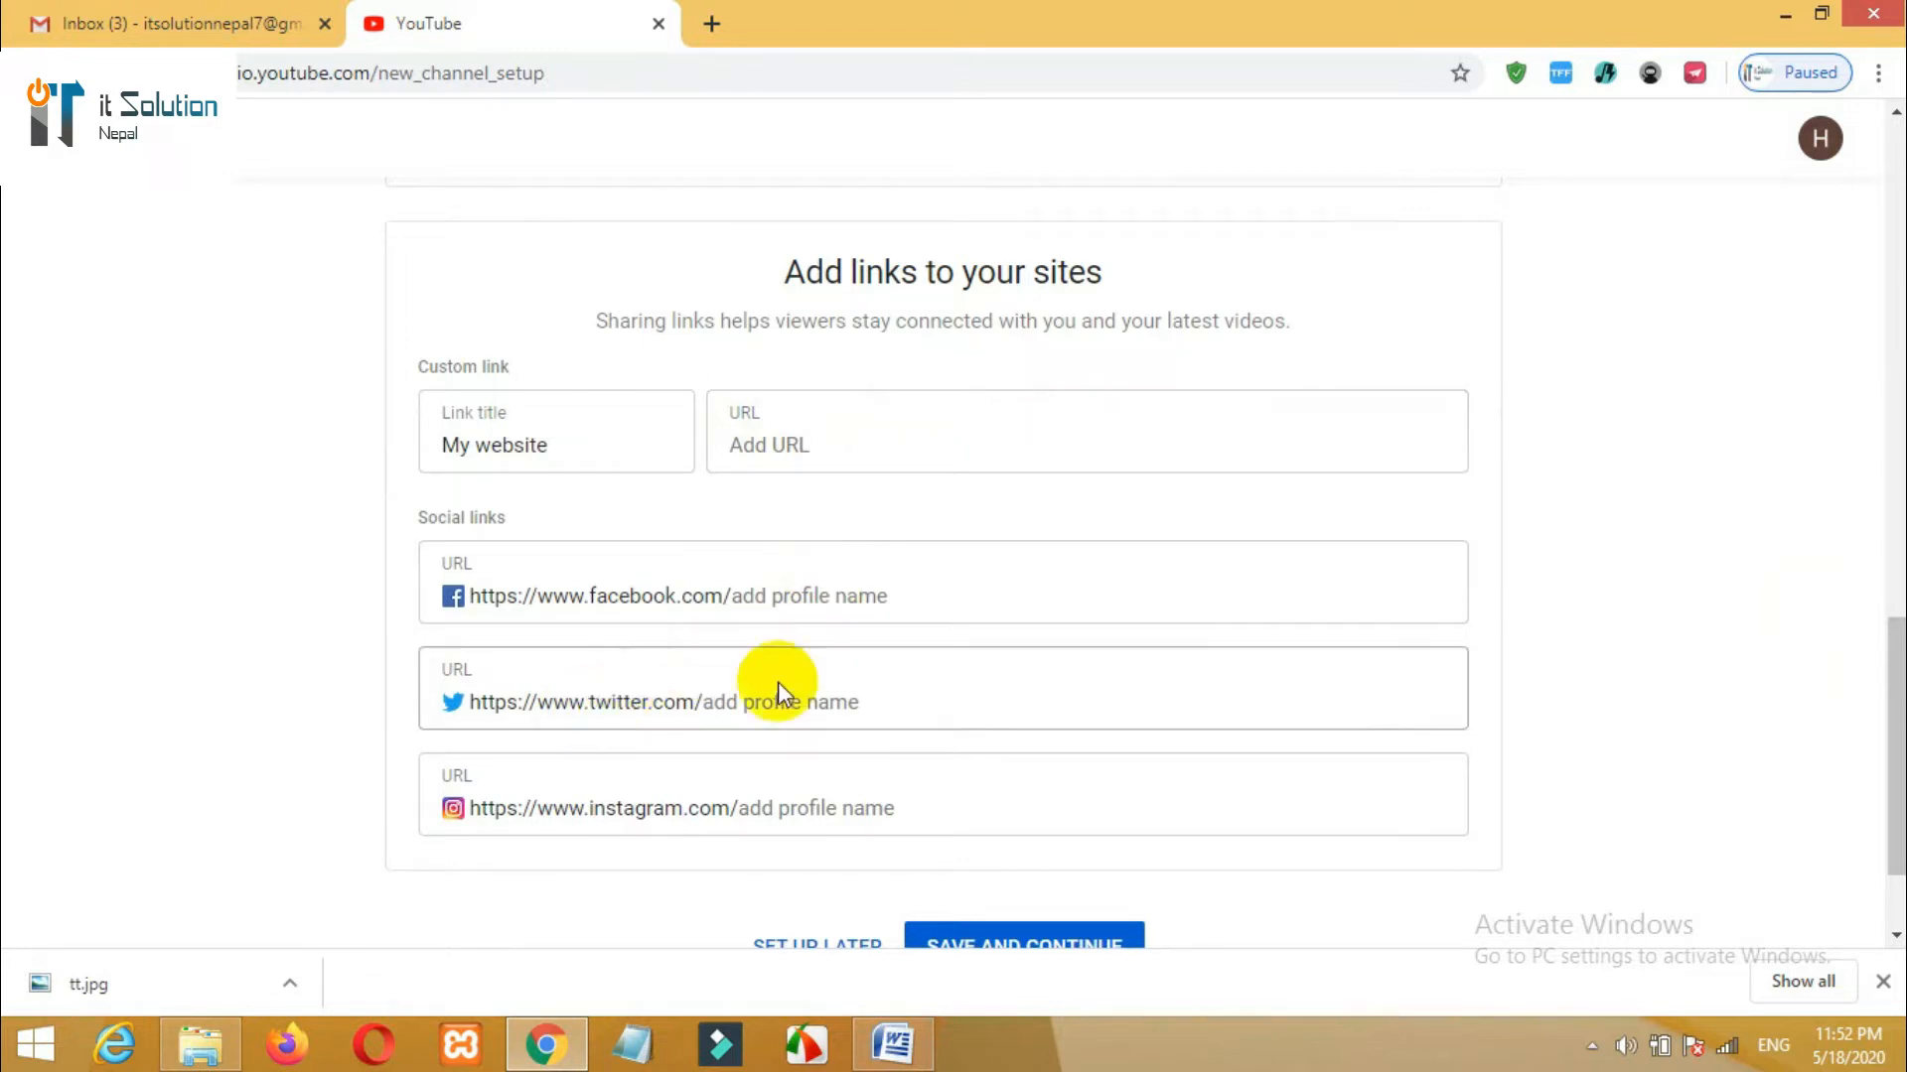
left_click_drag(1890, 734, 1862, 794)
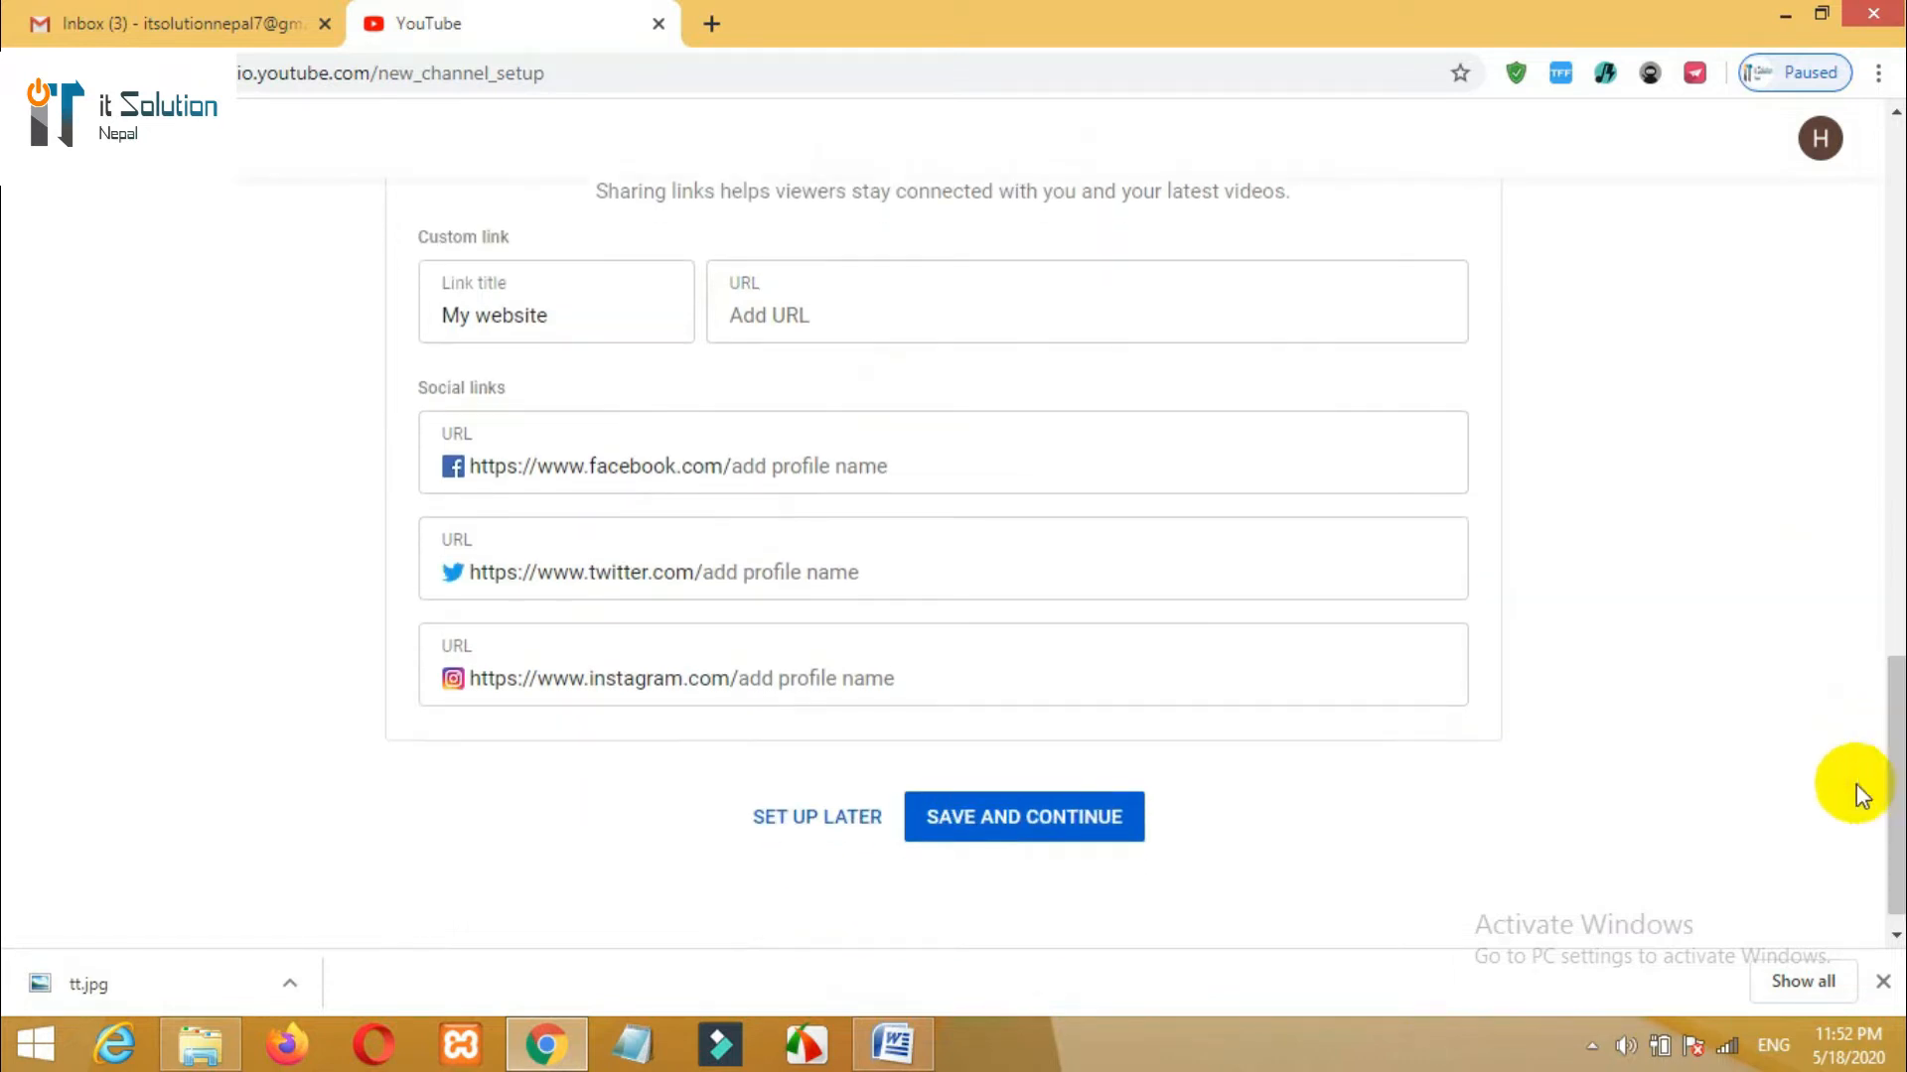
left_click(1065, 817)
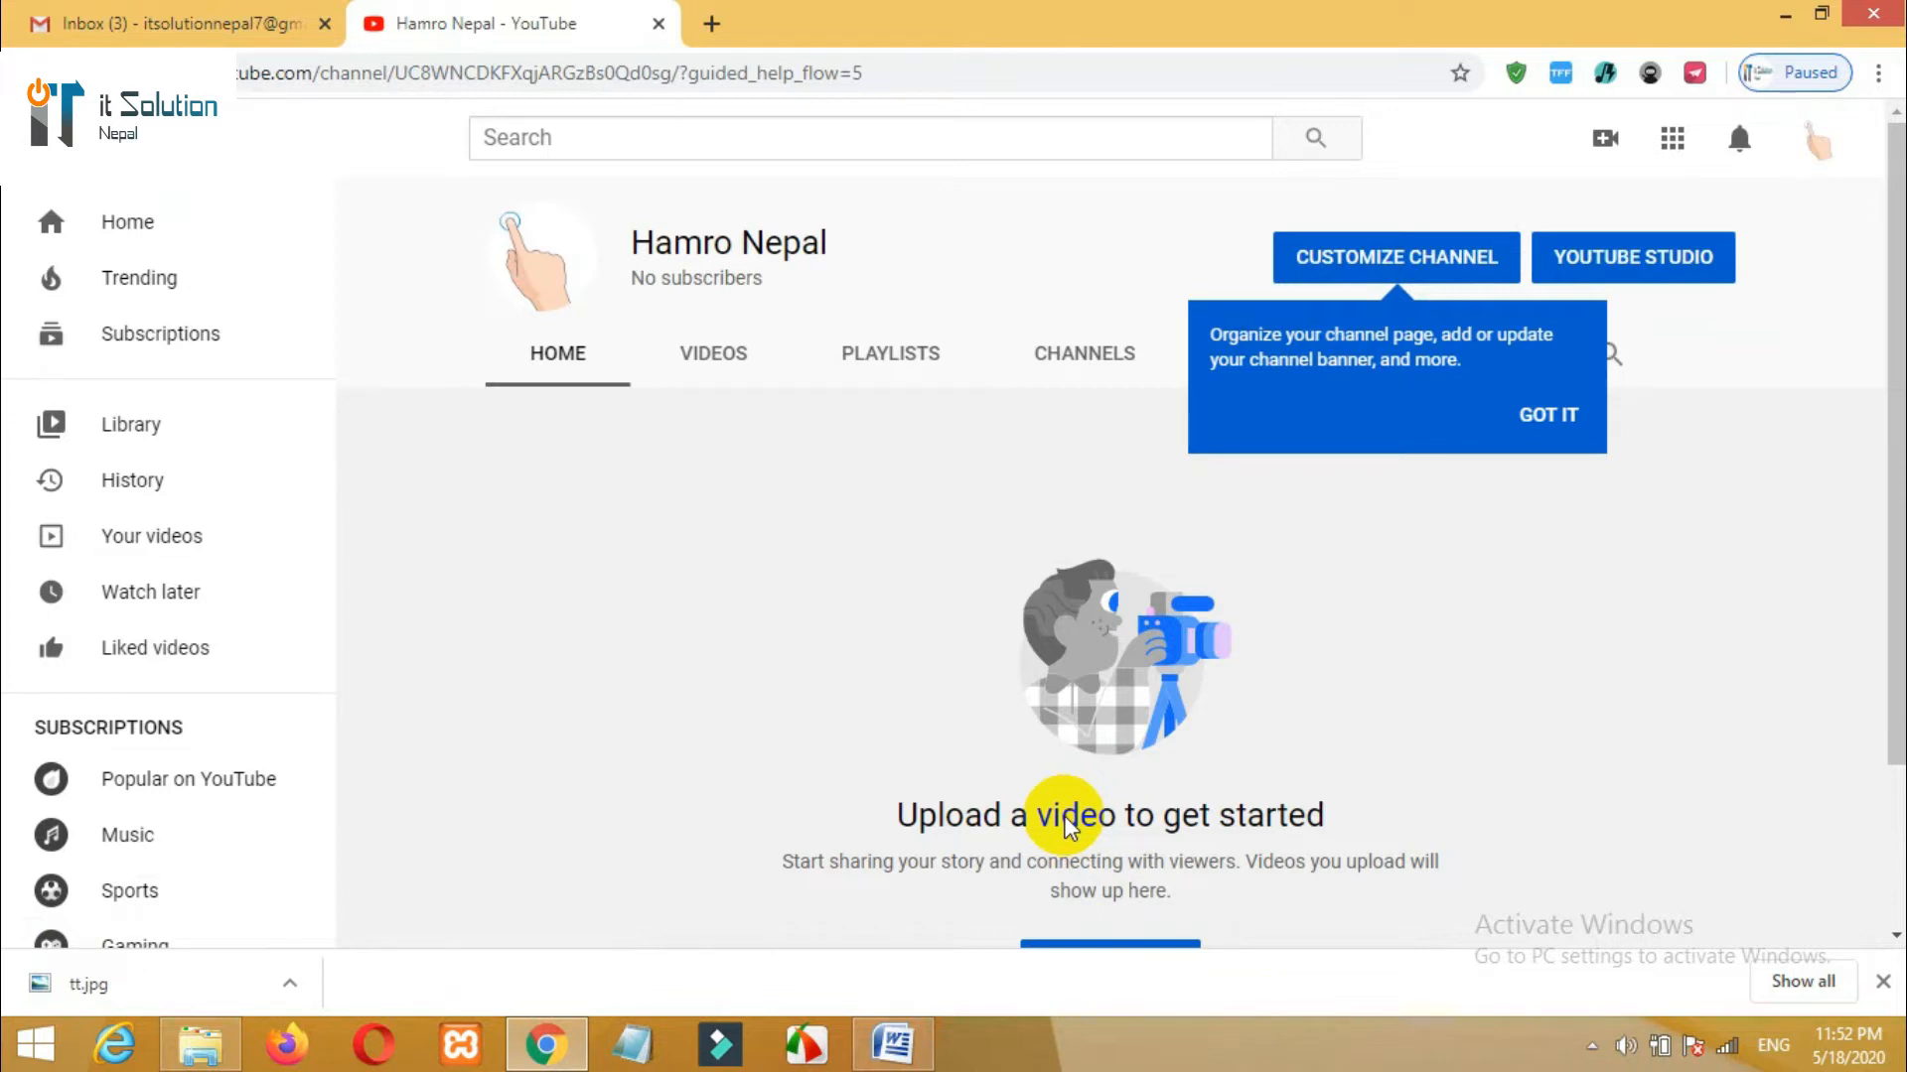
- Dismiss the tip about organizing the channel page and open the channel for customization
left_click(1542, 415)
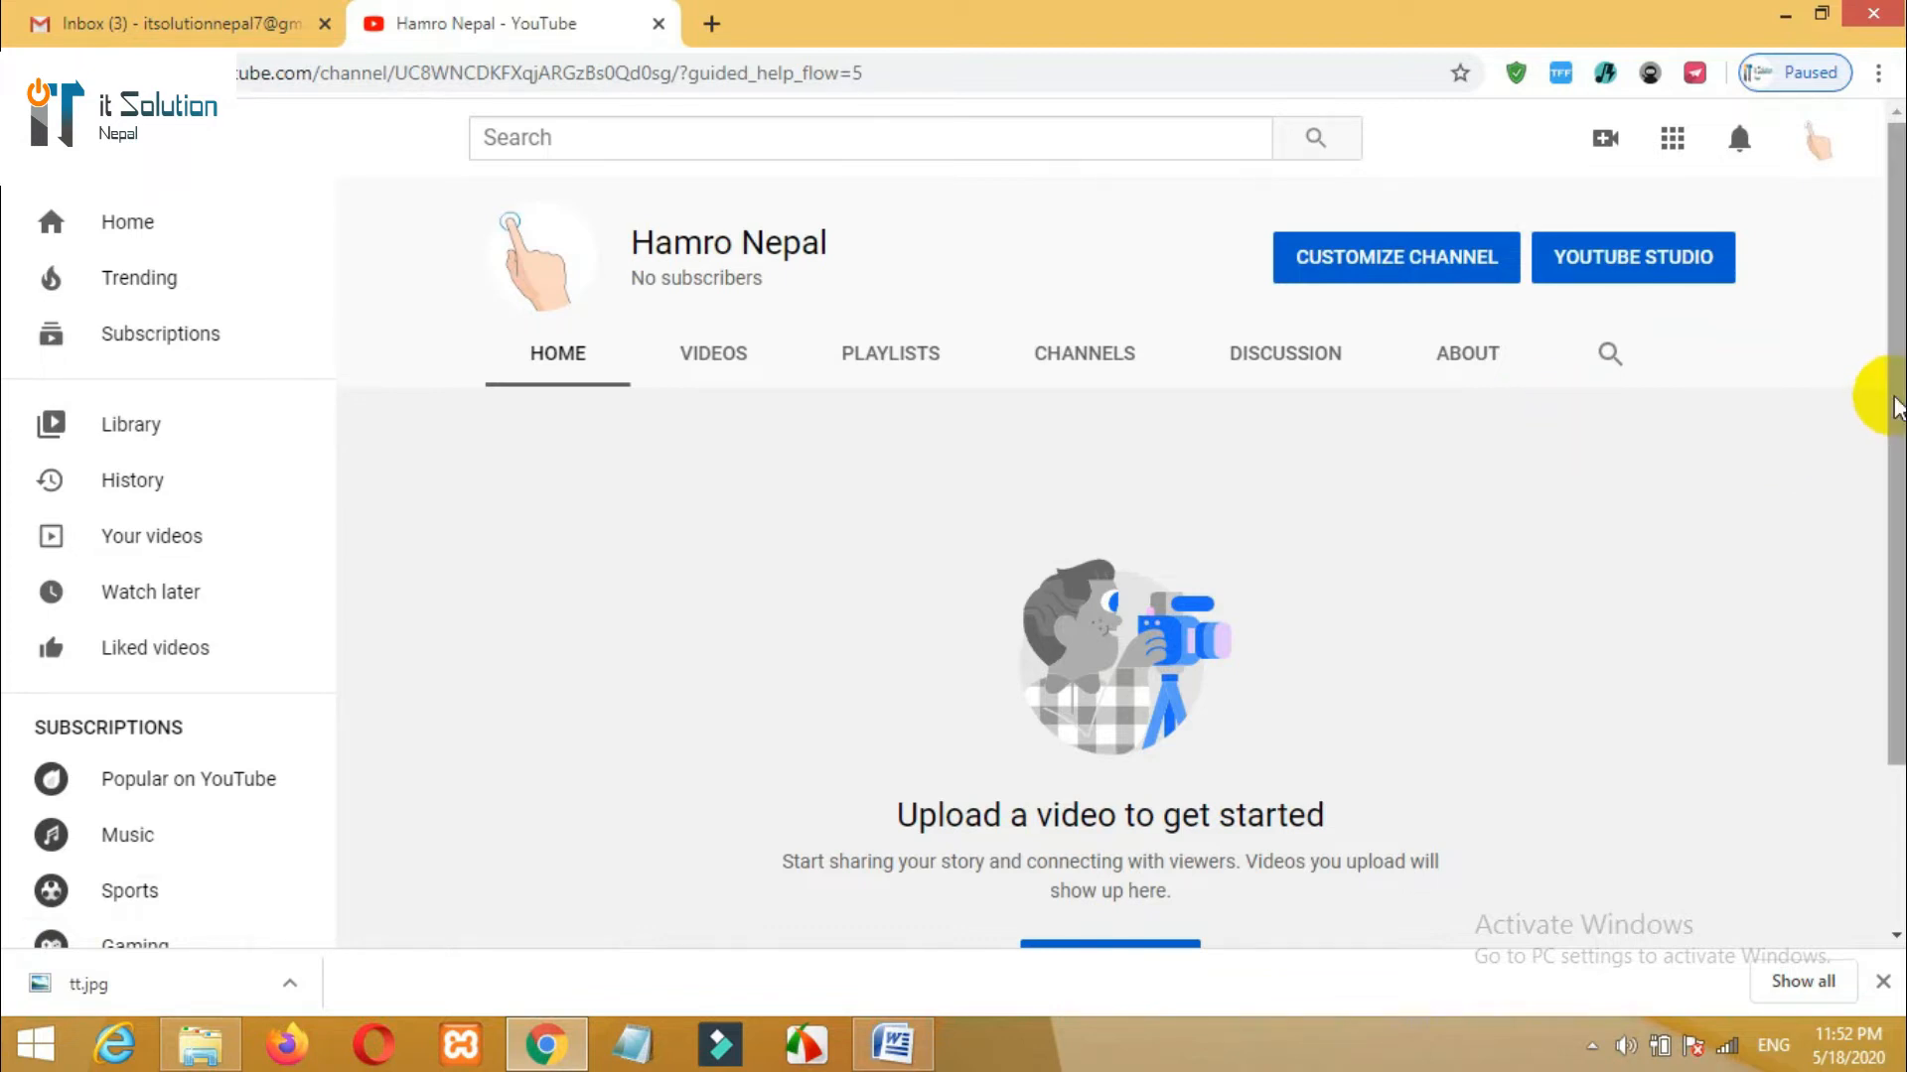
left_click_drag(1886, 408, 1854, 544)
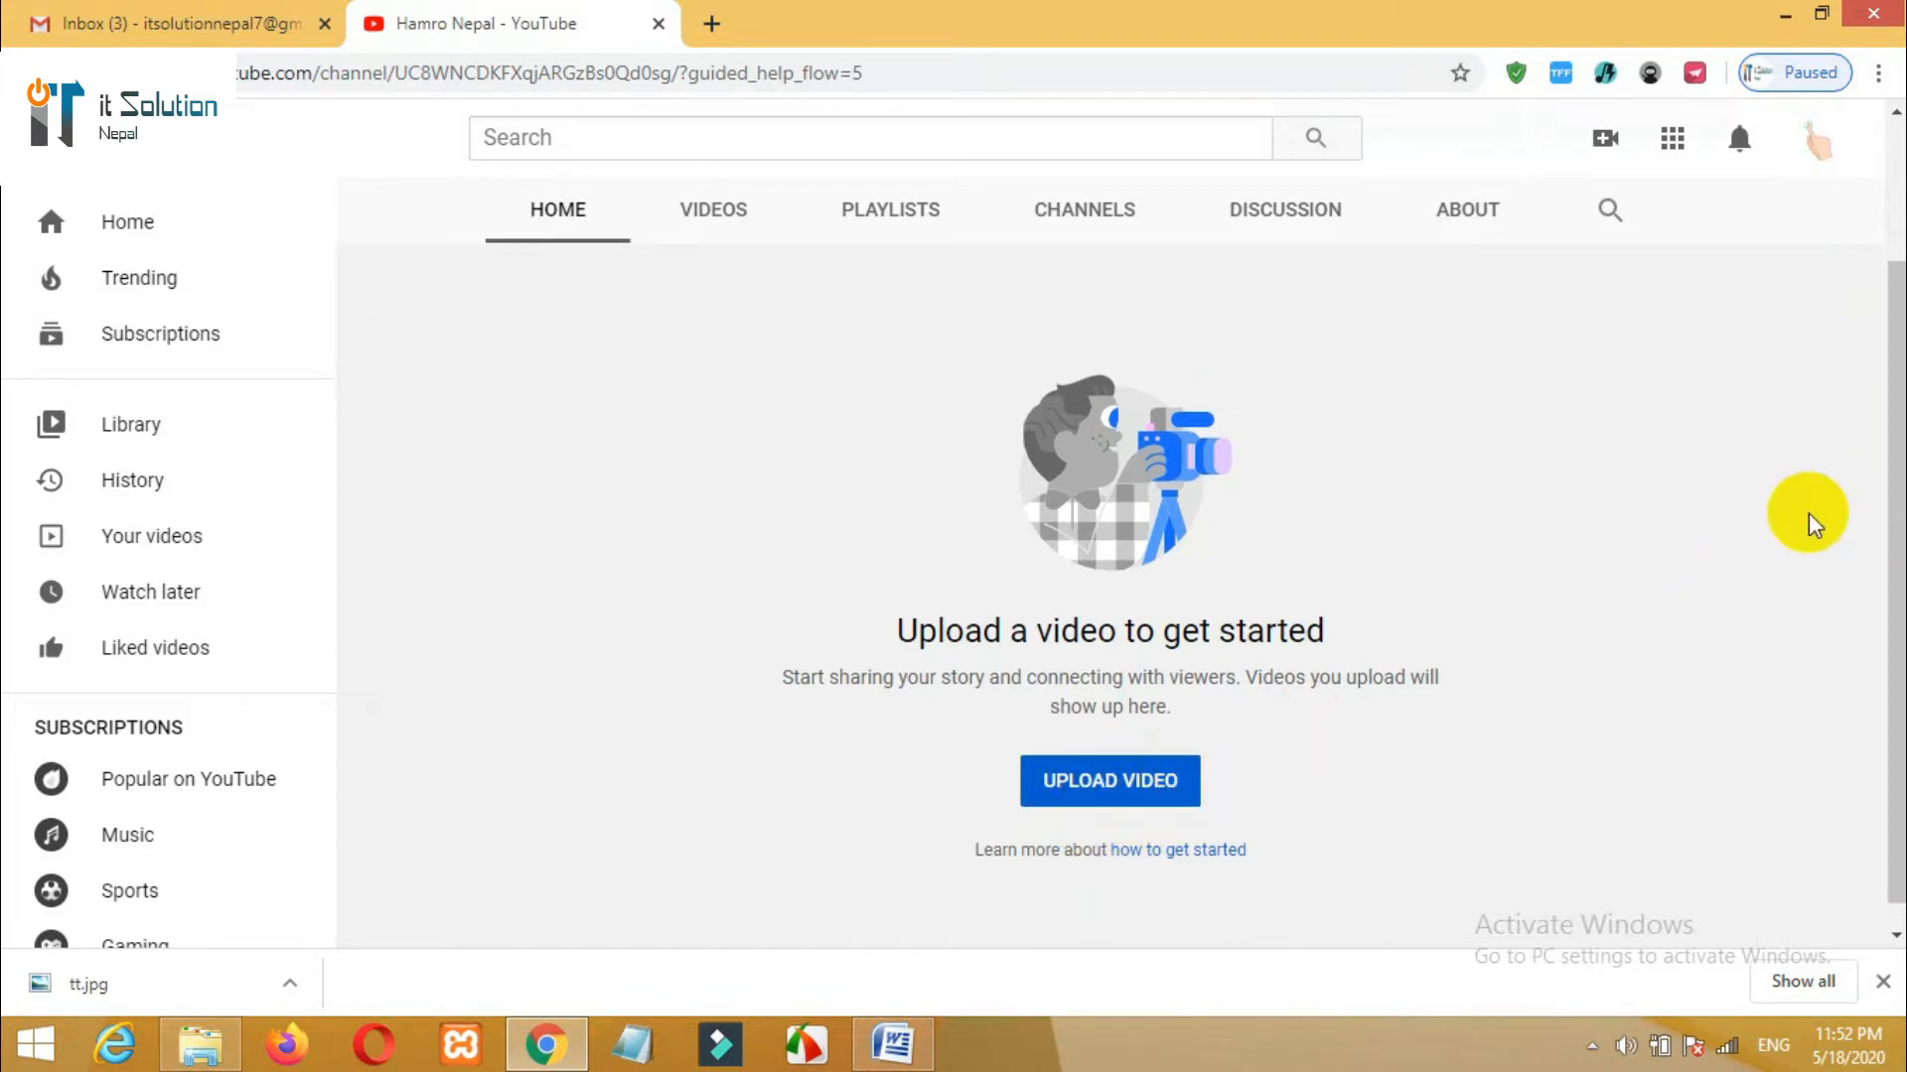
left_click_drag(1891, 571, 1892, 539)
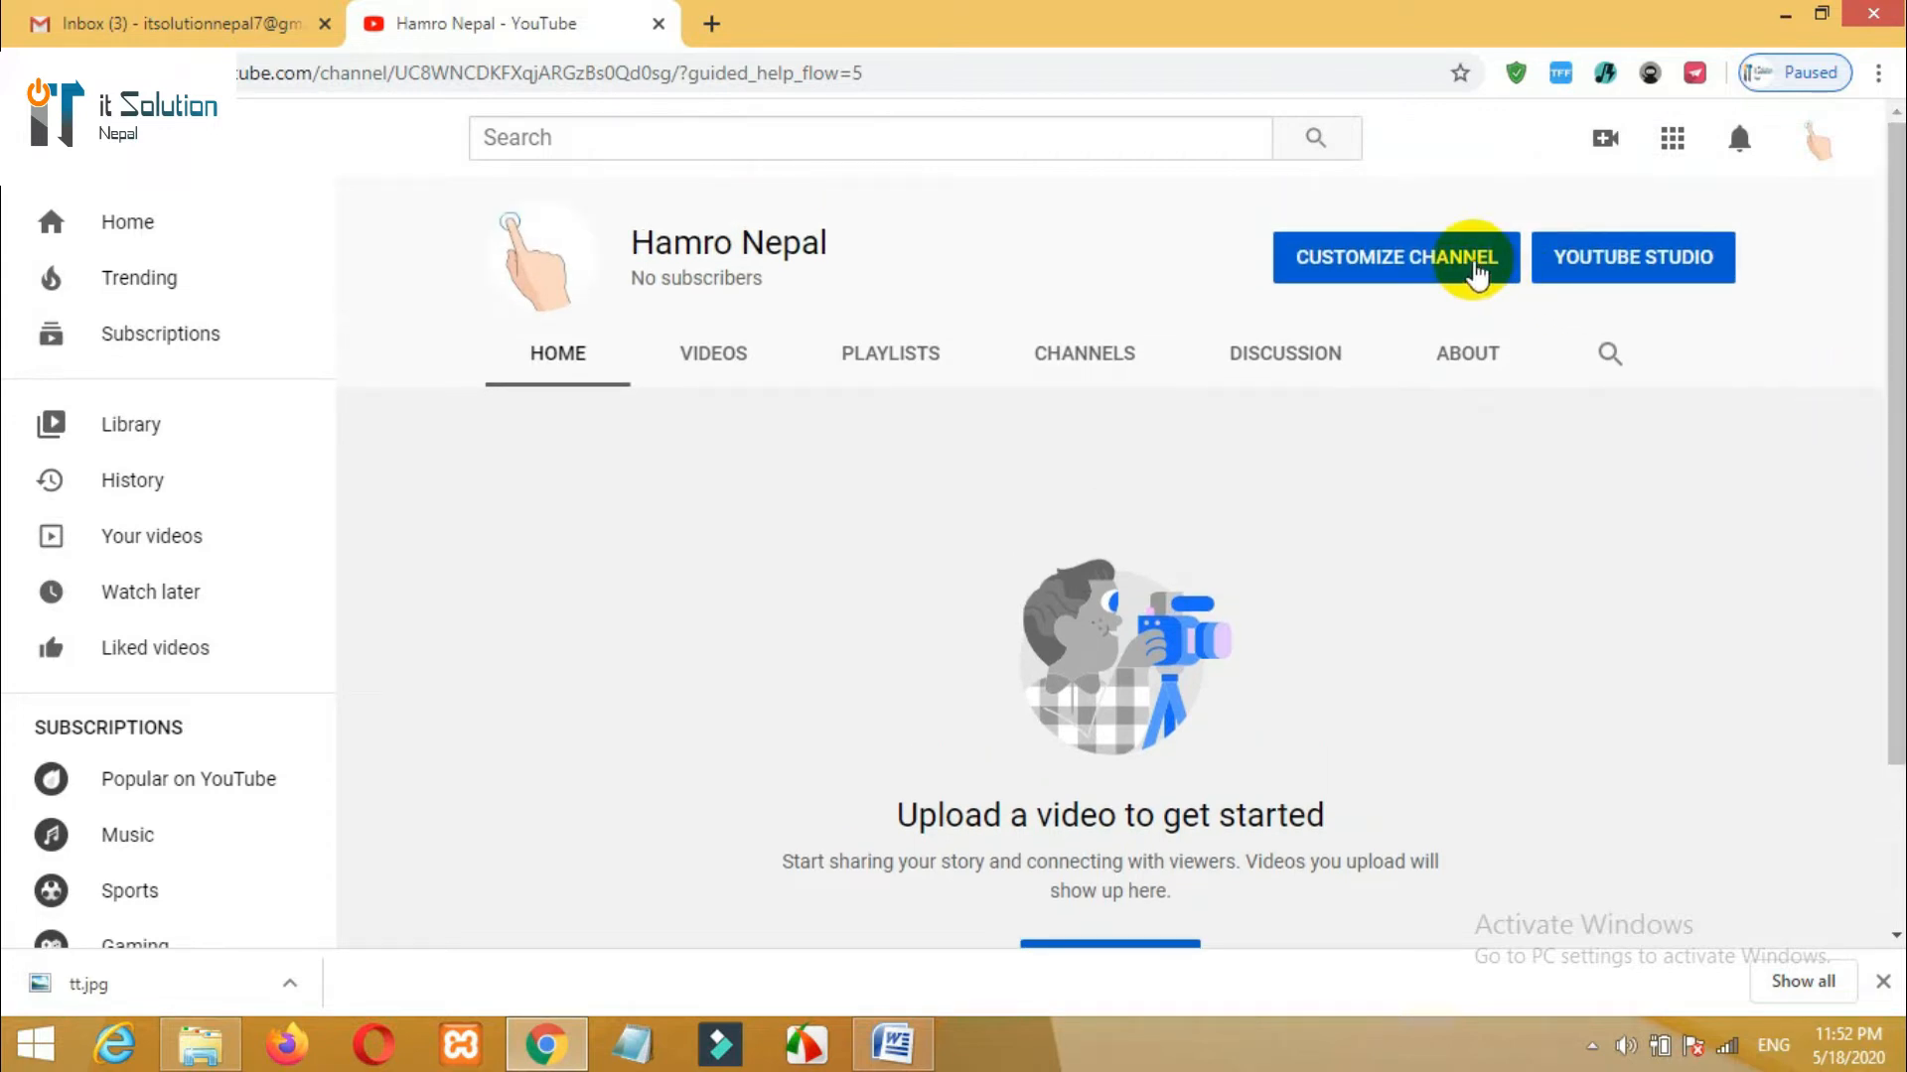
left_click(1477, 271)
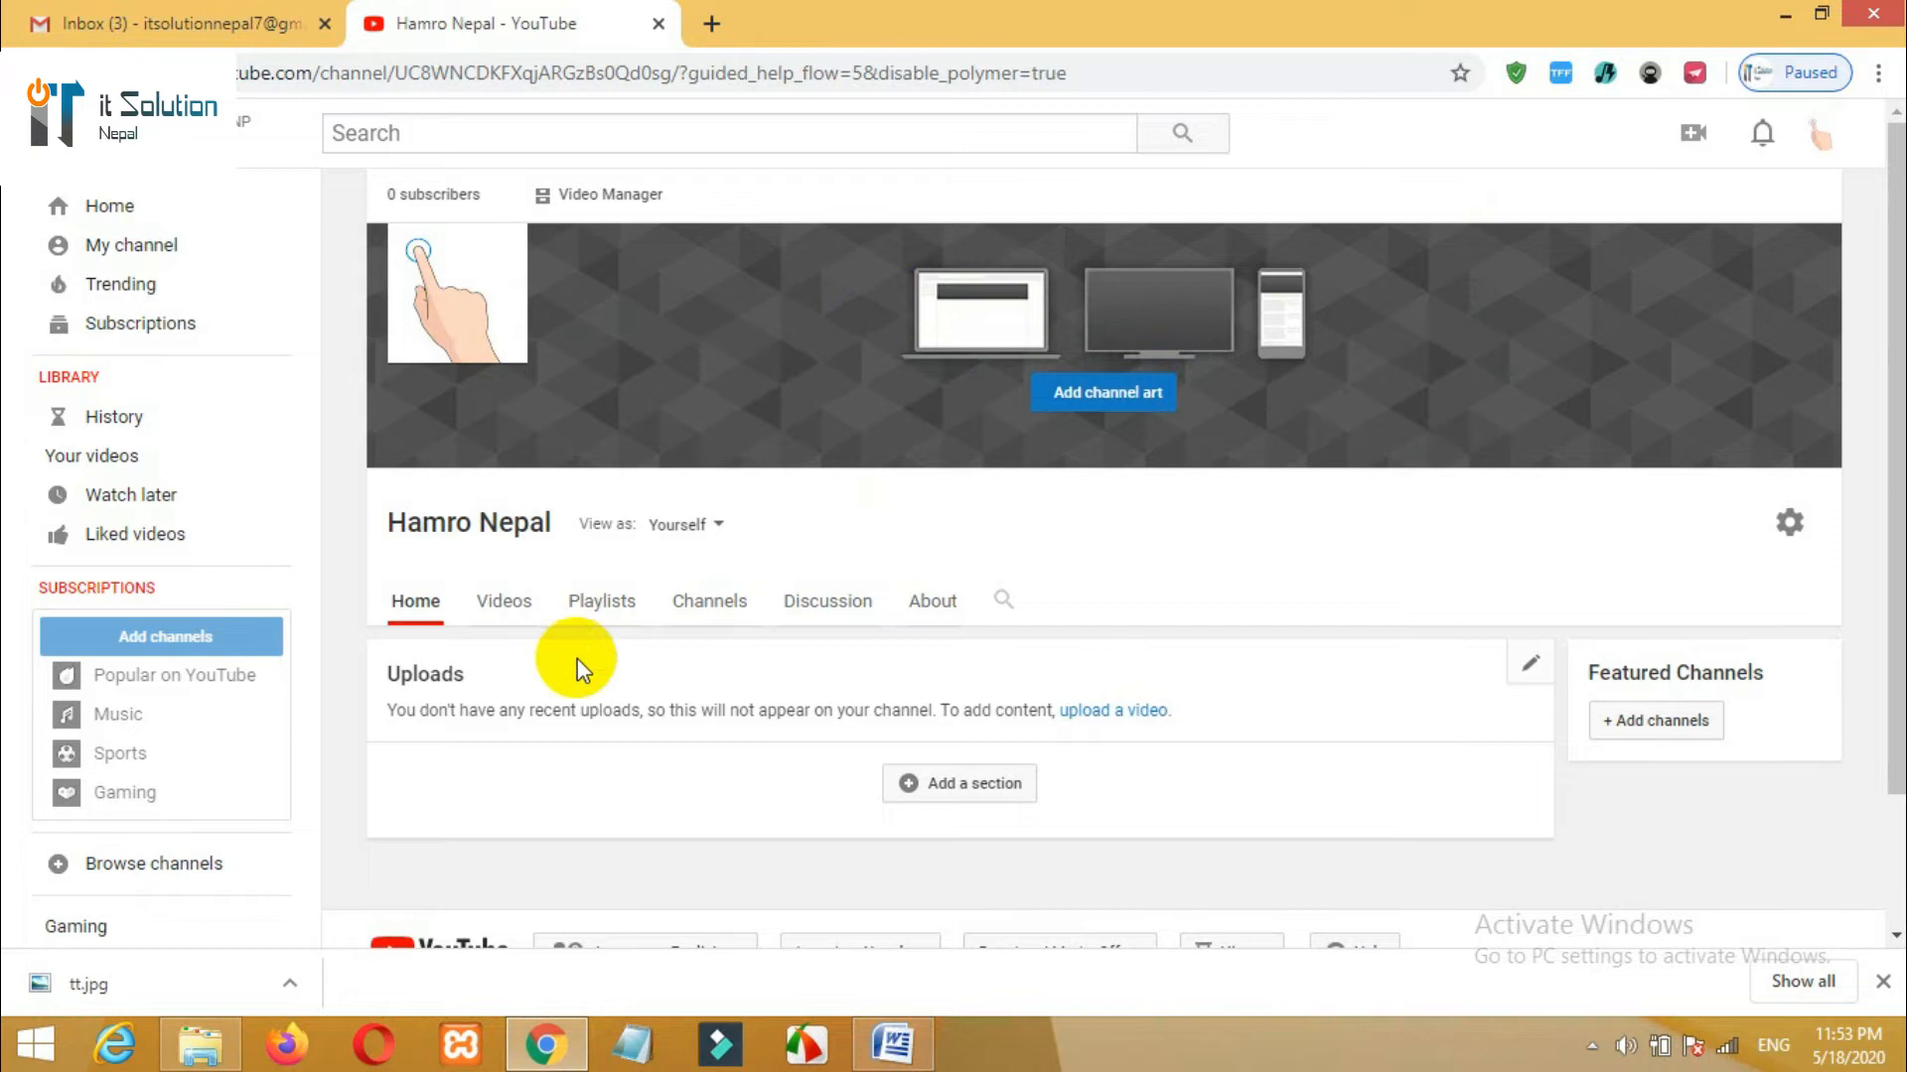
- Examine the channel's Videos and About sections, and return to its Home section
left_click(505, 612)
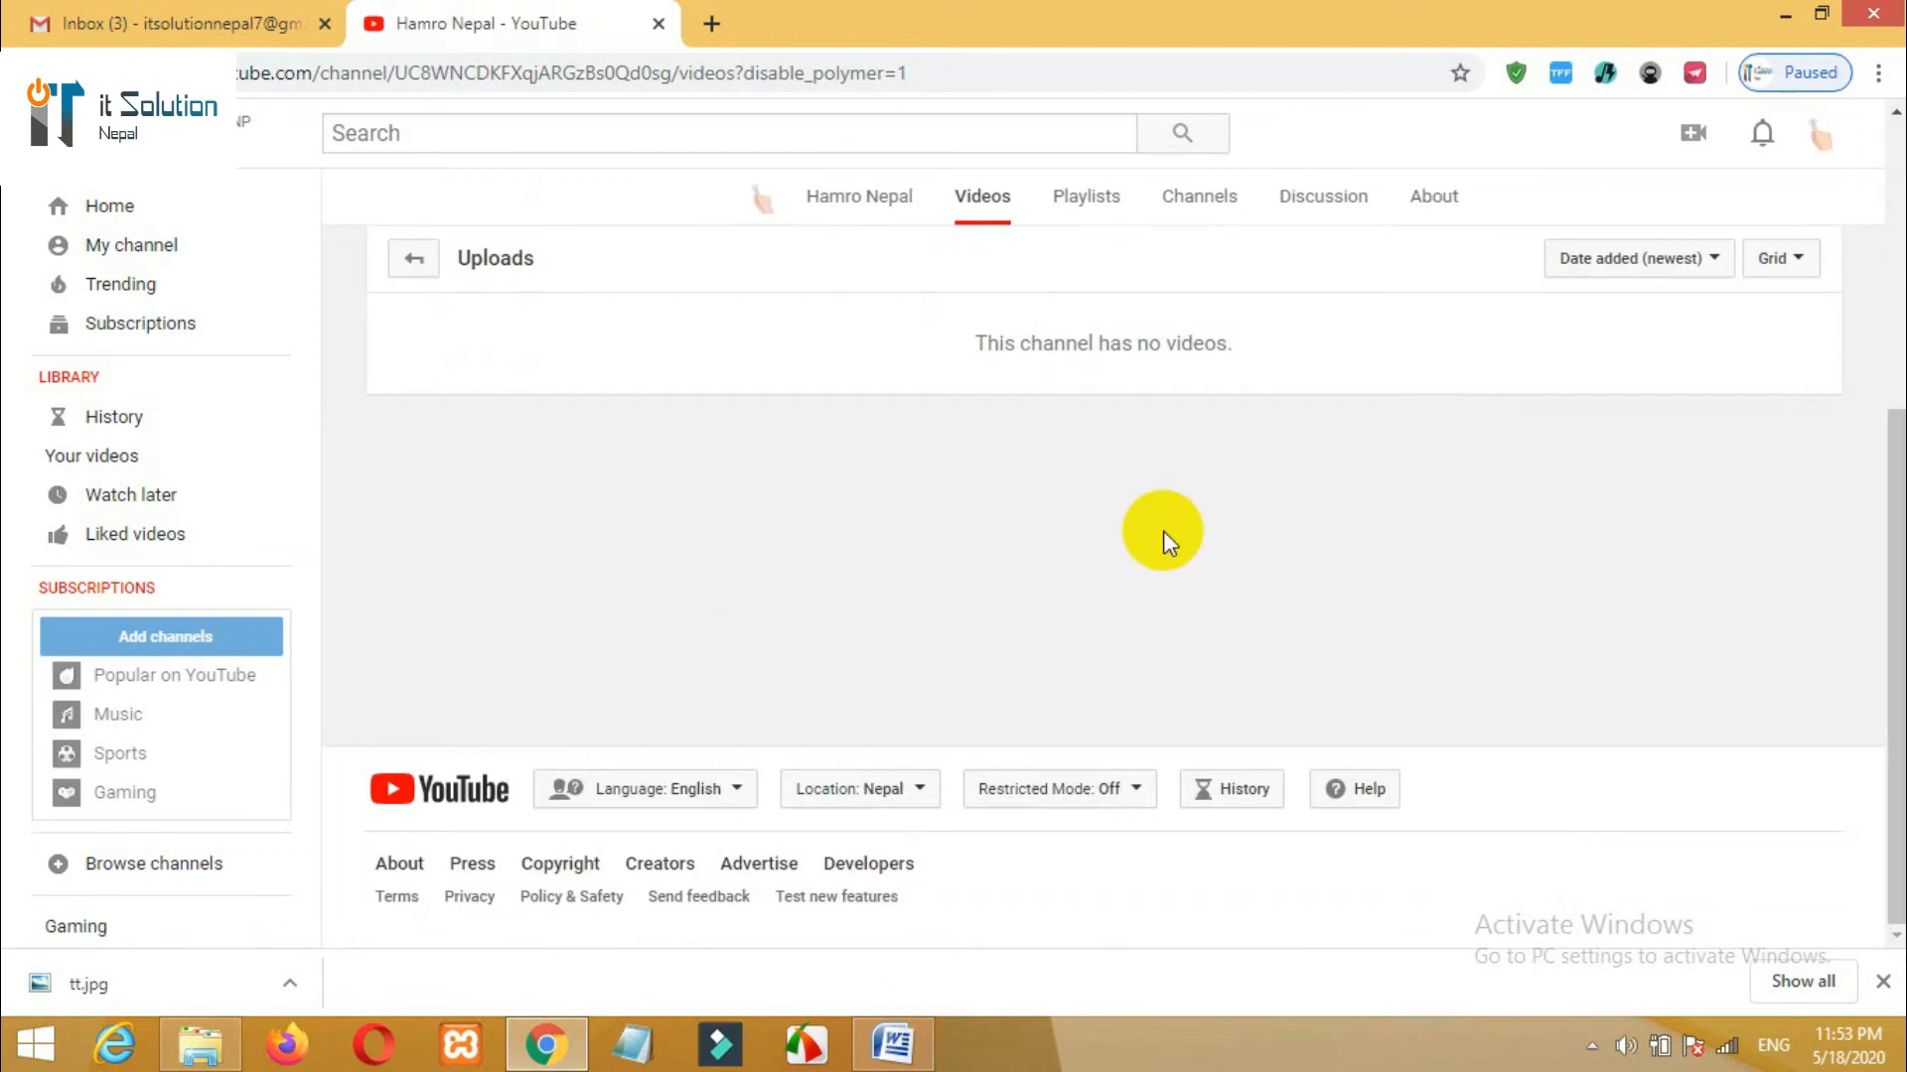
scroll(1871, 656, "up", 5)
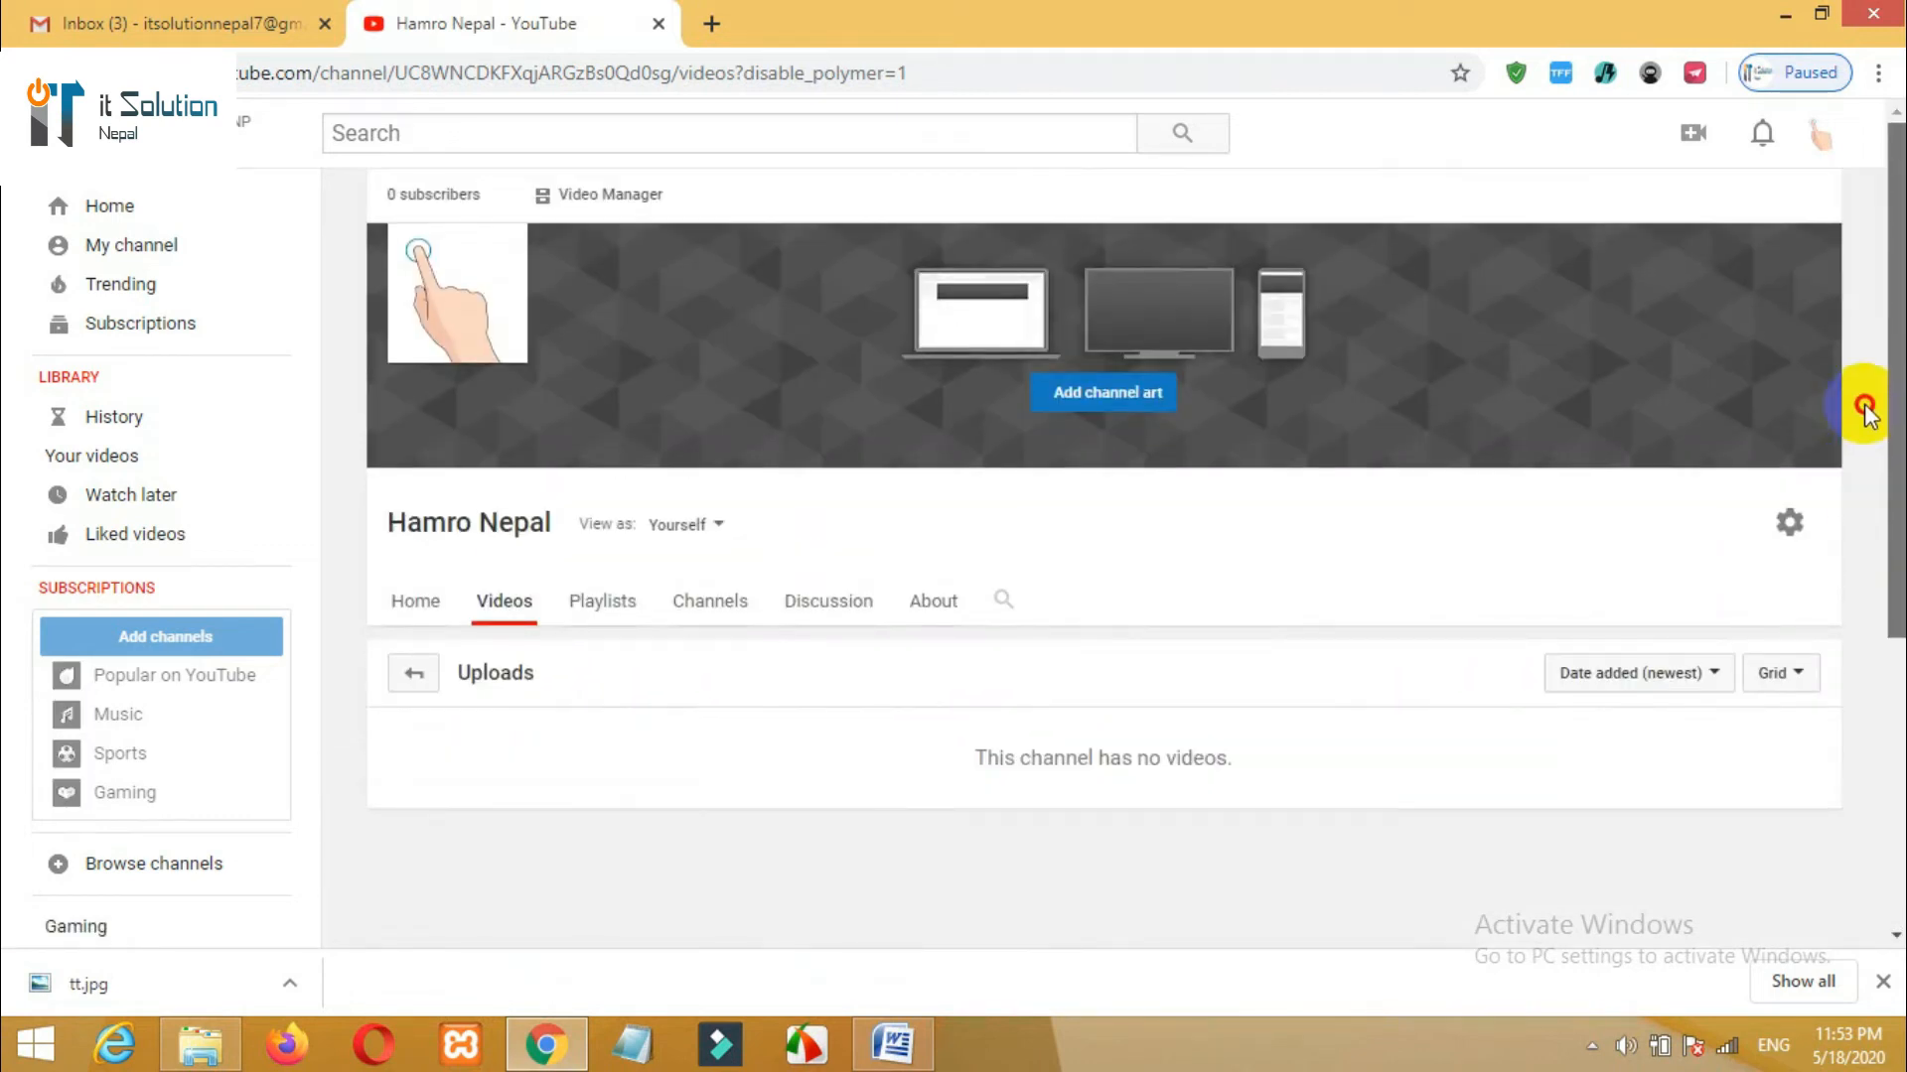
left_click(432, 605)
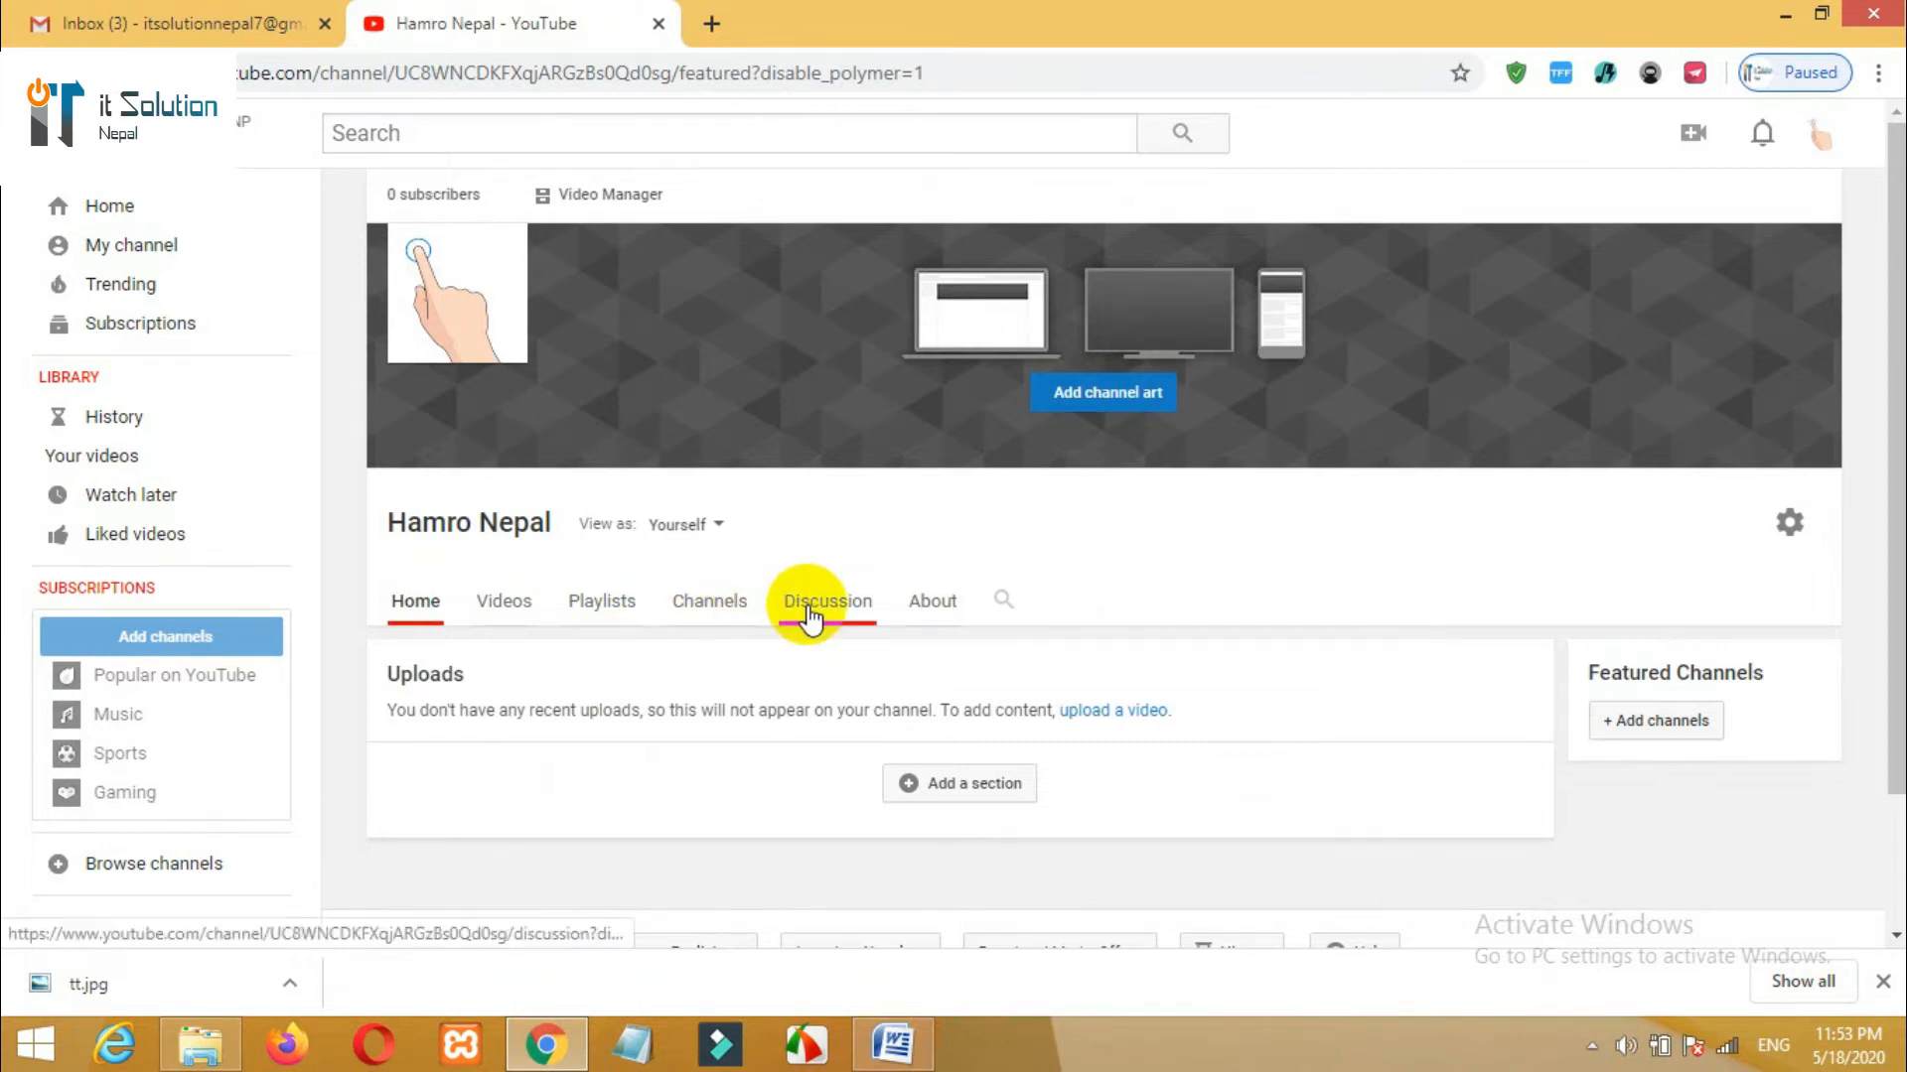
left_click(883, 619)
left_click(930, 620)
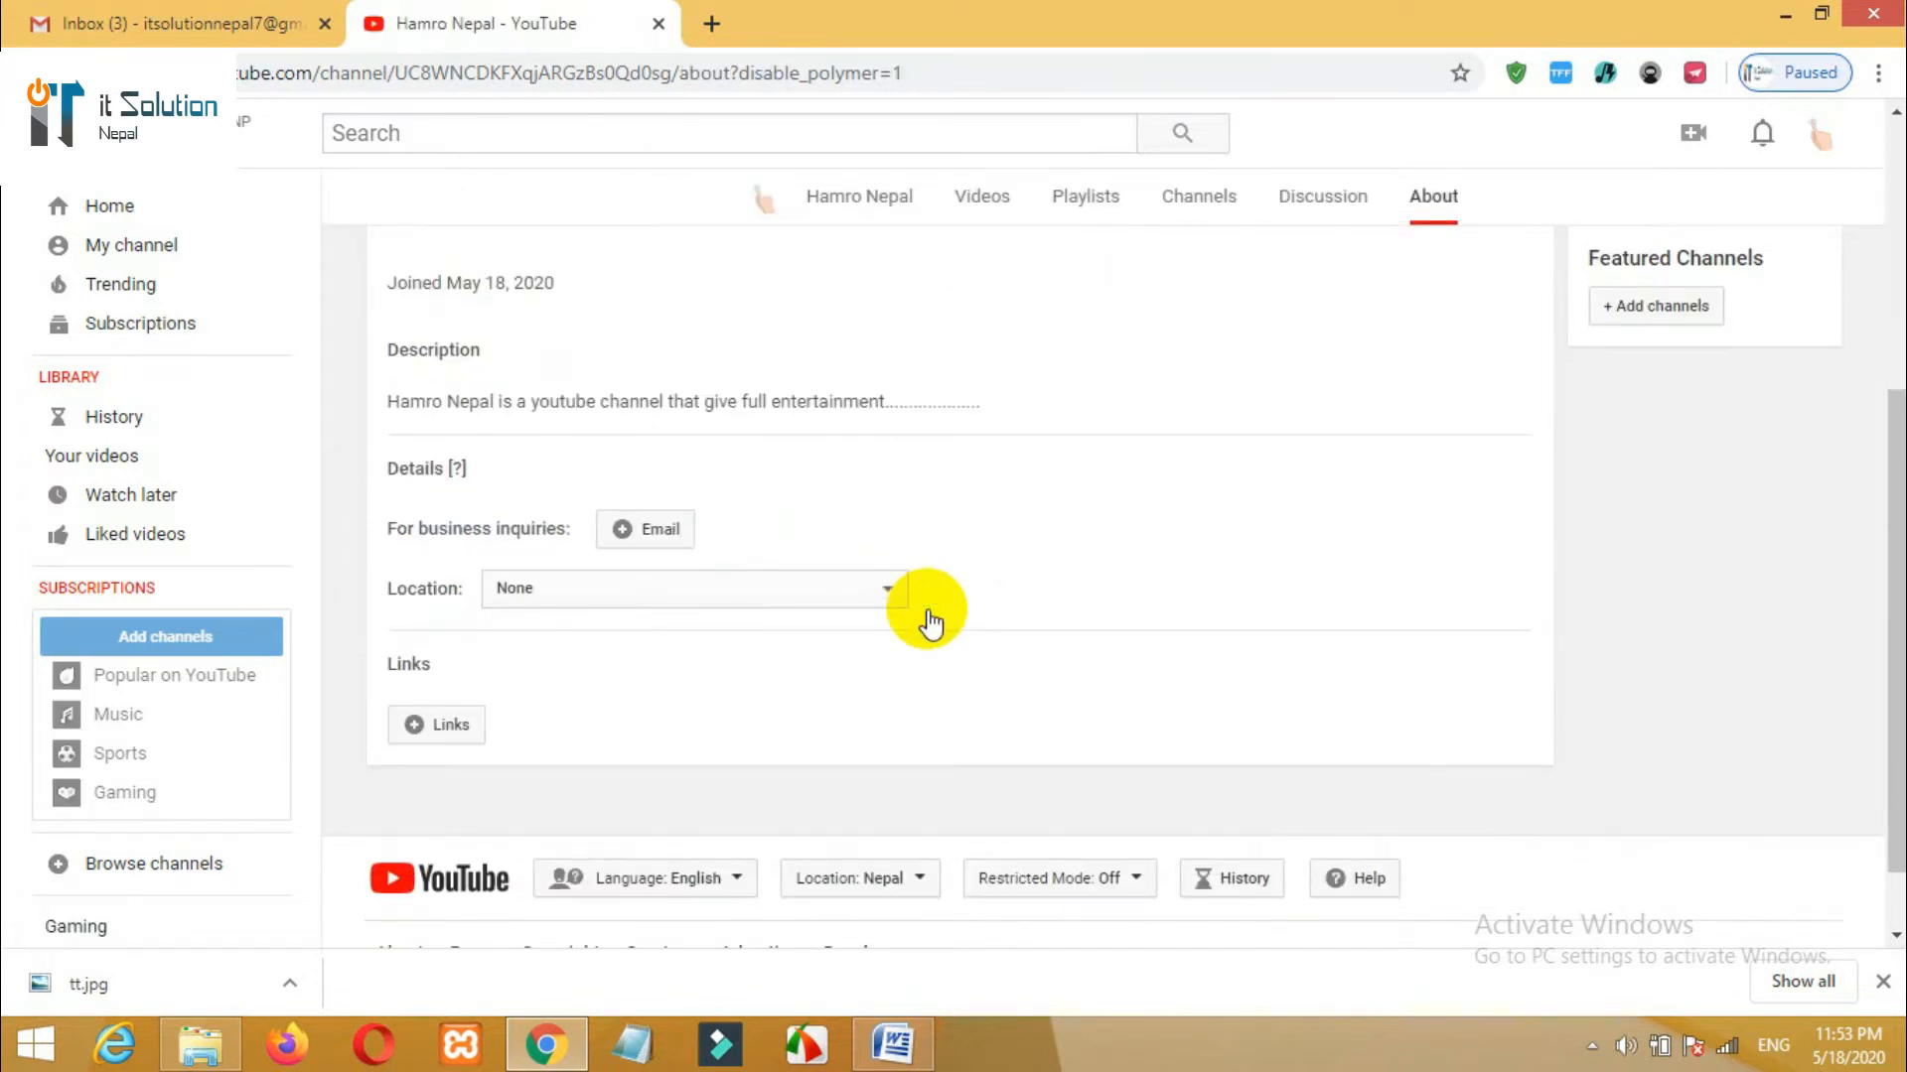
left_click_drag(1894, 695, 1891, 415)
left_click(423, 612)
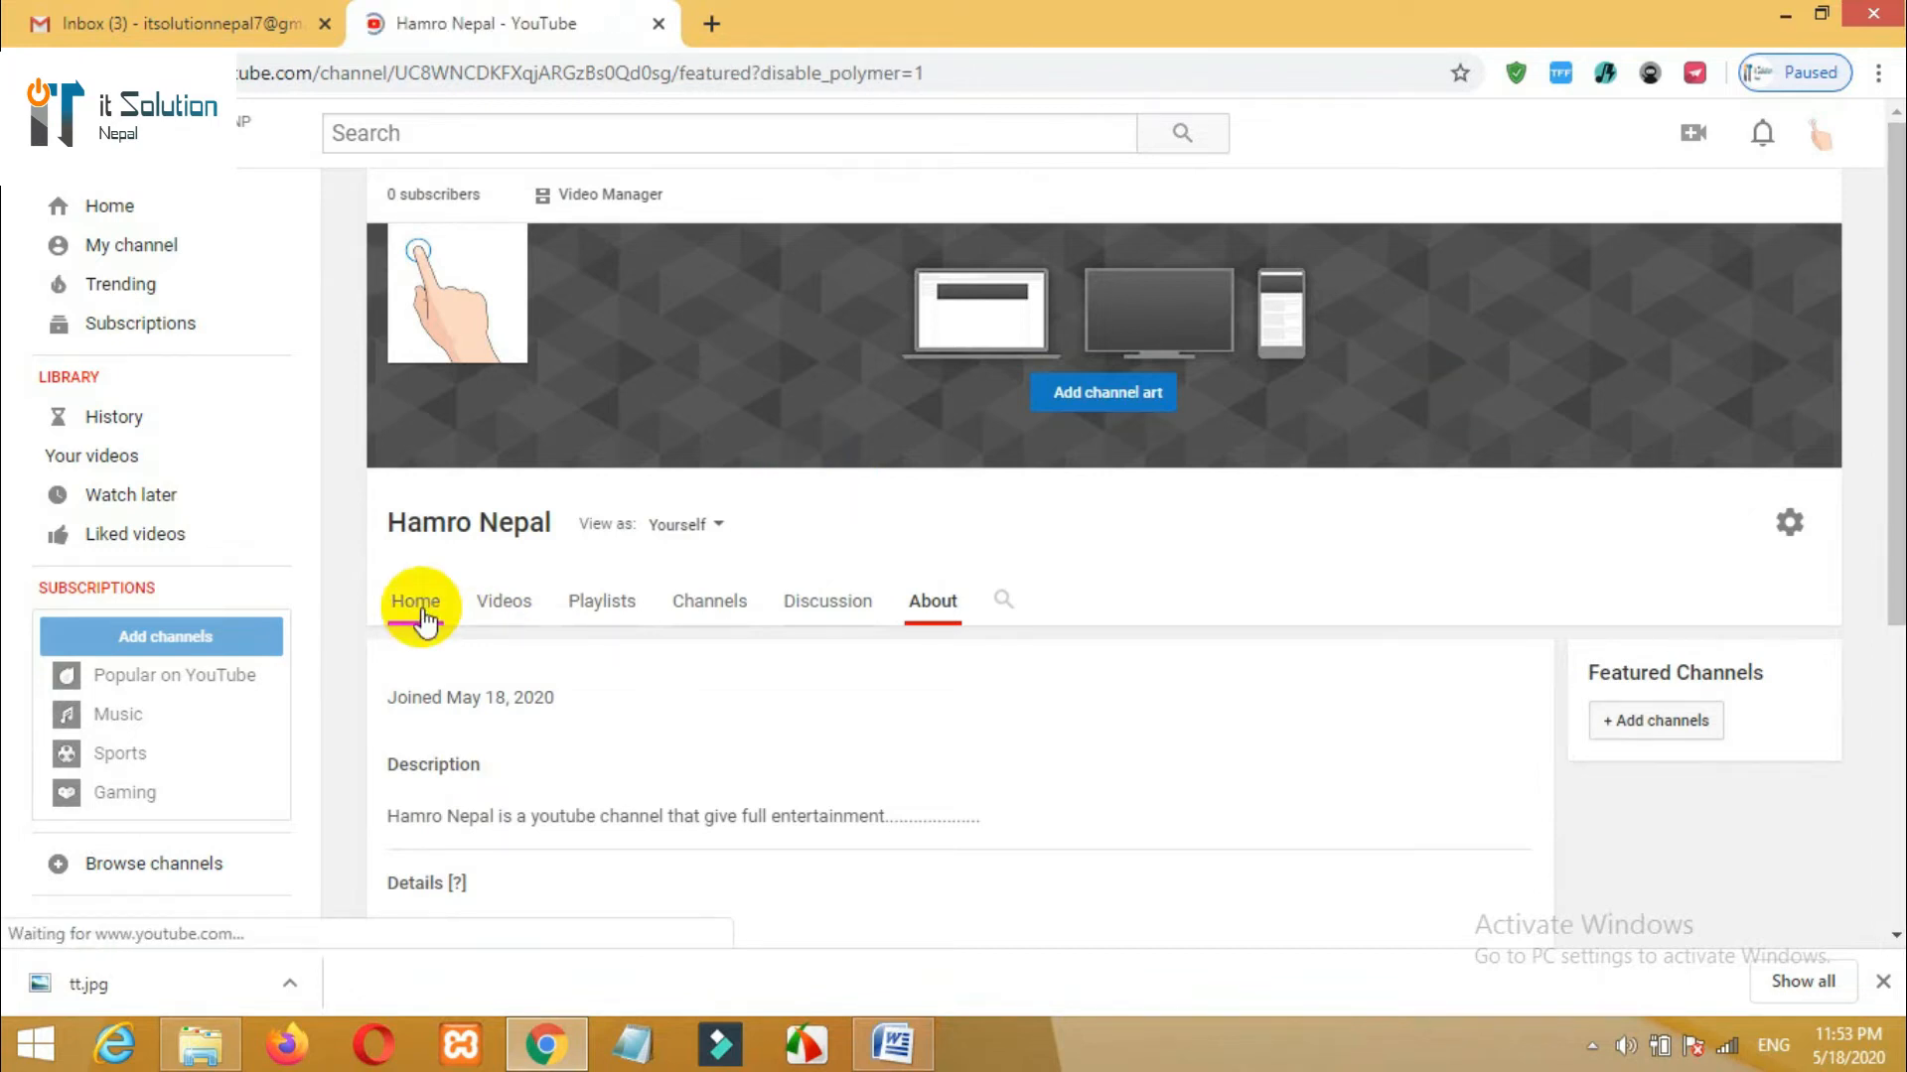
left_click_drag(1897, 621, 1871, 474)
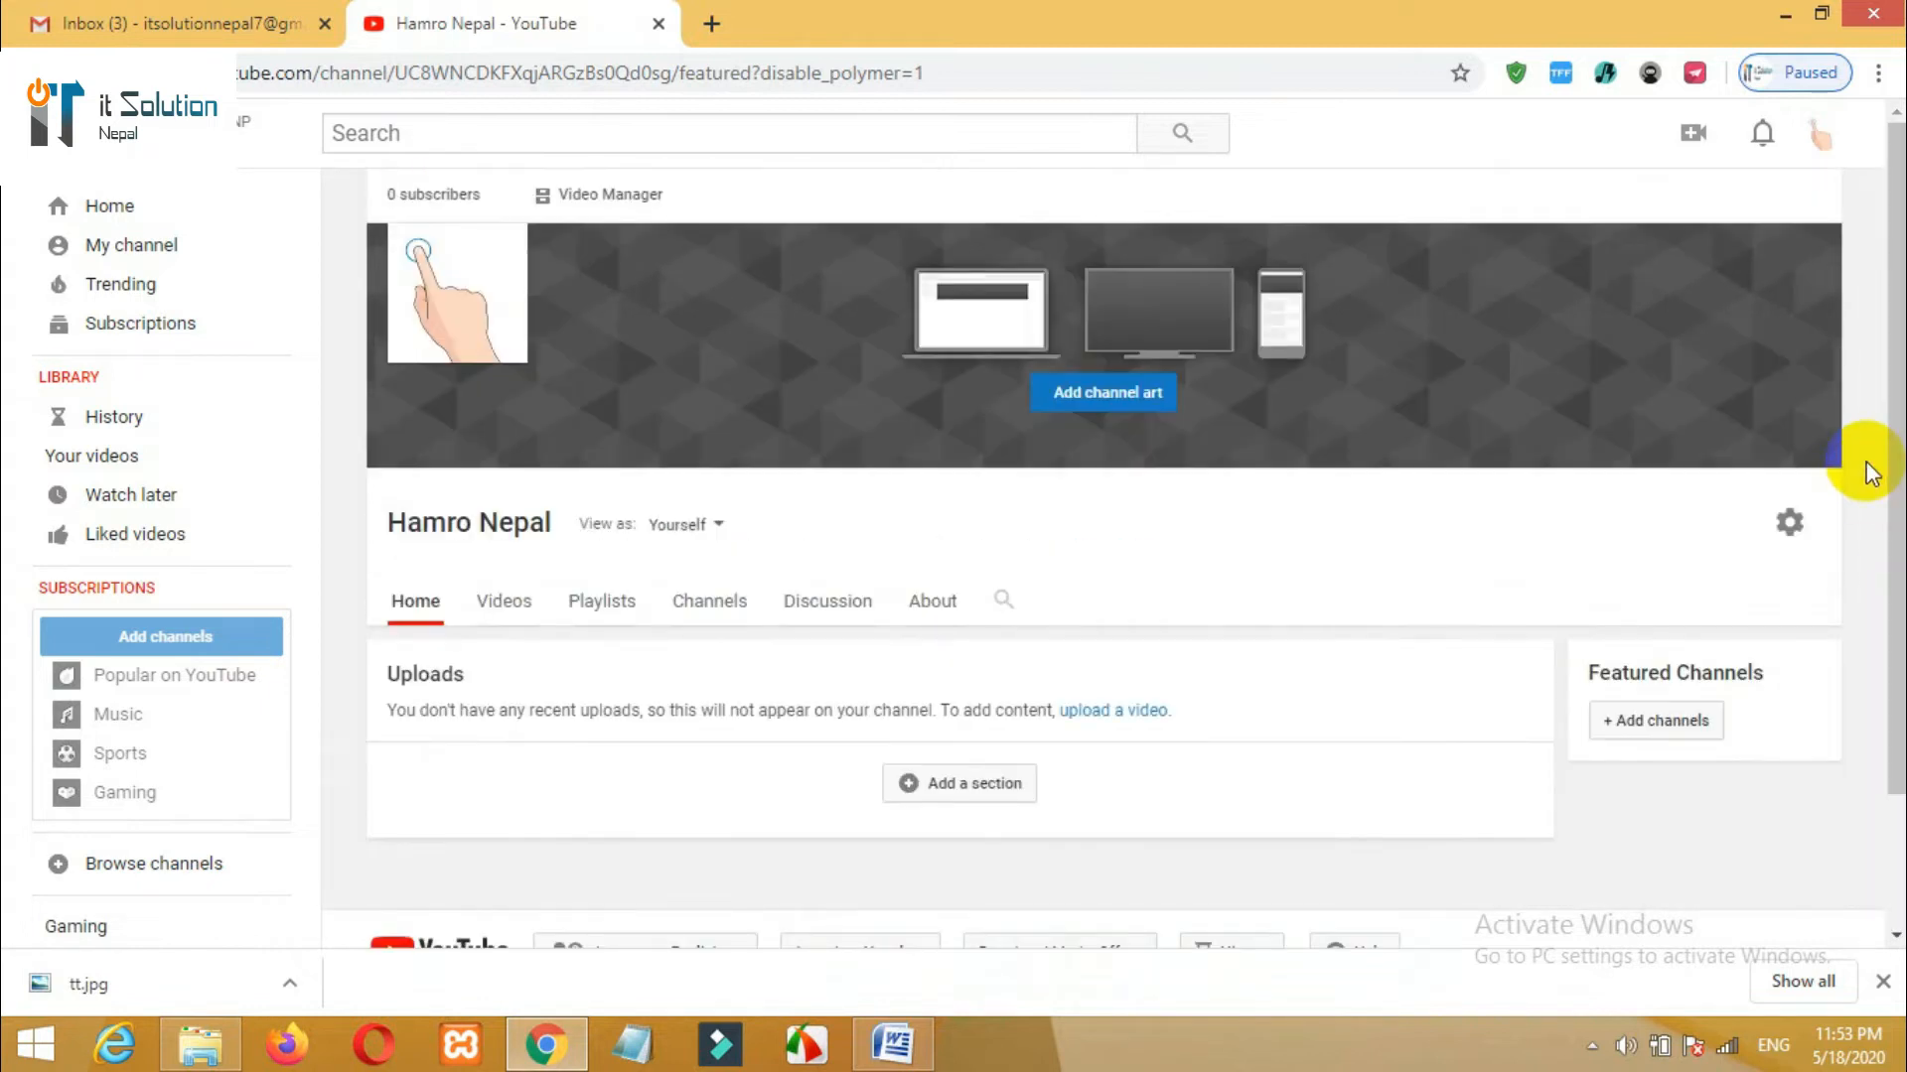
mouse_move(979, 300)
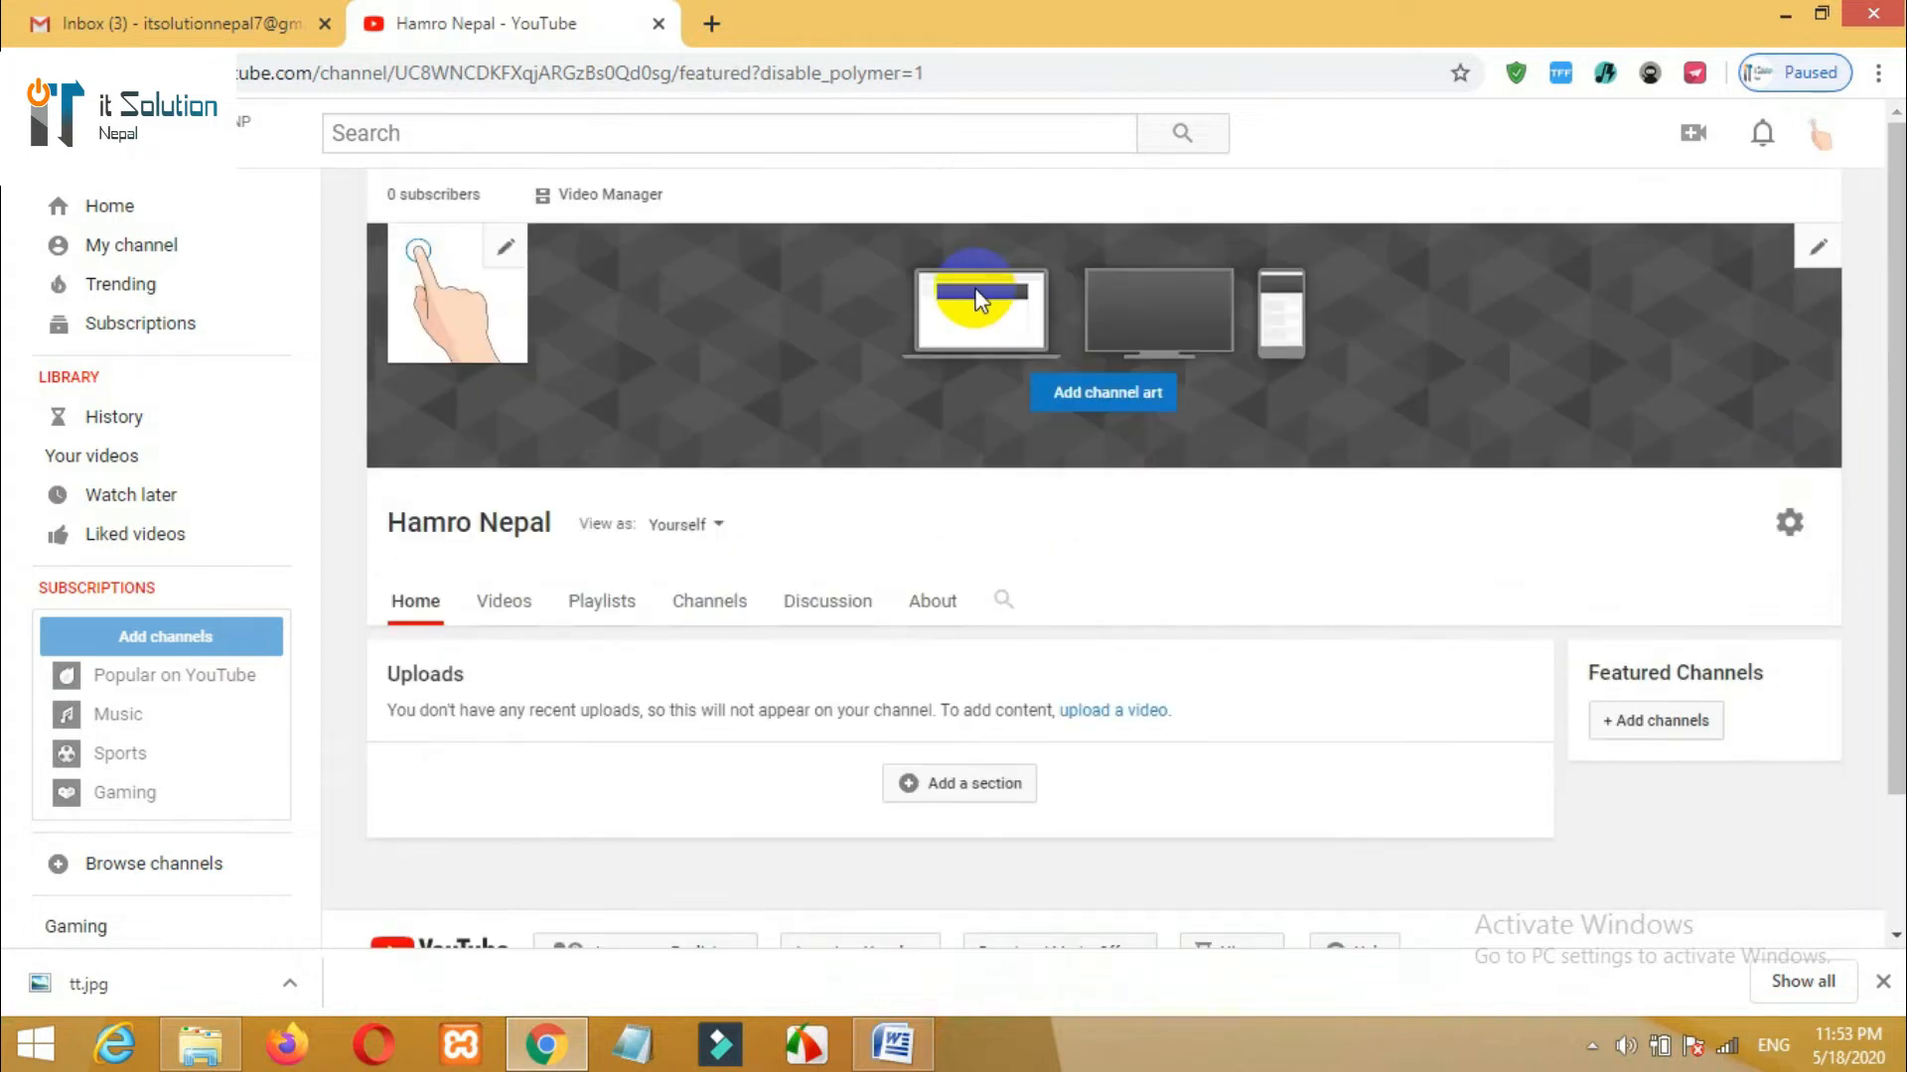
left_click(509, 265)
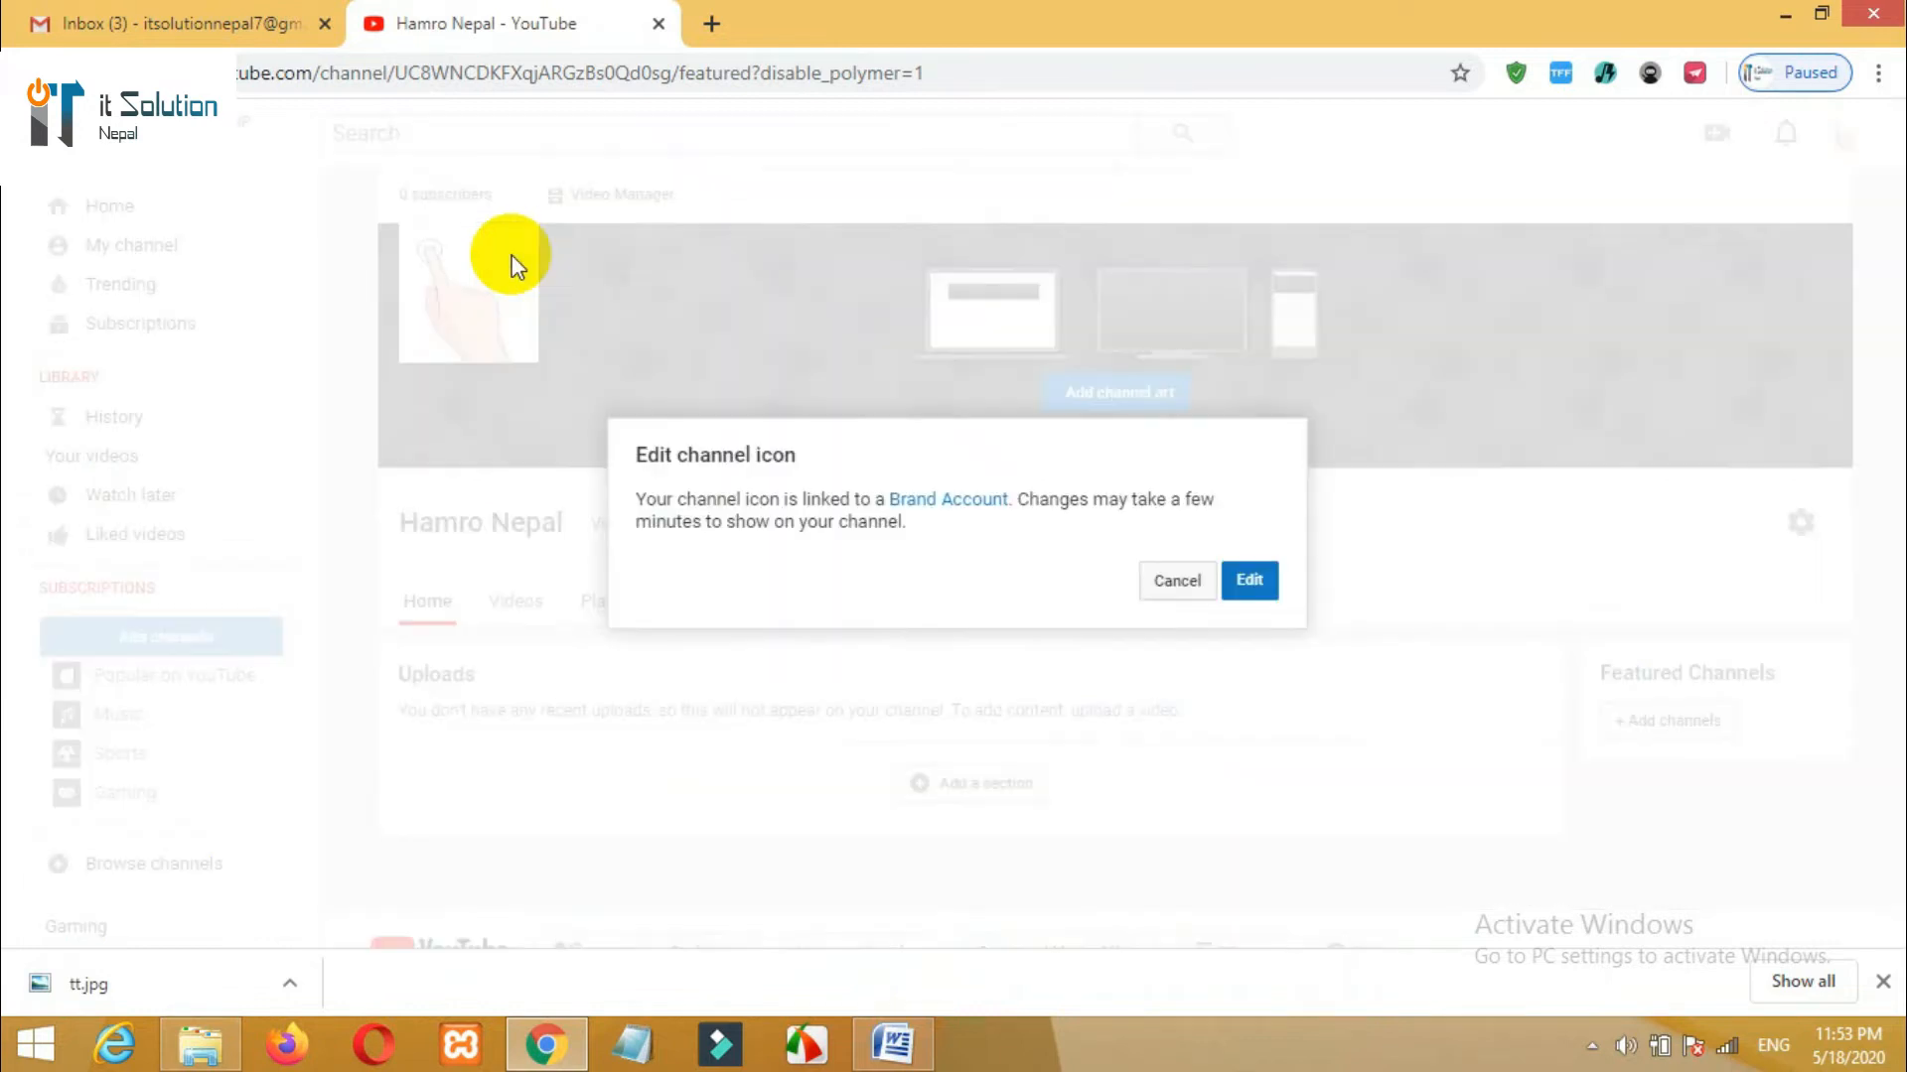
left_click(1251, 578)
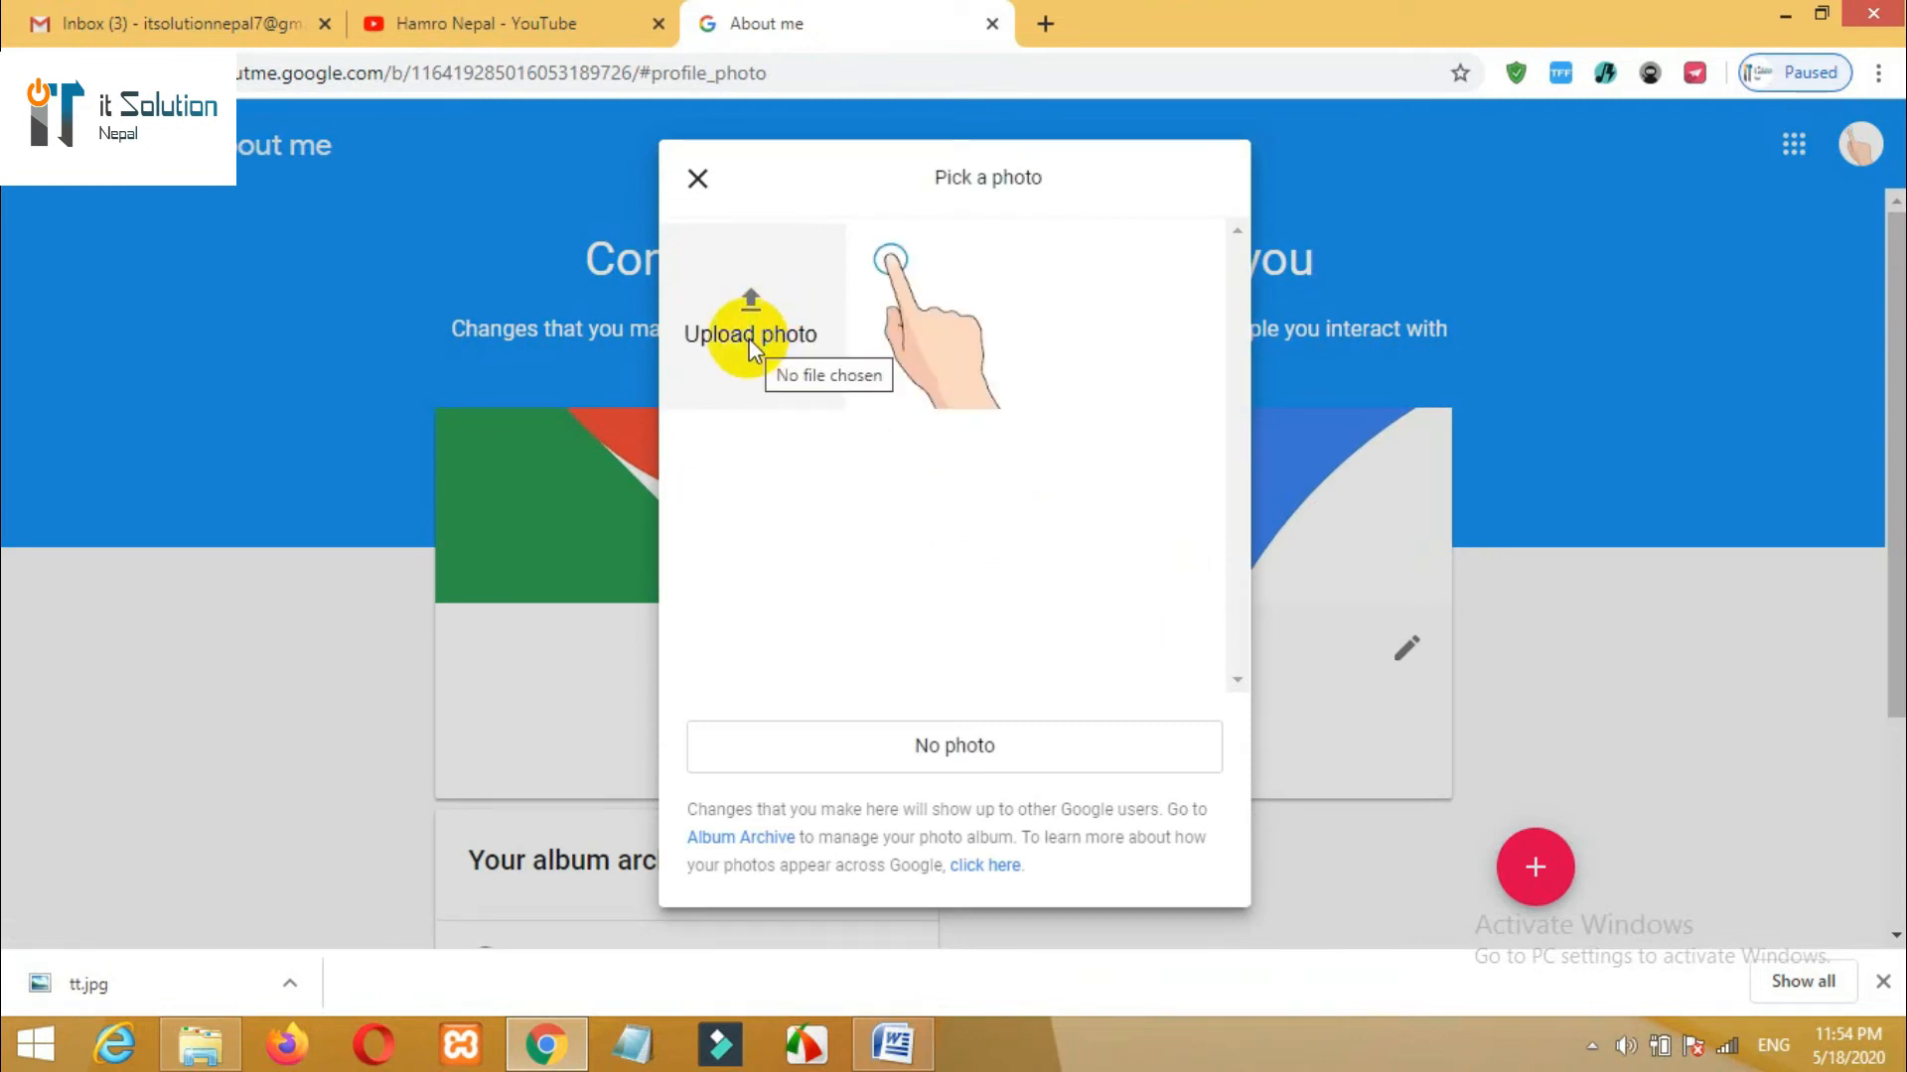
left_click(780, 340)
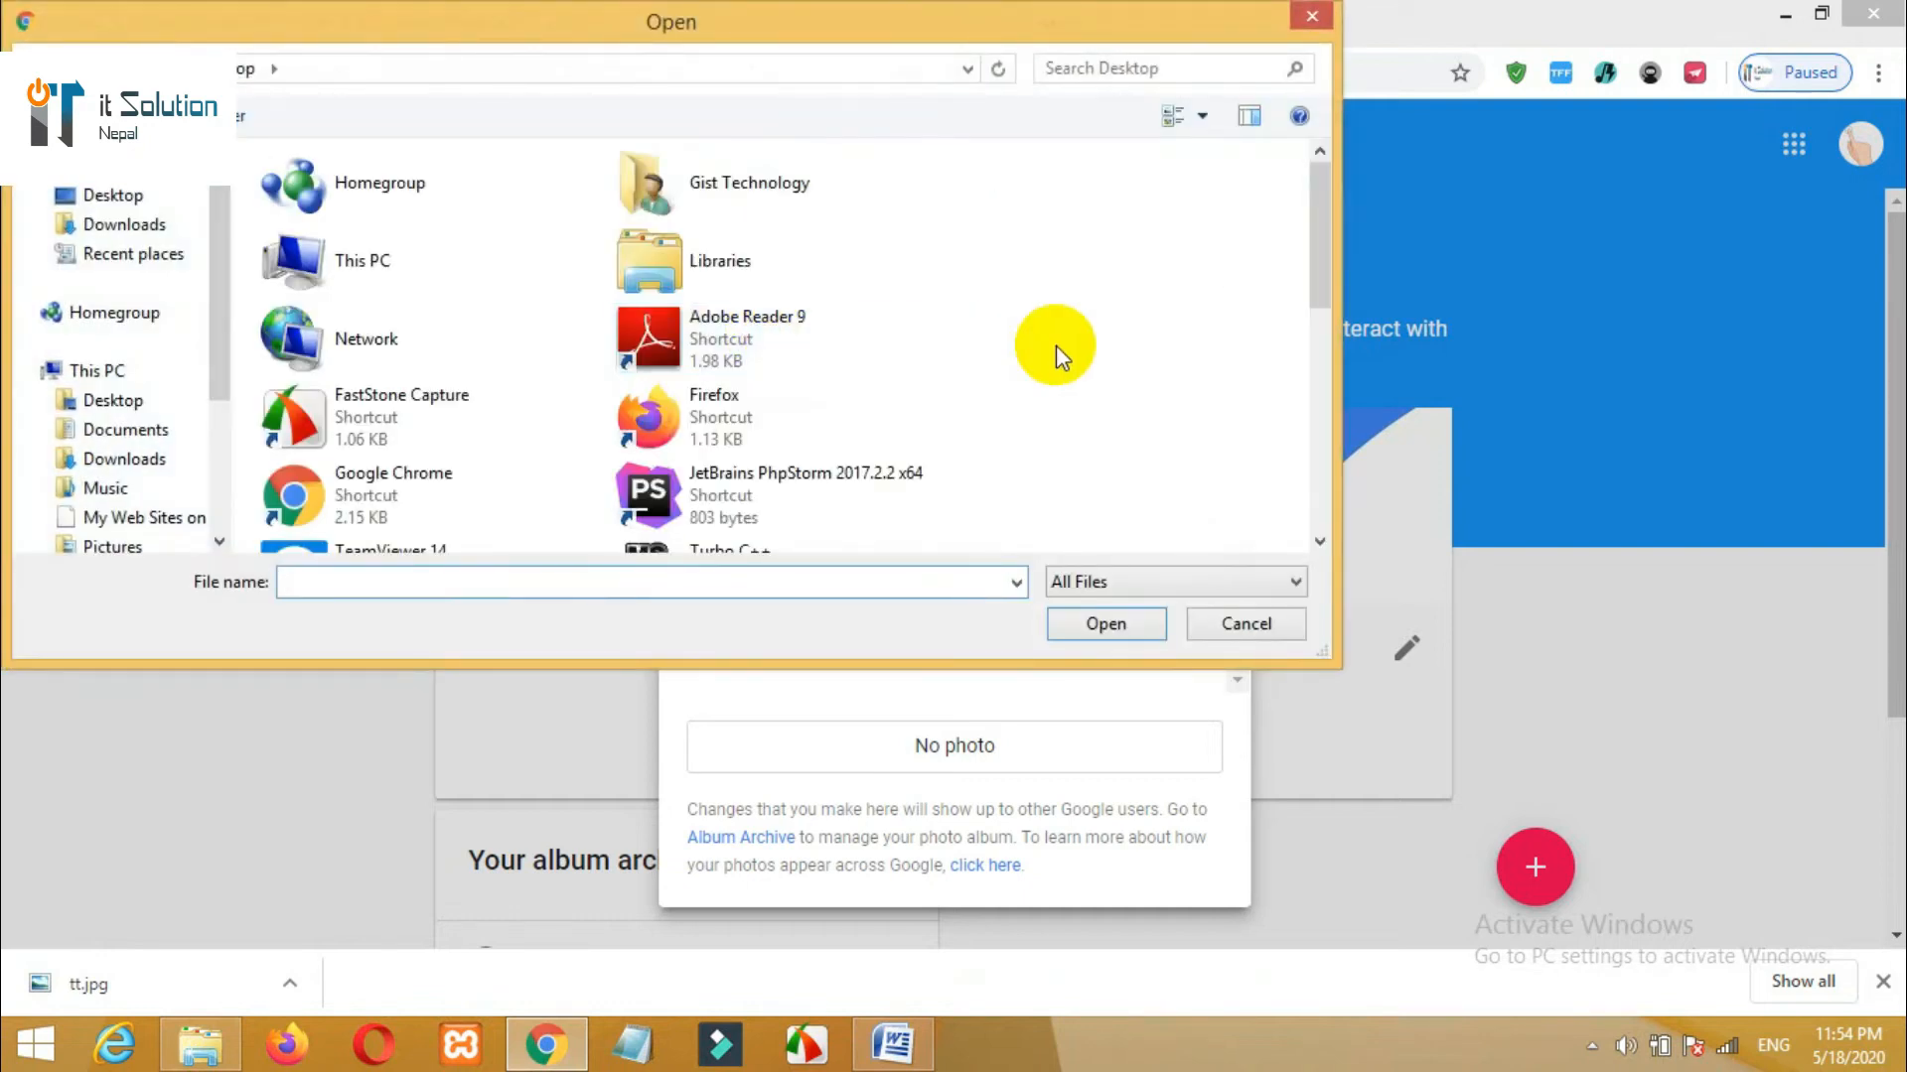
left_click(1311, 16)
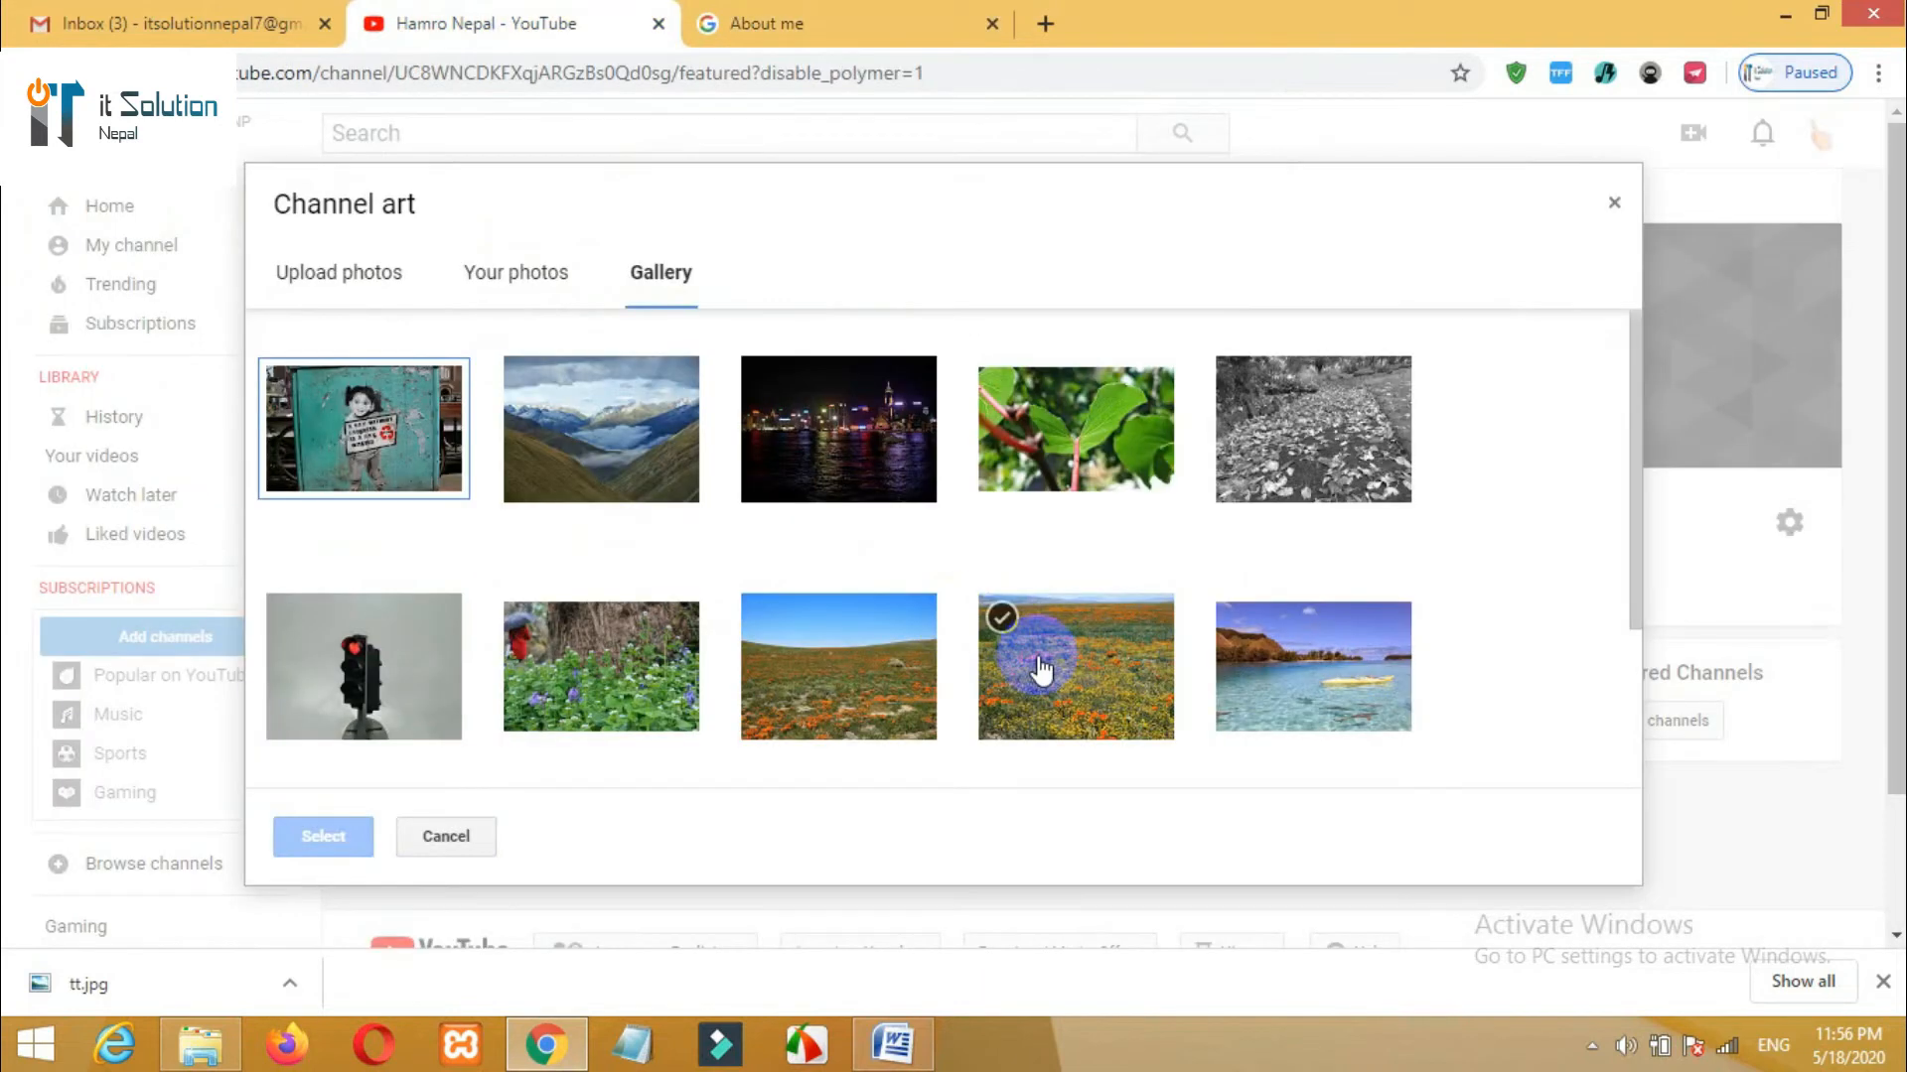
- Choose the gallery photo of the orange wildflower field as channel art, view its crop, and apply it to the channel
left_click(1074, 688)
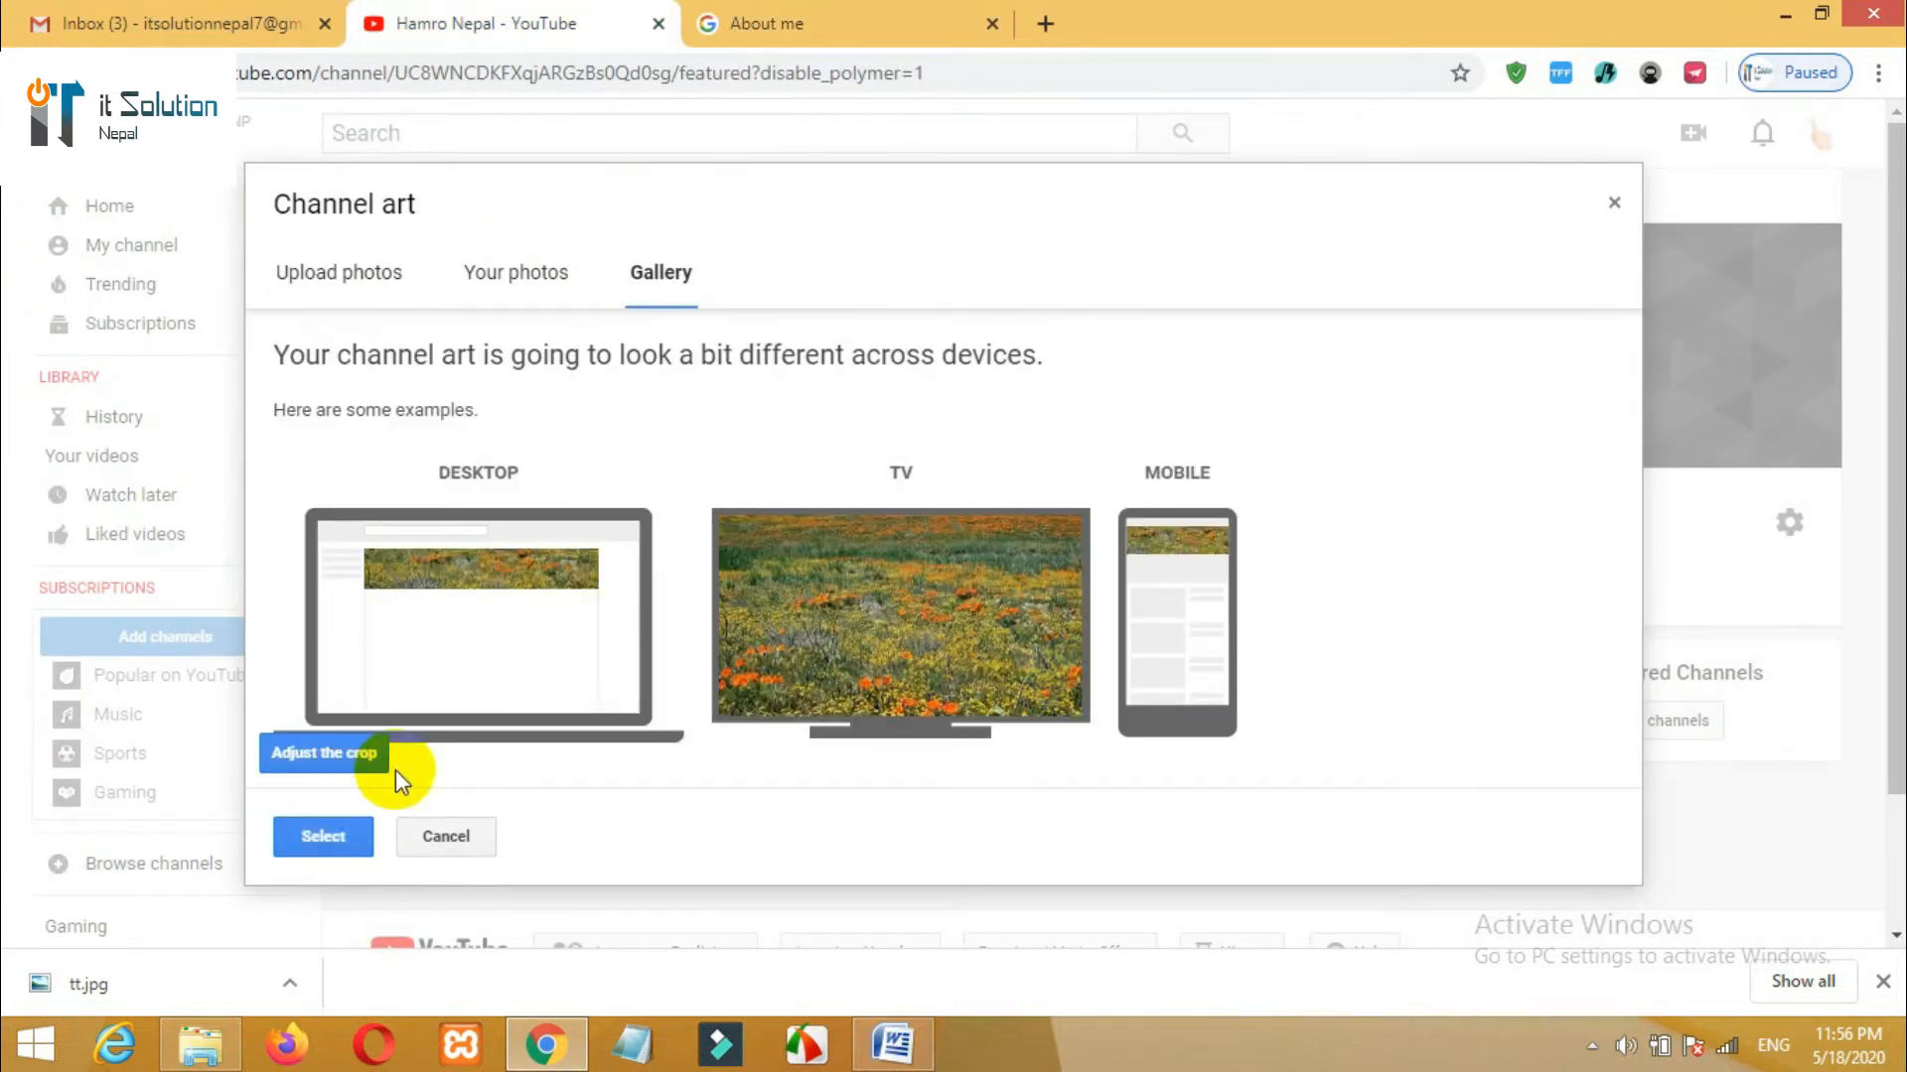
left_click(331, 753)
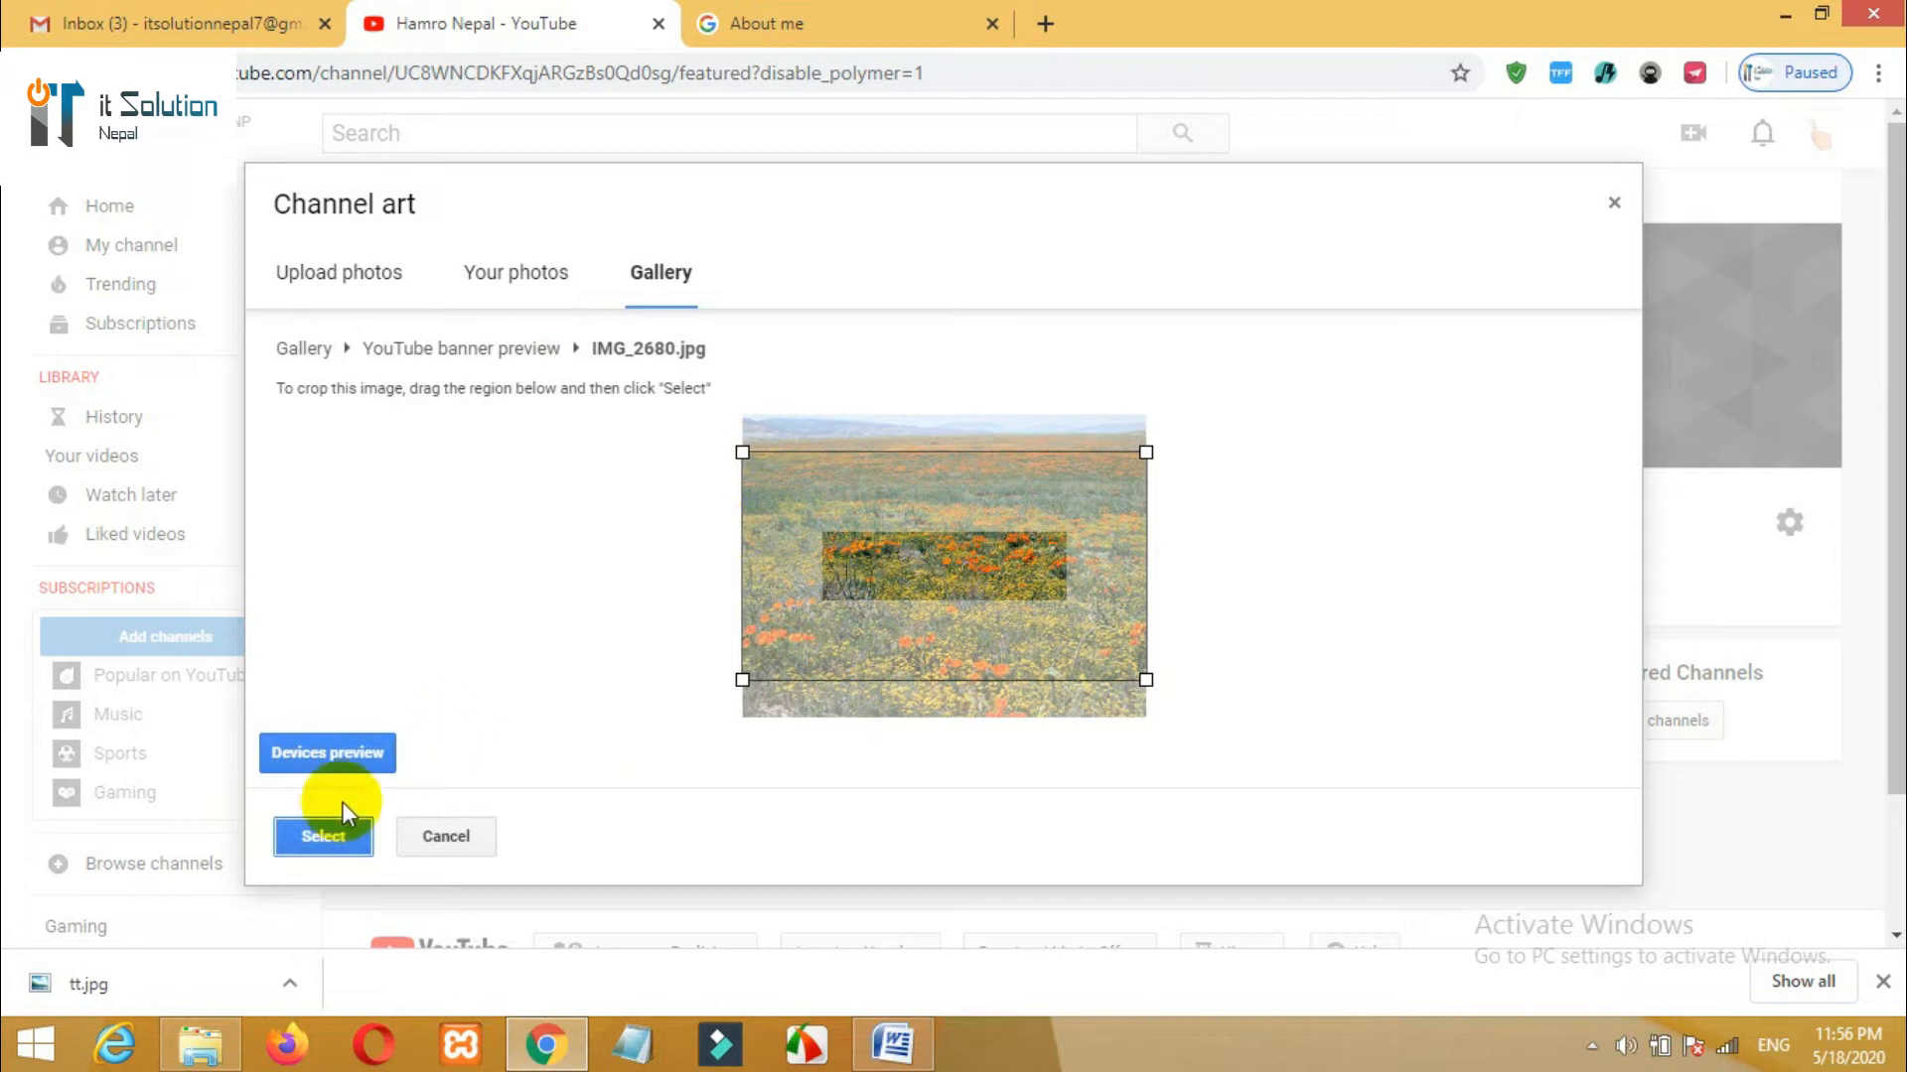
left_click(317, 844)
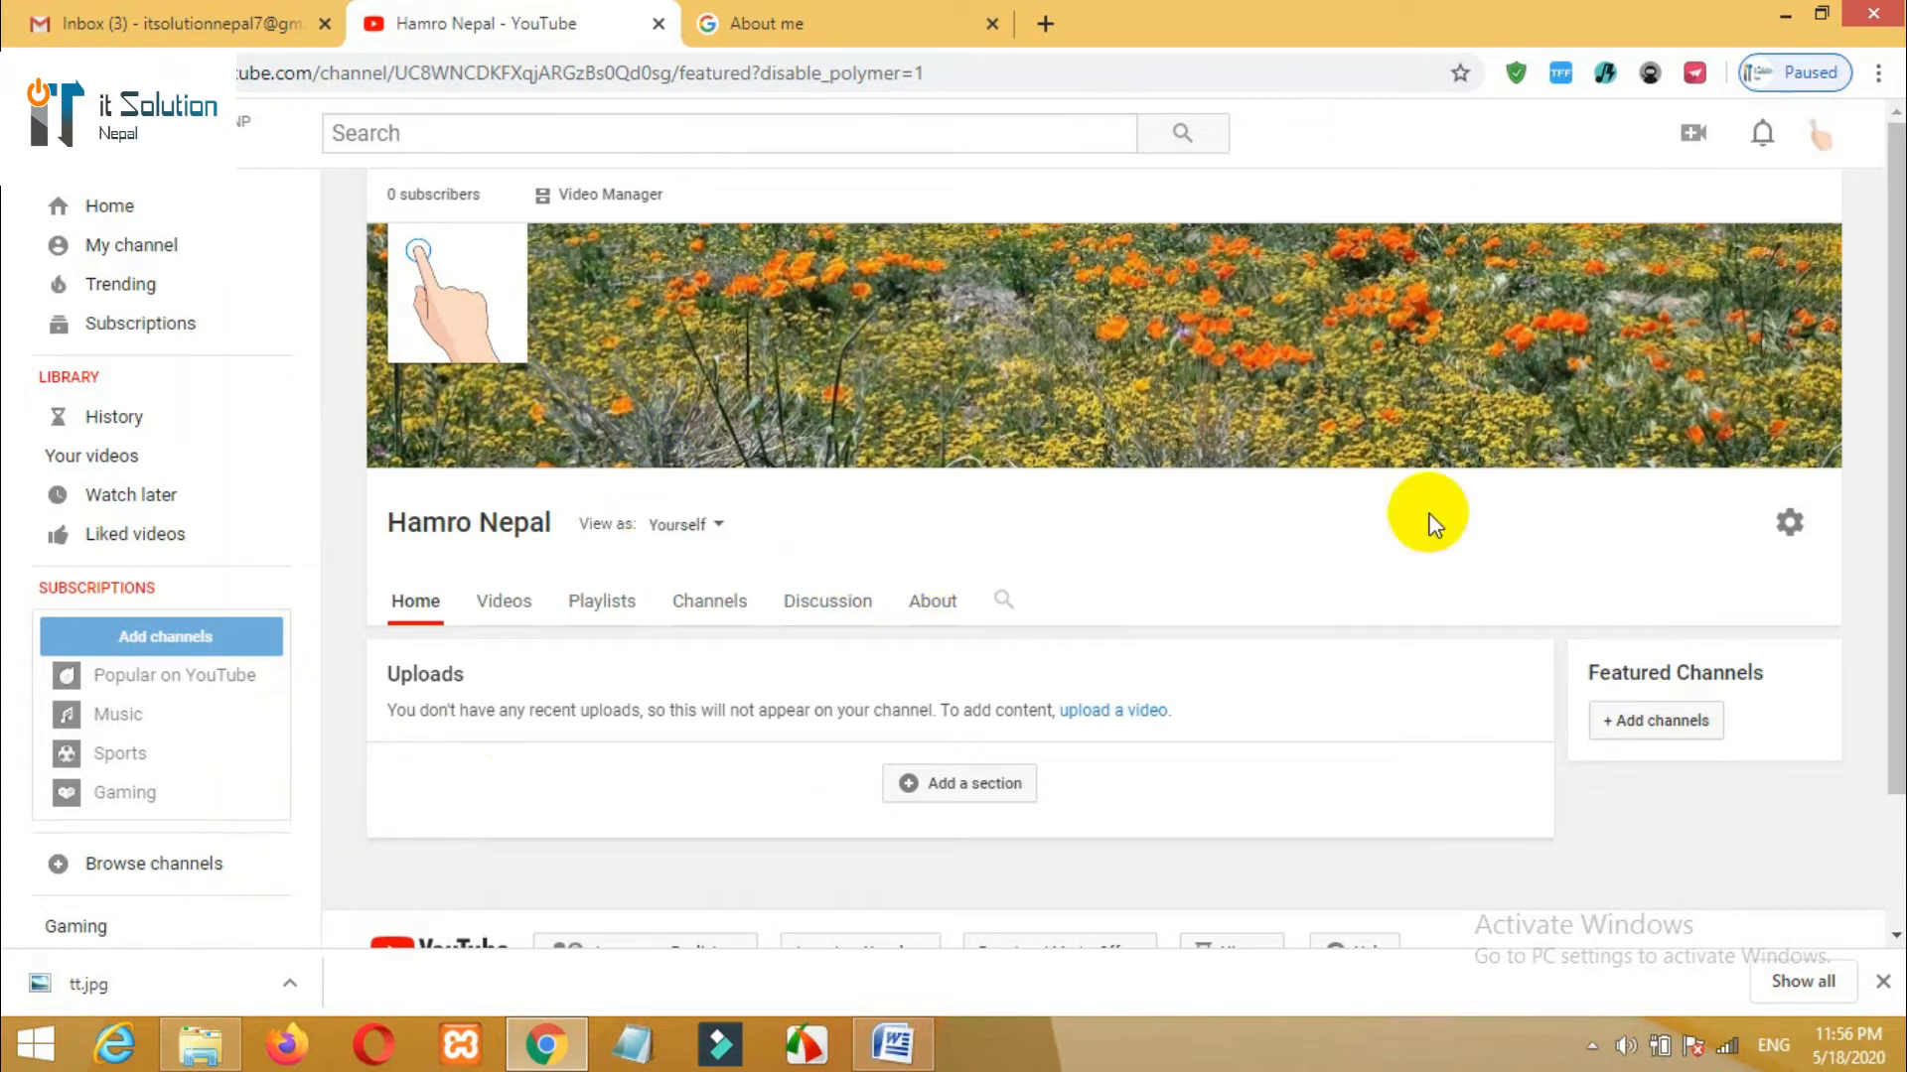
- Examine the channel's view-as choices and its channel settings, including the comment display options, then leave the settings unchanged
left_click(721, 528)
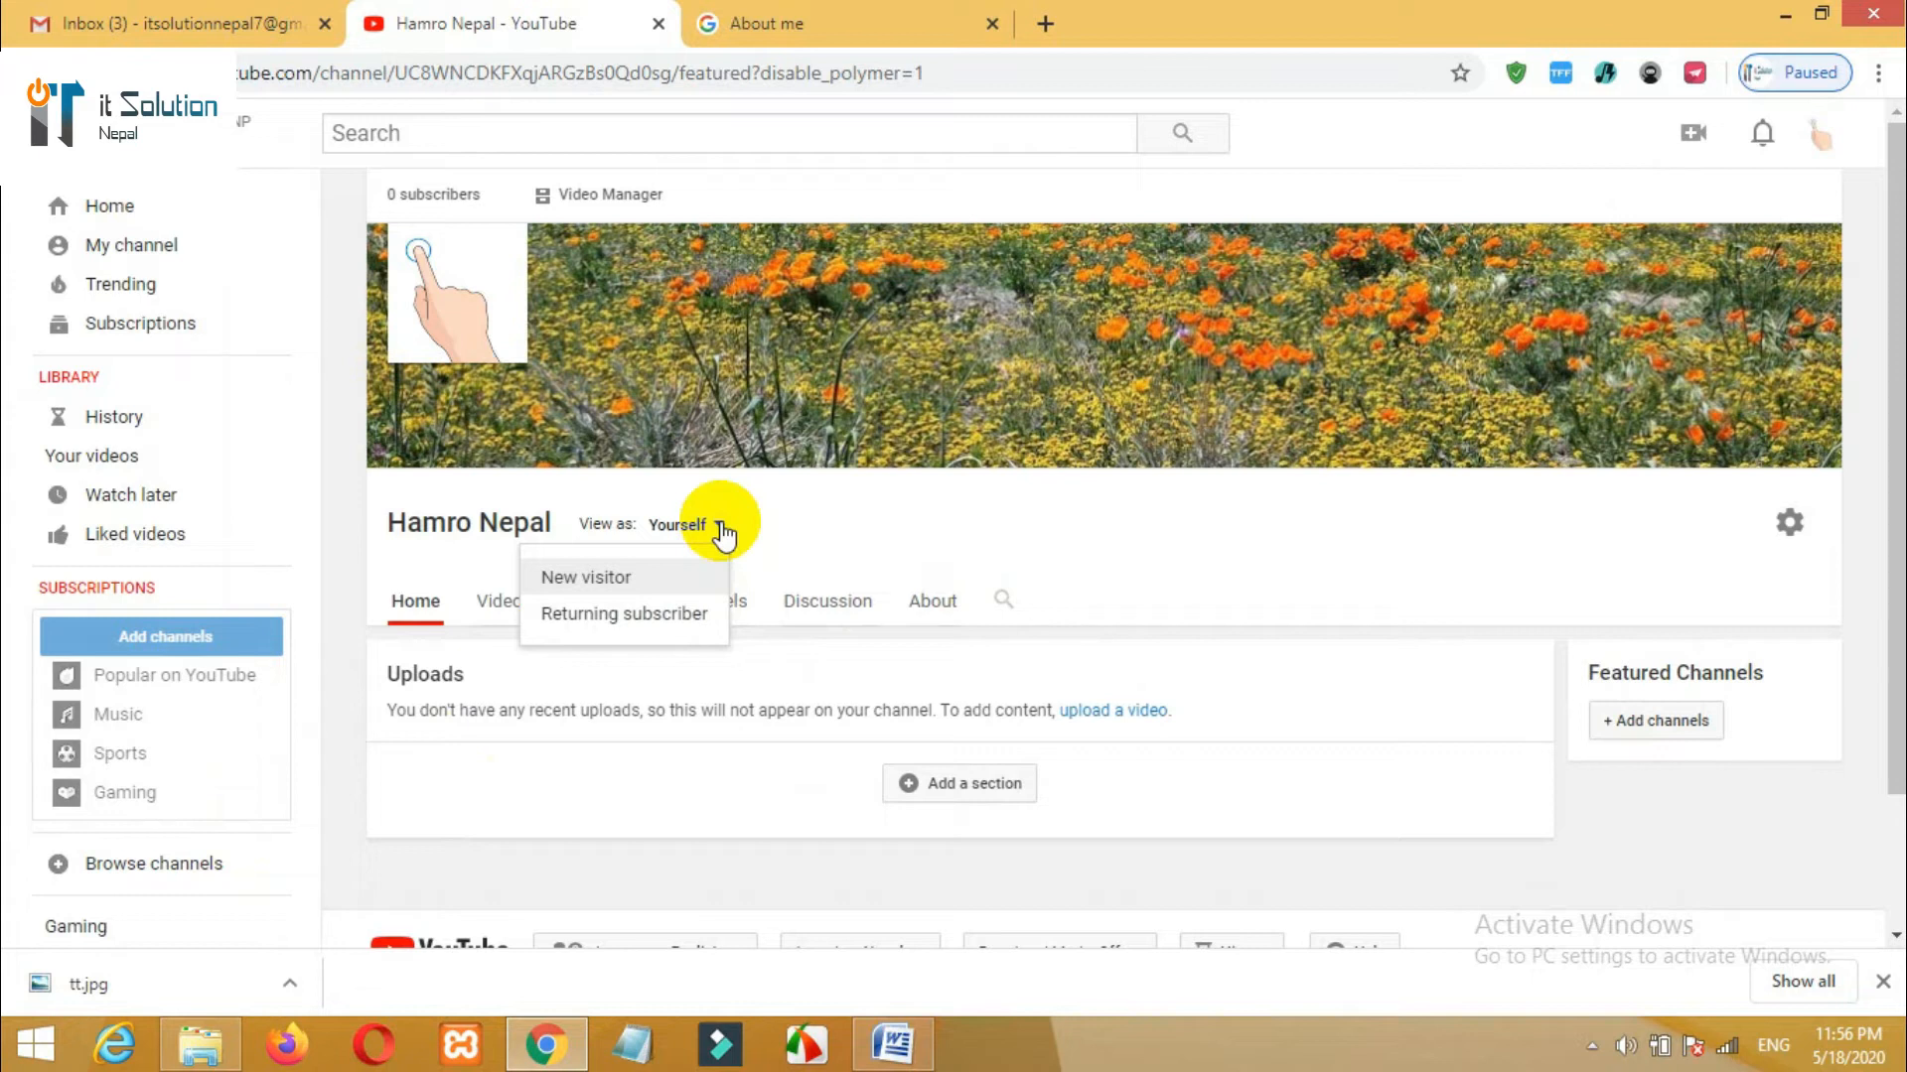
left_click(722, 528)
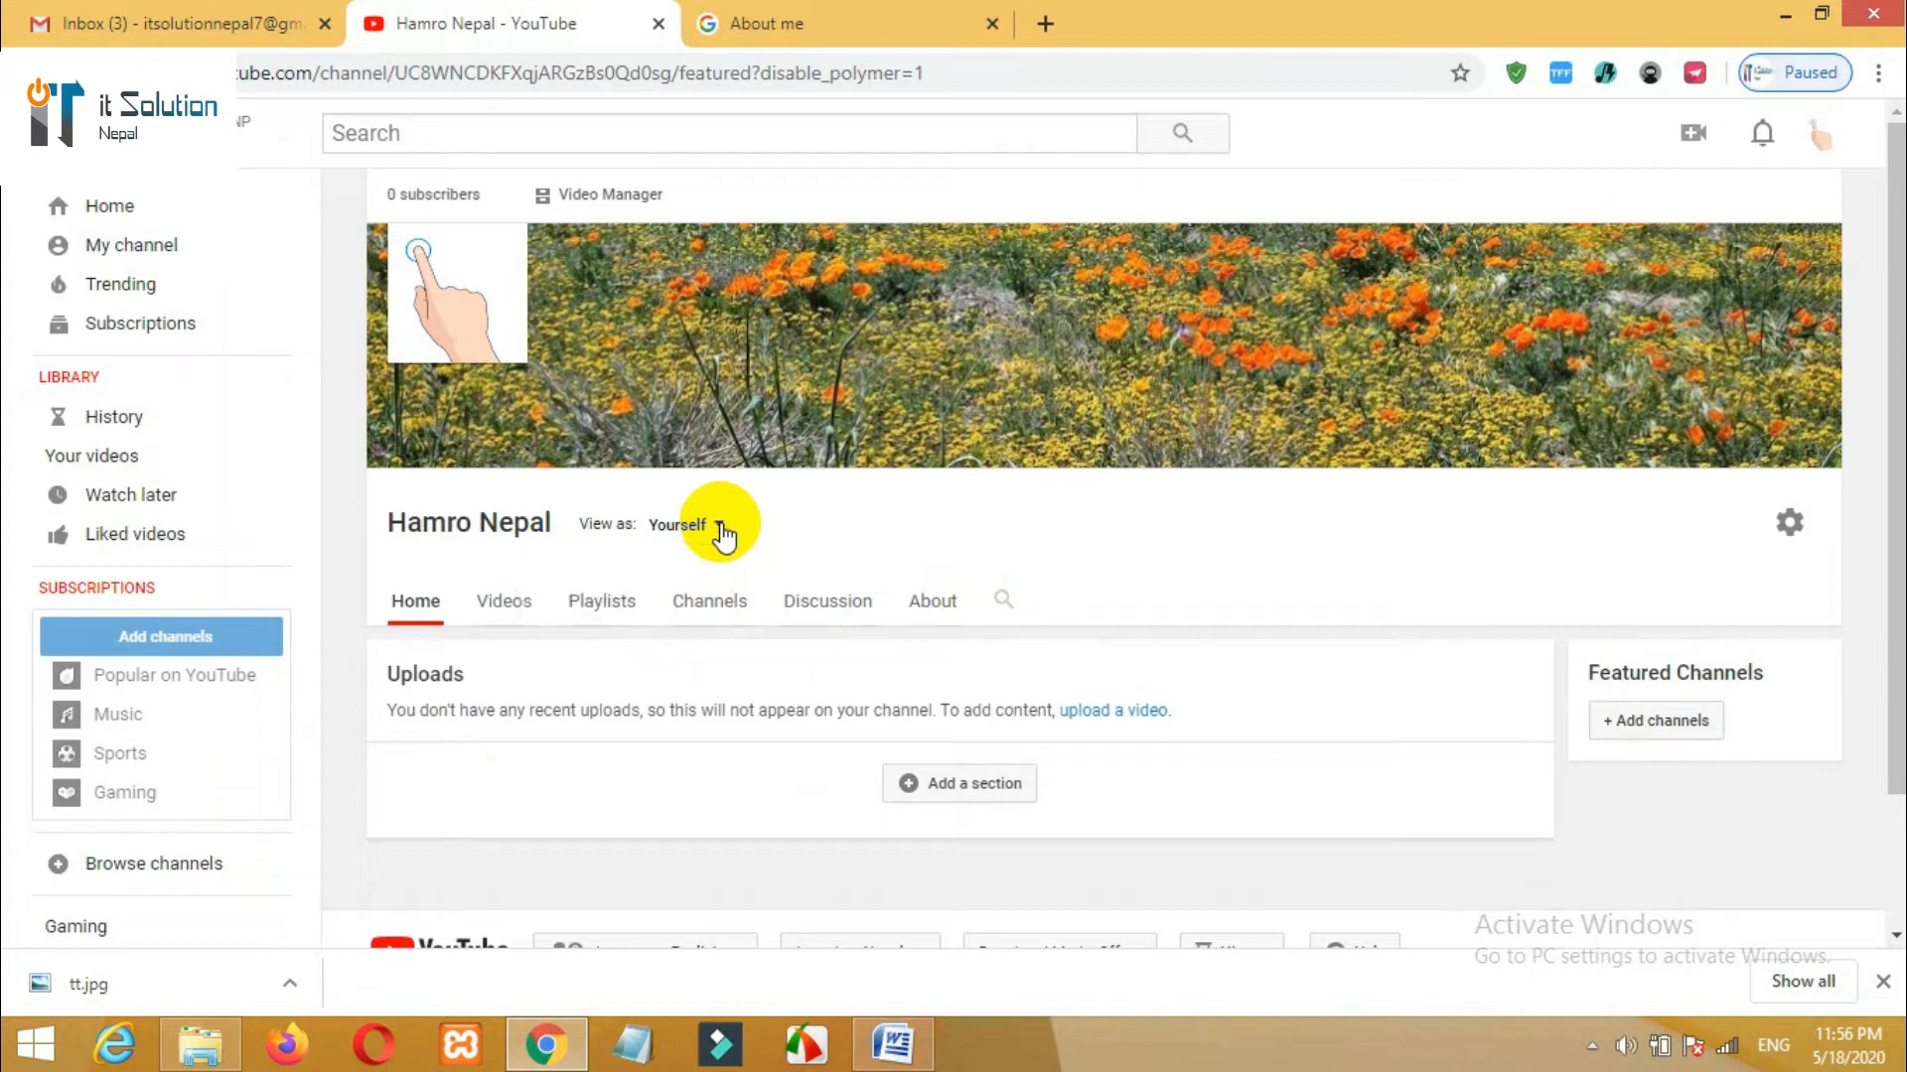
left_click(1789, 521)
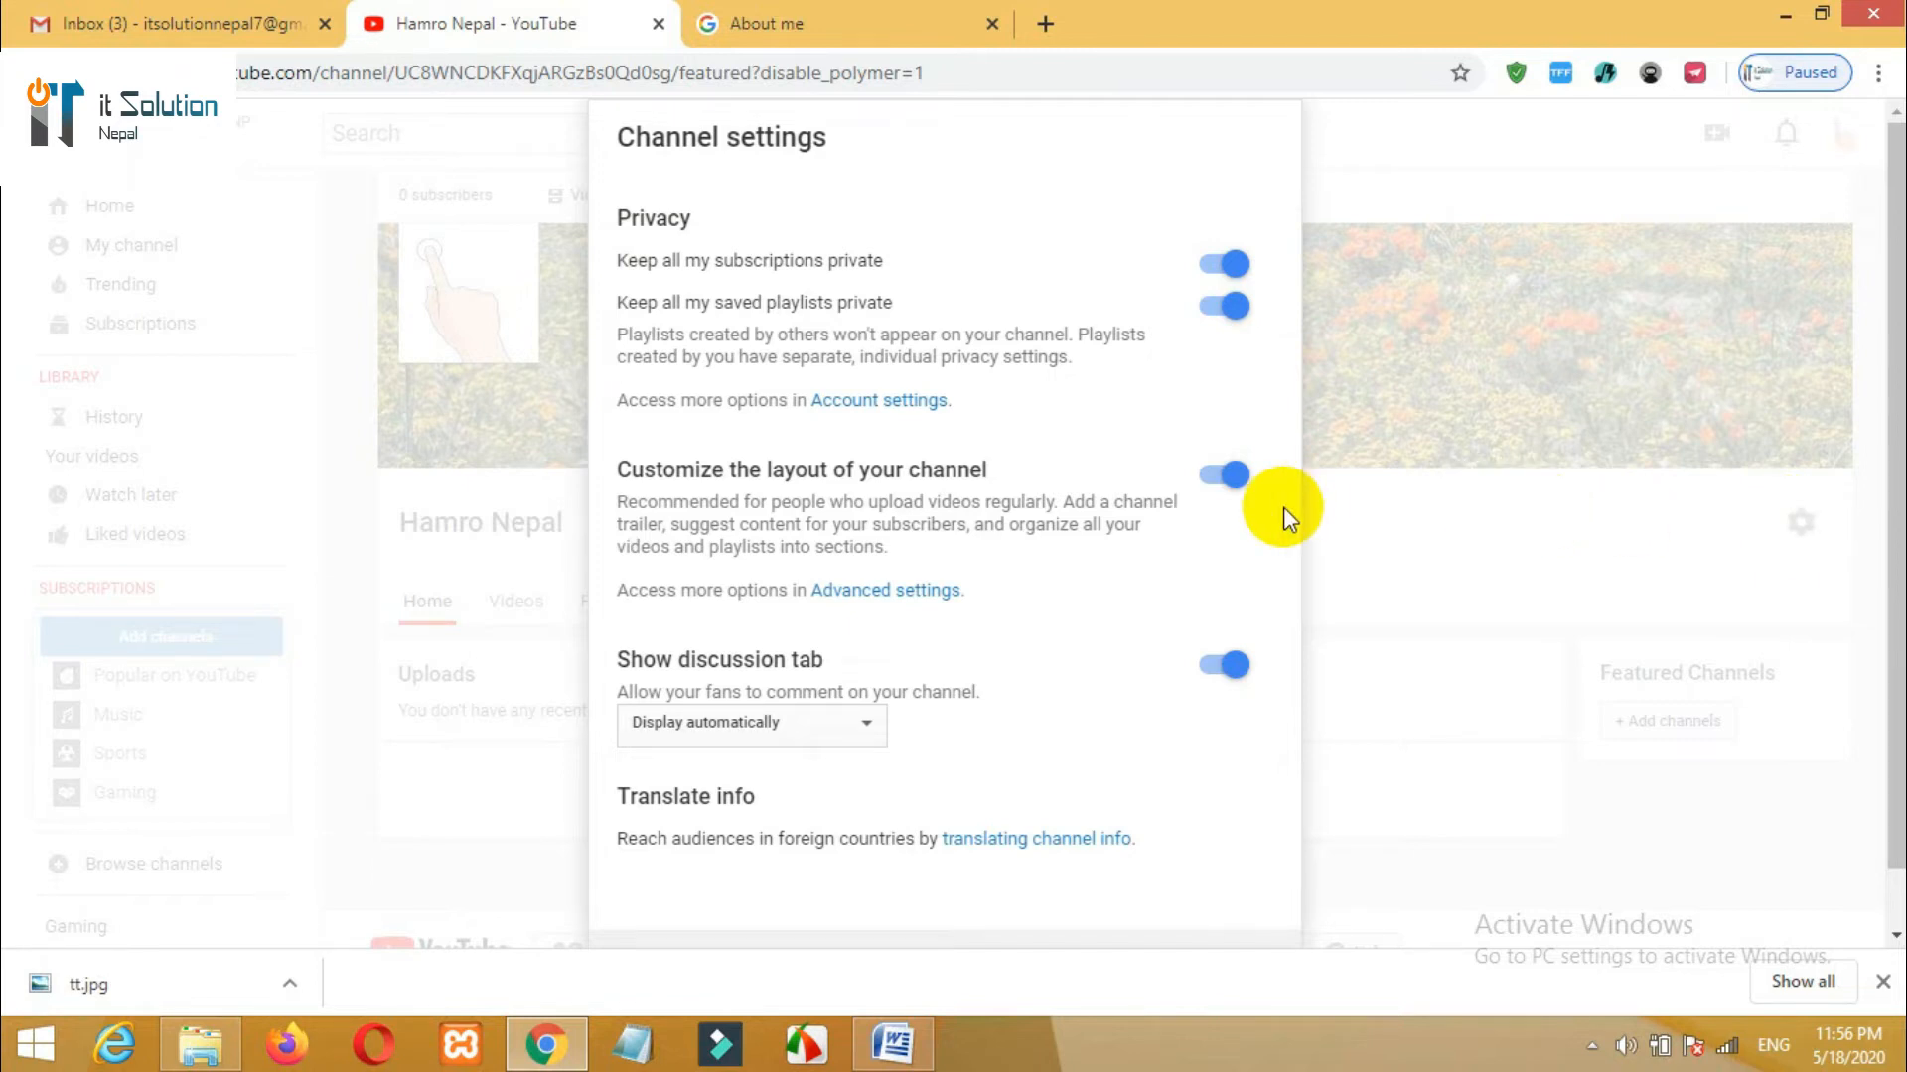
left_click(870, 730)
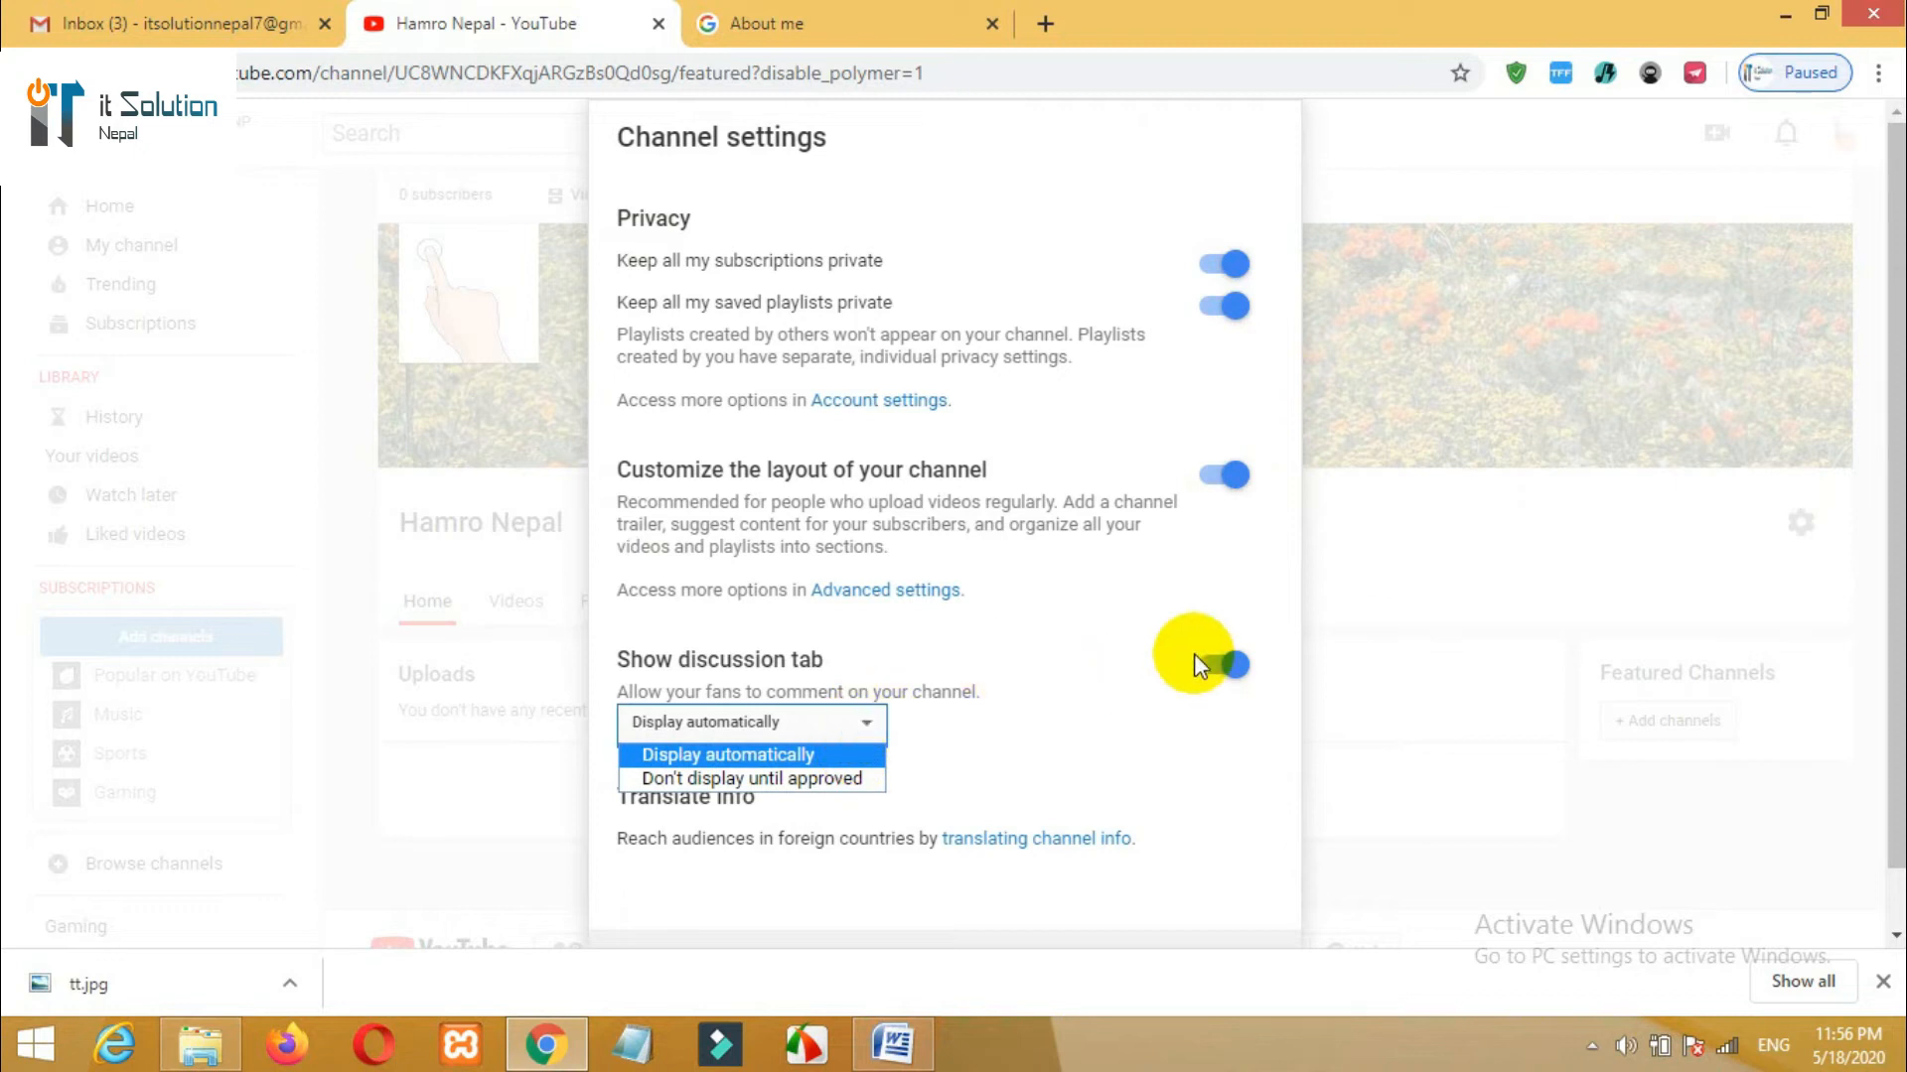
left_click(1592, 605)
left_click(1593, 608)
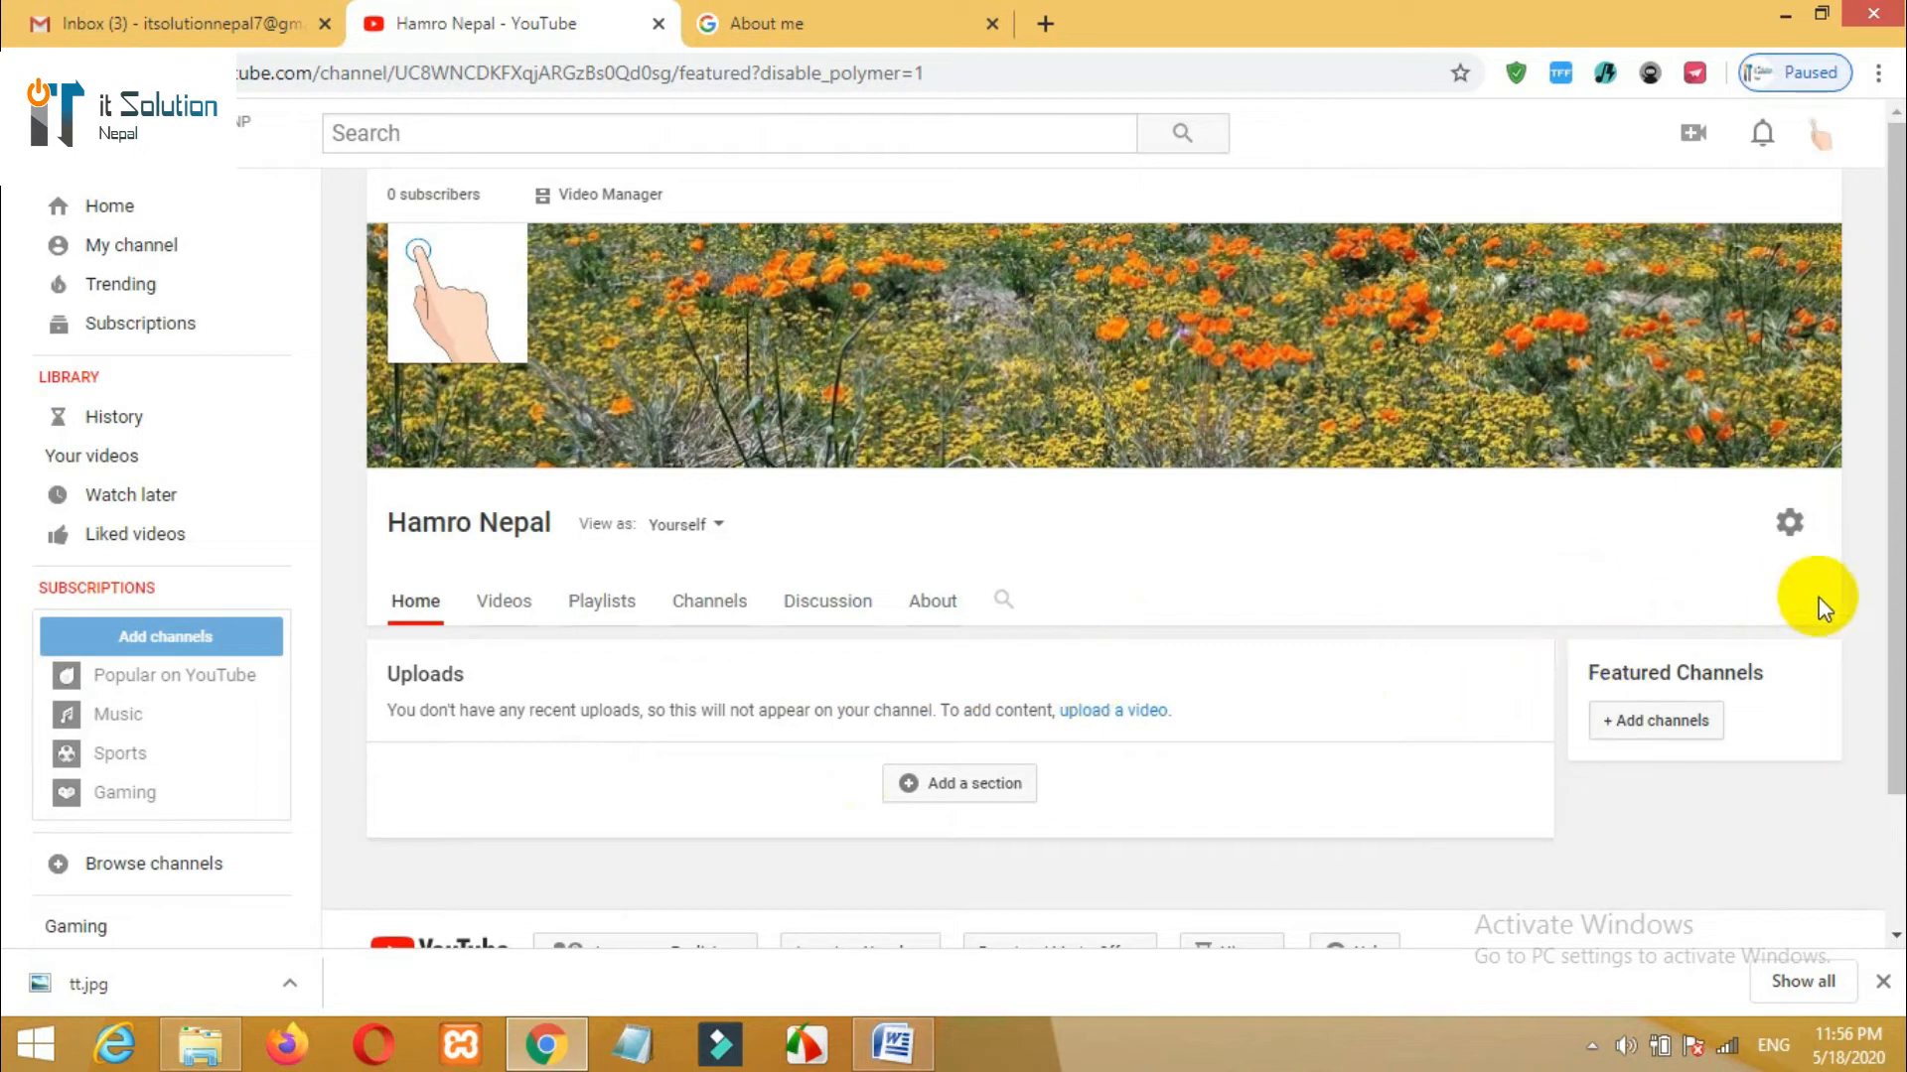
left_click_drag(1892, 591, 1849, 586)
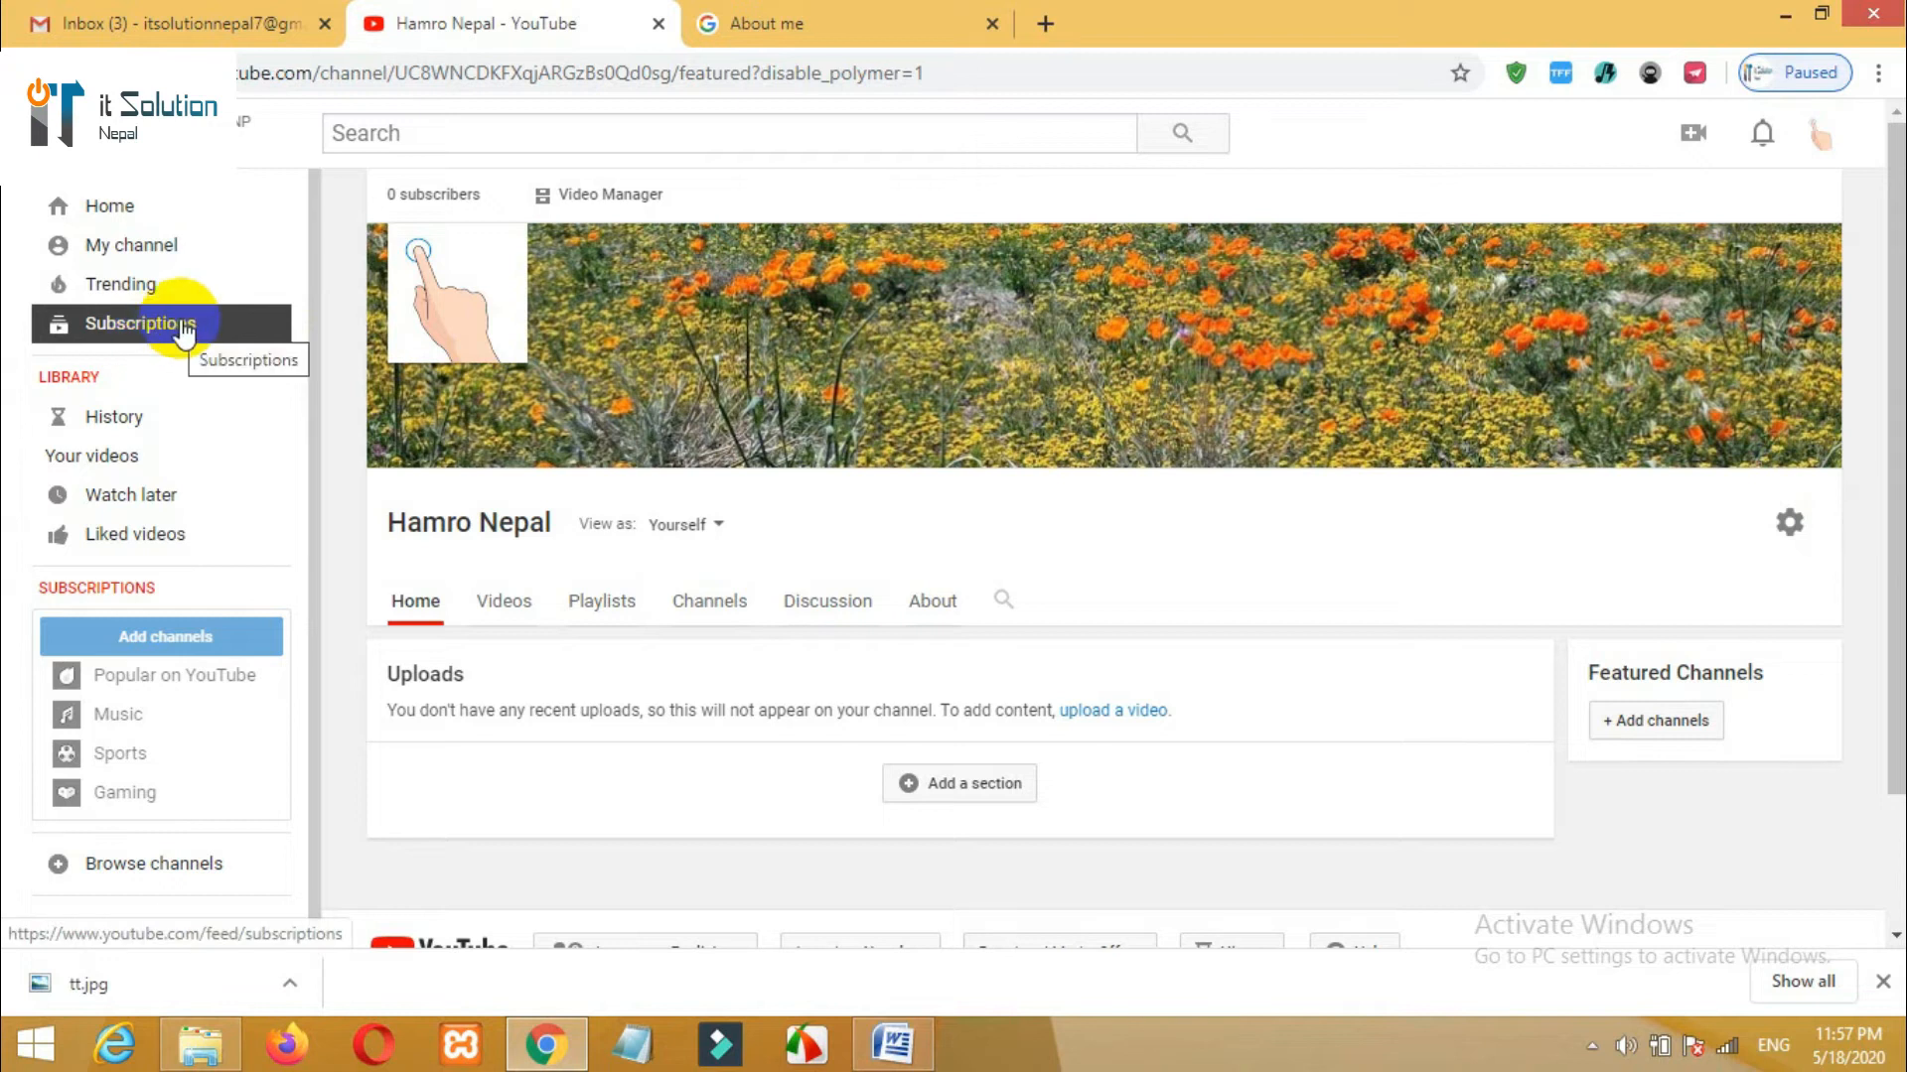
- Return to the channel's public page, open YouTube Studio, and dismiss its welcome message
left_click(152, 266)
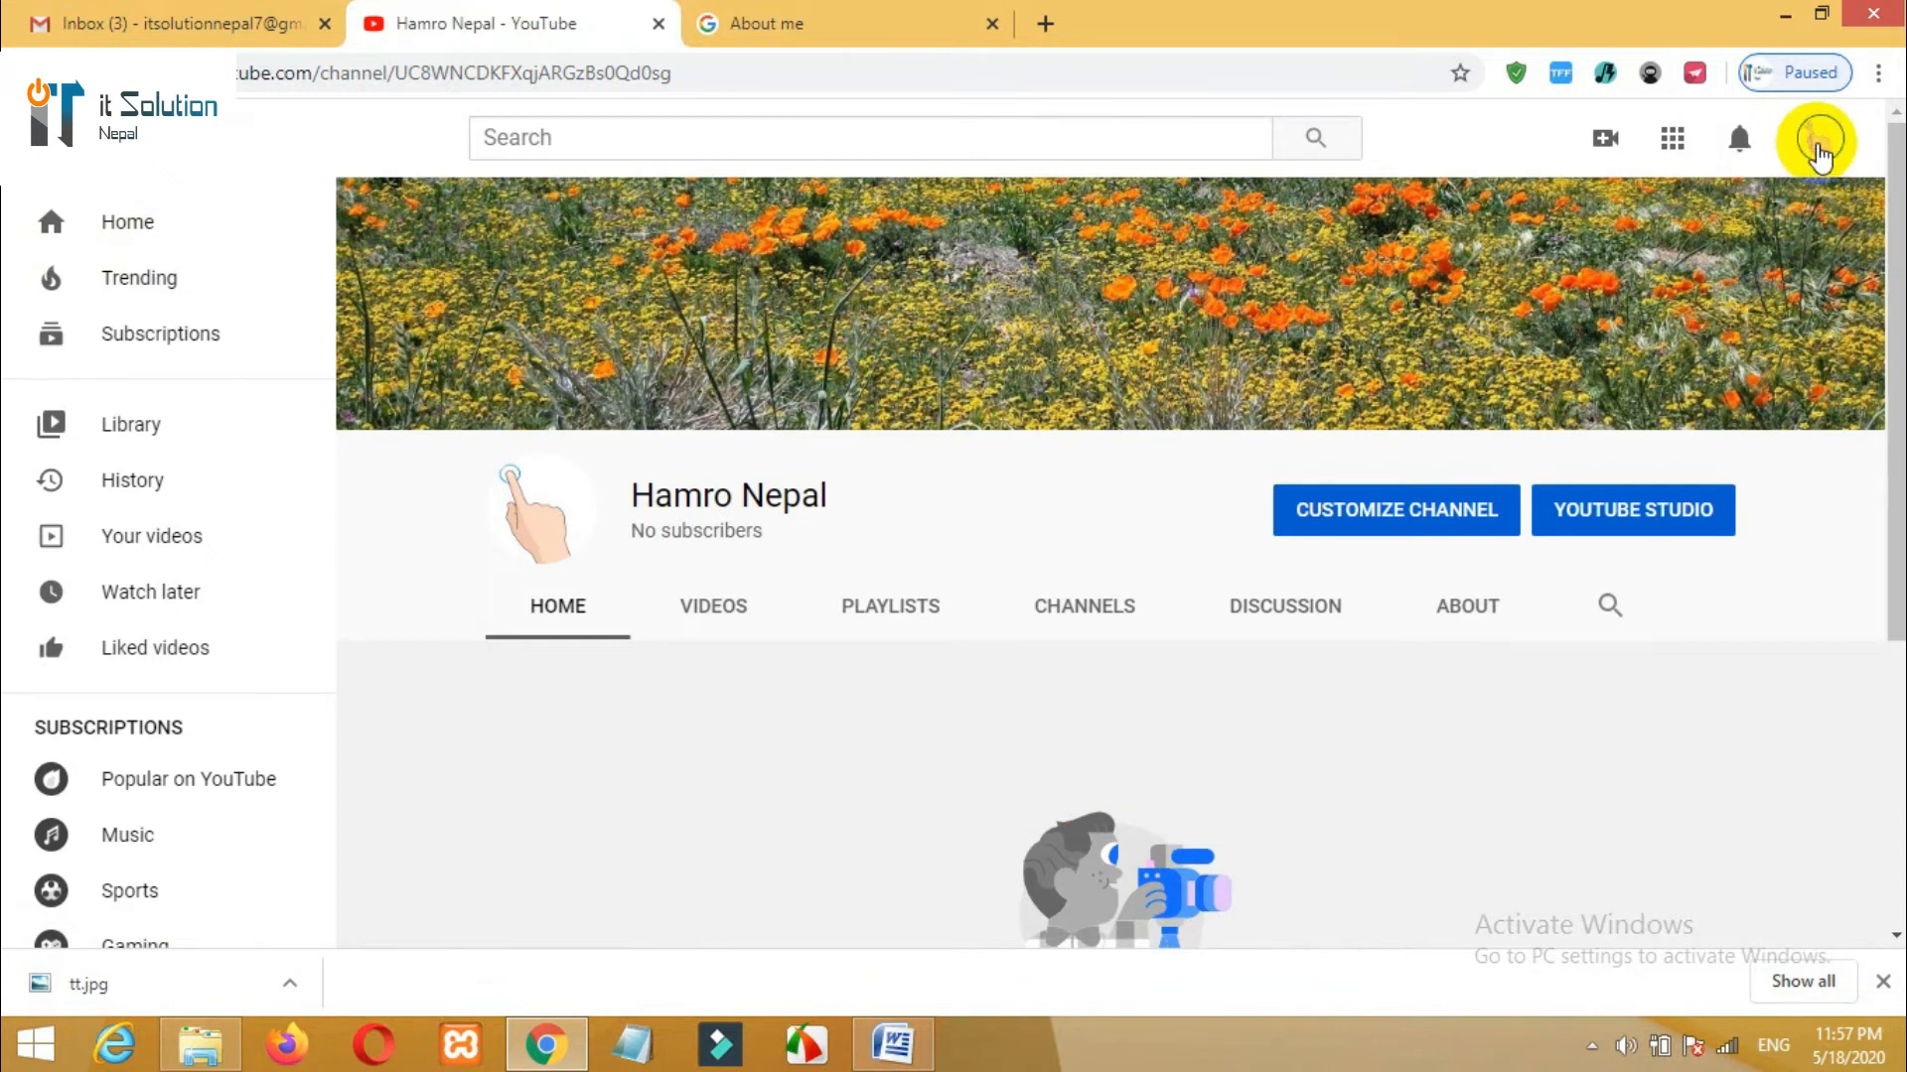
left_click(1817, 149)
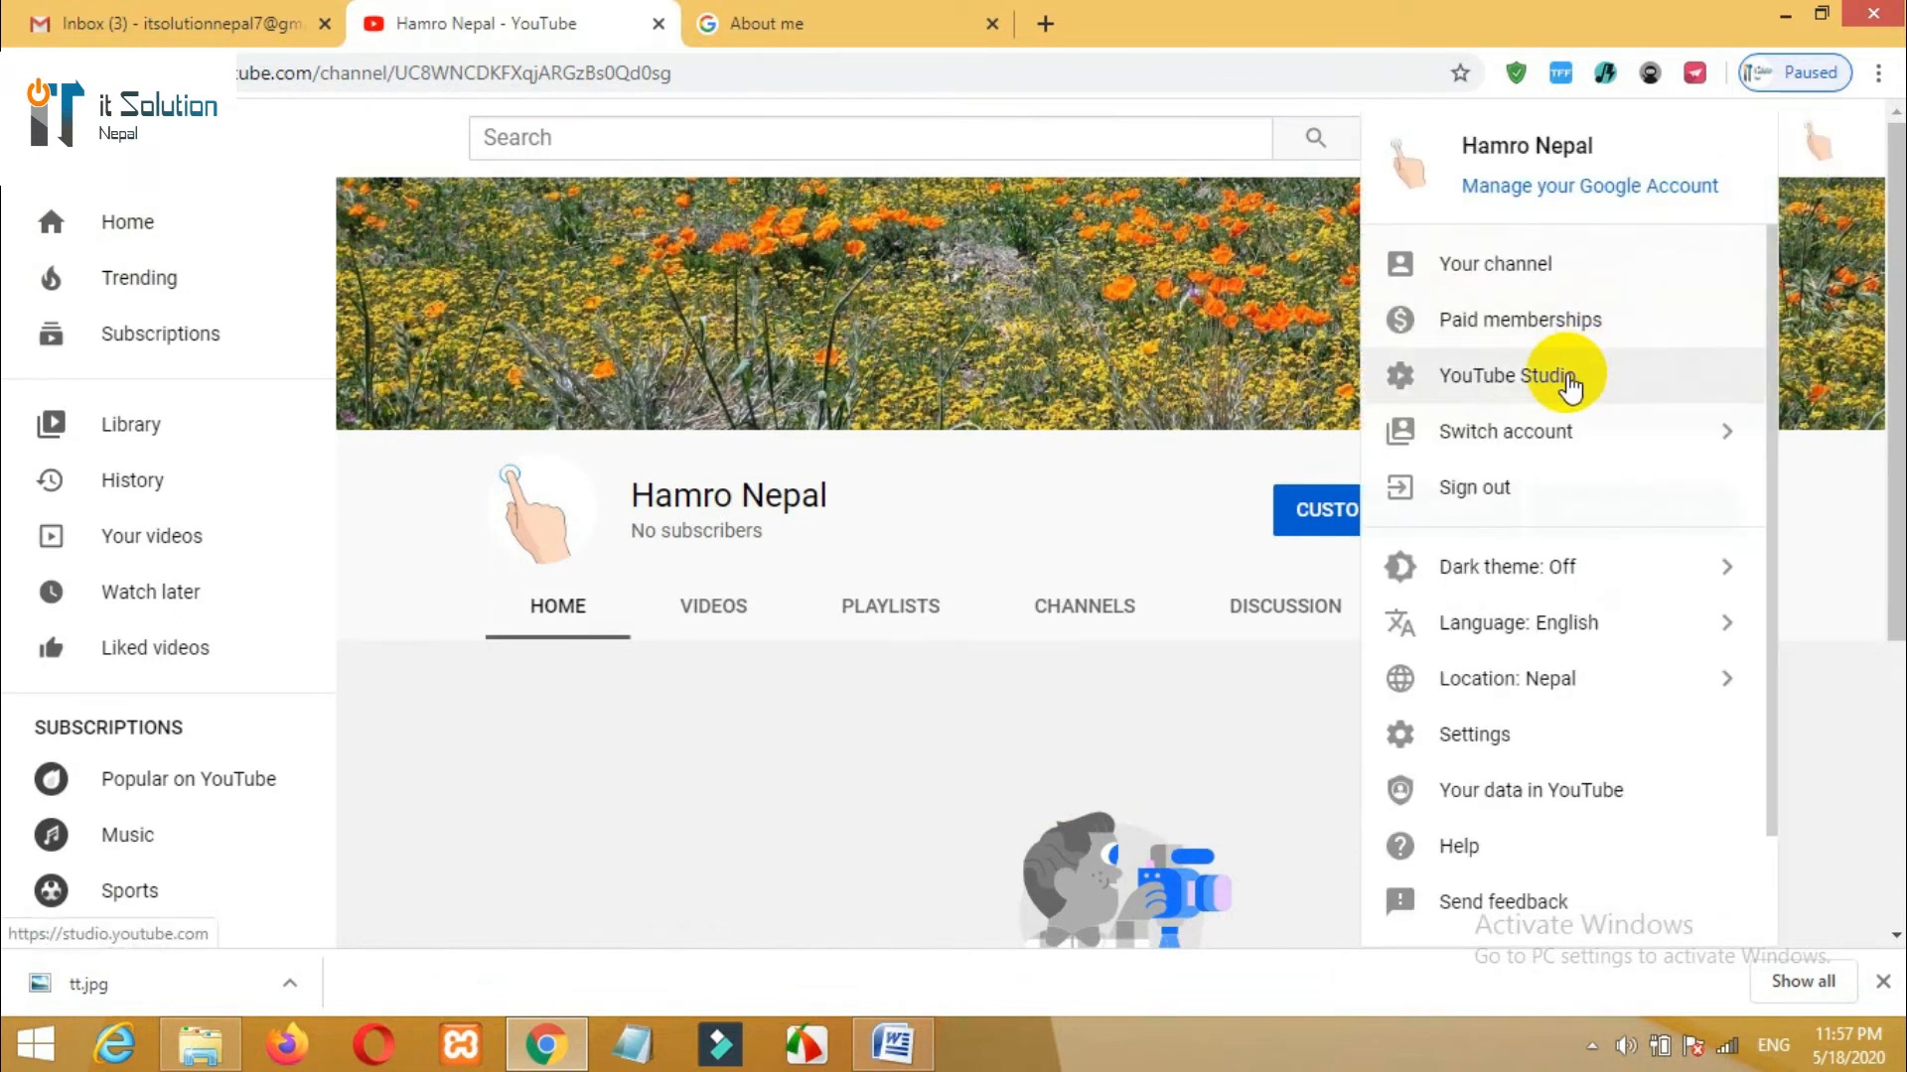
left_click(1566, 381)
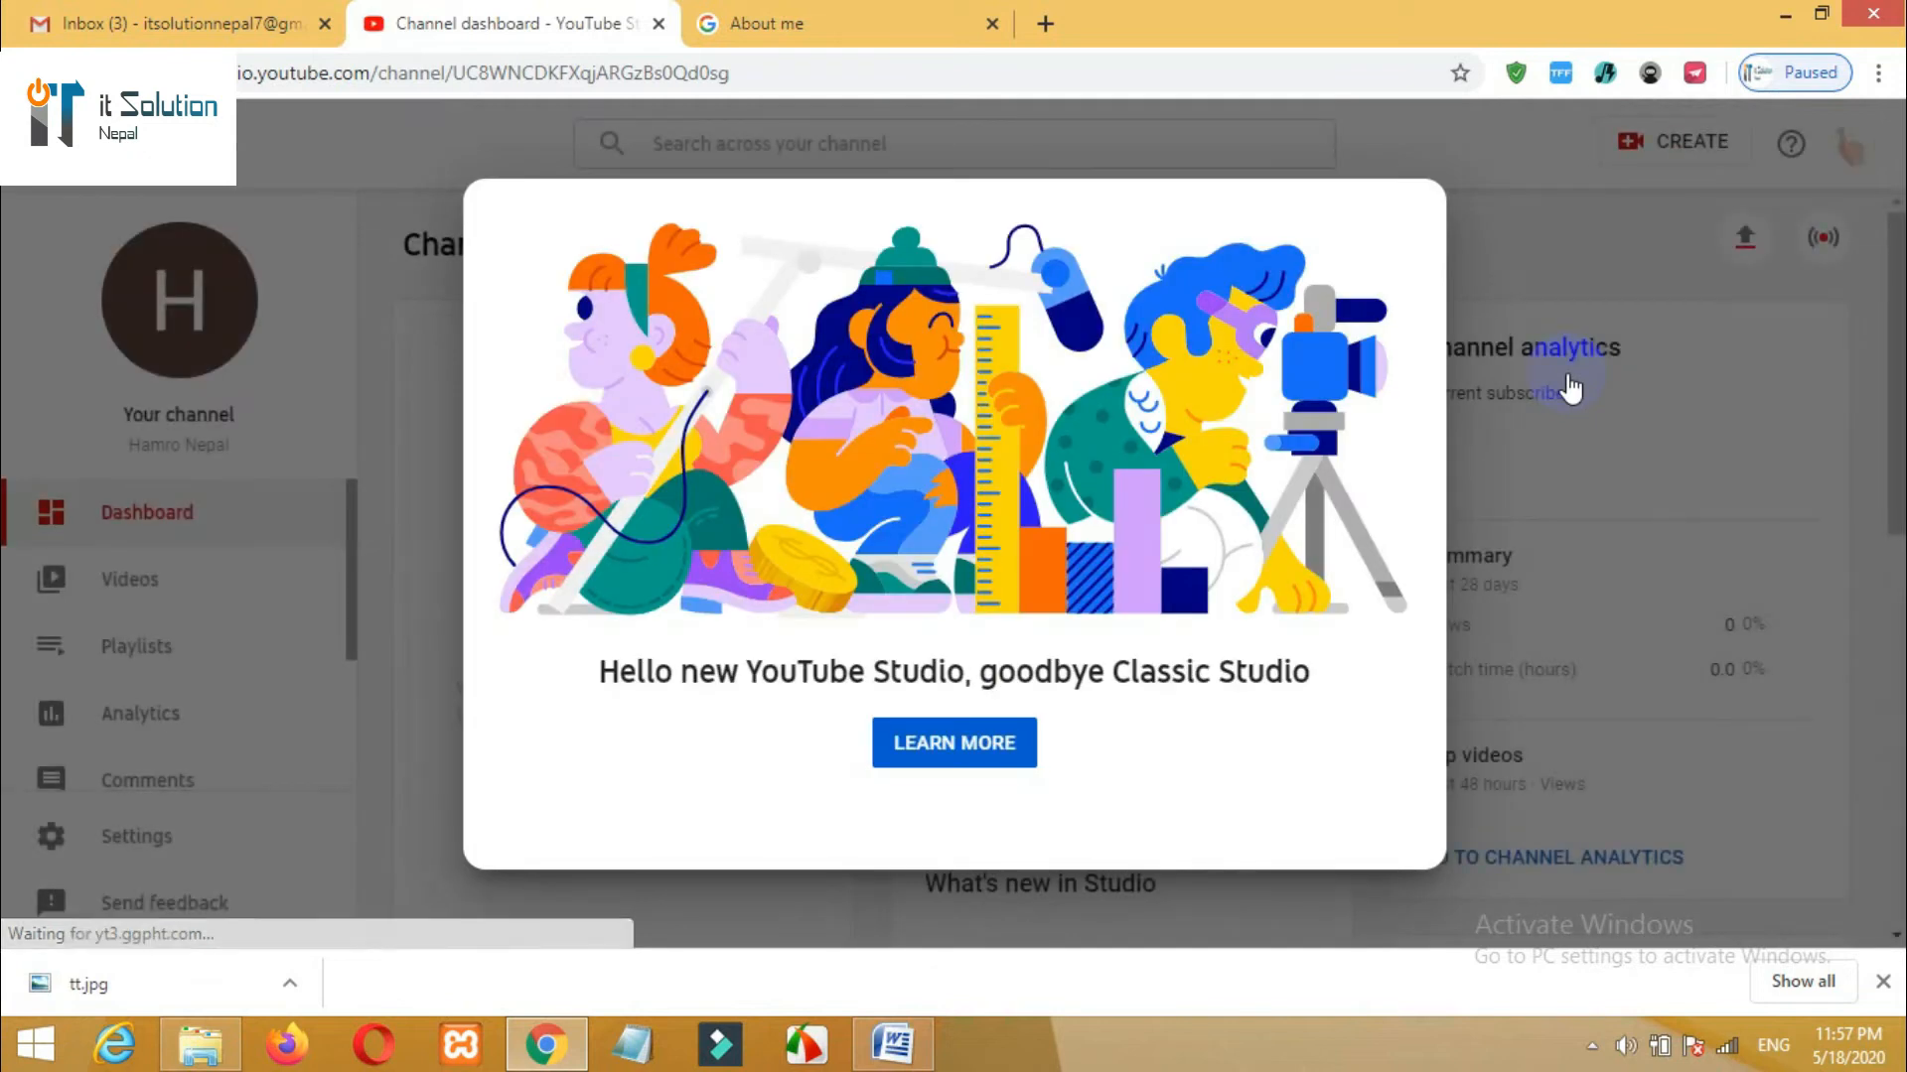
left_click(1663, 457)
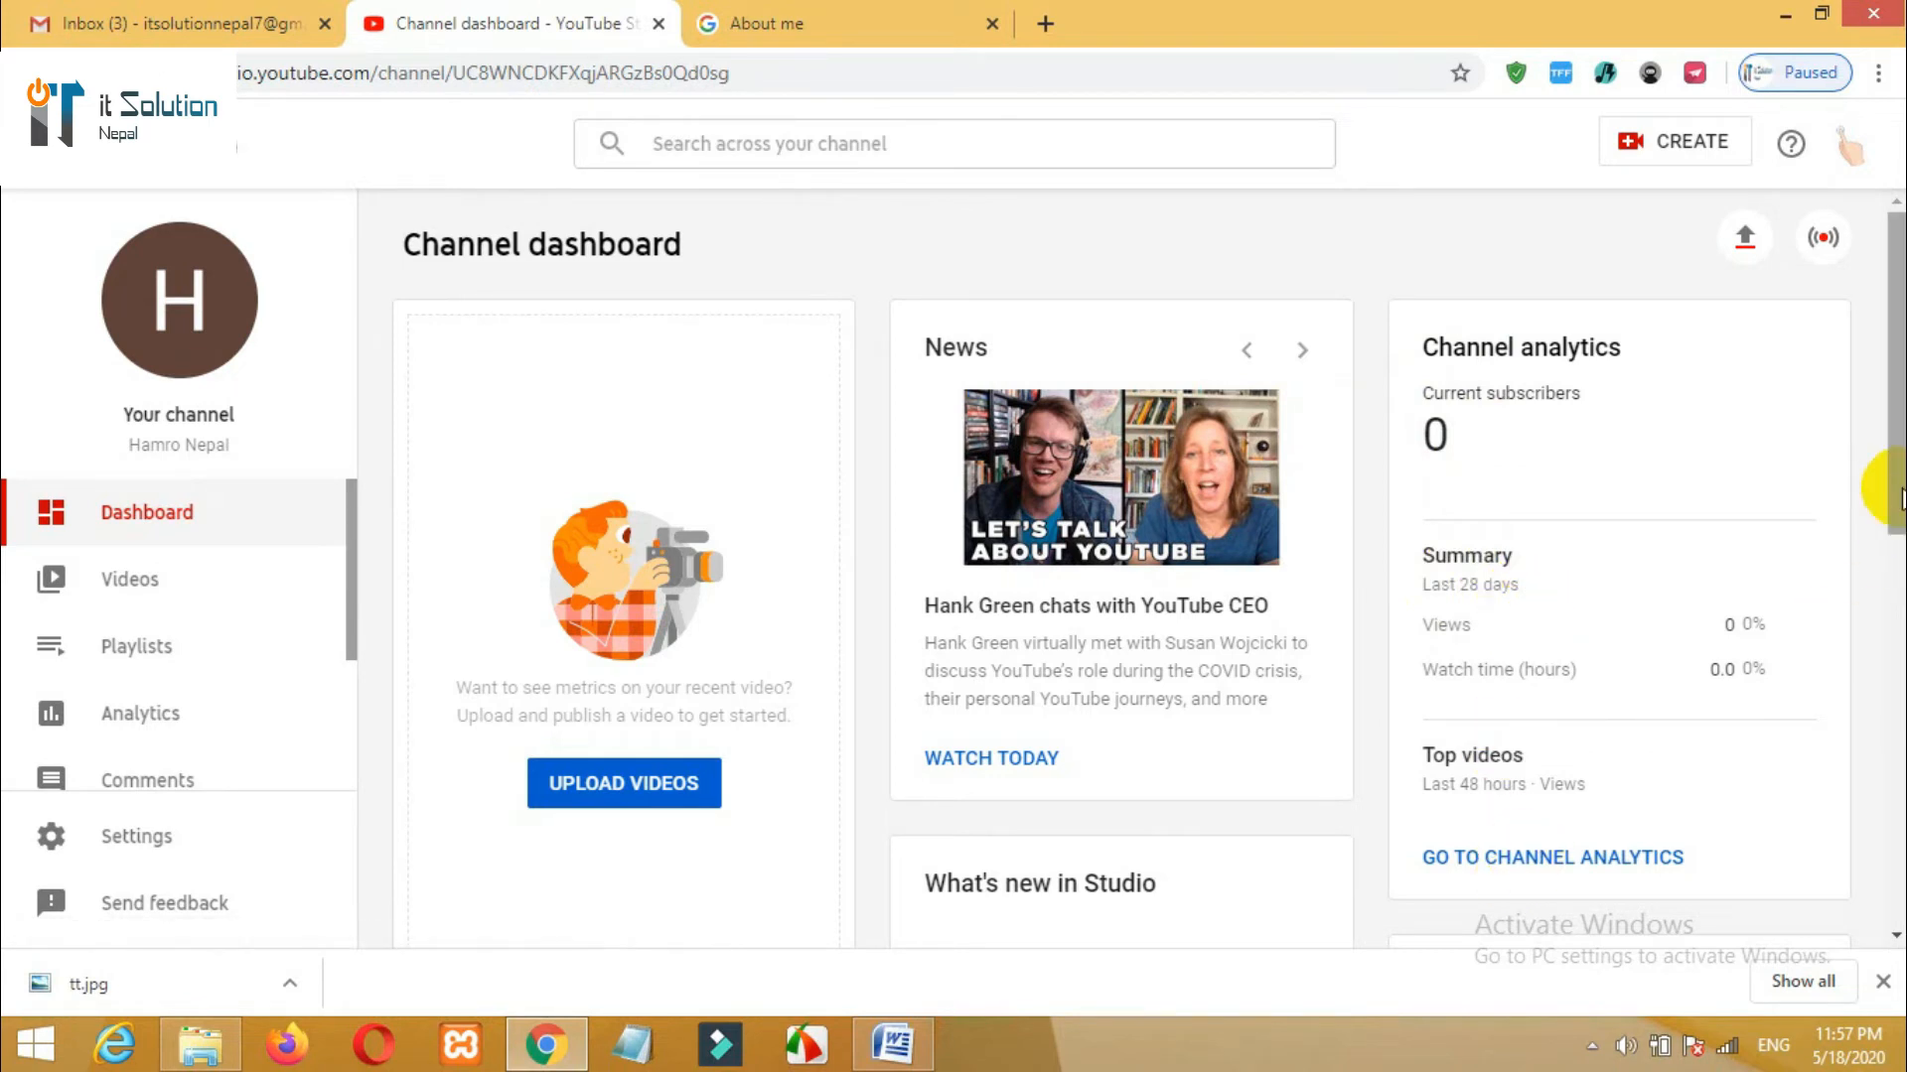
- Examine the Studio dashboard, channel videos and playlists page, and look through the remaining Studio sections
left_click_drag(1877, 510, 1832, 370)
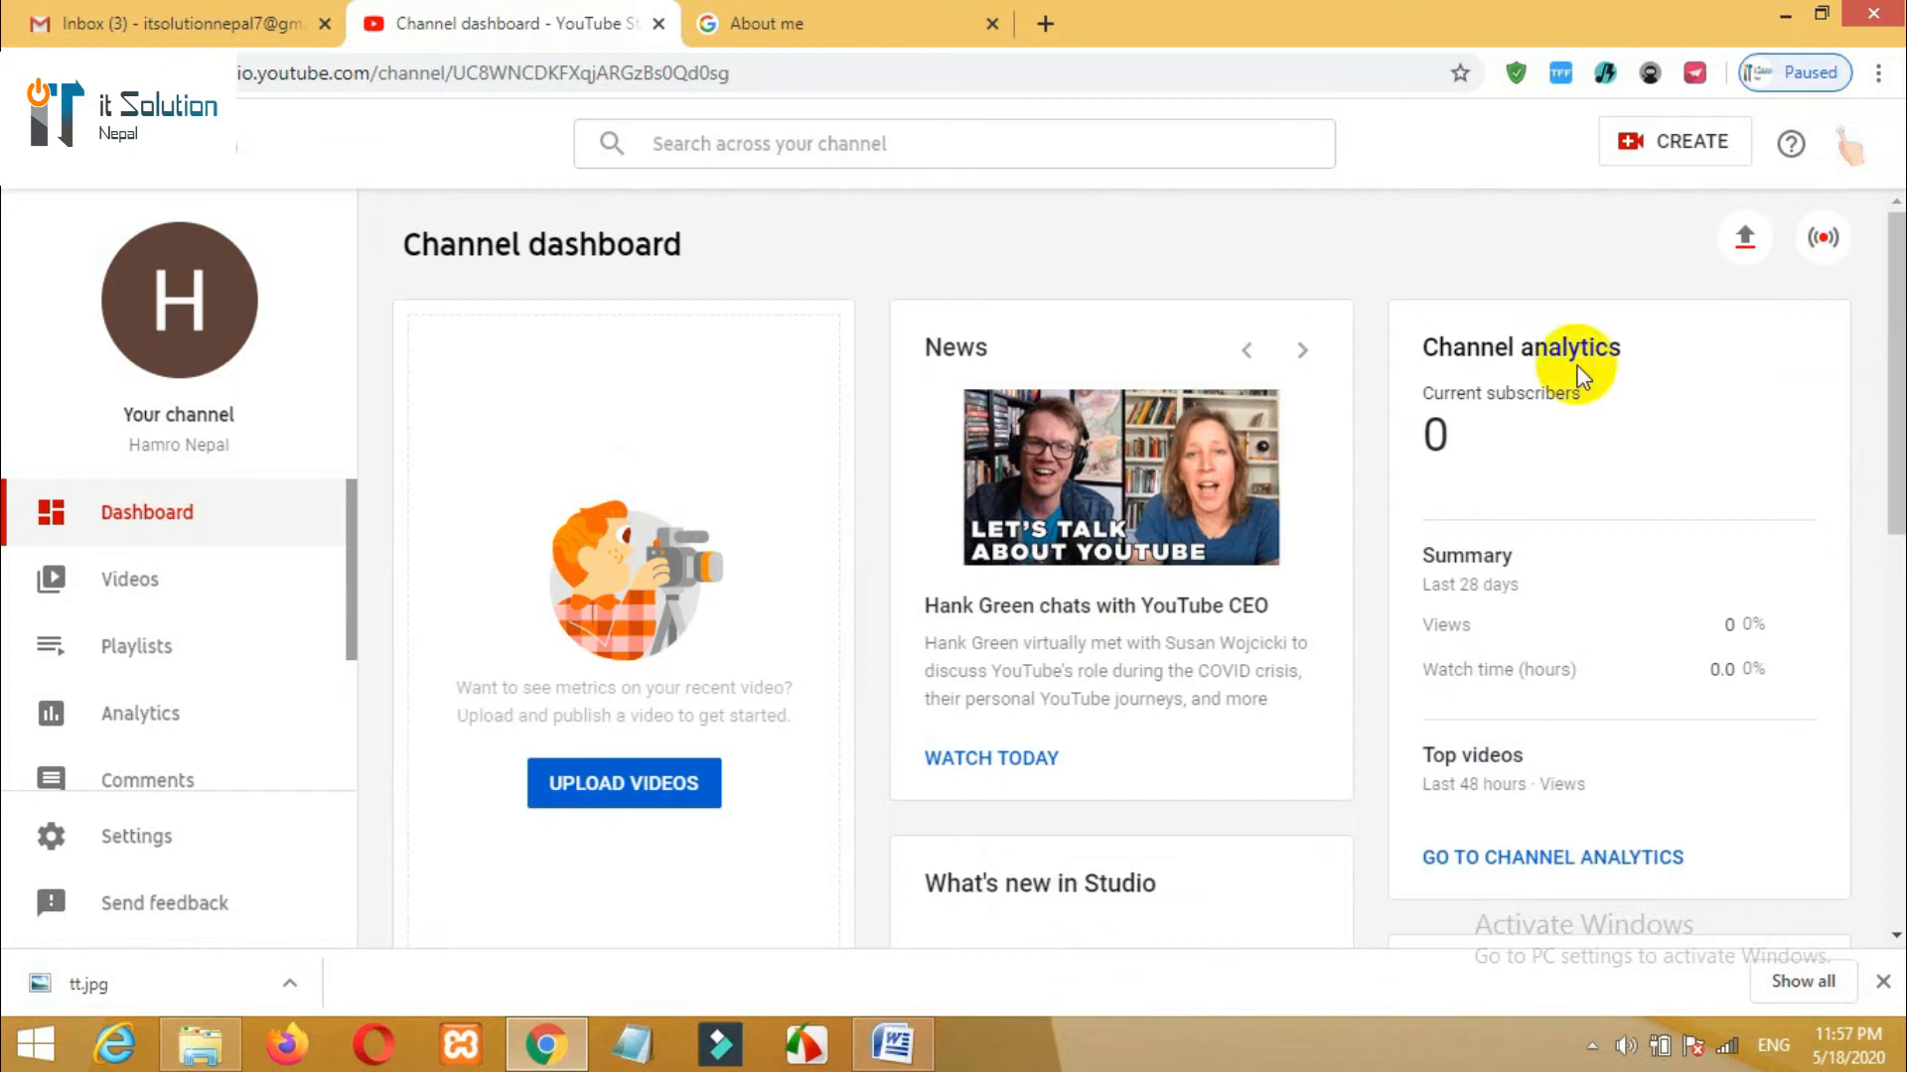
left_click(179, 584)
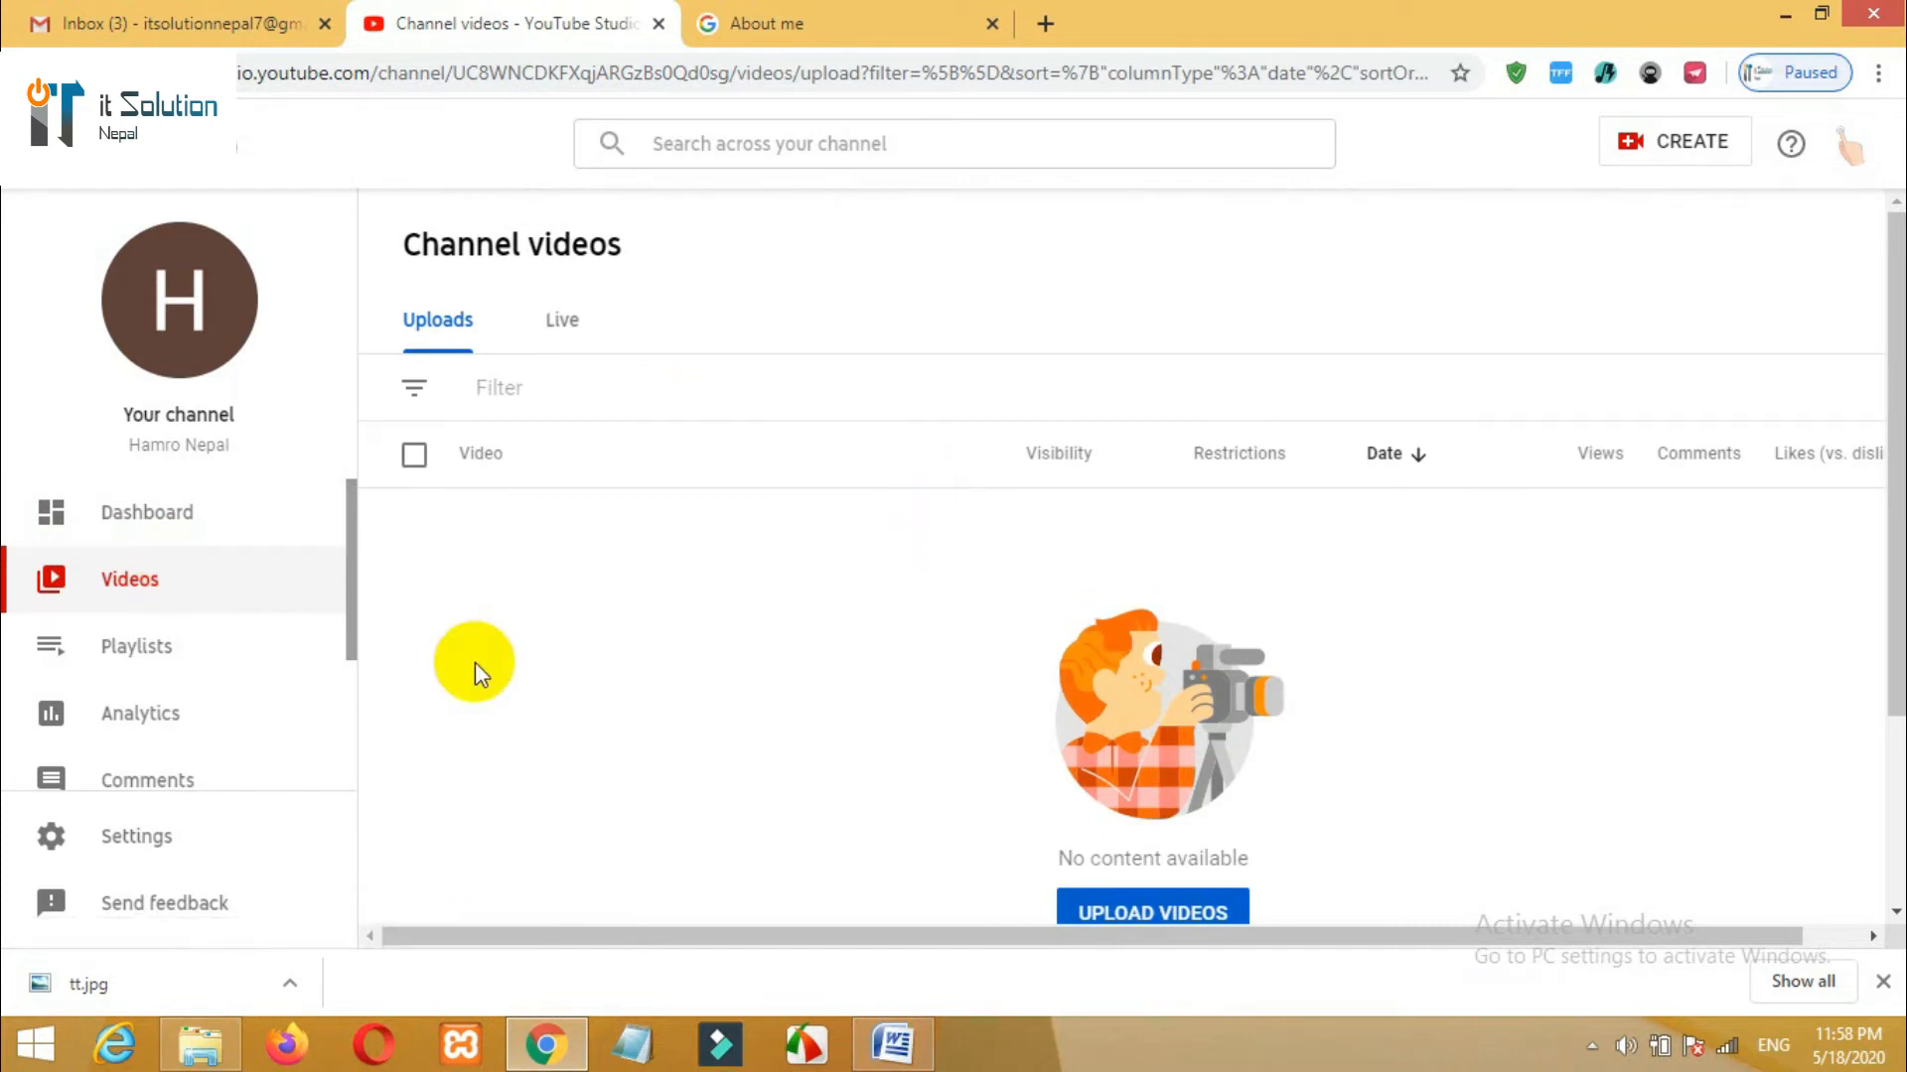
left_click(185, 661)
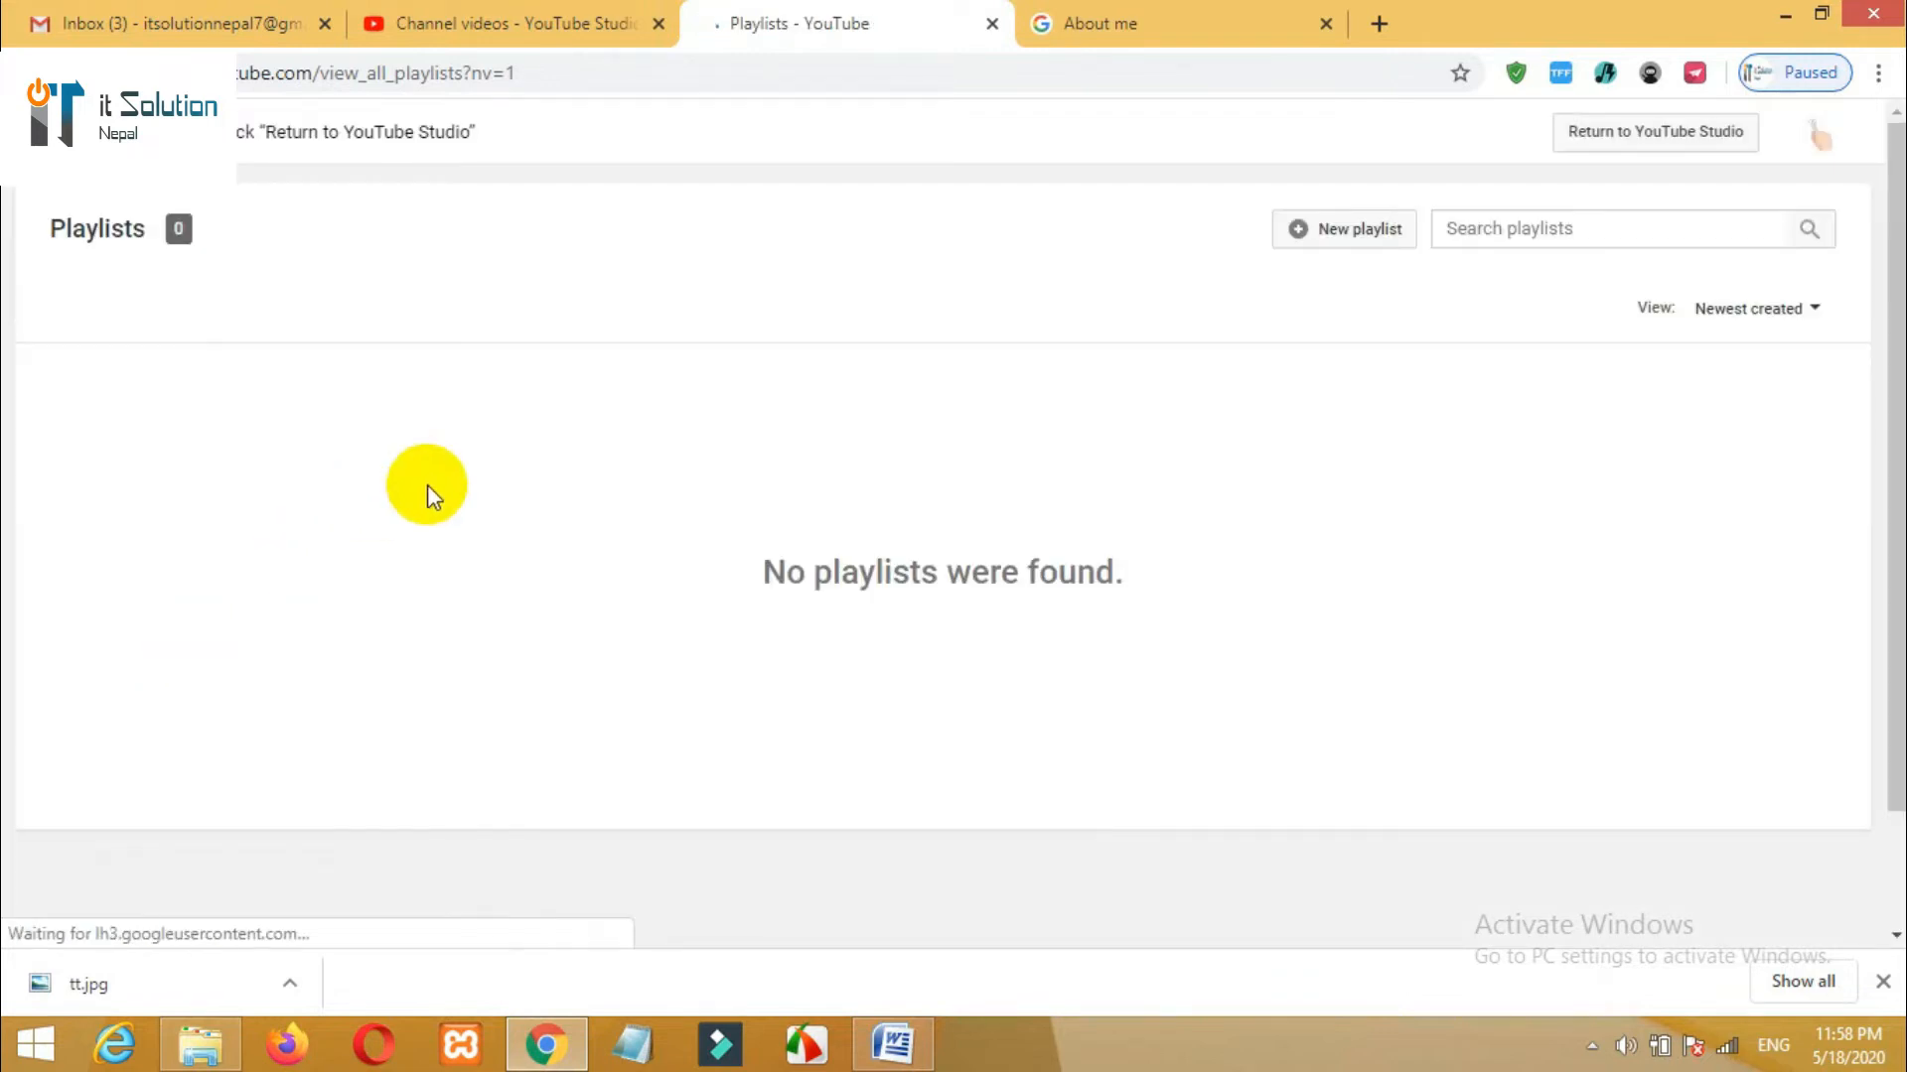
left_click(992, 24)
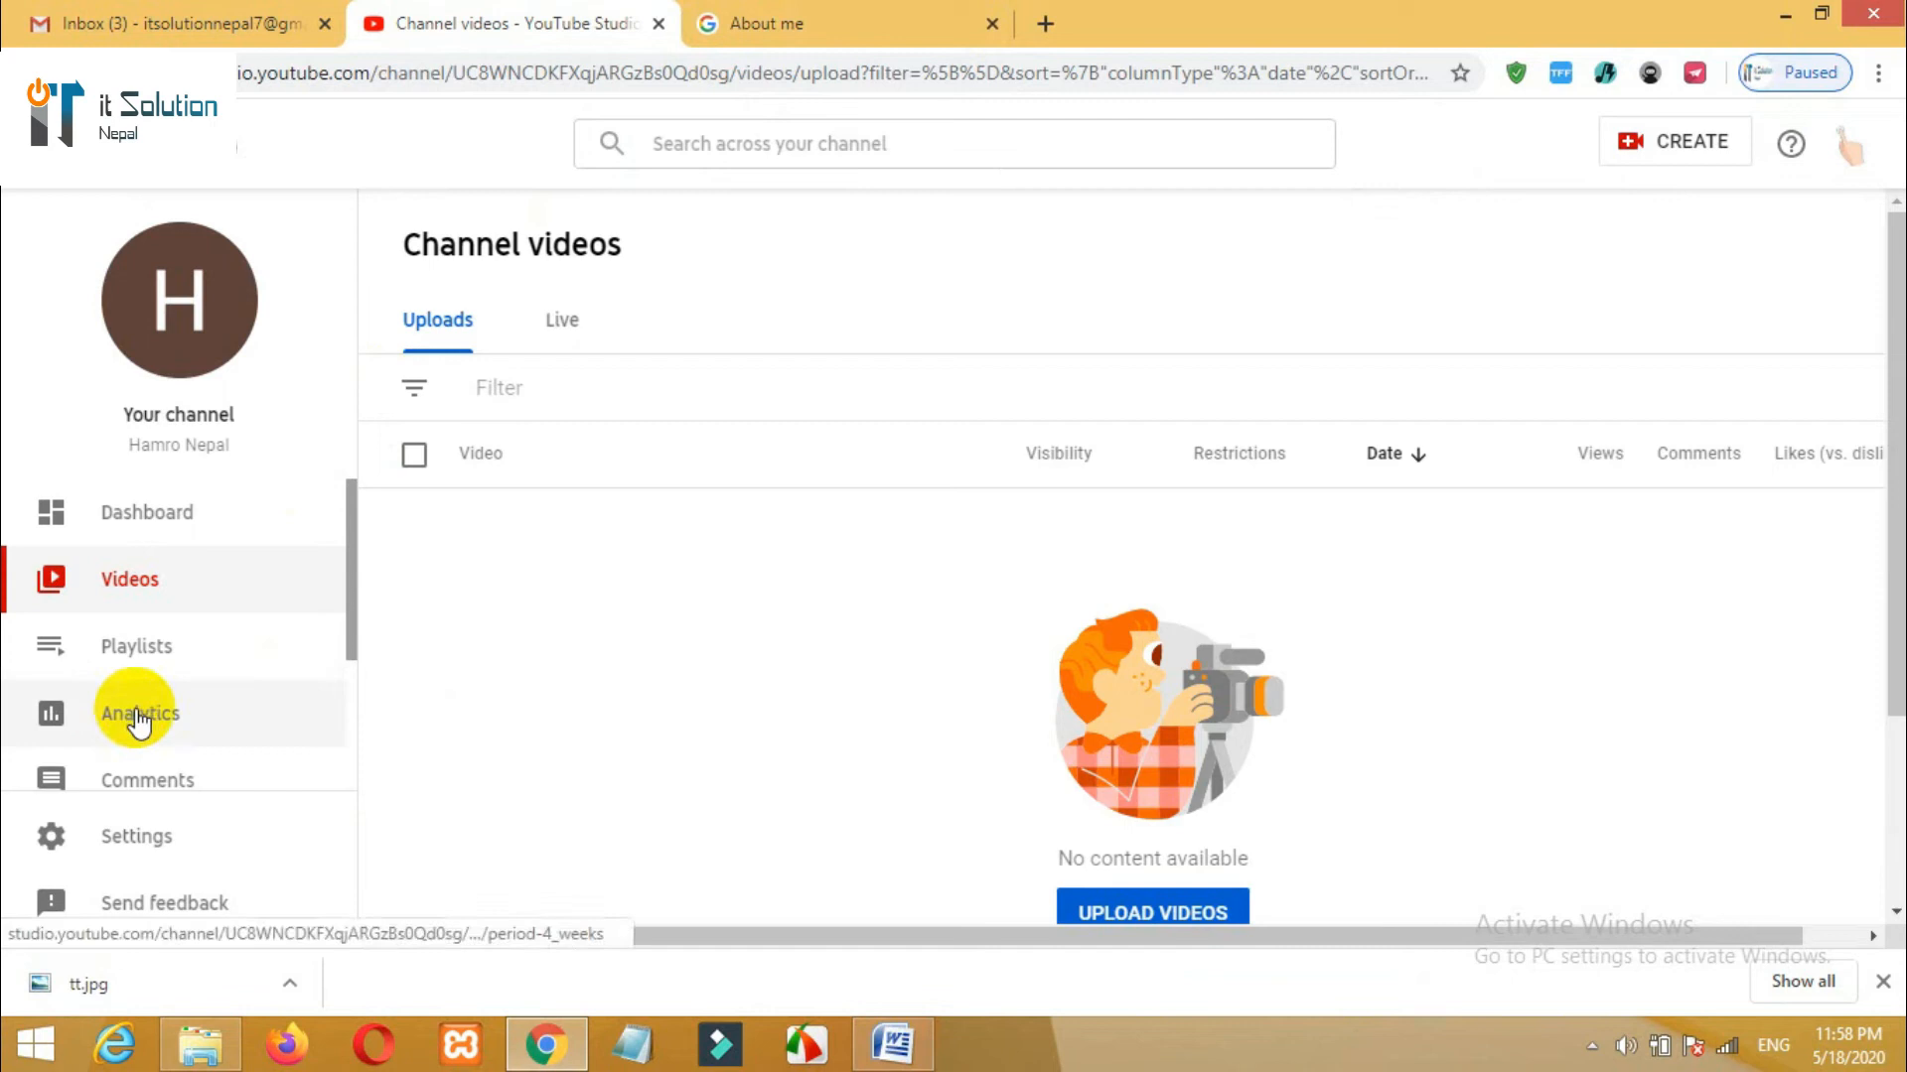
left_click_drag(348, 612, 348, 660)
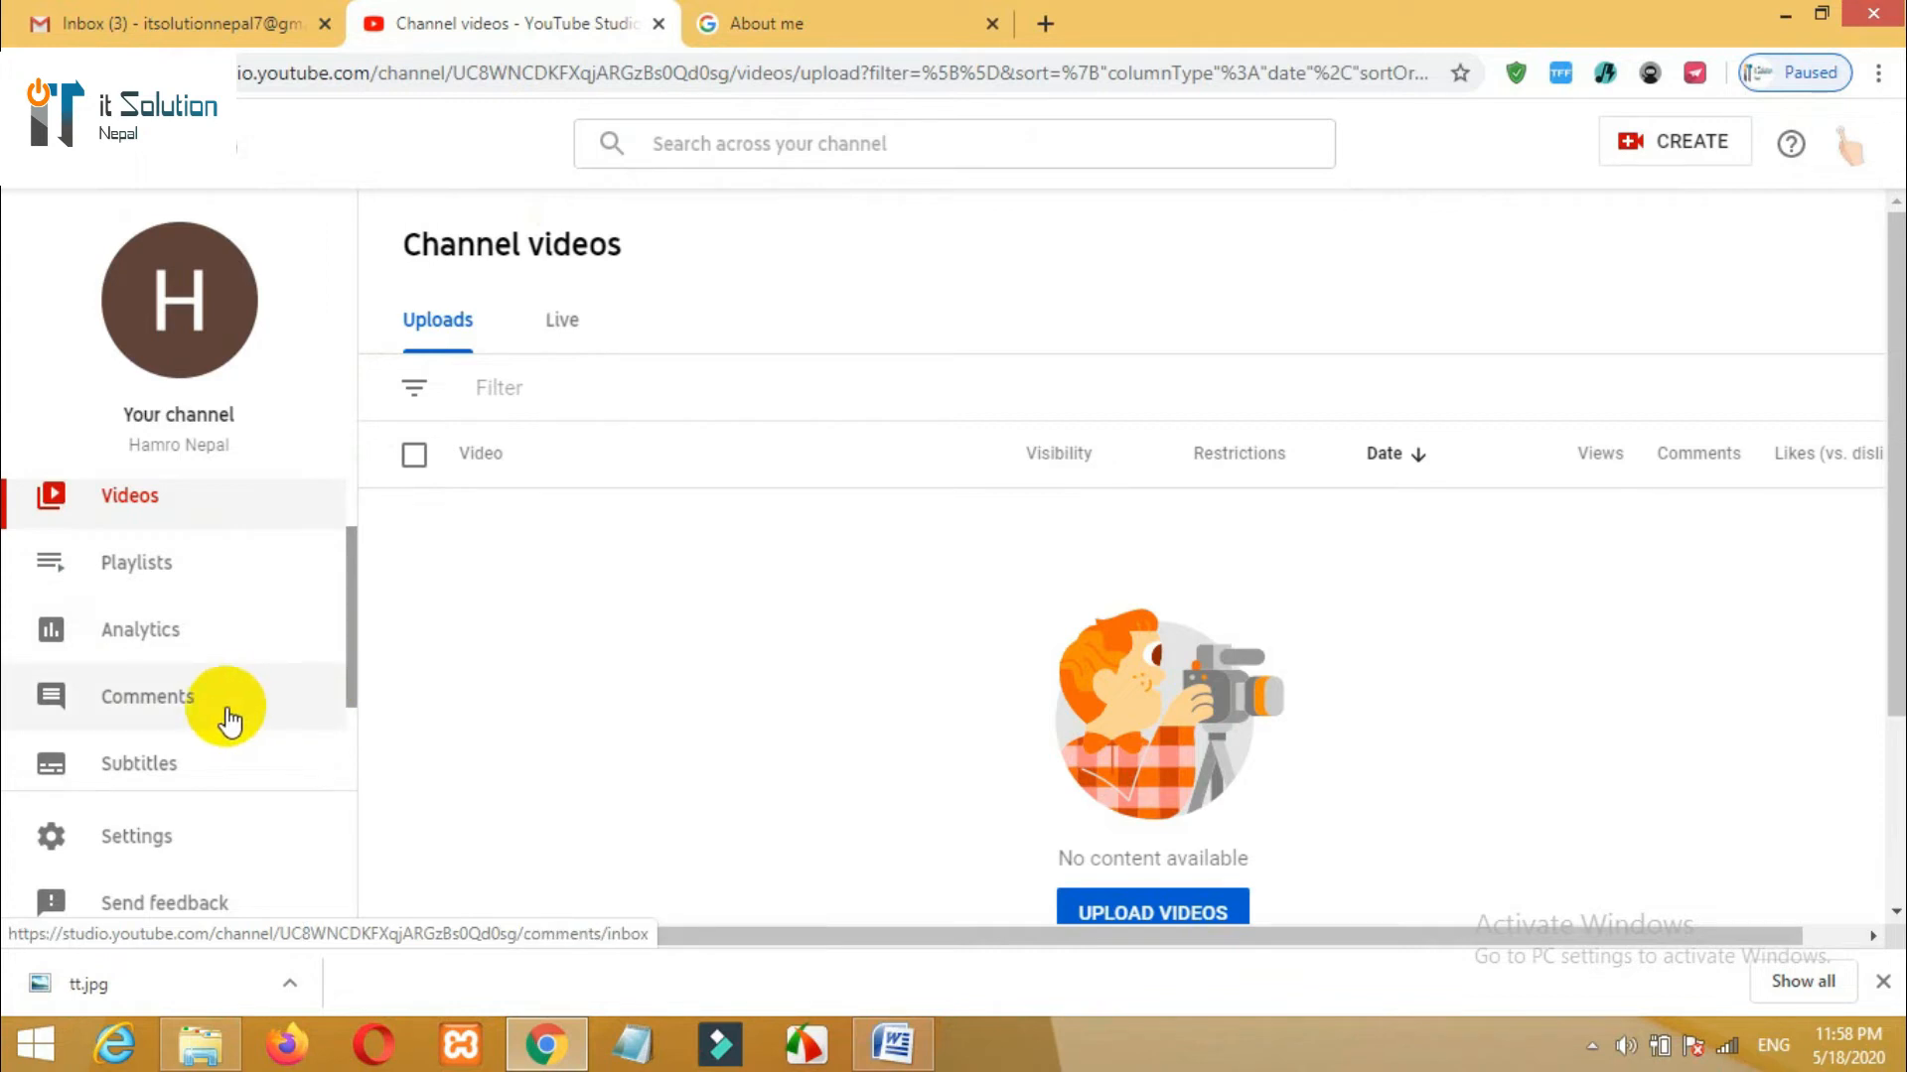
left_click_drag(349, 665, 350, 747)
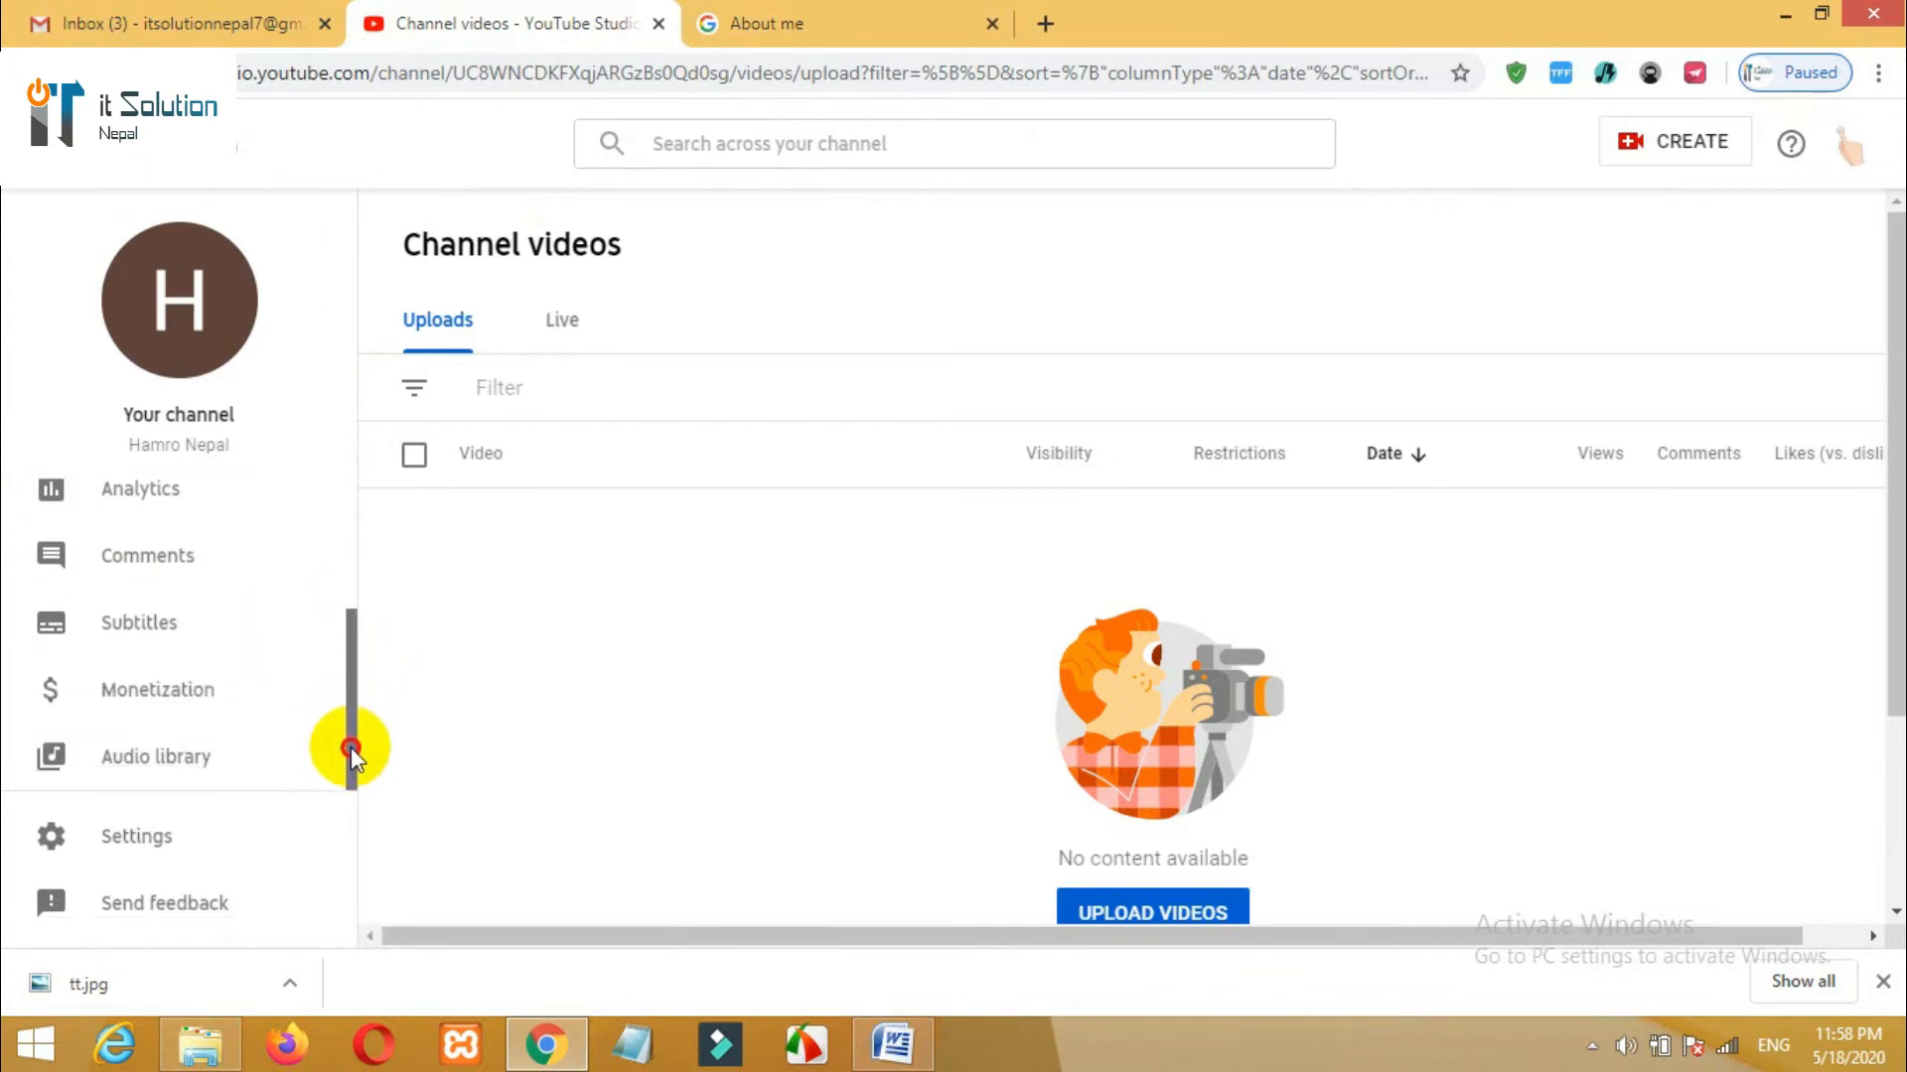
- Open the channel's basic info settings in Studio and add the keyword "Hamro Nepal"
left_click(149, 834)
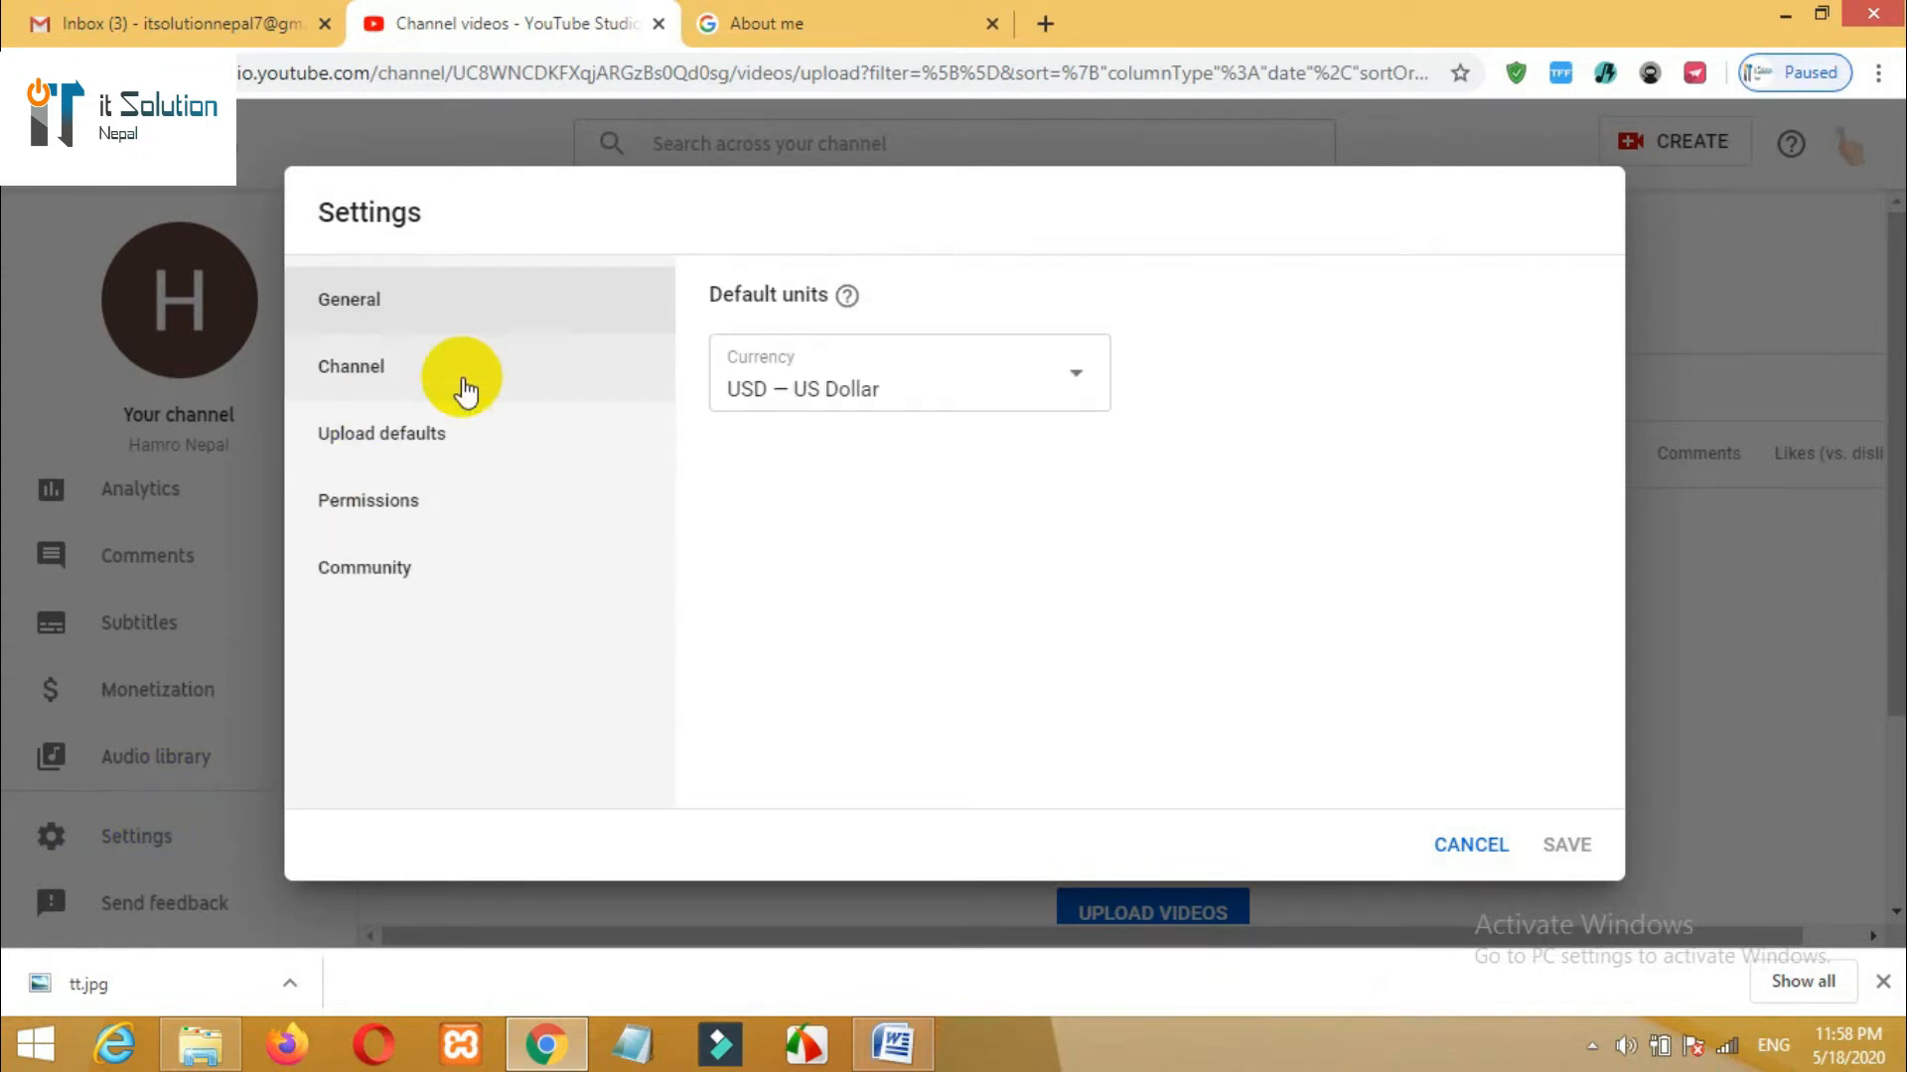
left_click(383, 386)
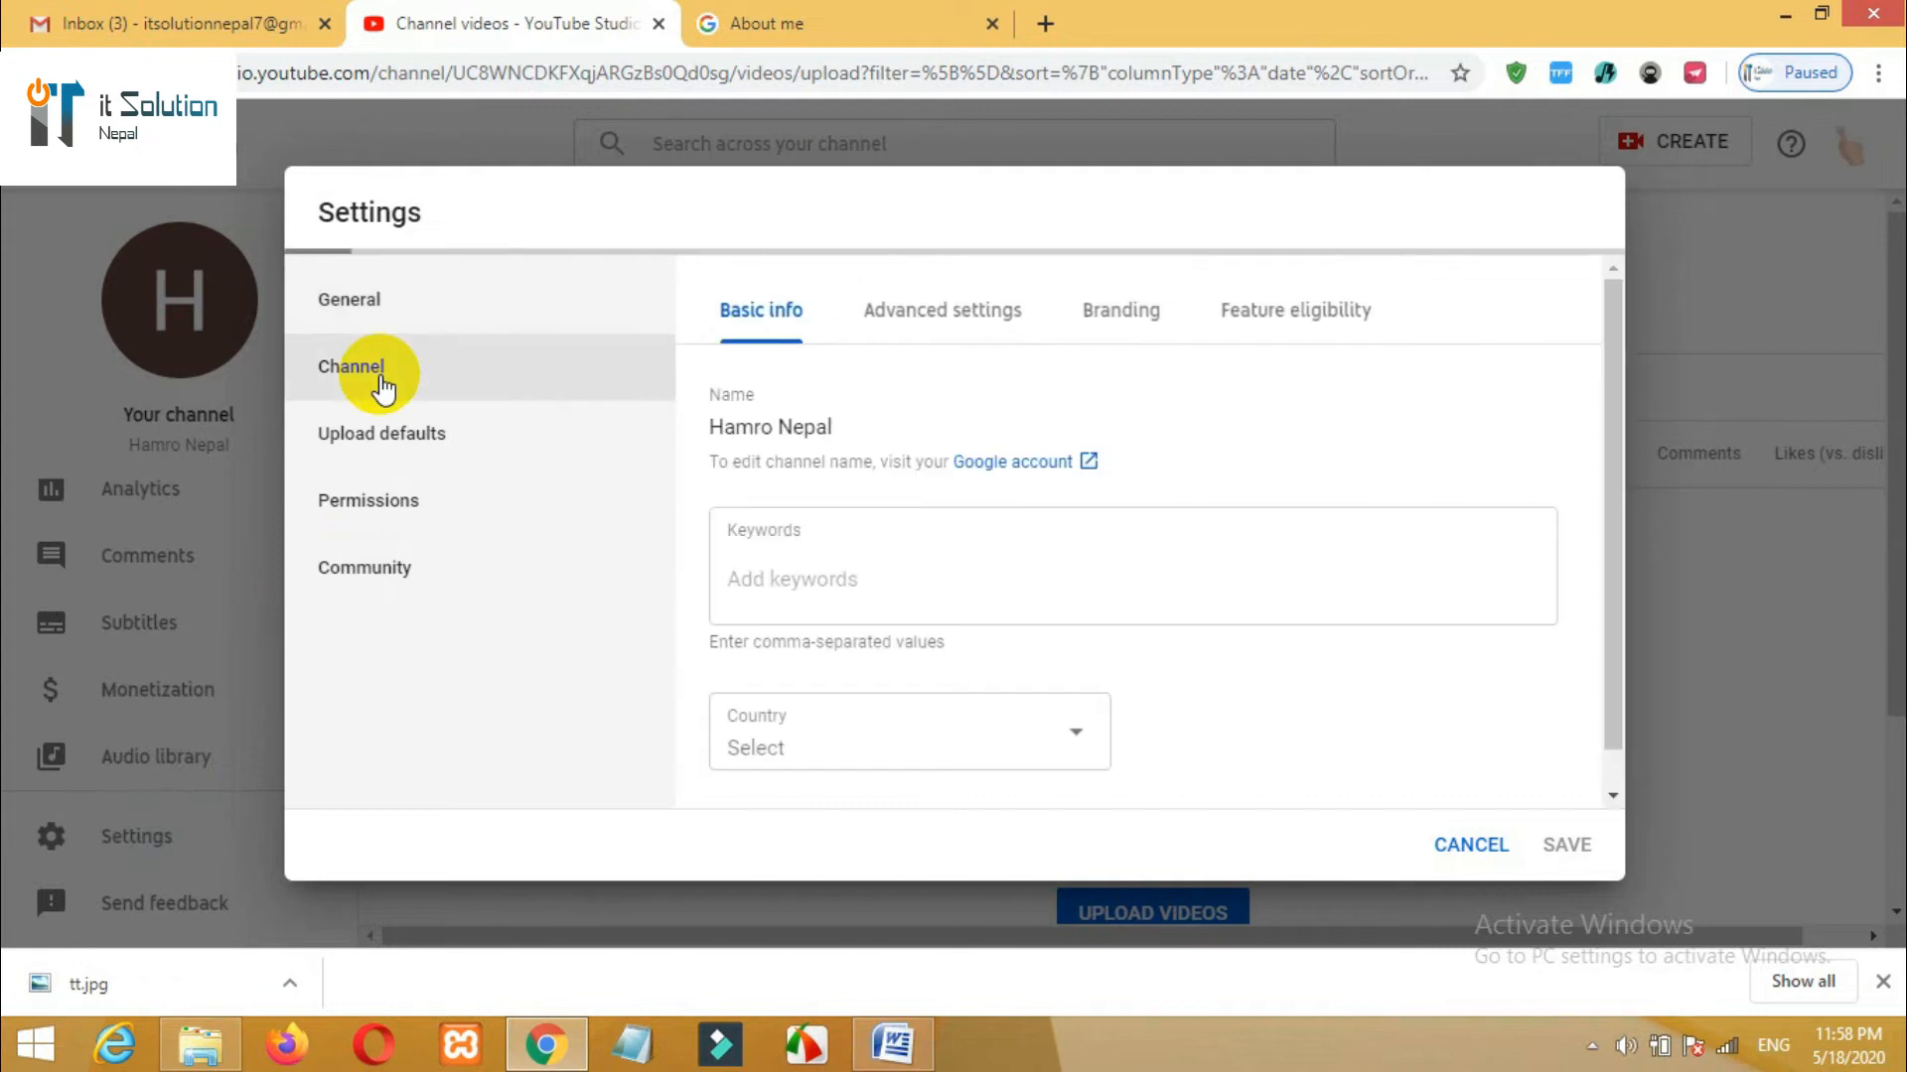
left_click(801, 594)
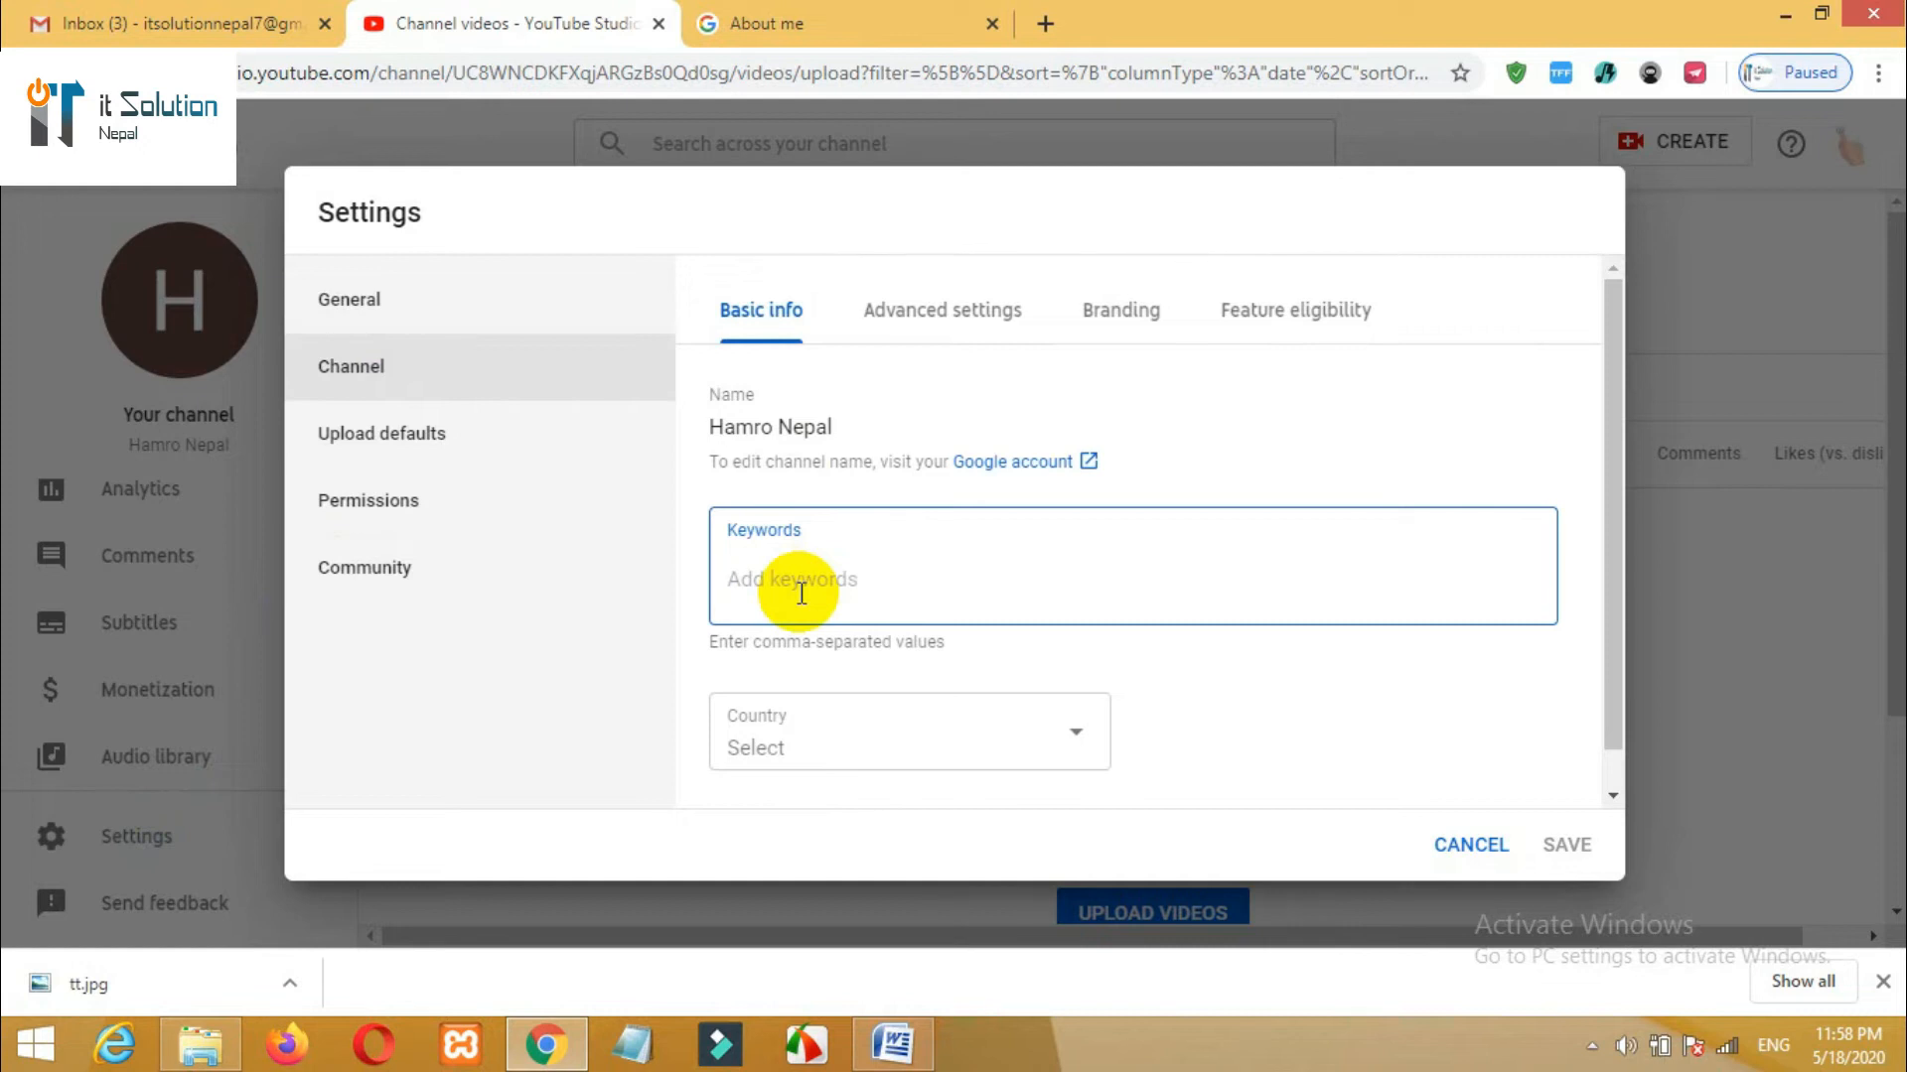
type("Hamro Nepal")
left_click(598, 647)
- Set the channel's country to Nepal
left_click(857, 728)
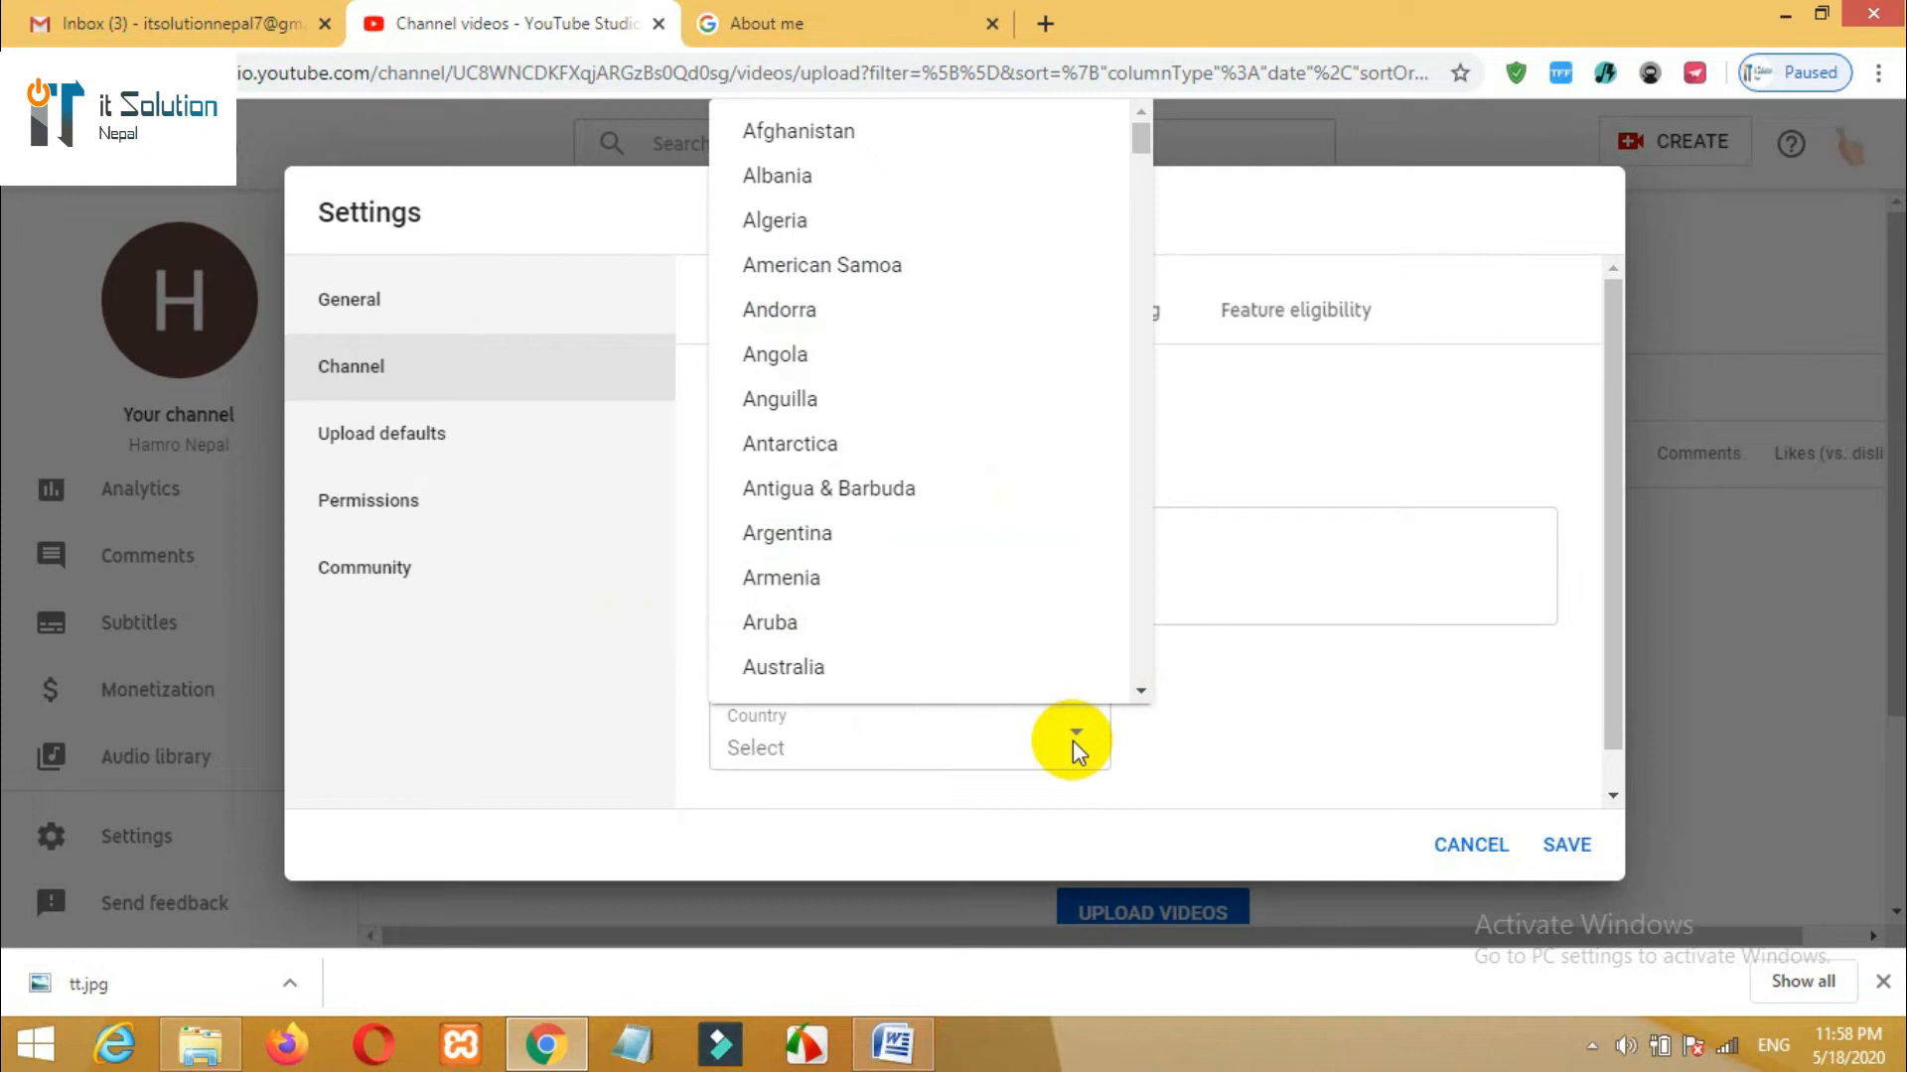
left_click_drag(1140, 139, 1152, 462)
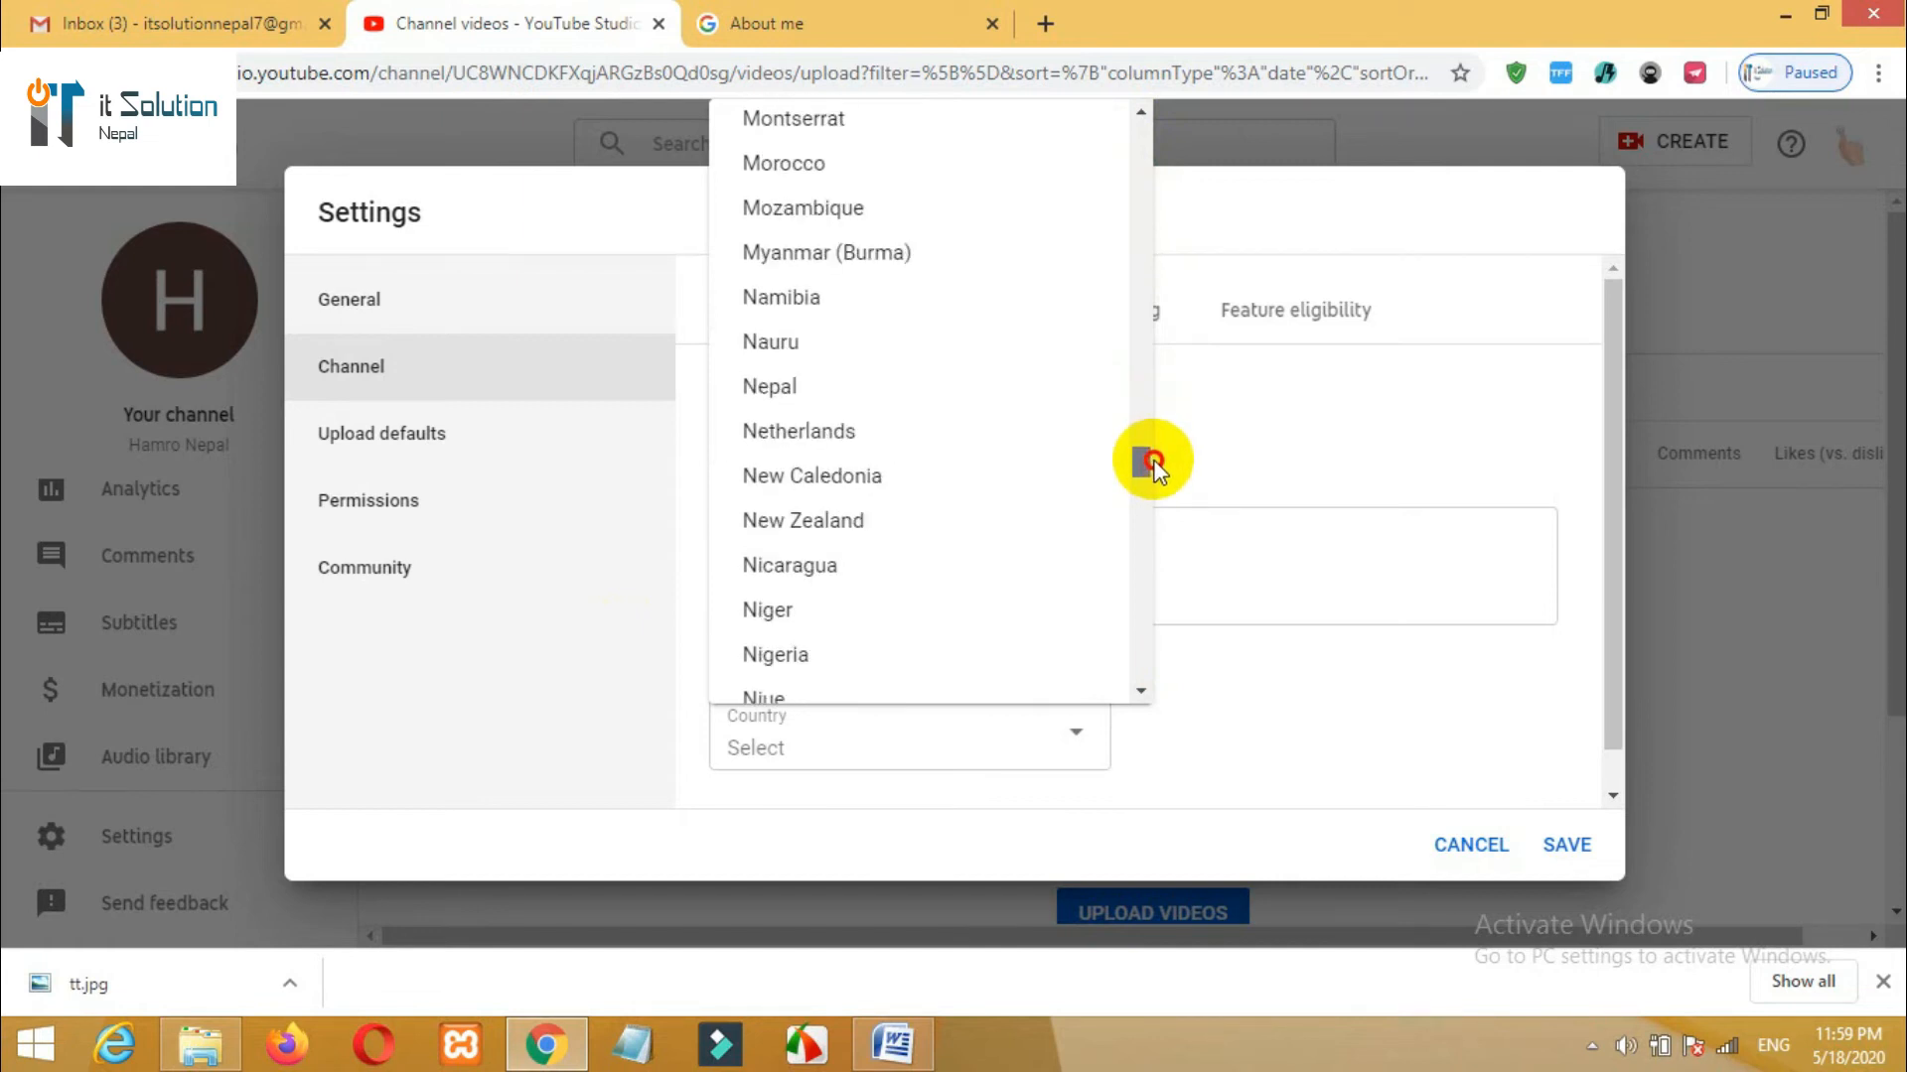
left_click(934, 400)
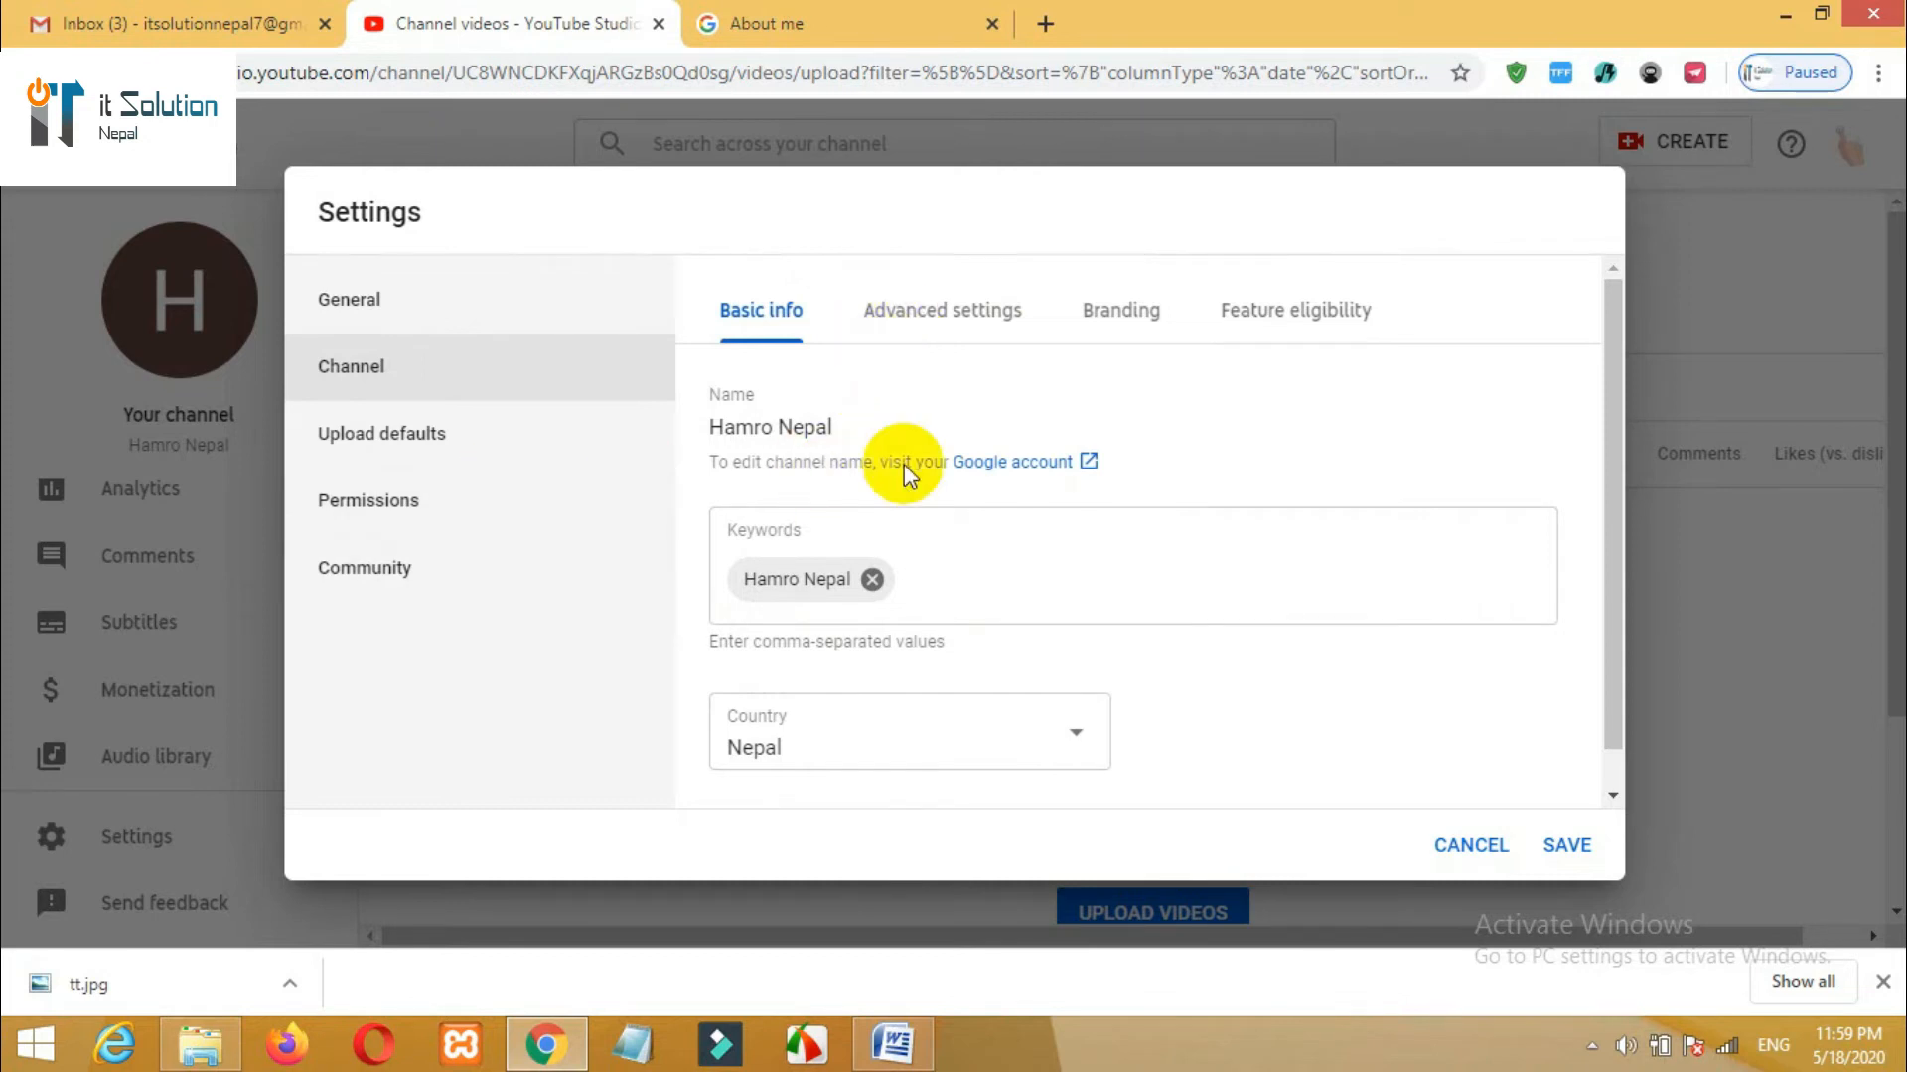
- In the advanced channel settings, turn off displaying the number of people subscribed to the channel
left_click(938, 323)
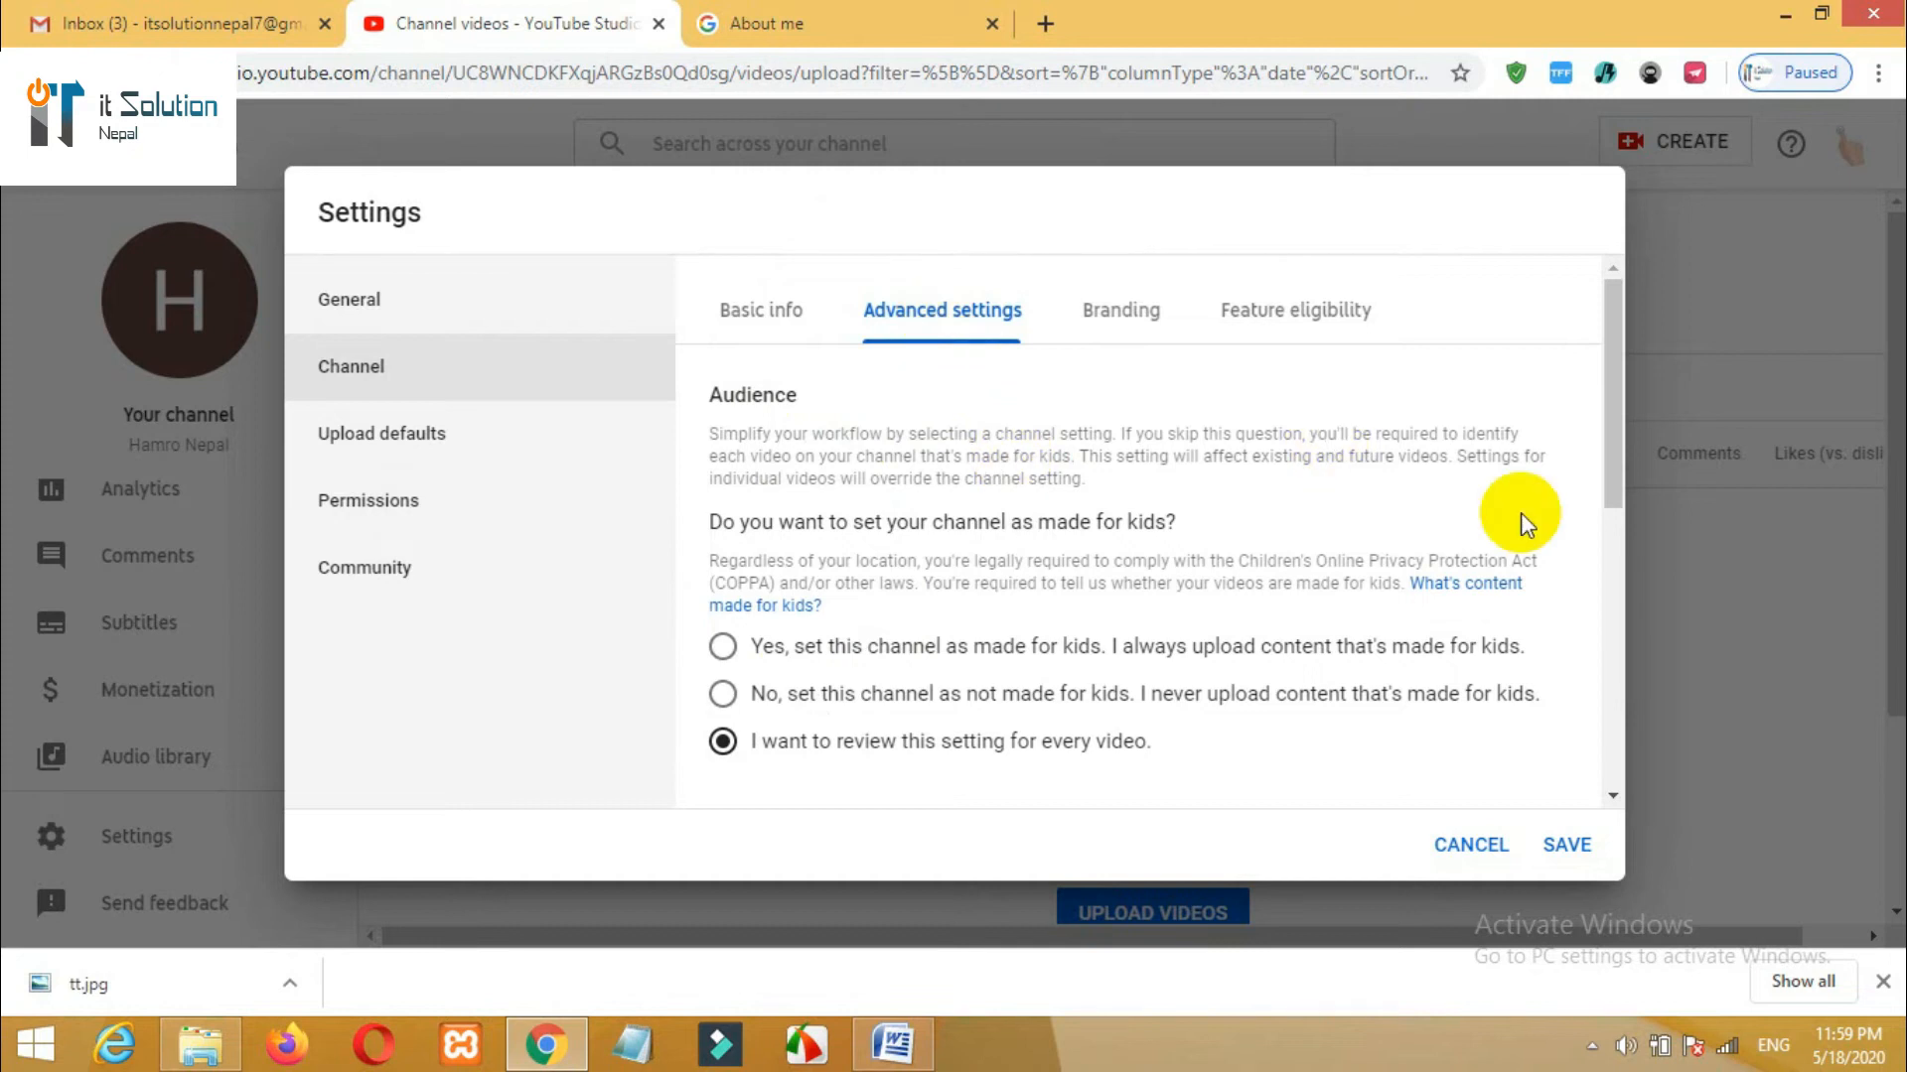
left_click_drag(1605, 461, 1607, 656)
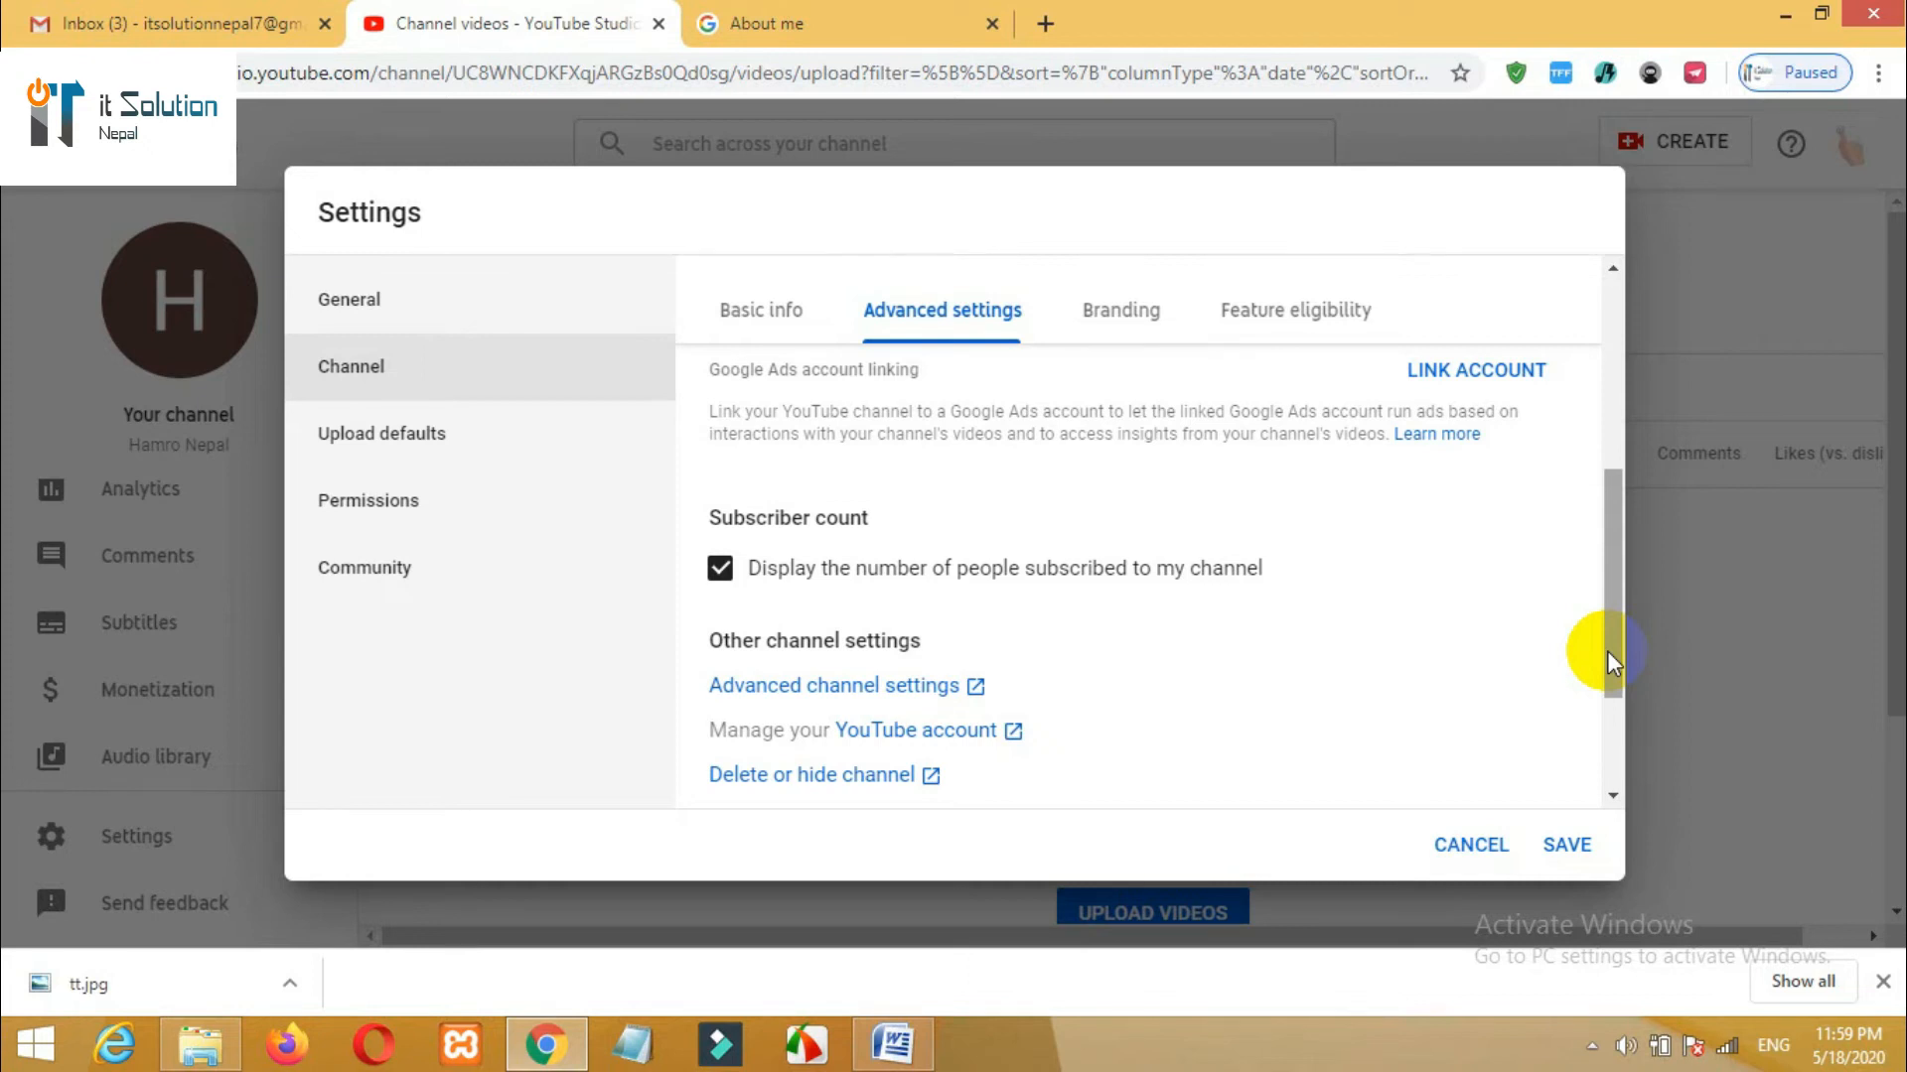
left_click(722, 570)
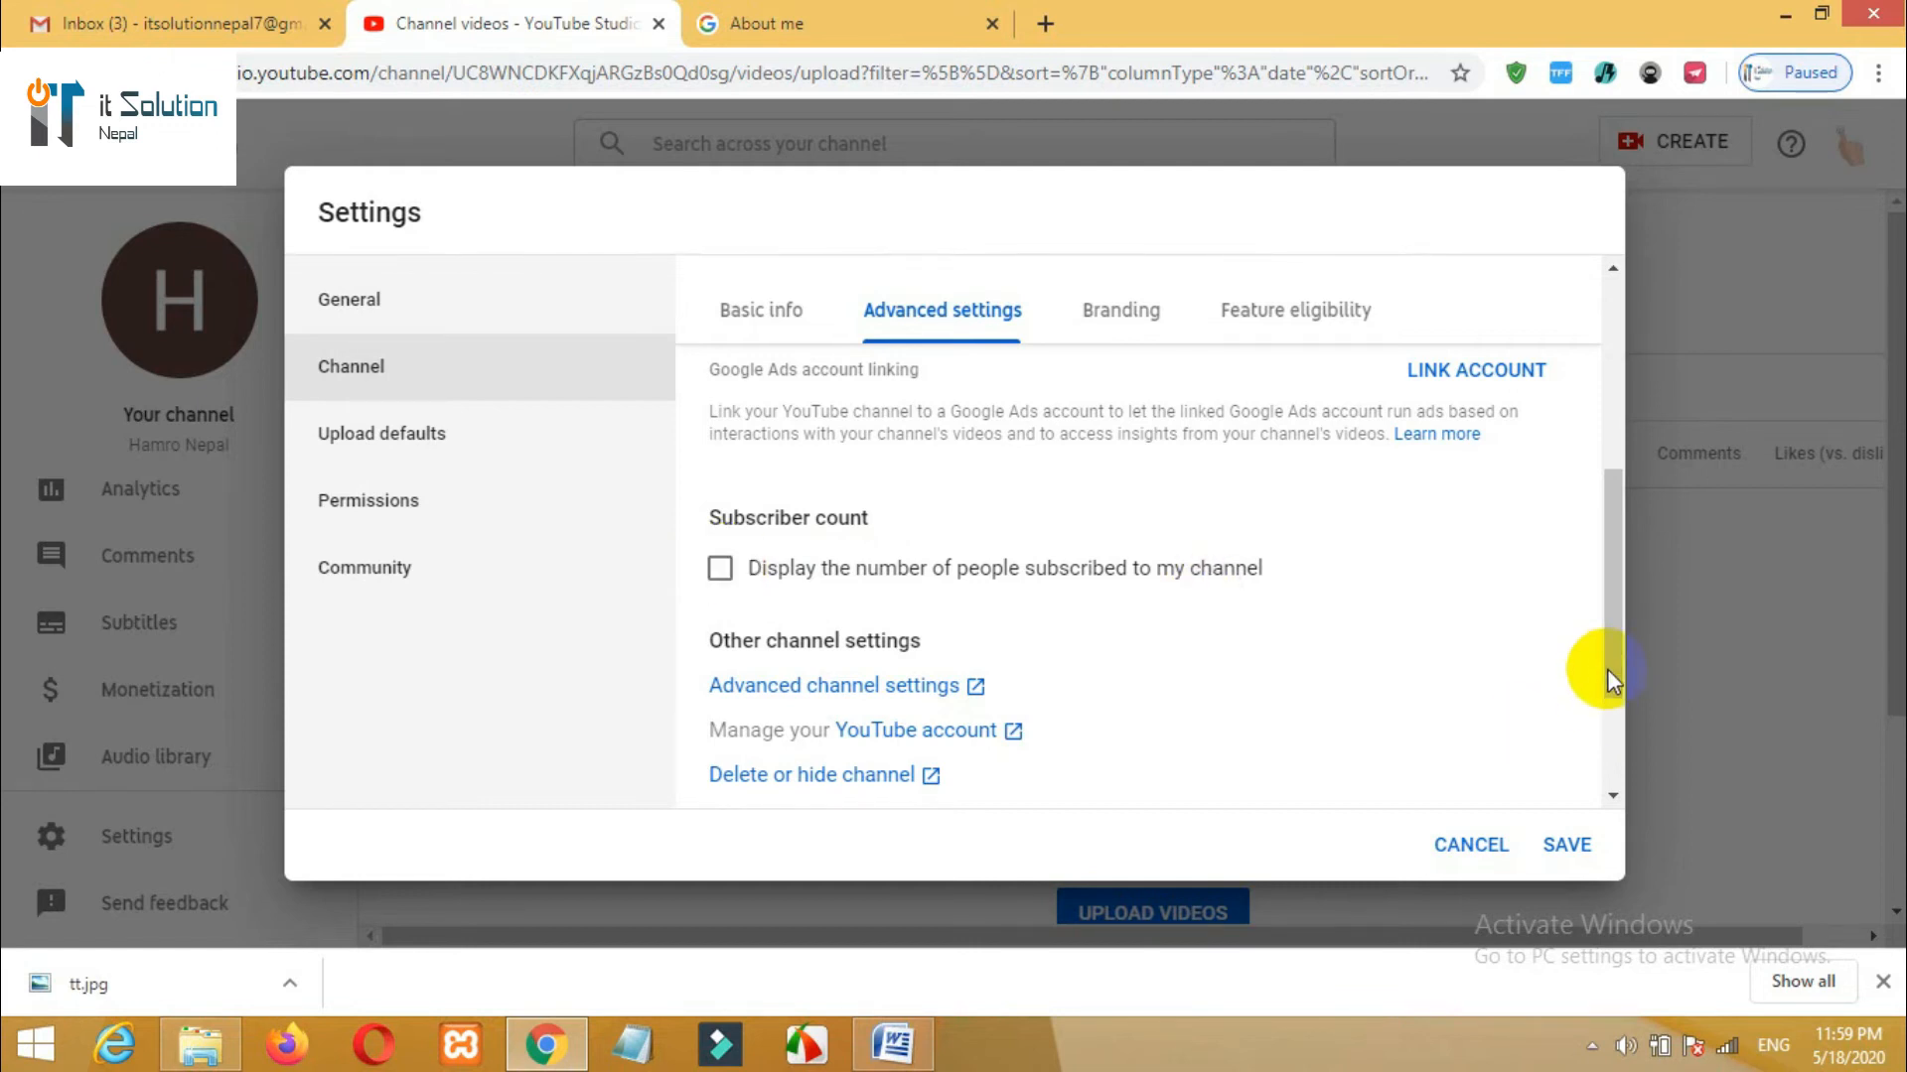
mouse_move(1607, 669)
left_mouse_down()
mouse_move(1617, 771)
mouse_move(1600, 659)
left_mouse_up()
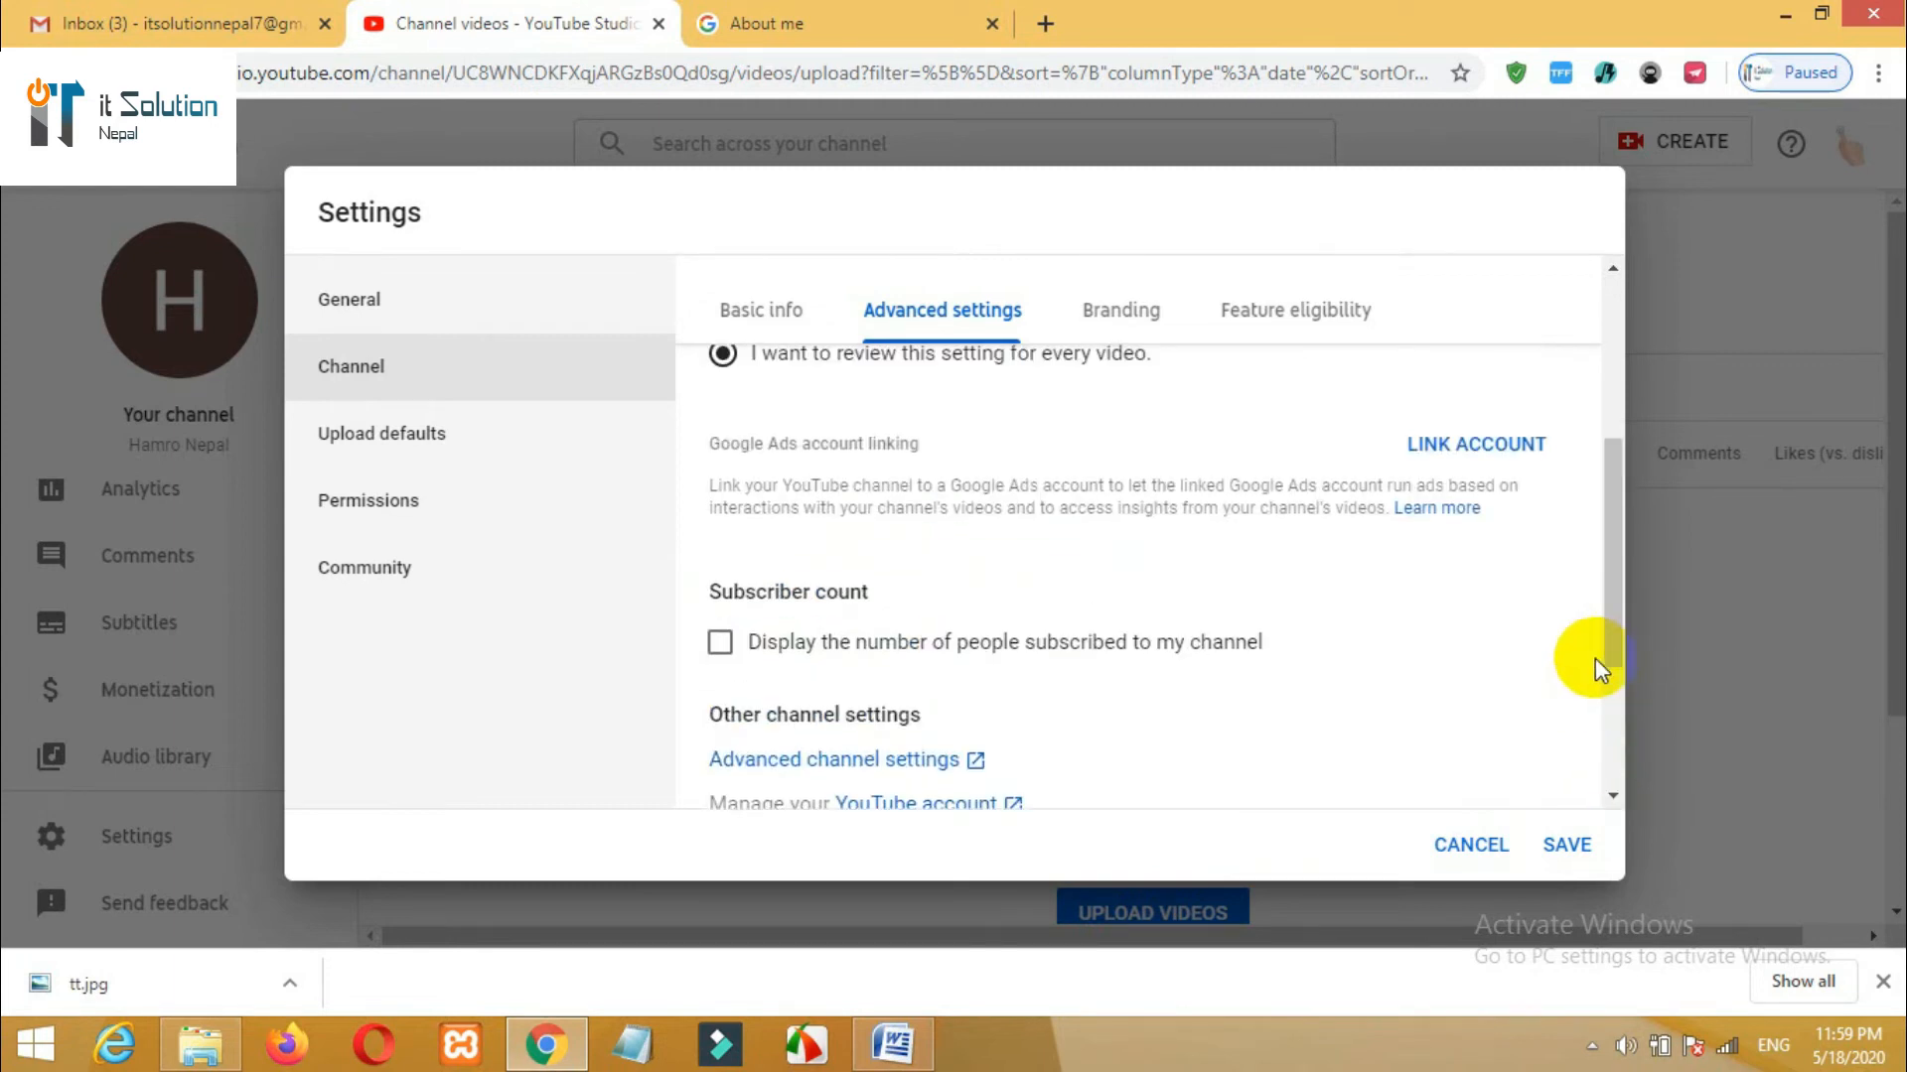
- Examine the channel's branding and feature eligibility settings, and the upload defaults including the visibility choices
left_click(1140, 312)
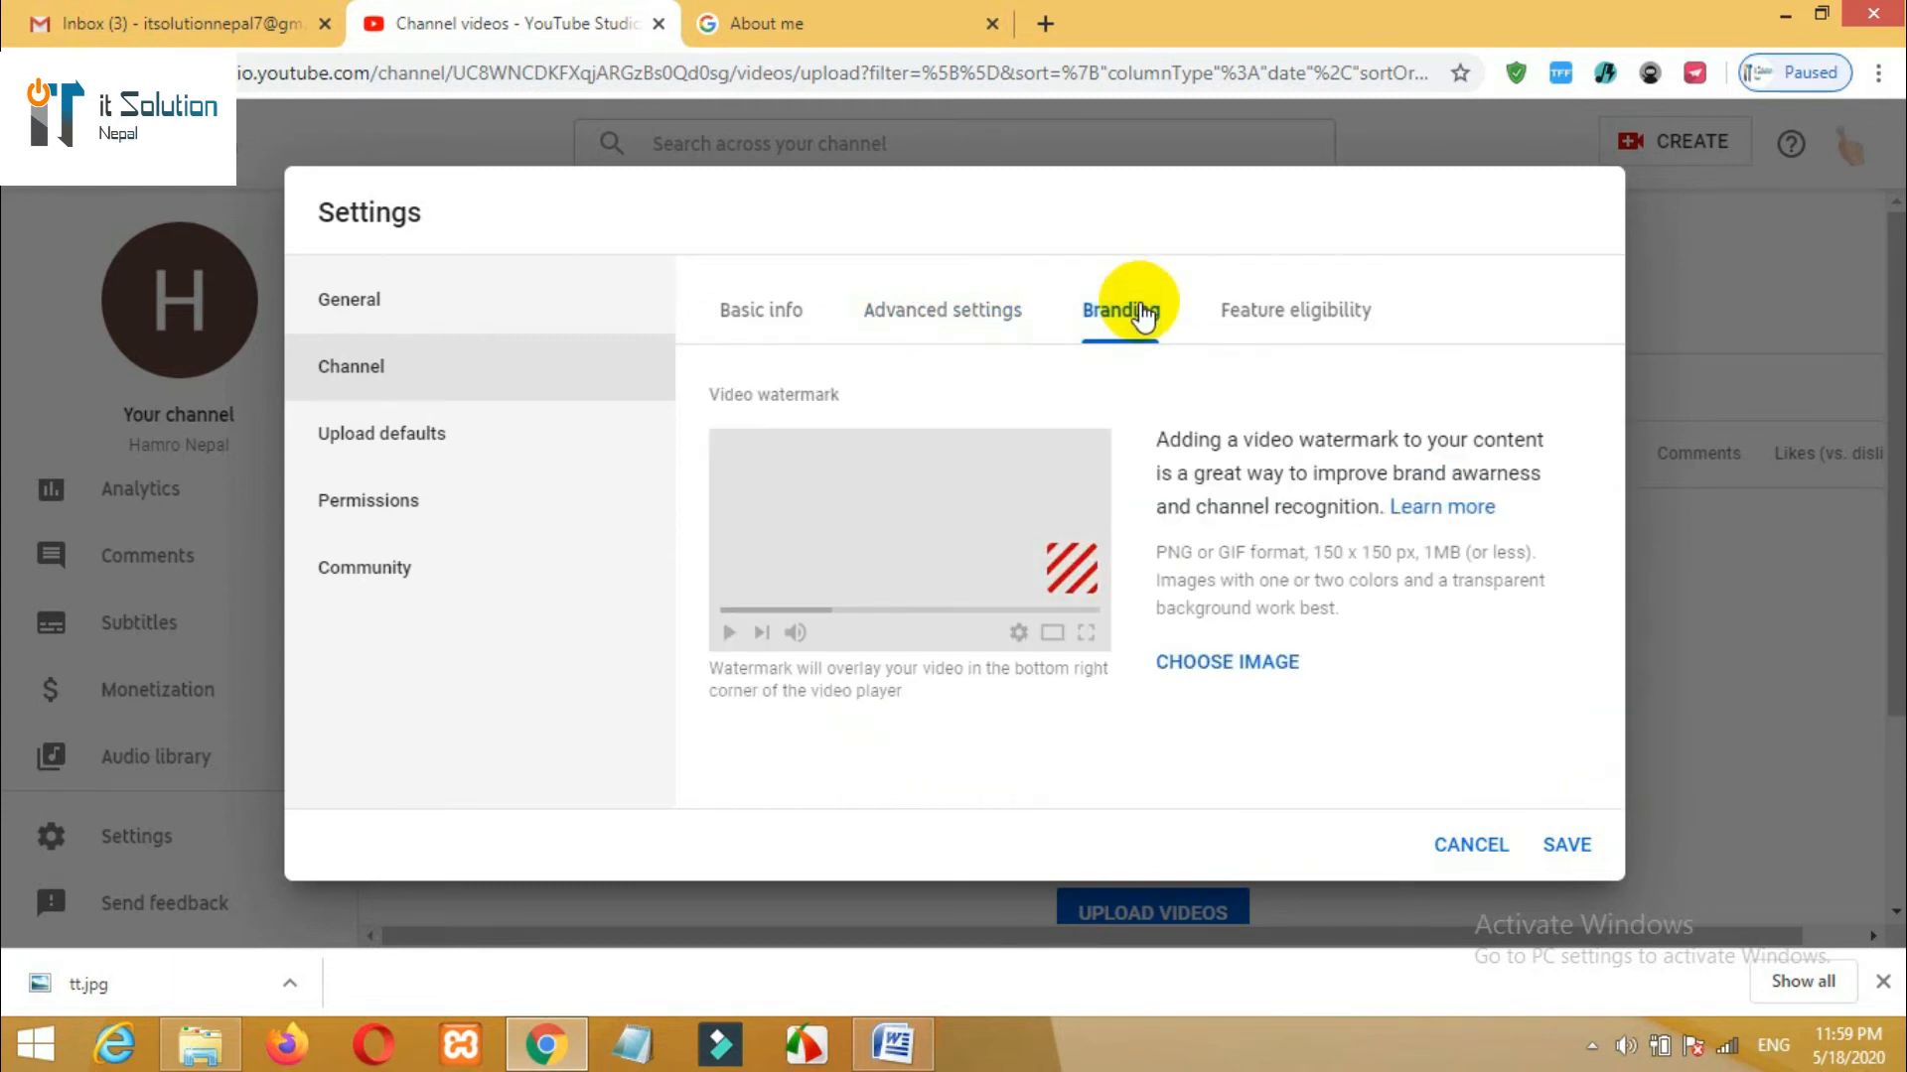
left_click(1271, 323)
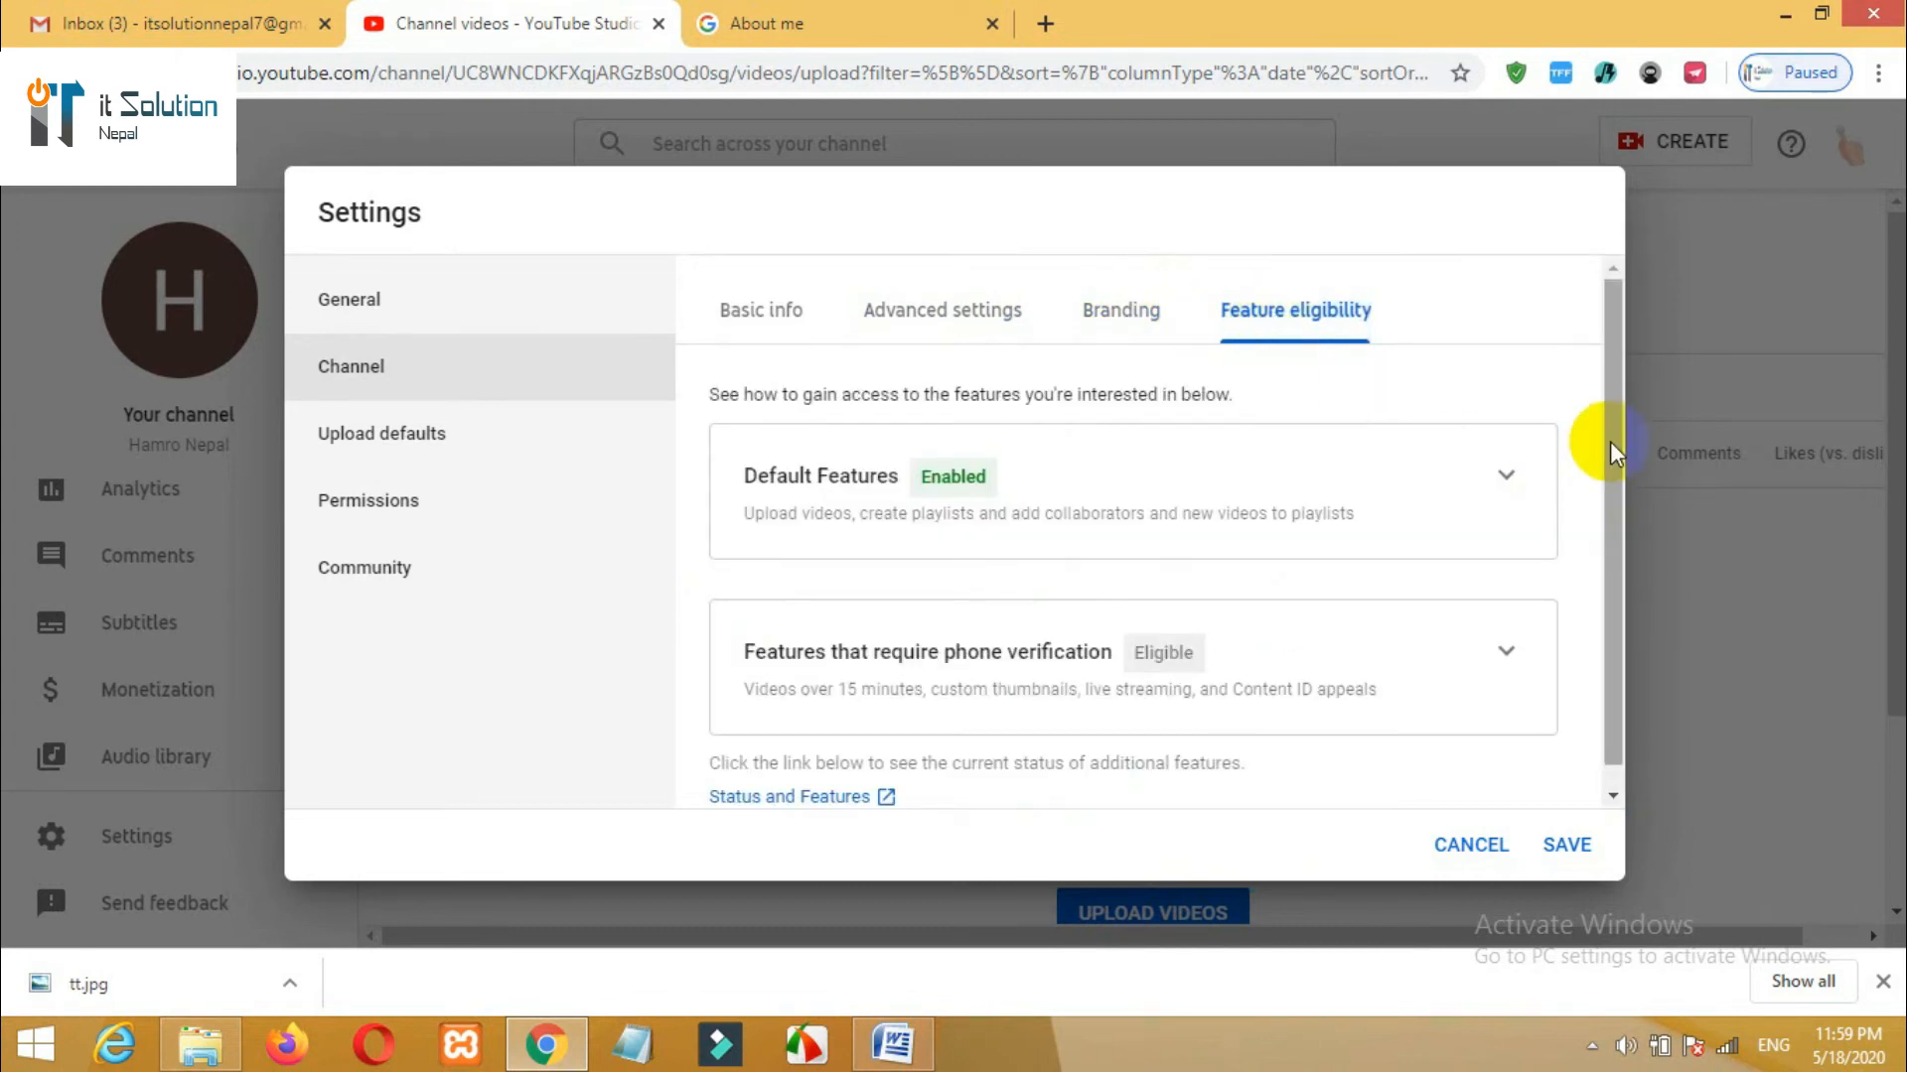
left_click_drag(1610, 444, 1599, 510)
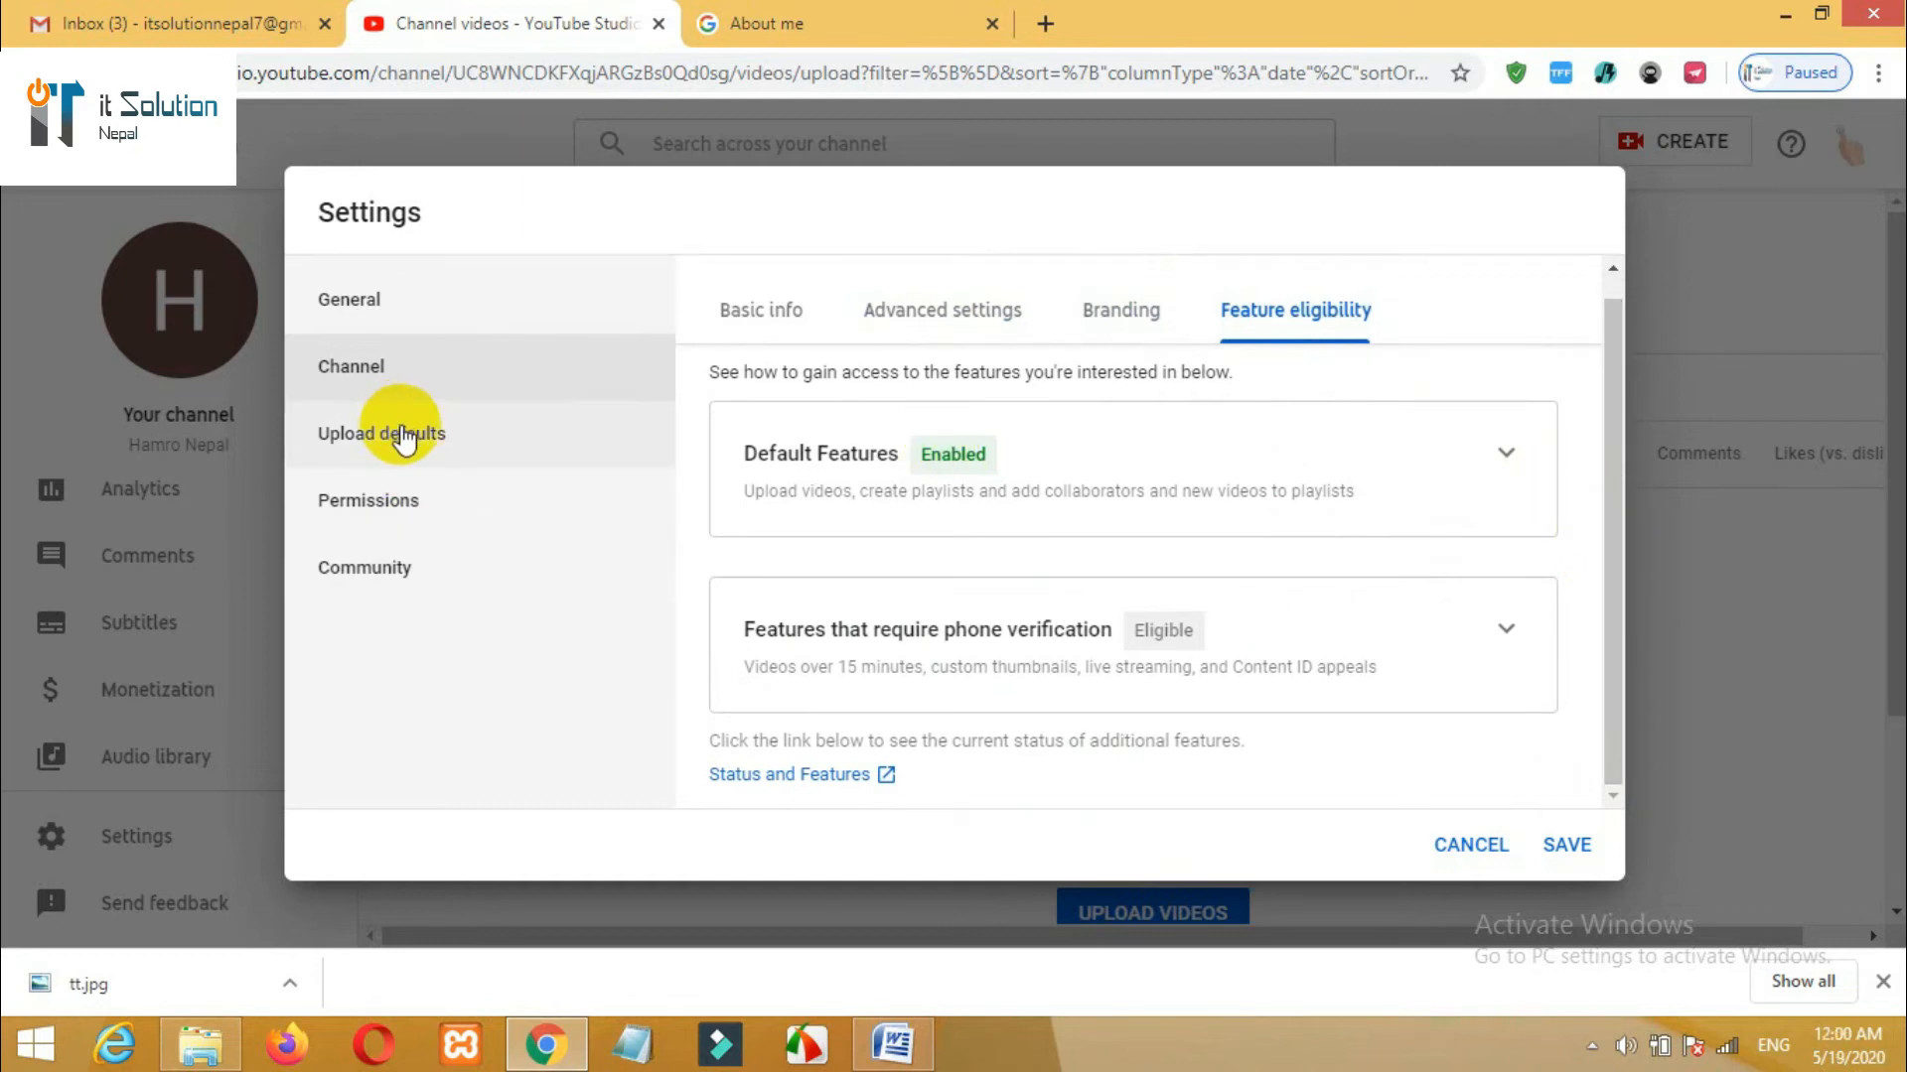
left_click(407, 446)
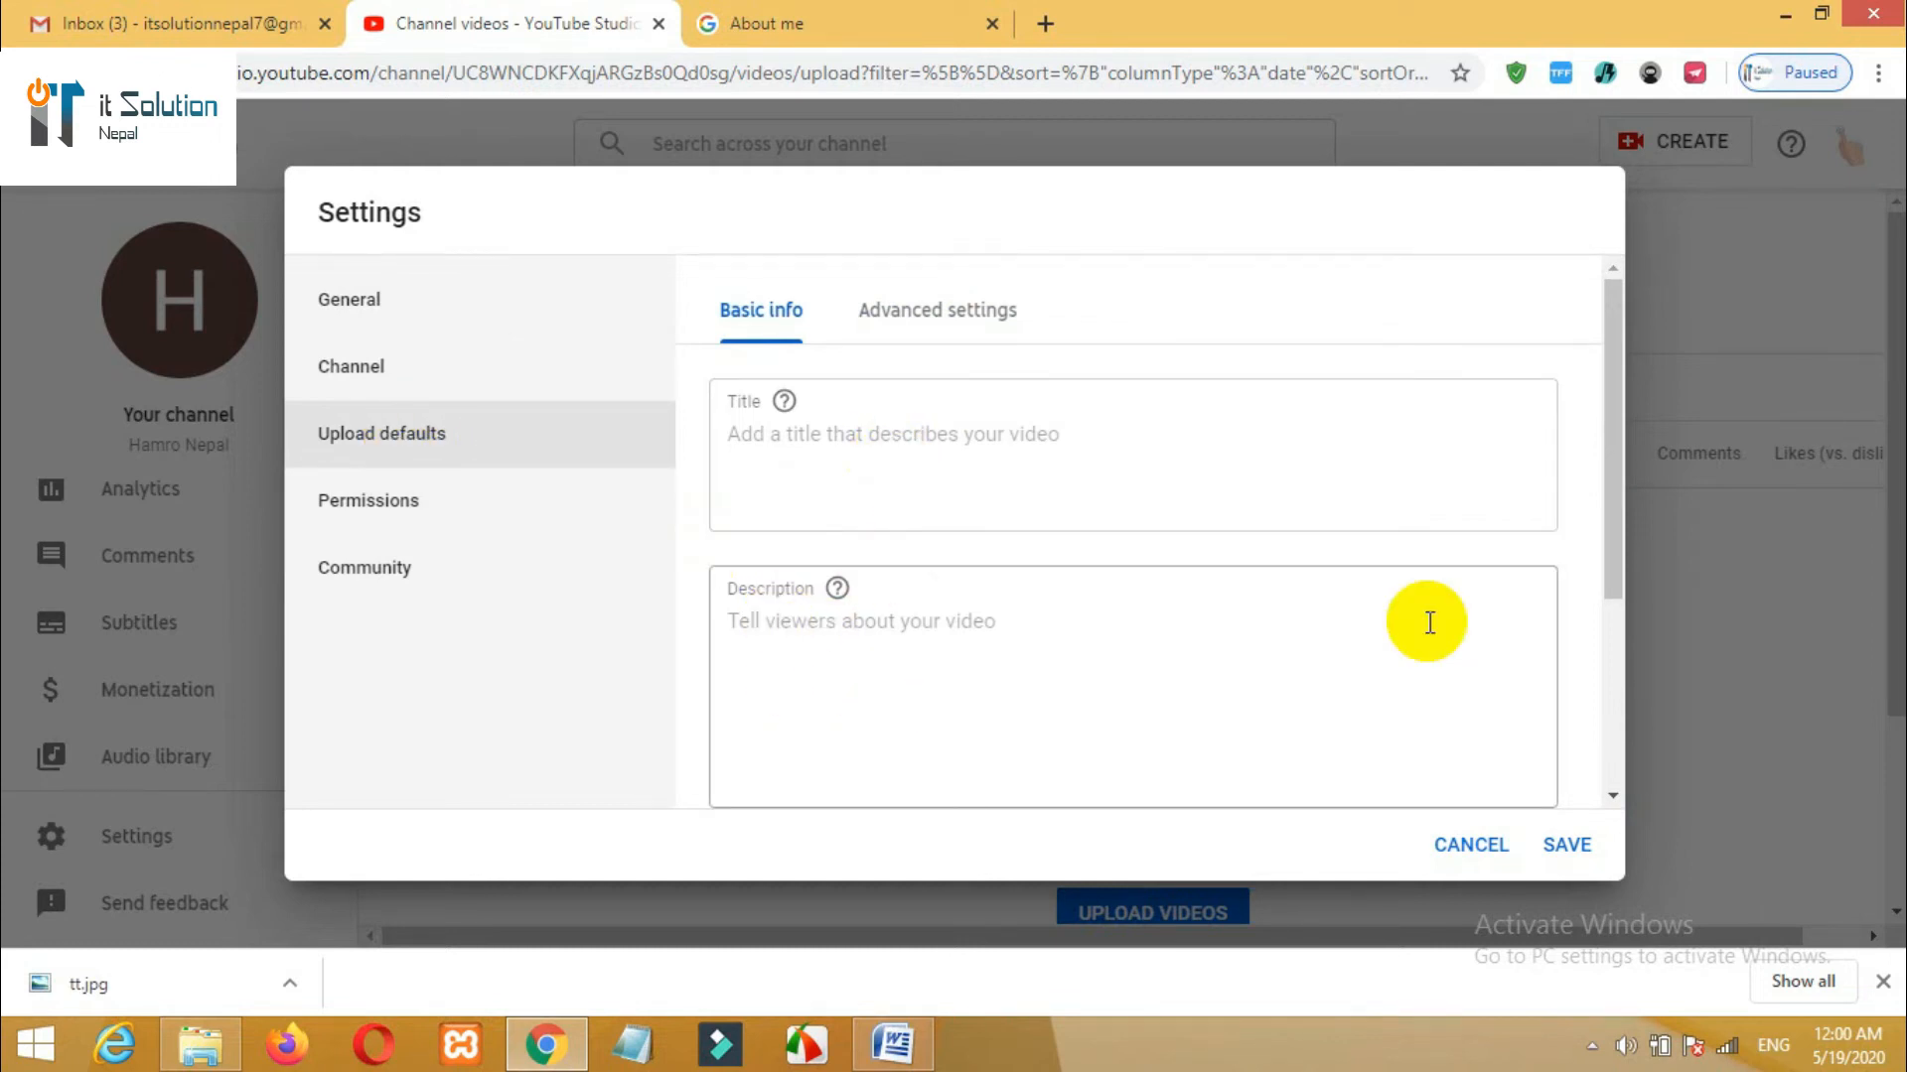
left_click_drag(1606, 529, 1590, 743)
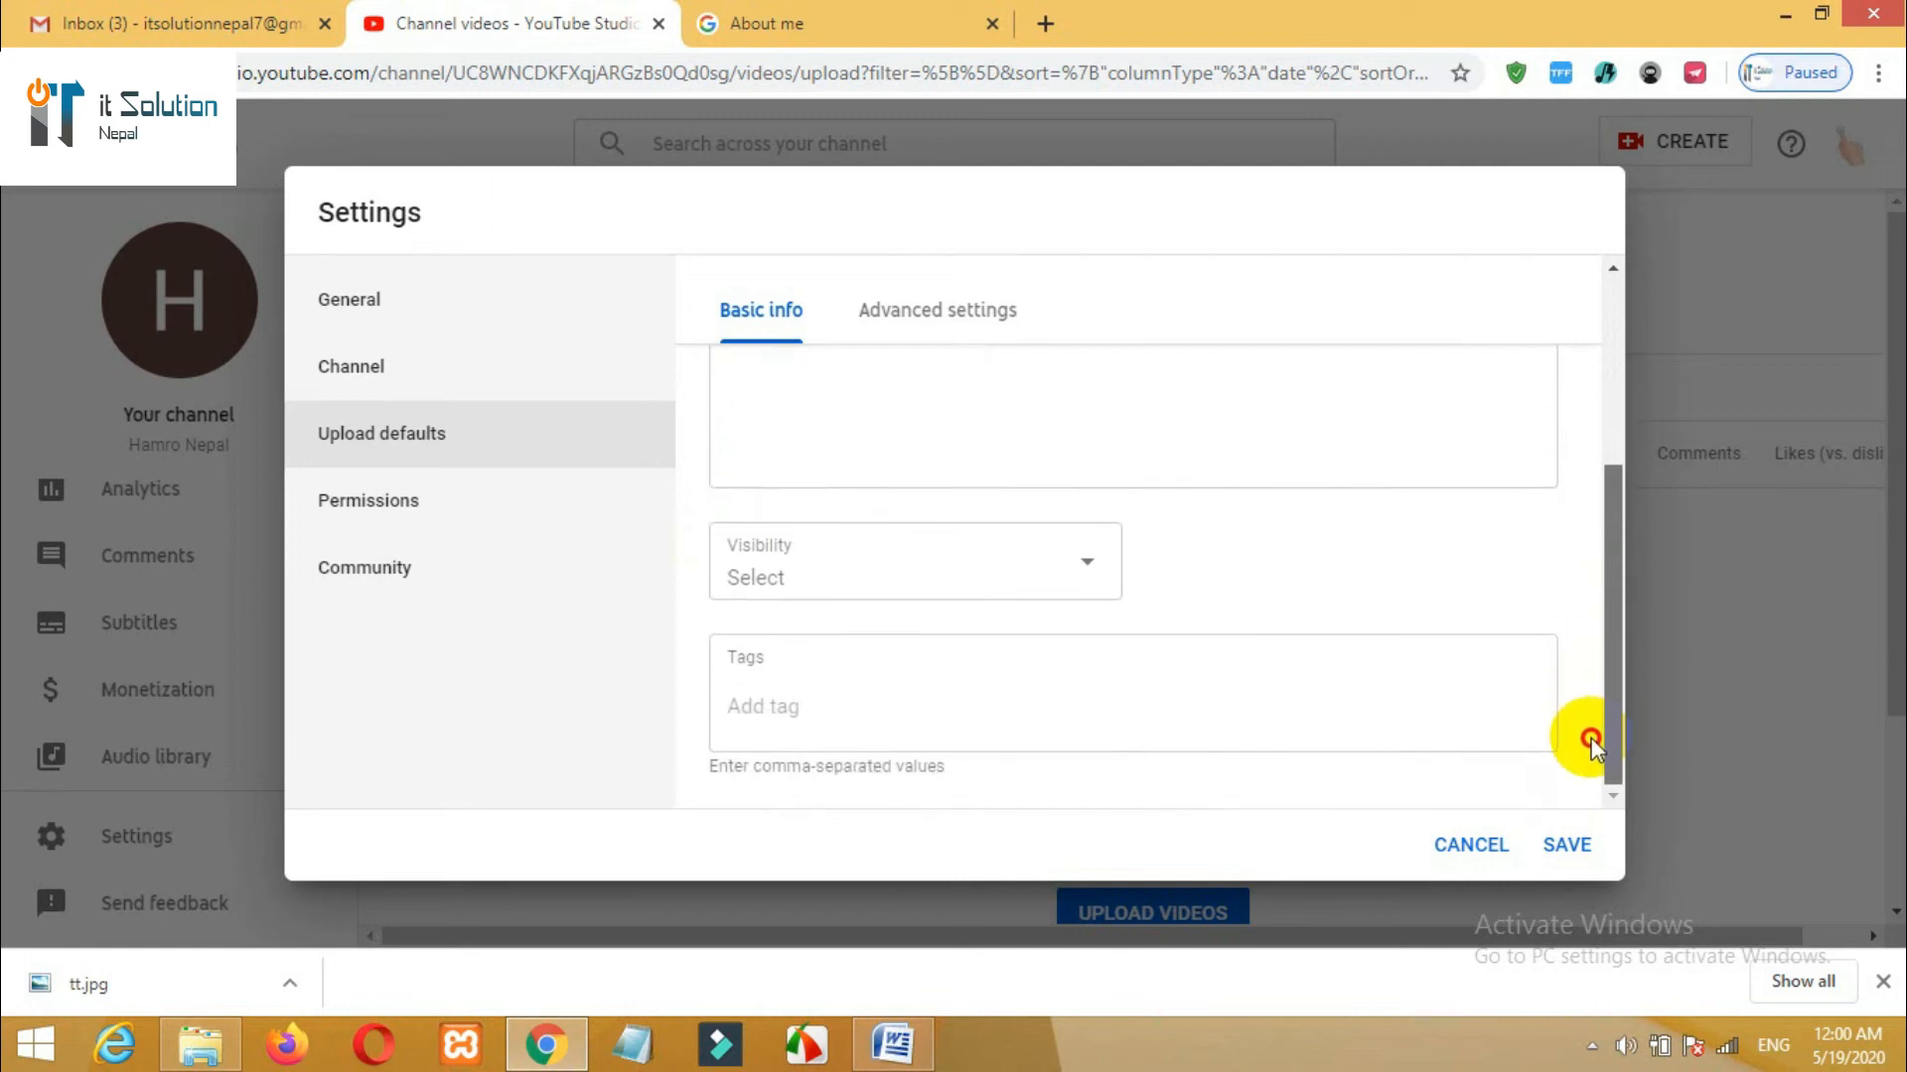
left_click(1093, 558)
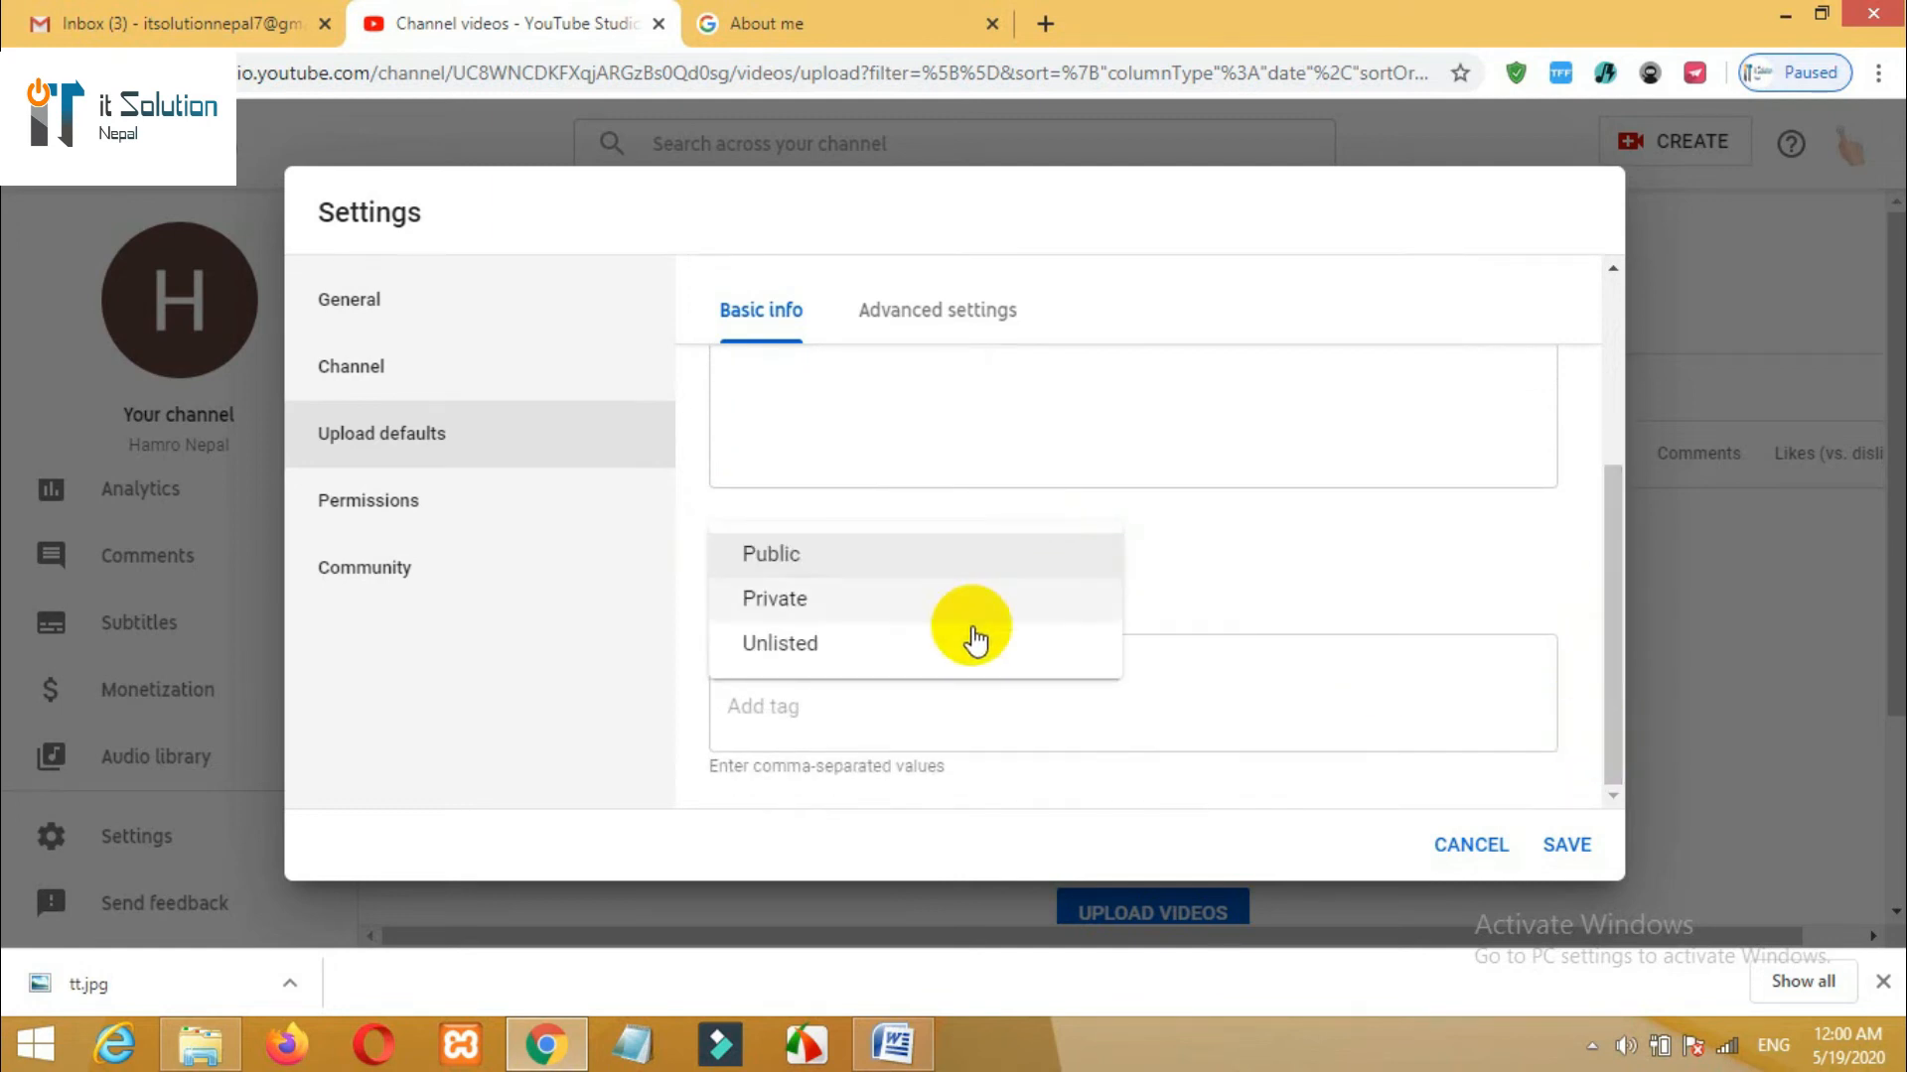
left_click(1557, 605)
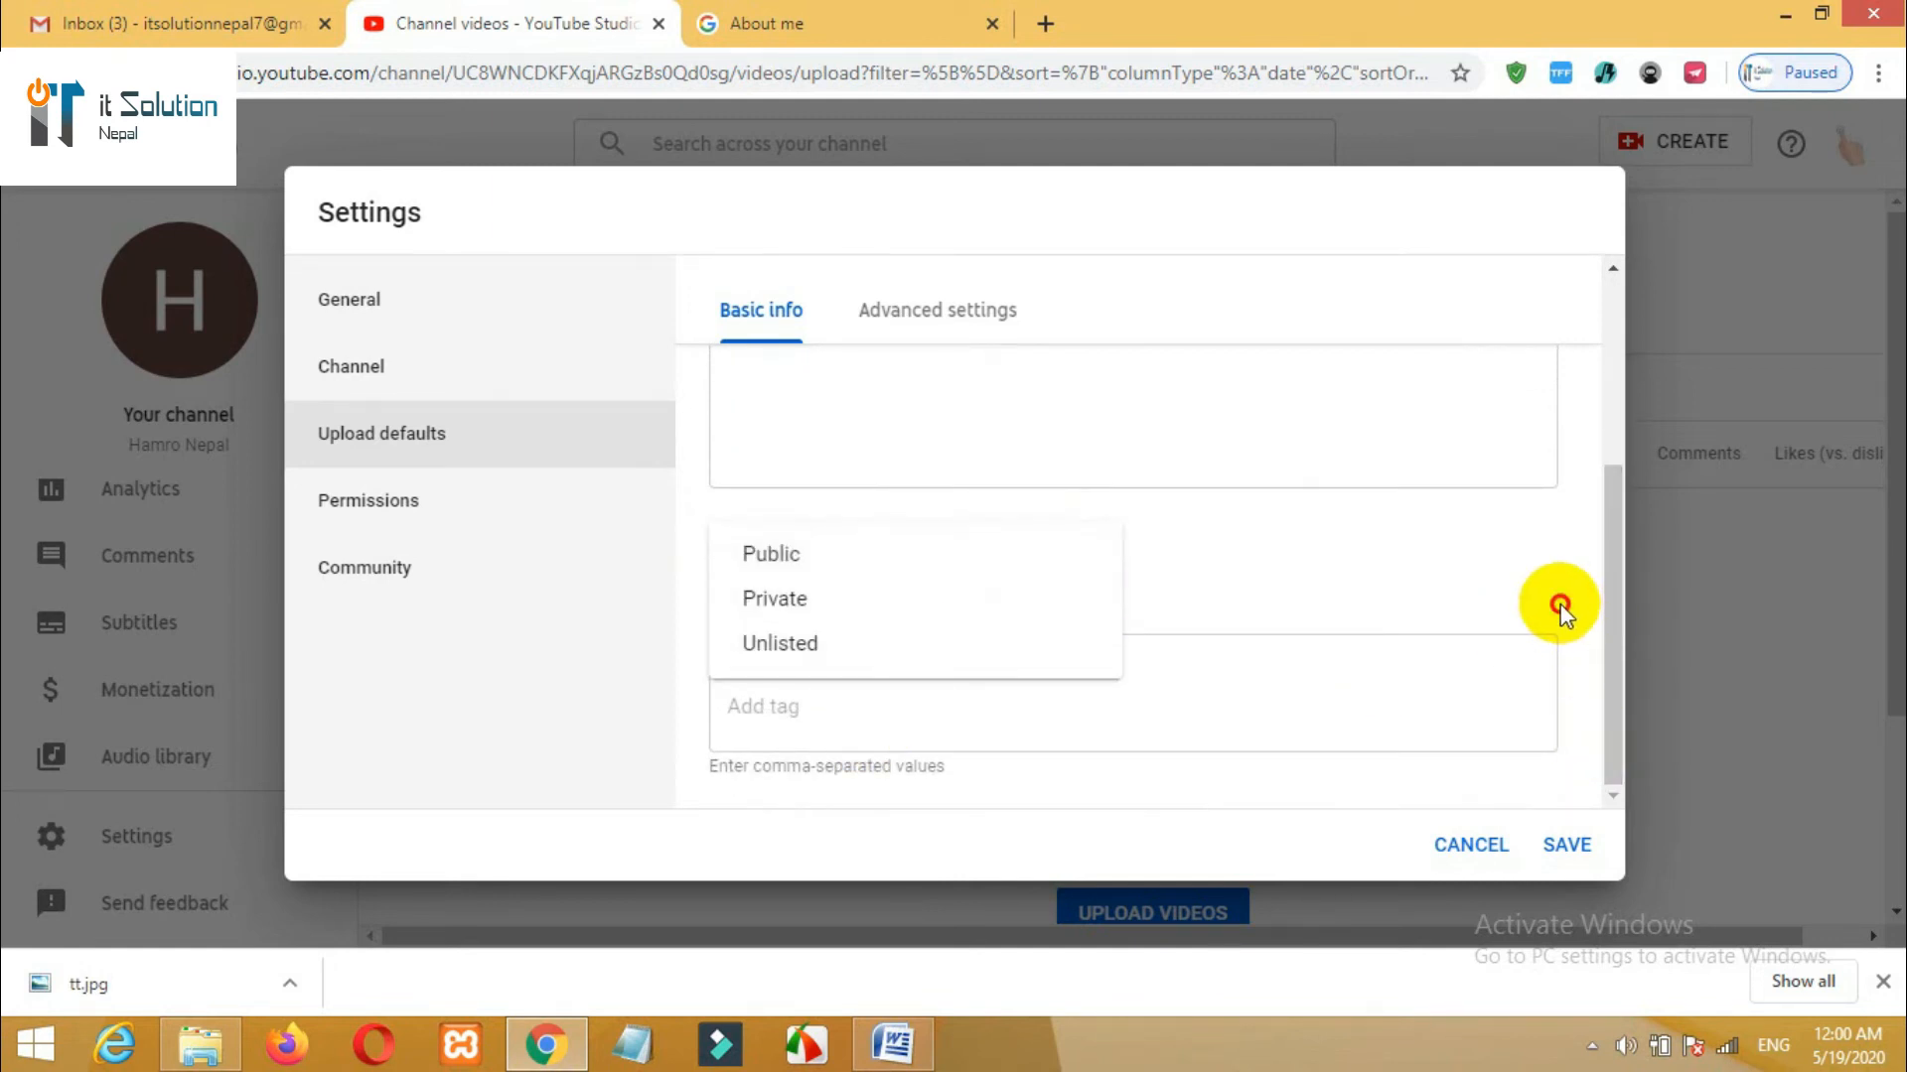
- Review the permissions and community filter settings, and save the channel settings
left_click(389, 503)
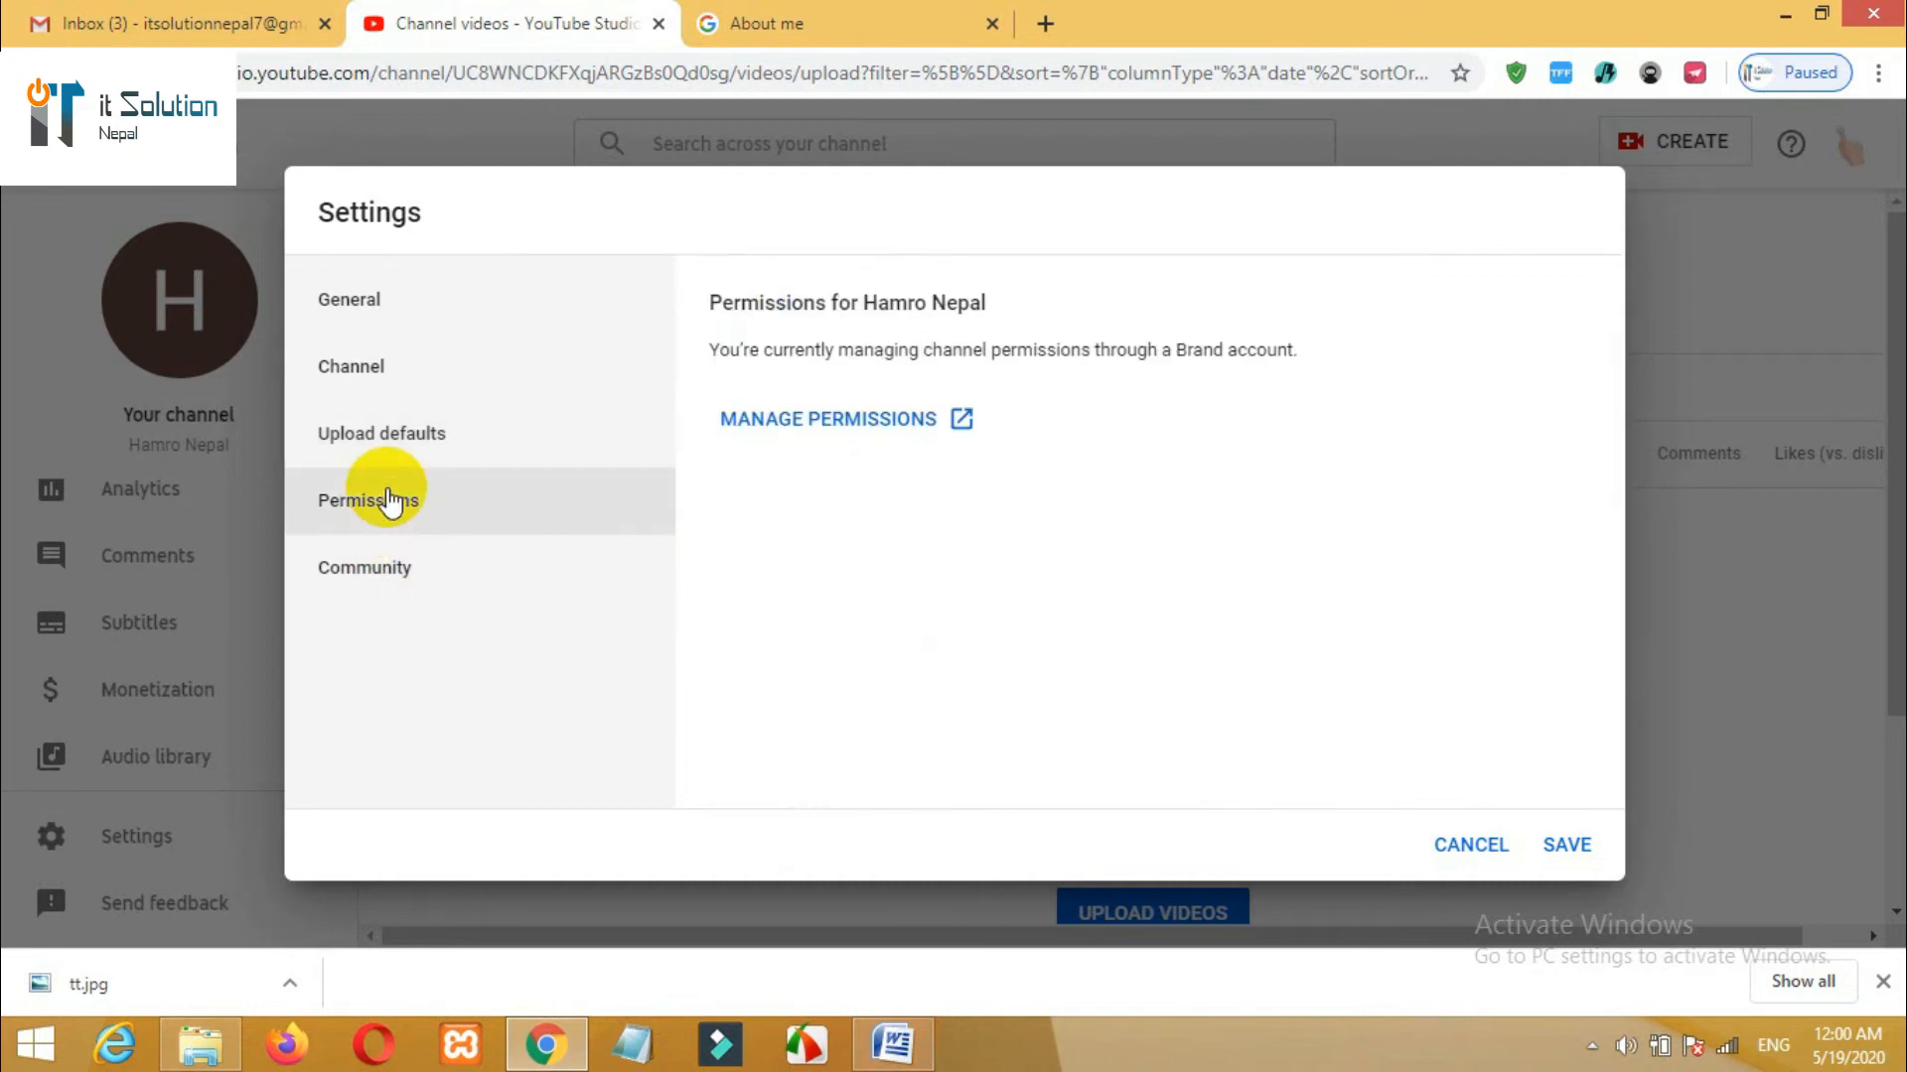
left_click(359, 571)
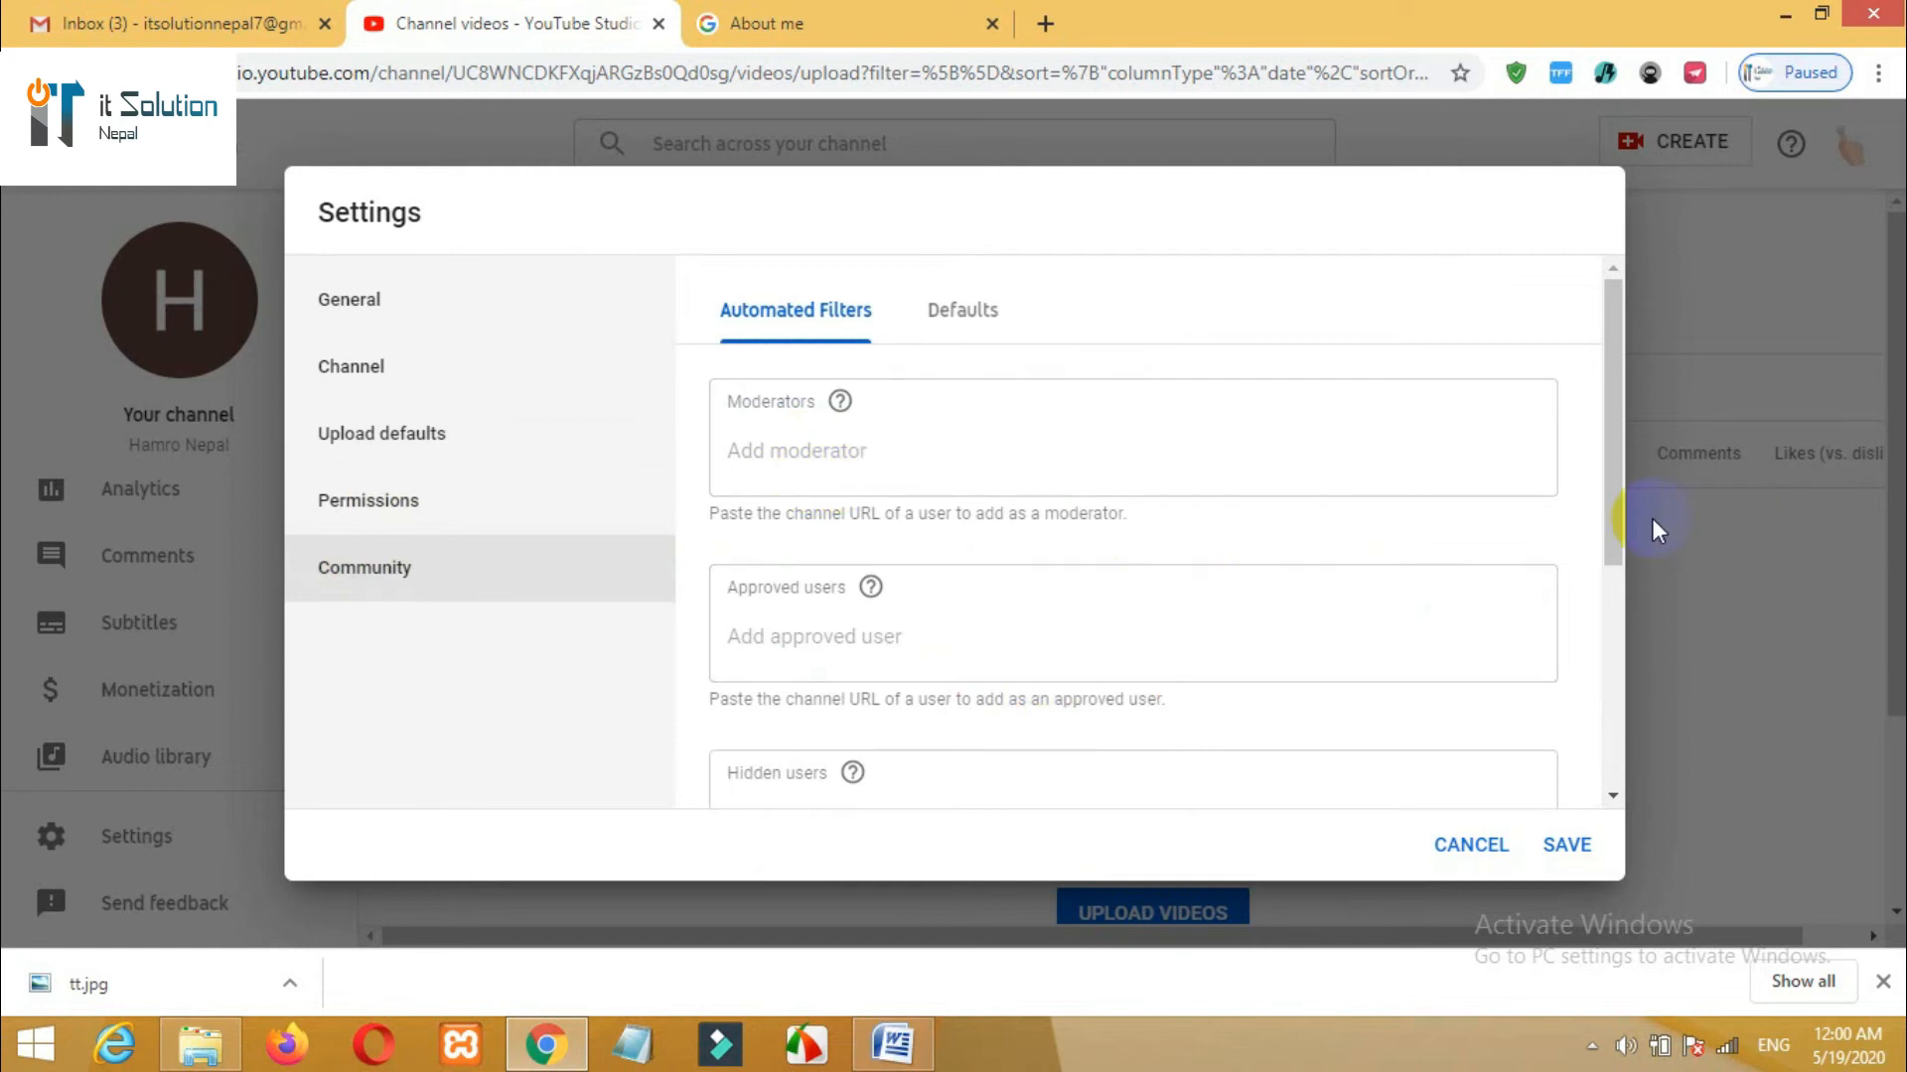
left_click_drag(1613, 538, 1619, 849)
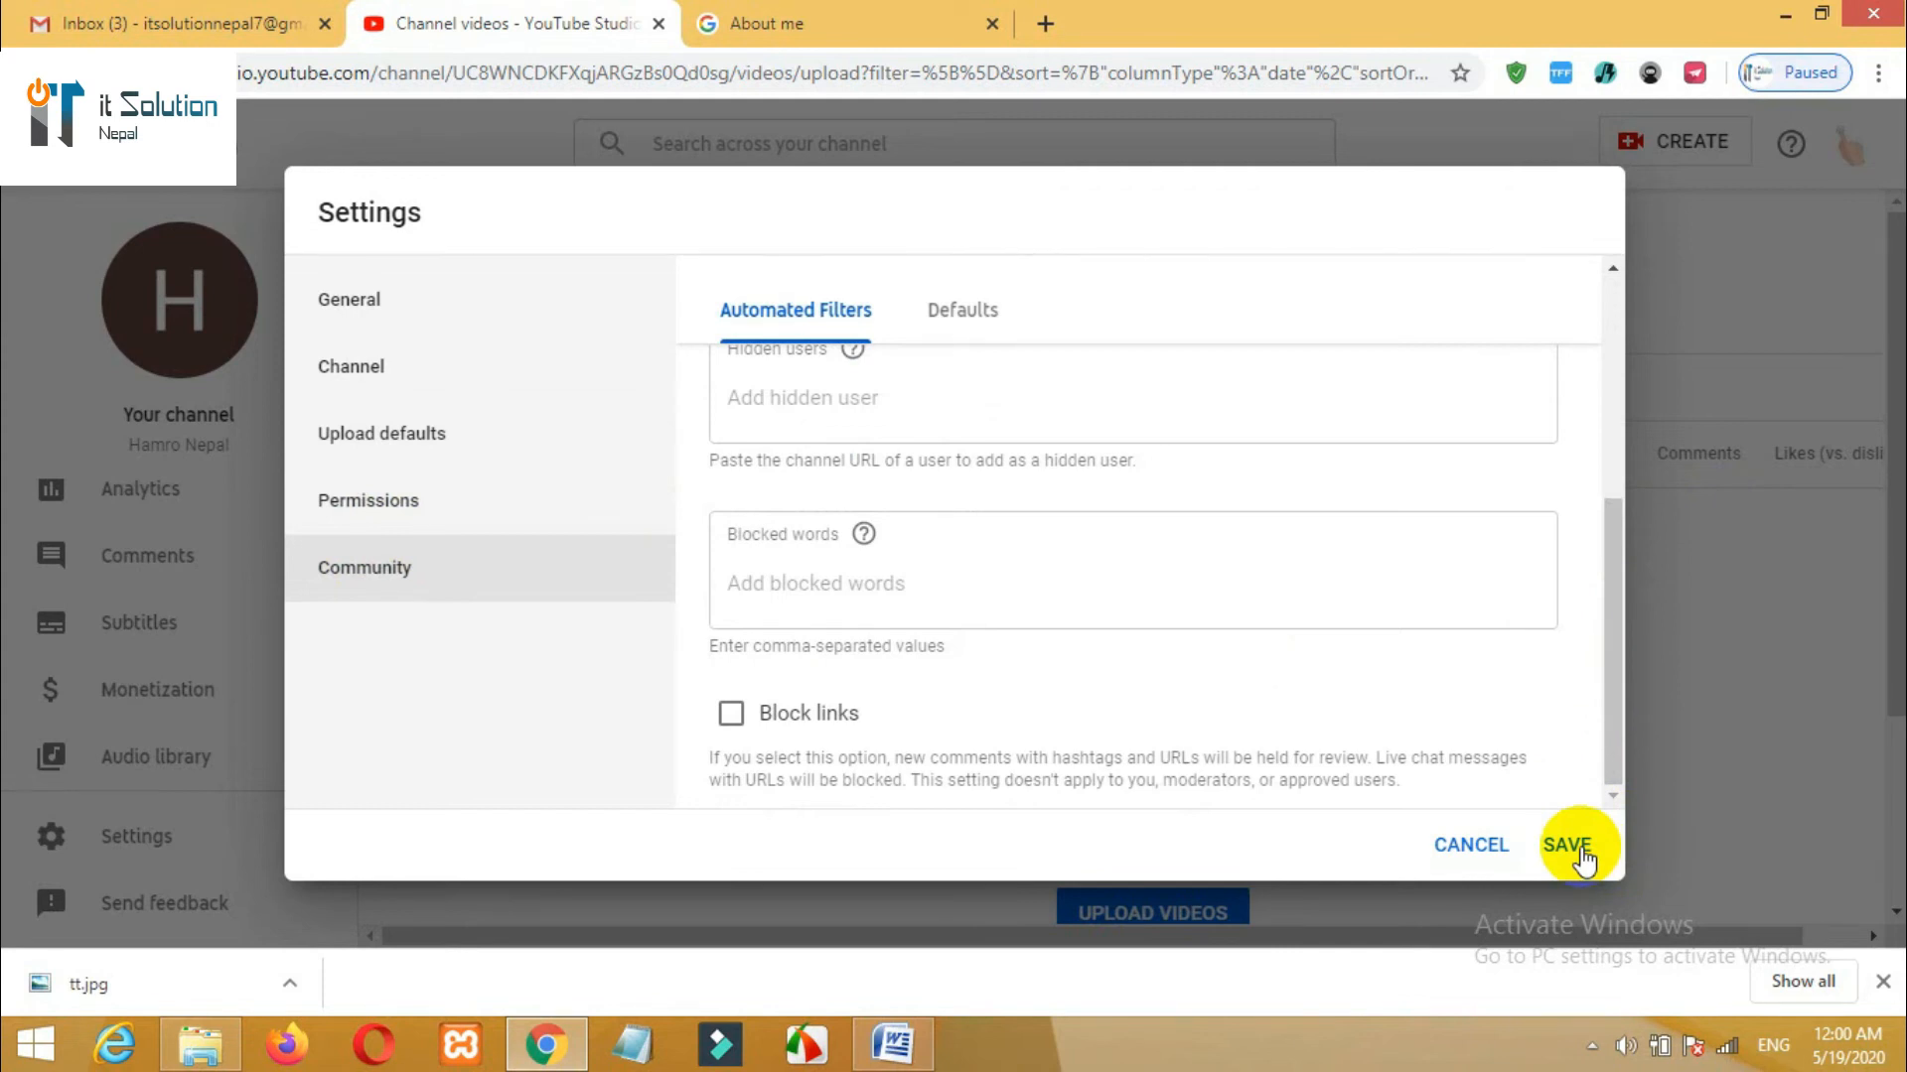
left_click(1581, 850)
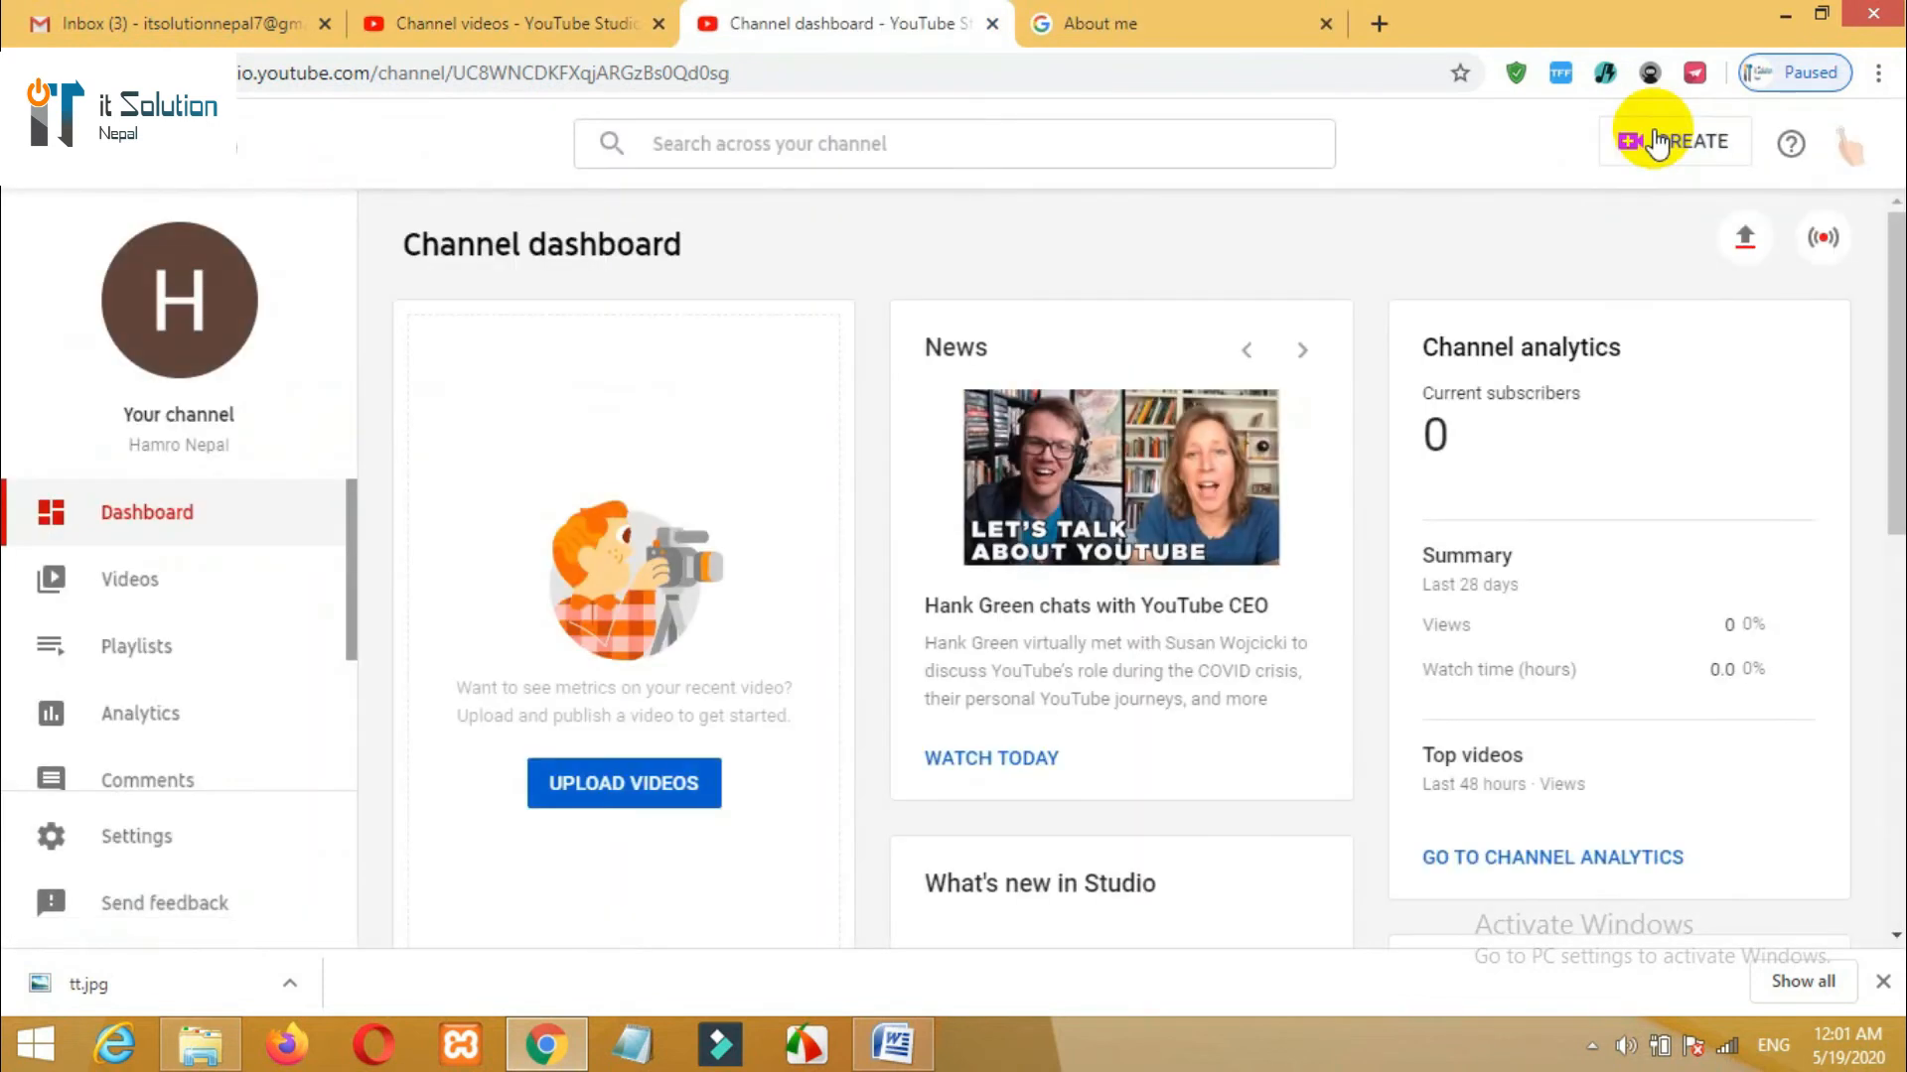
- Upload the video file "How to get final" from the Desktop to the channel
left_click(1746, 247)
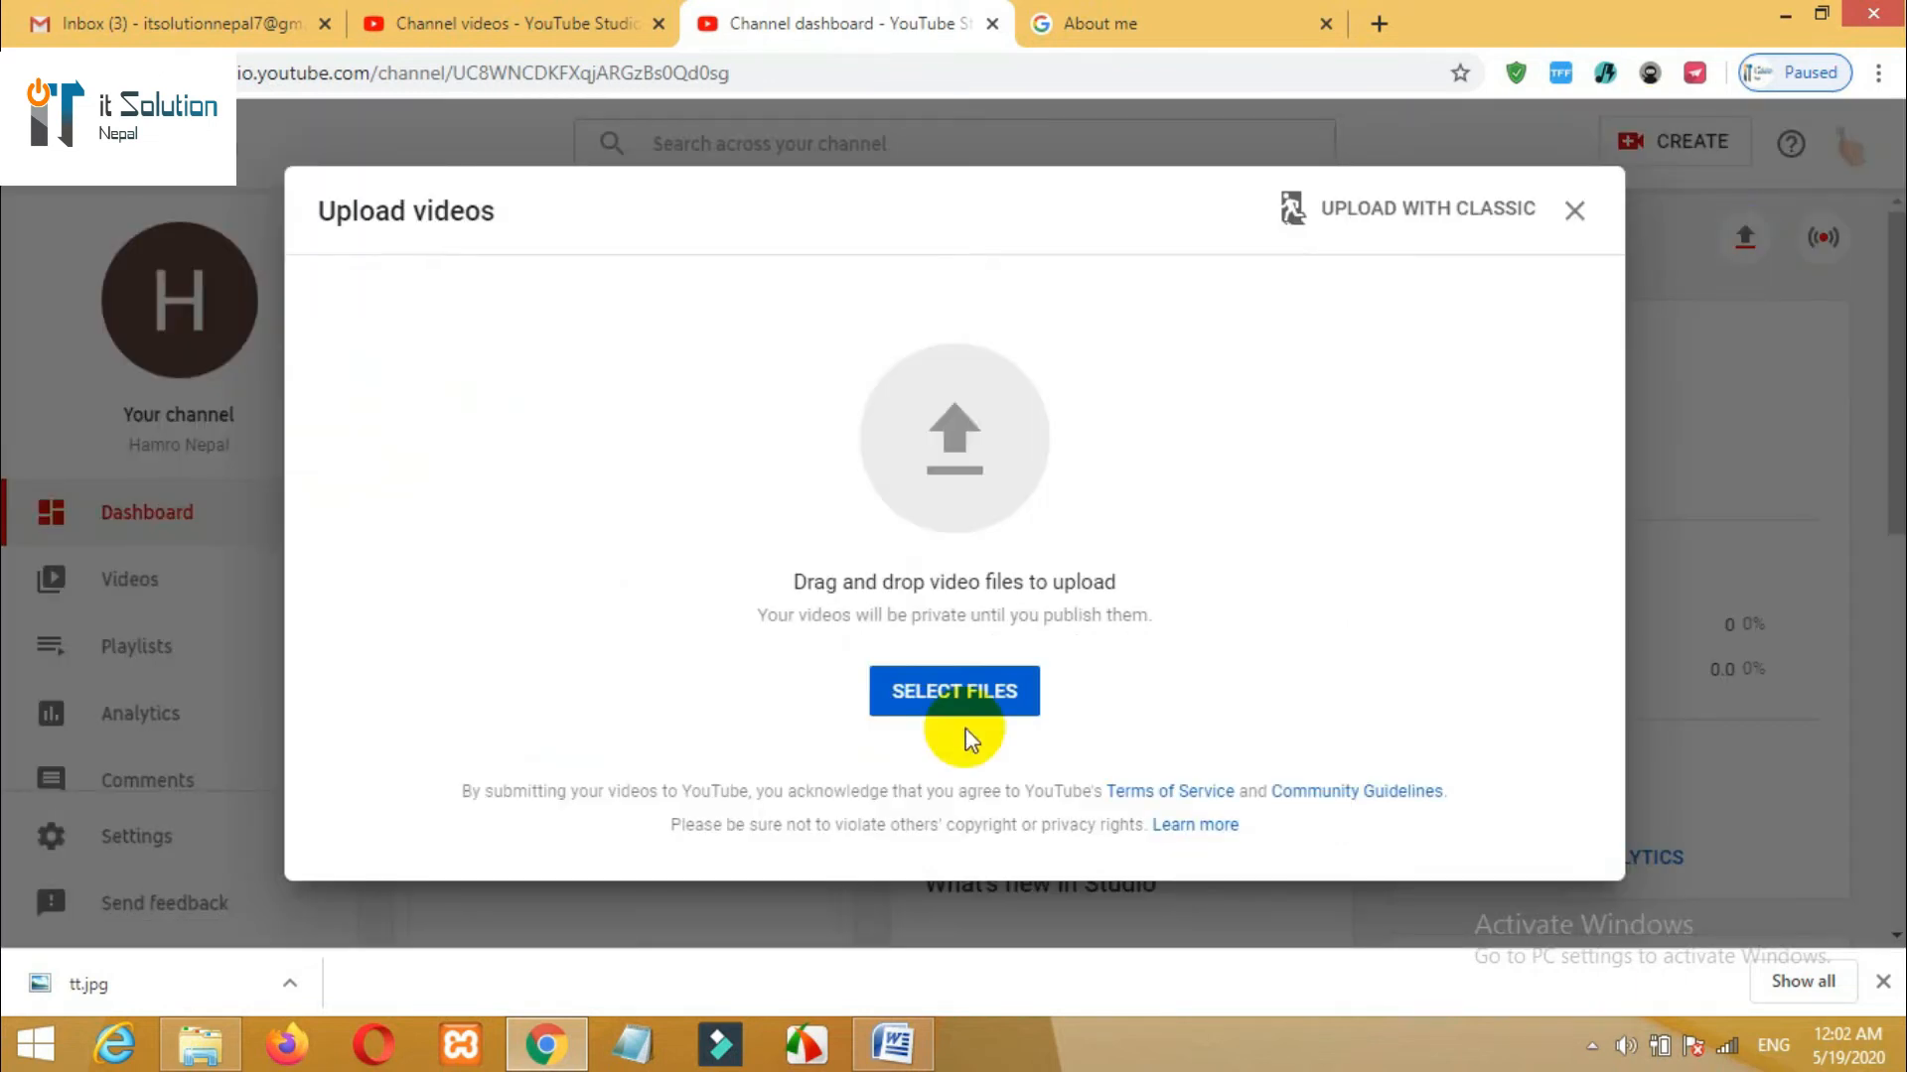
left_click(953, 444)
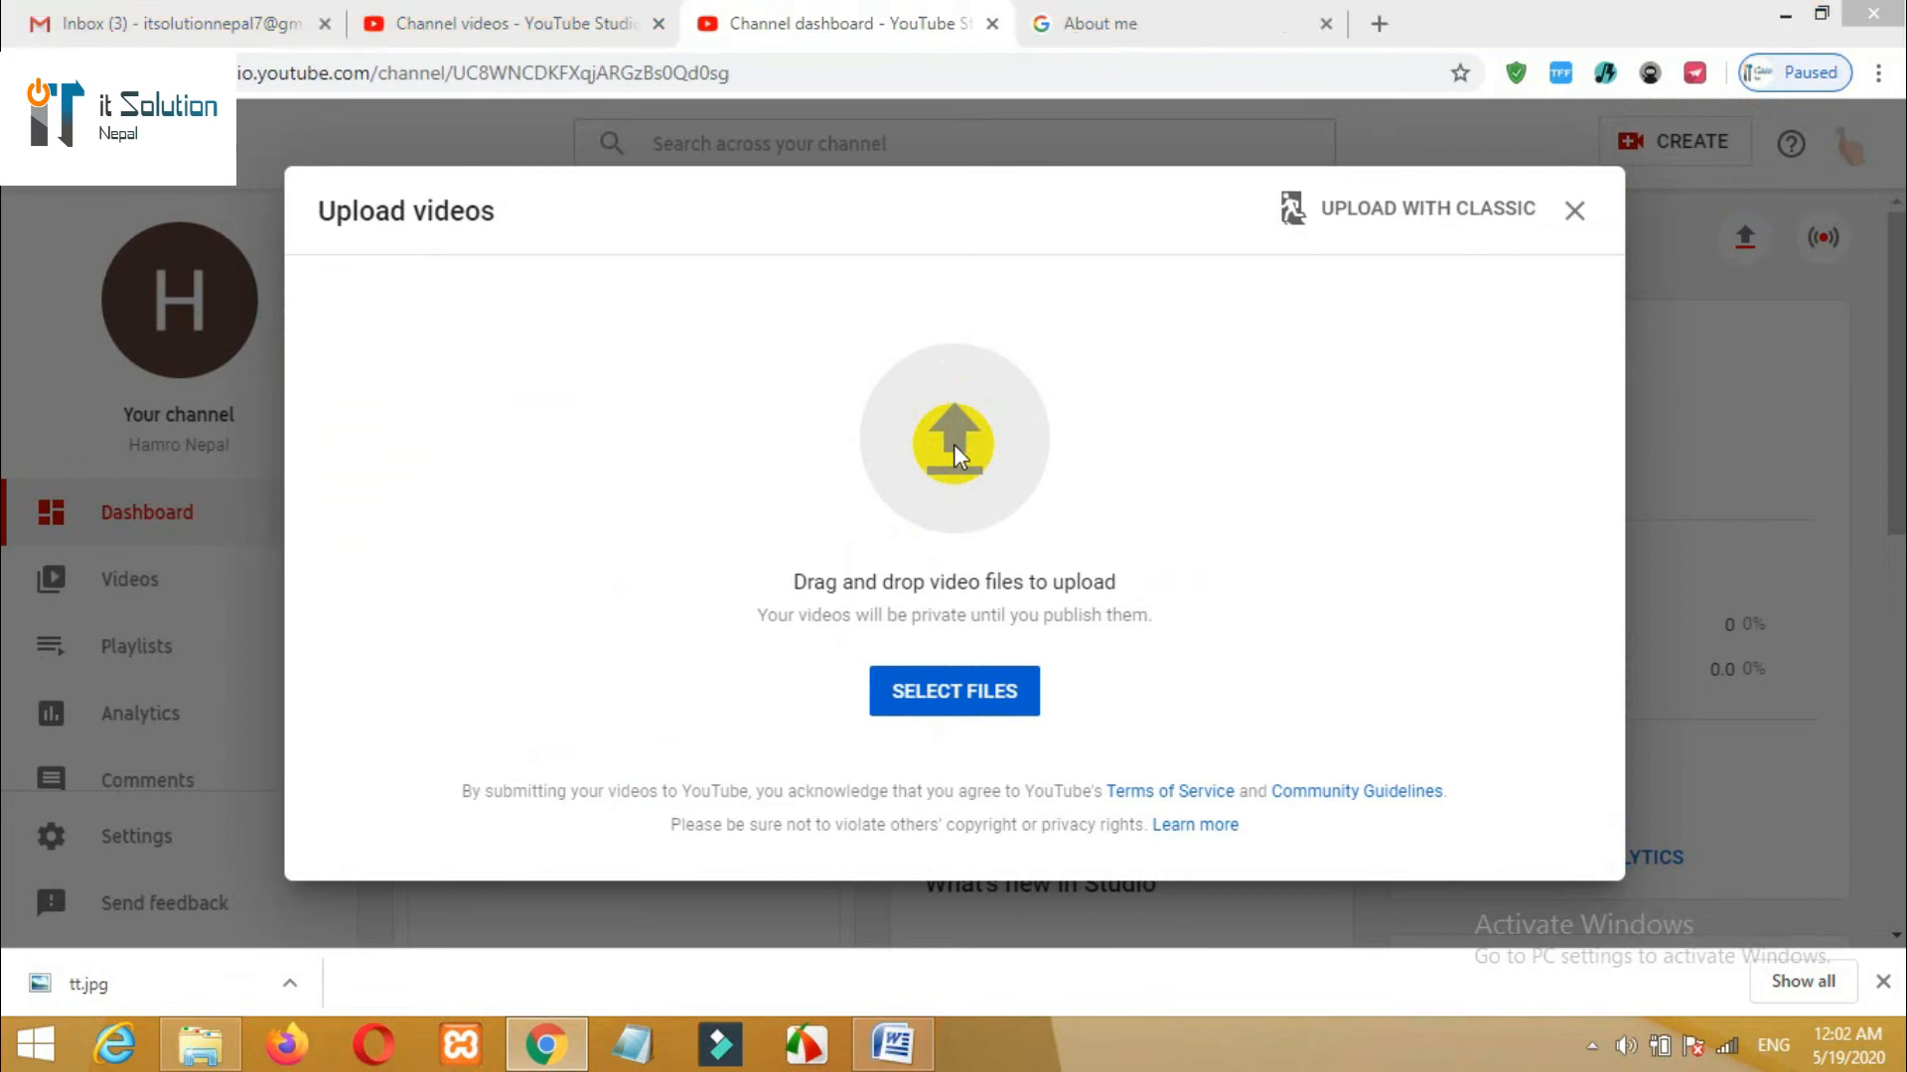
left_click_drag(1319, 240, 1325, 429)
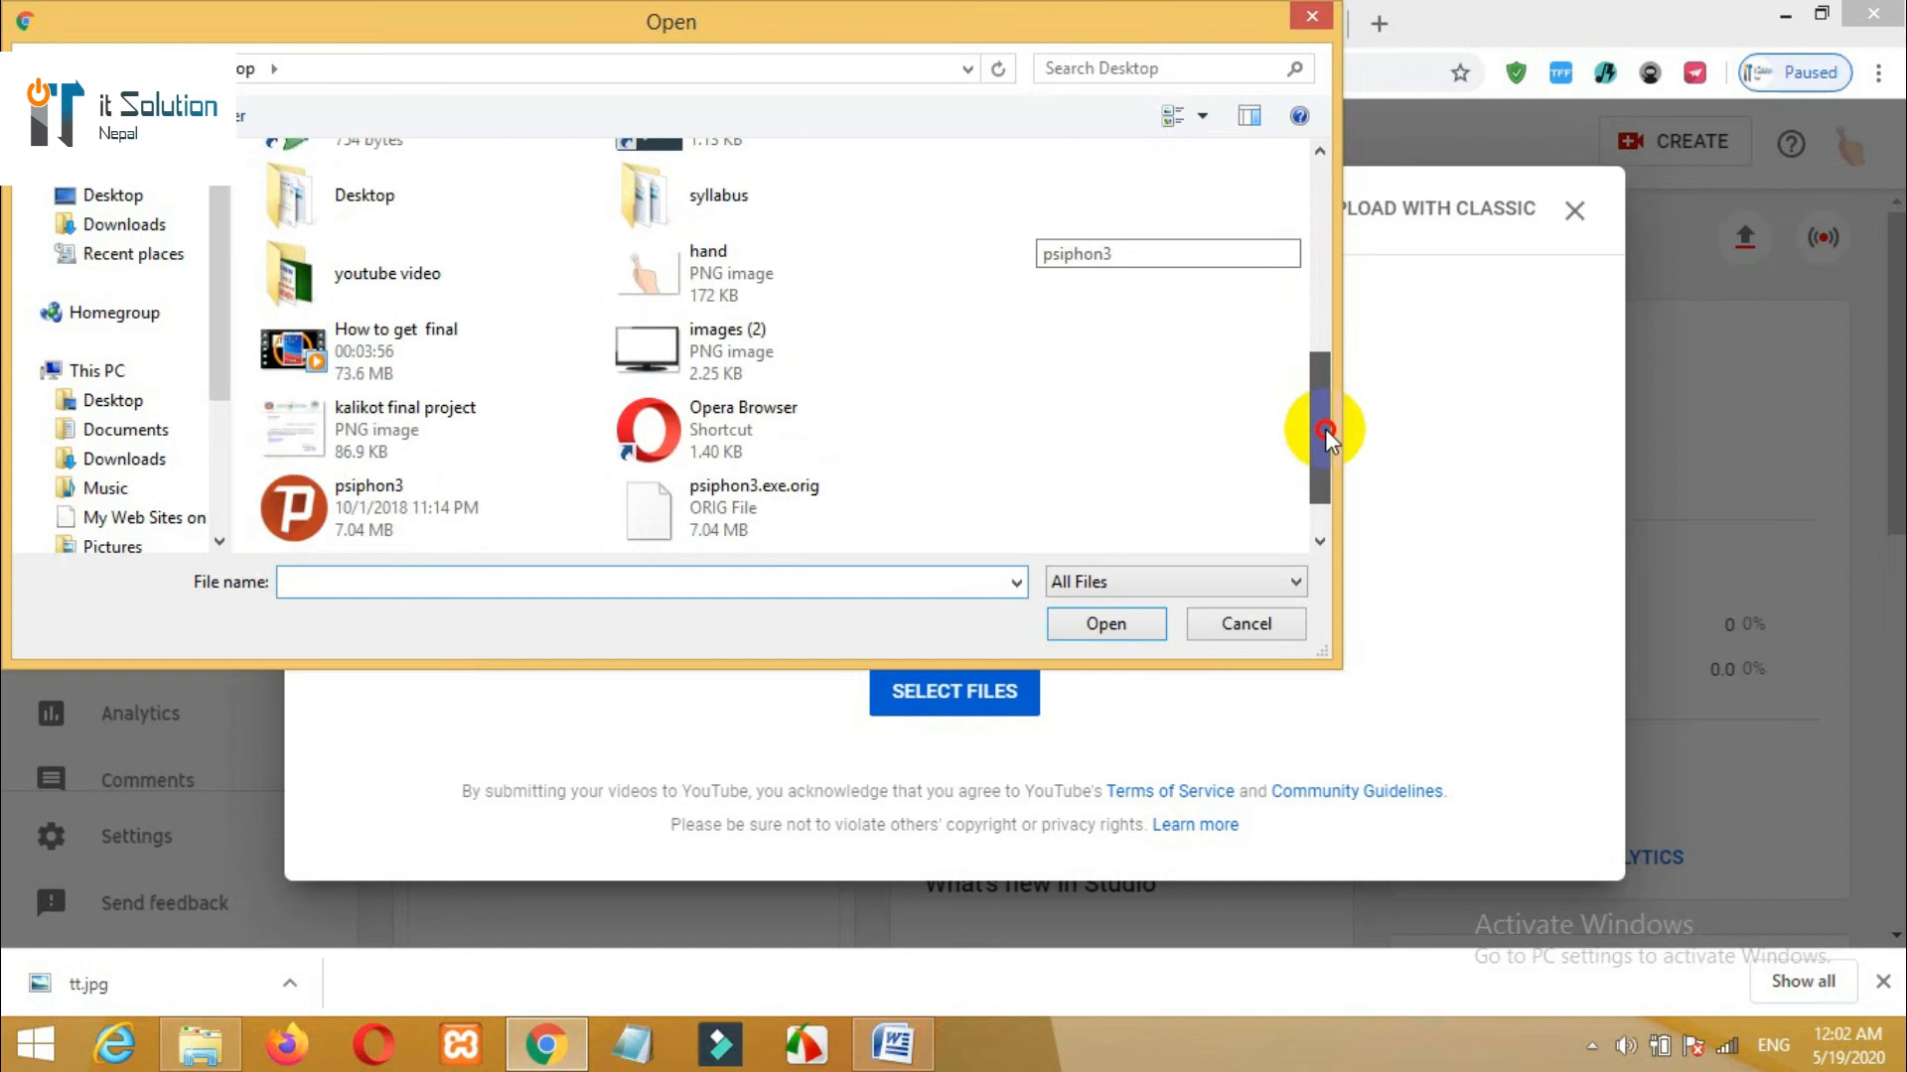
double_click(451, 374)
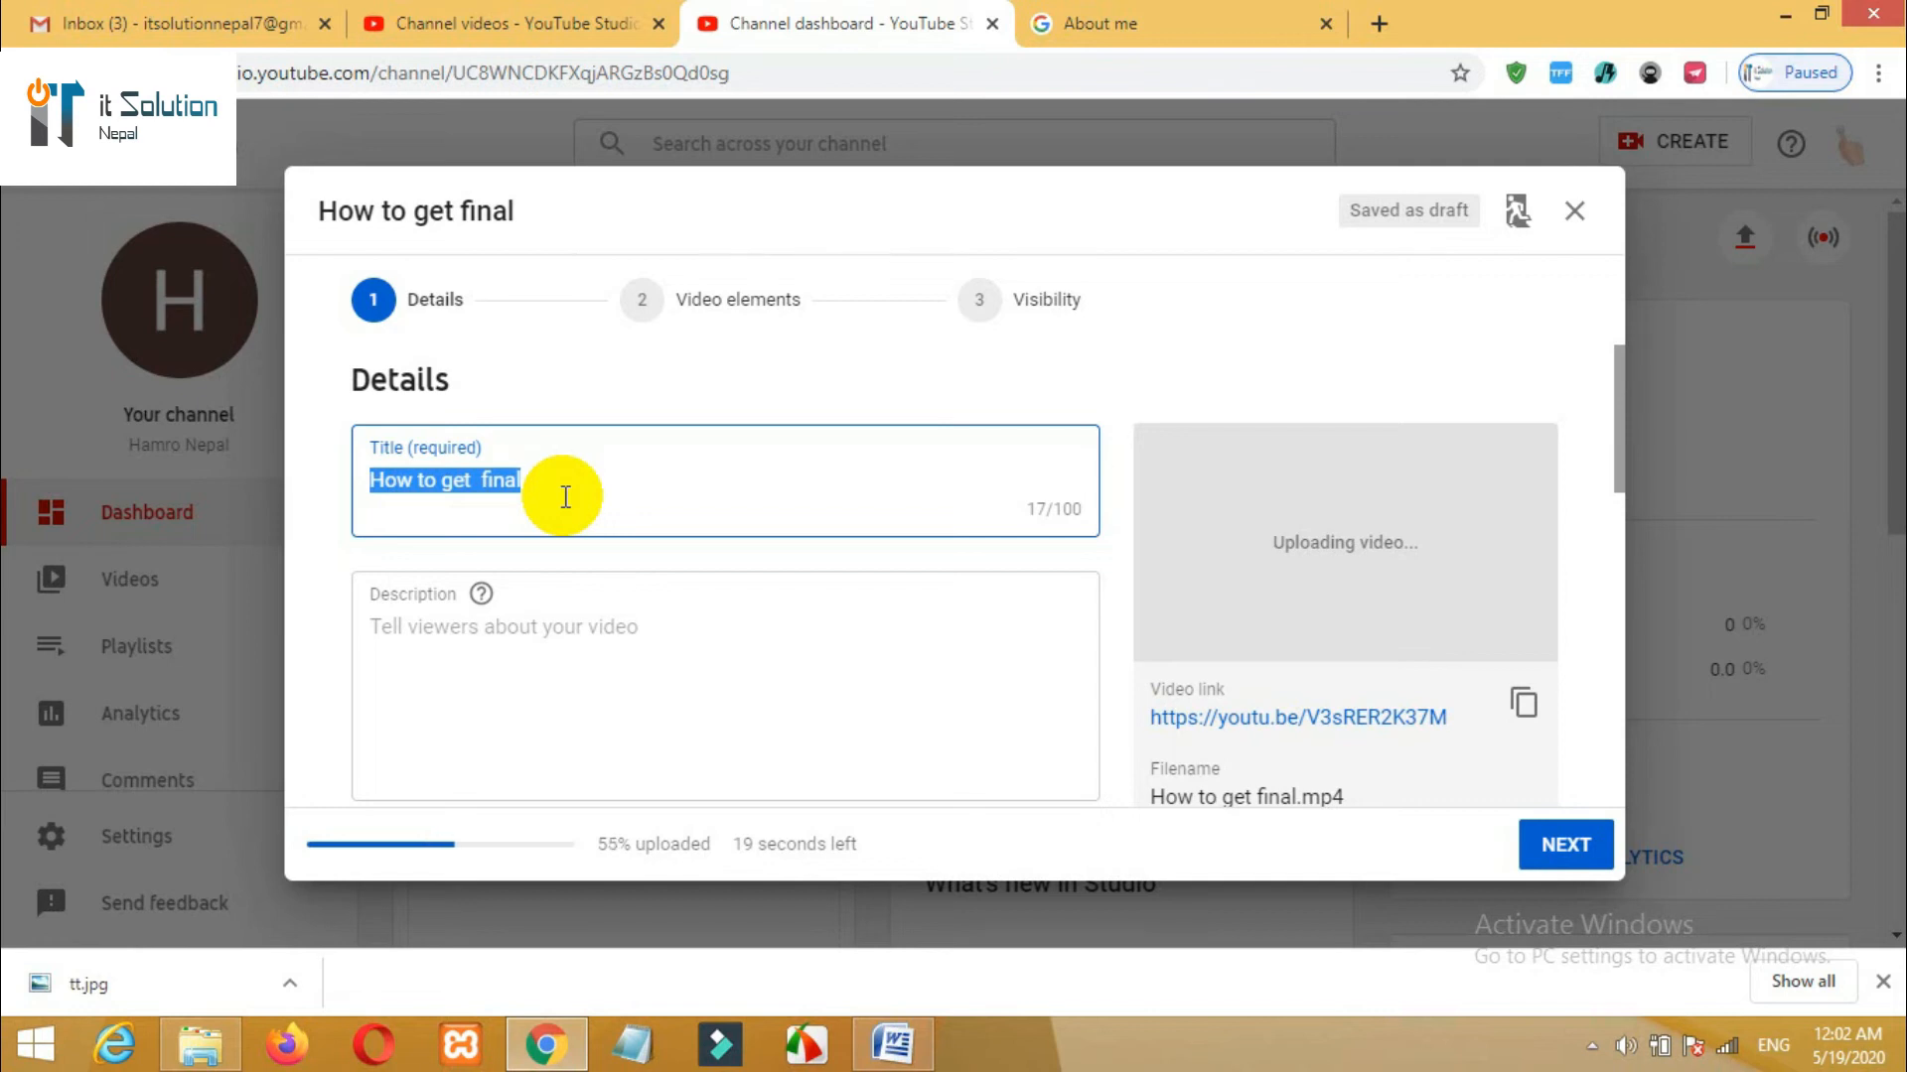
- Look through the uploaded video's title, description, thumbnail and playlist details
left_click_drag(1615, 447, 1617, 473)
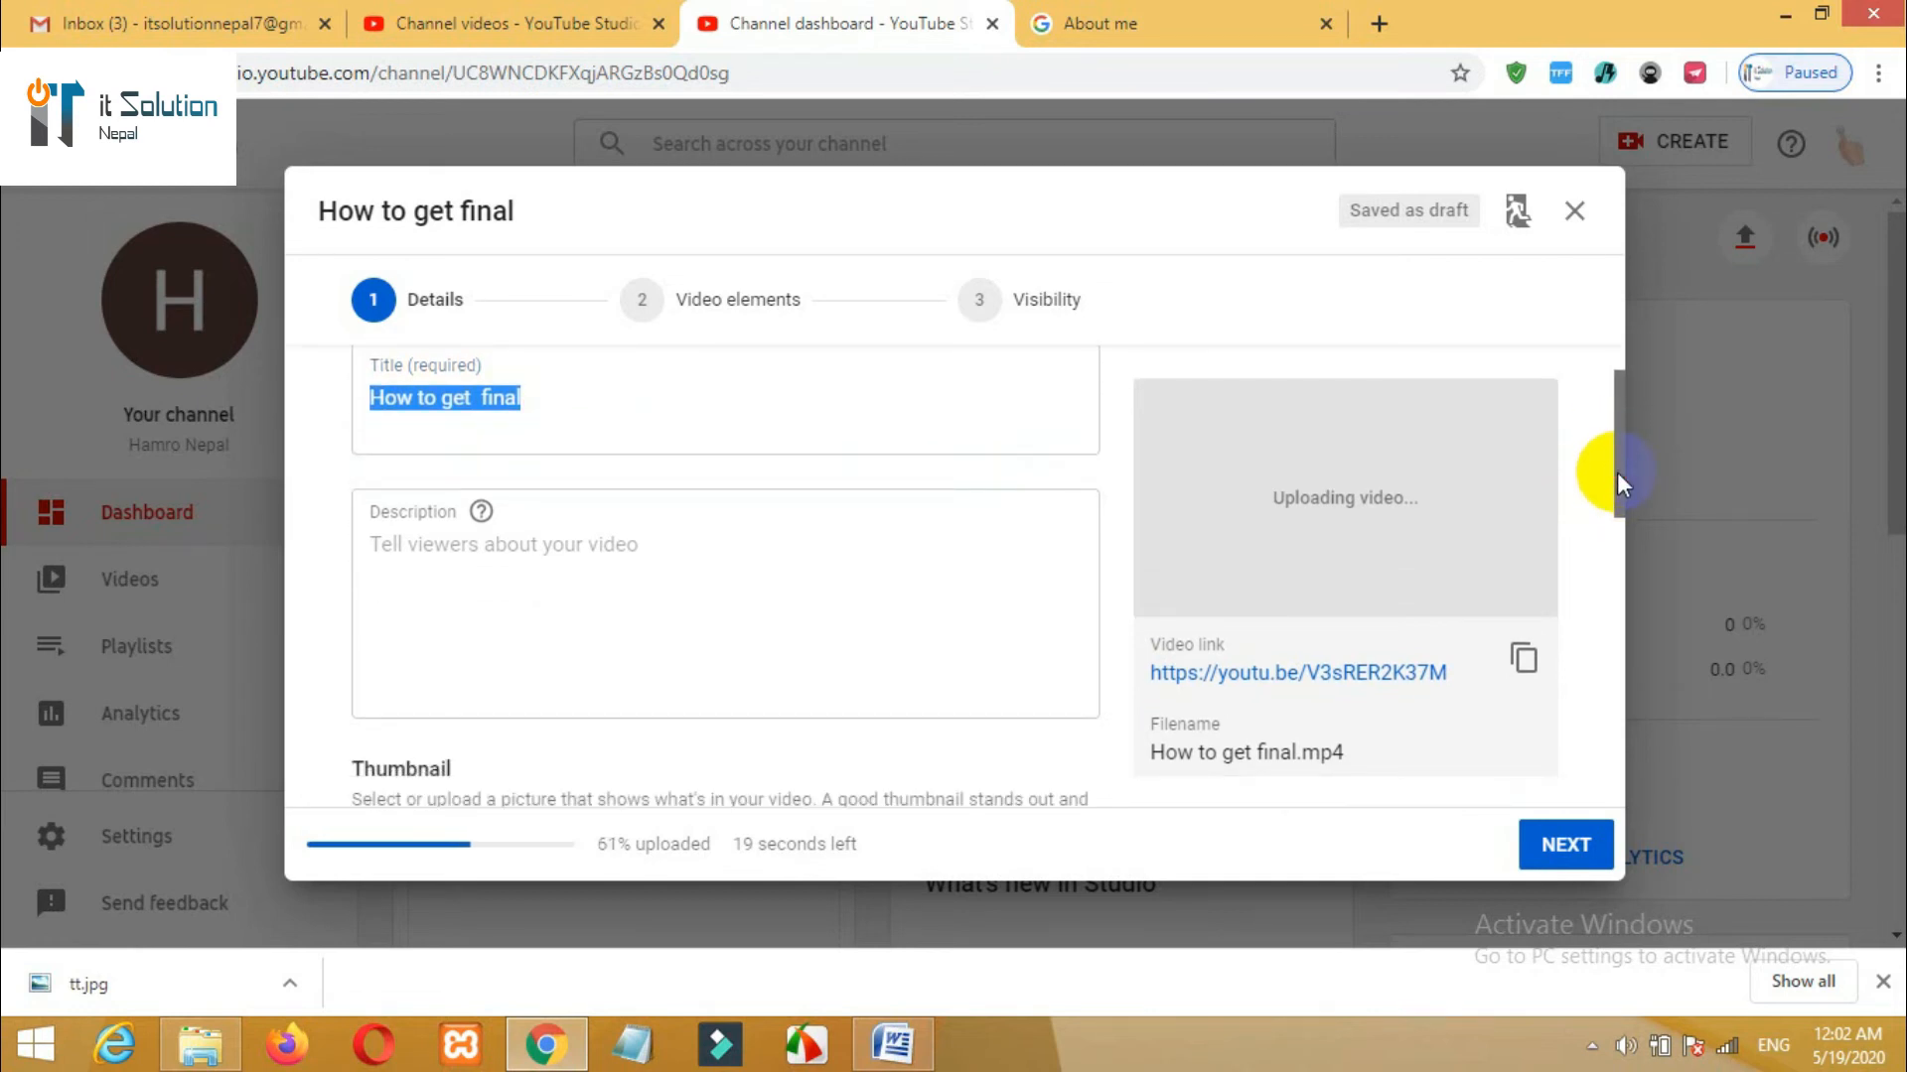
left_click(649, 569)
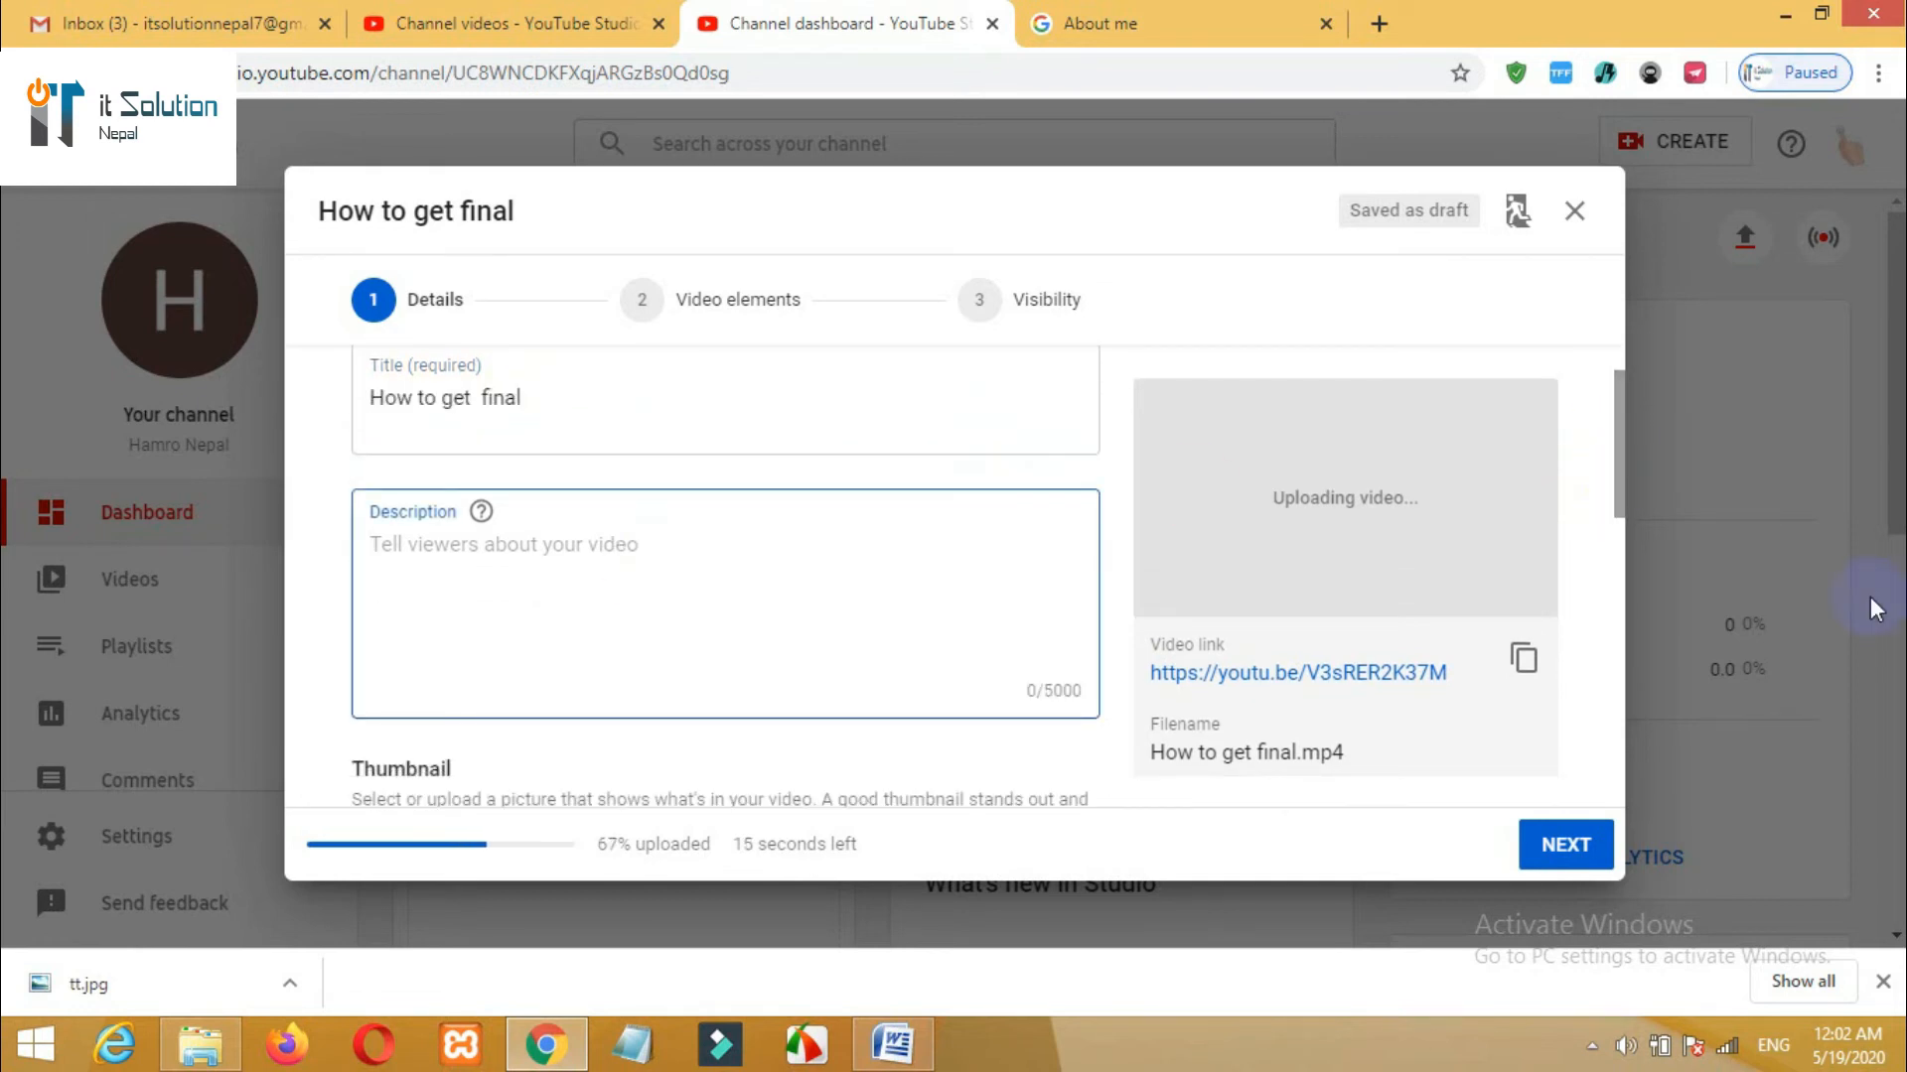
left_click_drag(1621, 470, 1620, 557)
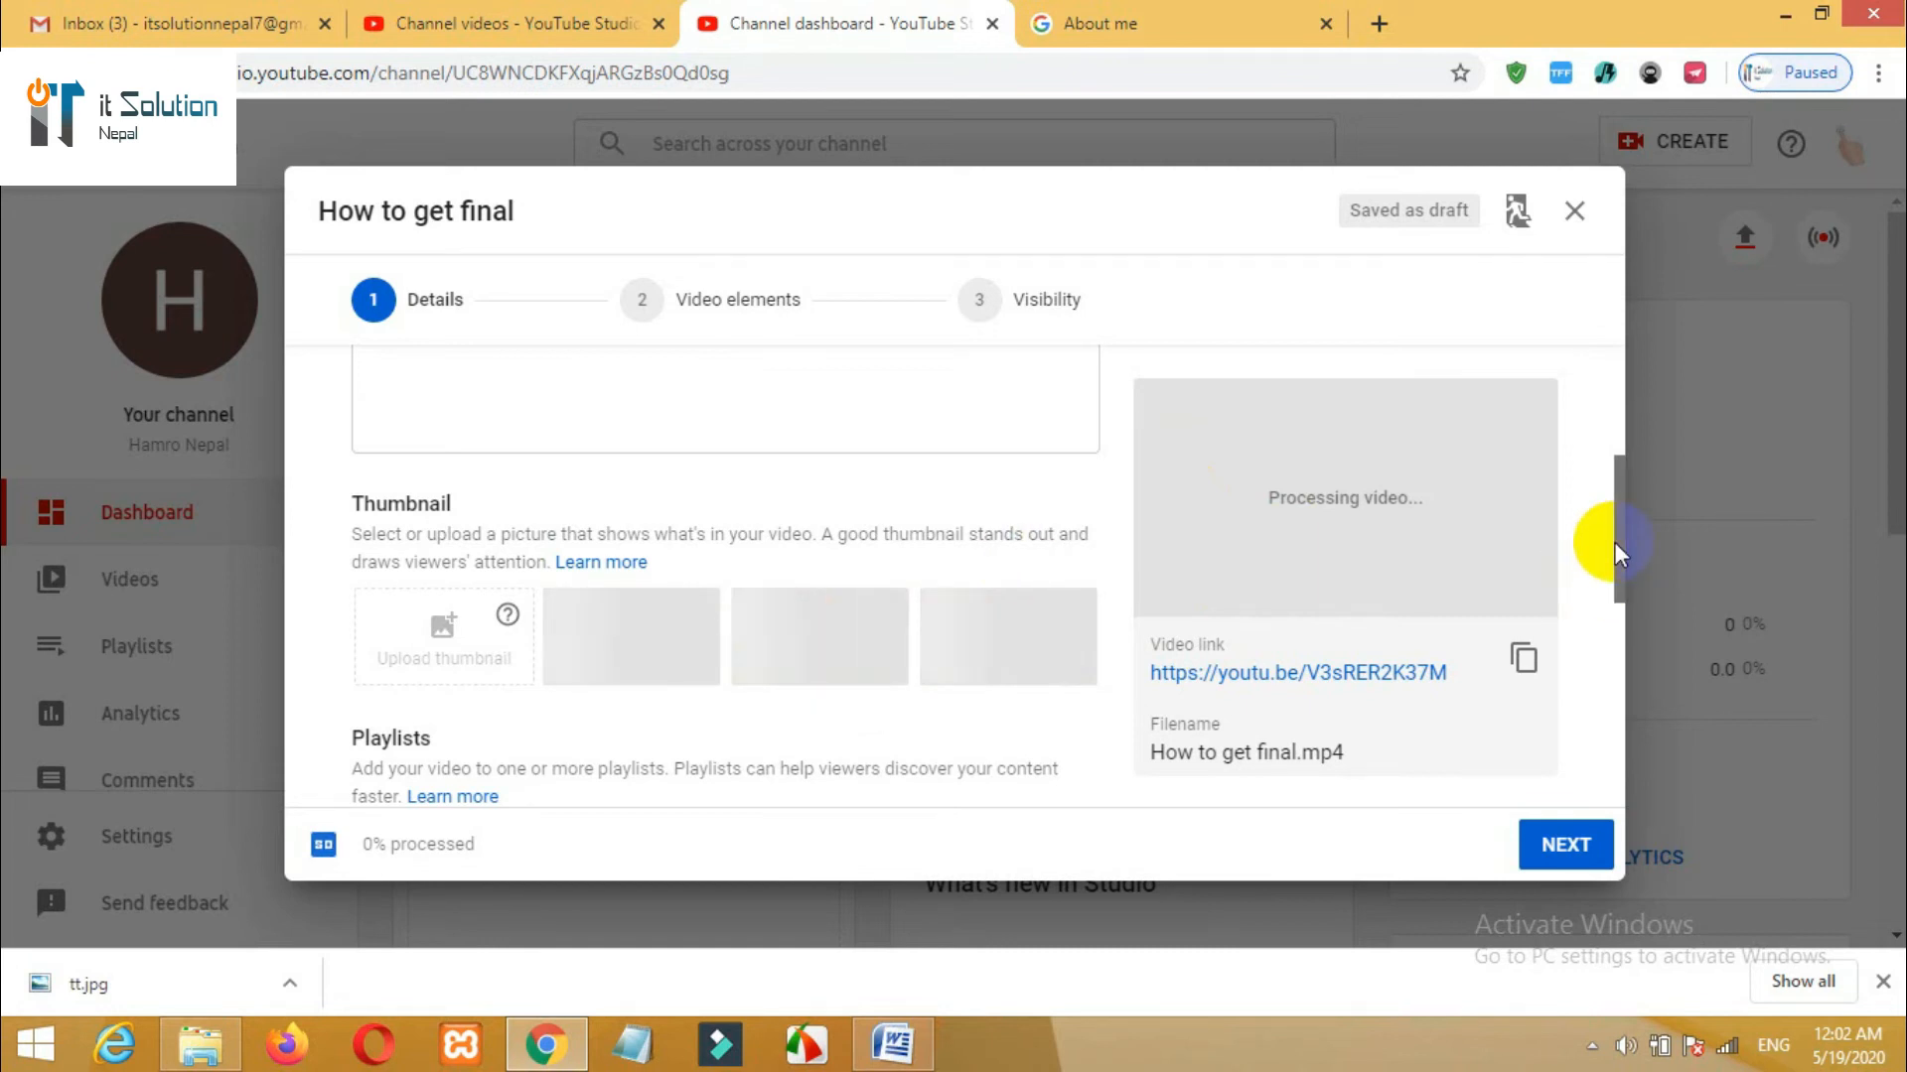
left_click_drag(1614, 542, 1616, 629)
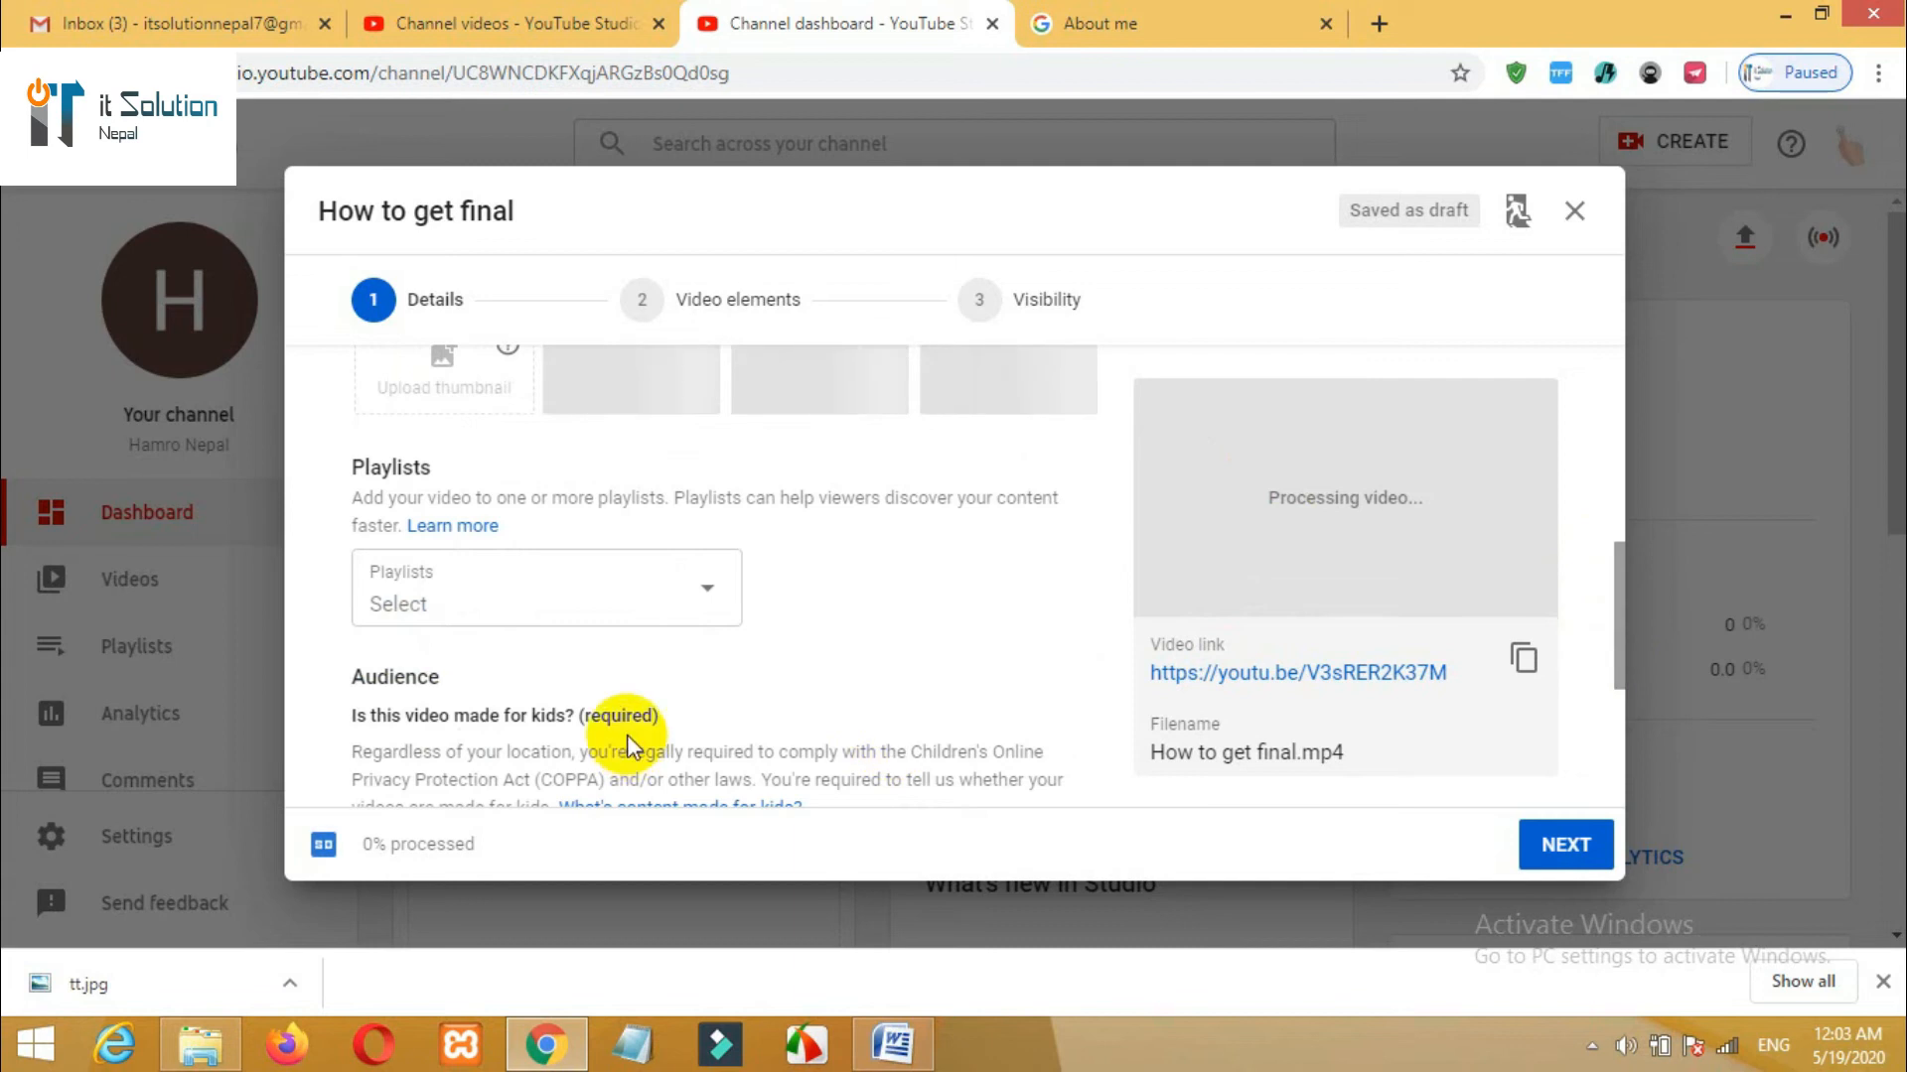
left_click(697, 592)
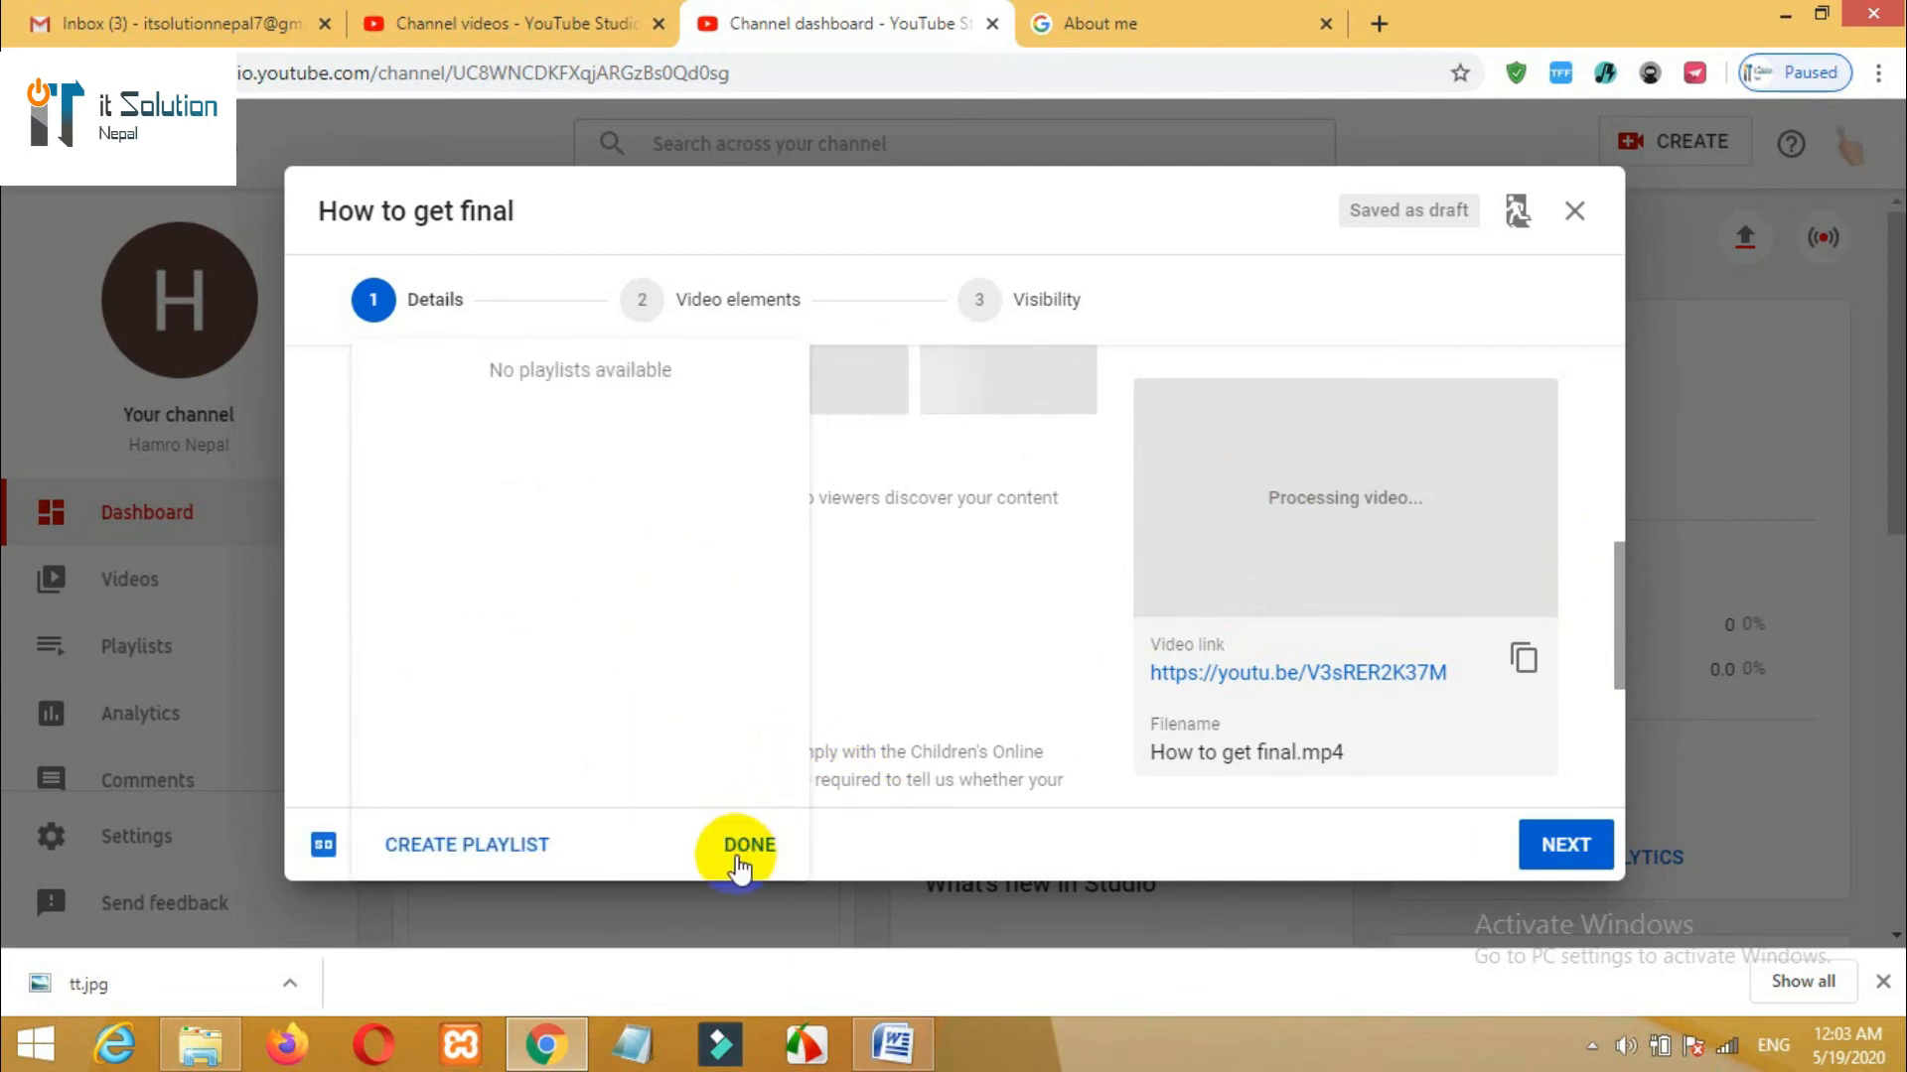
left_click(747, 846)
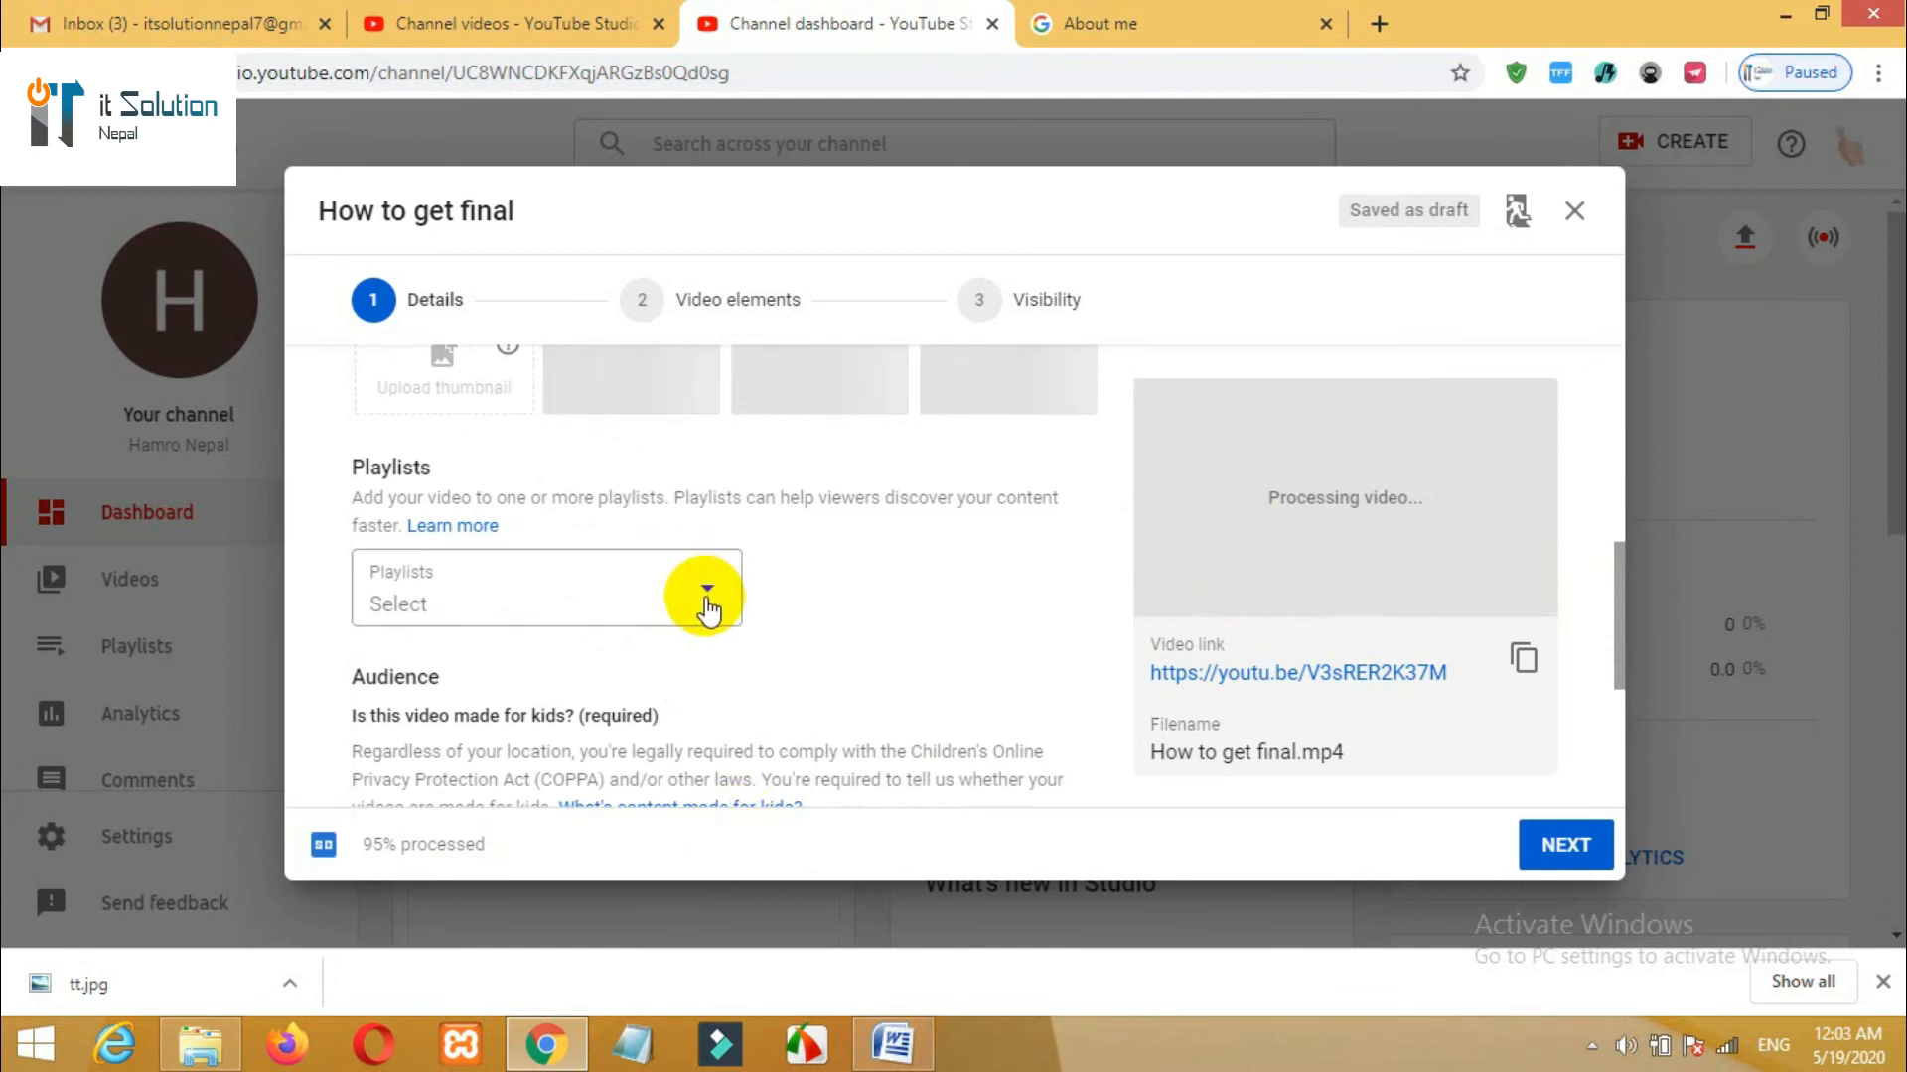
- Mark the video as not made for kids and expand the additional detail options
left_click_drag(1619, 615, 1607, 693)
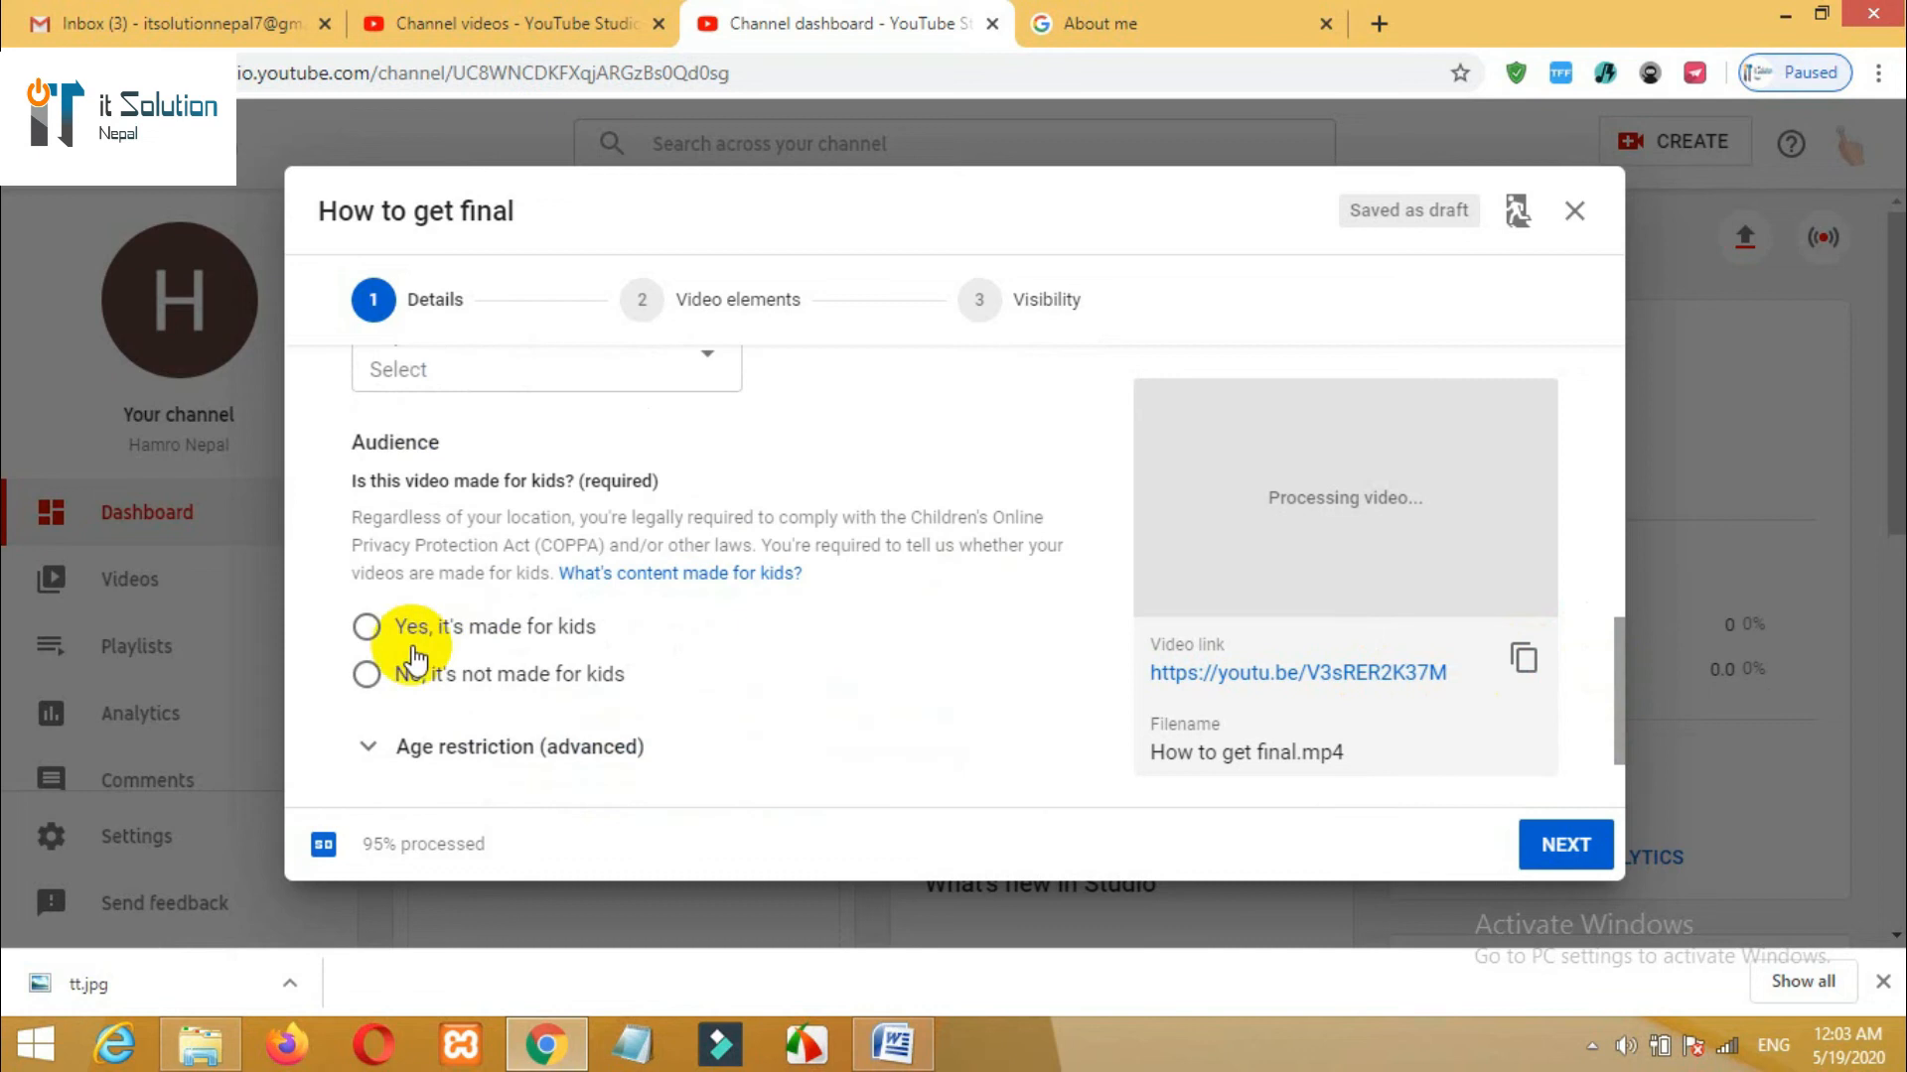
left_click(386, 678)
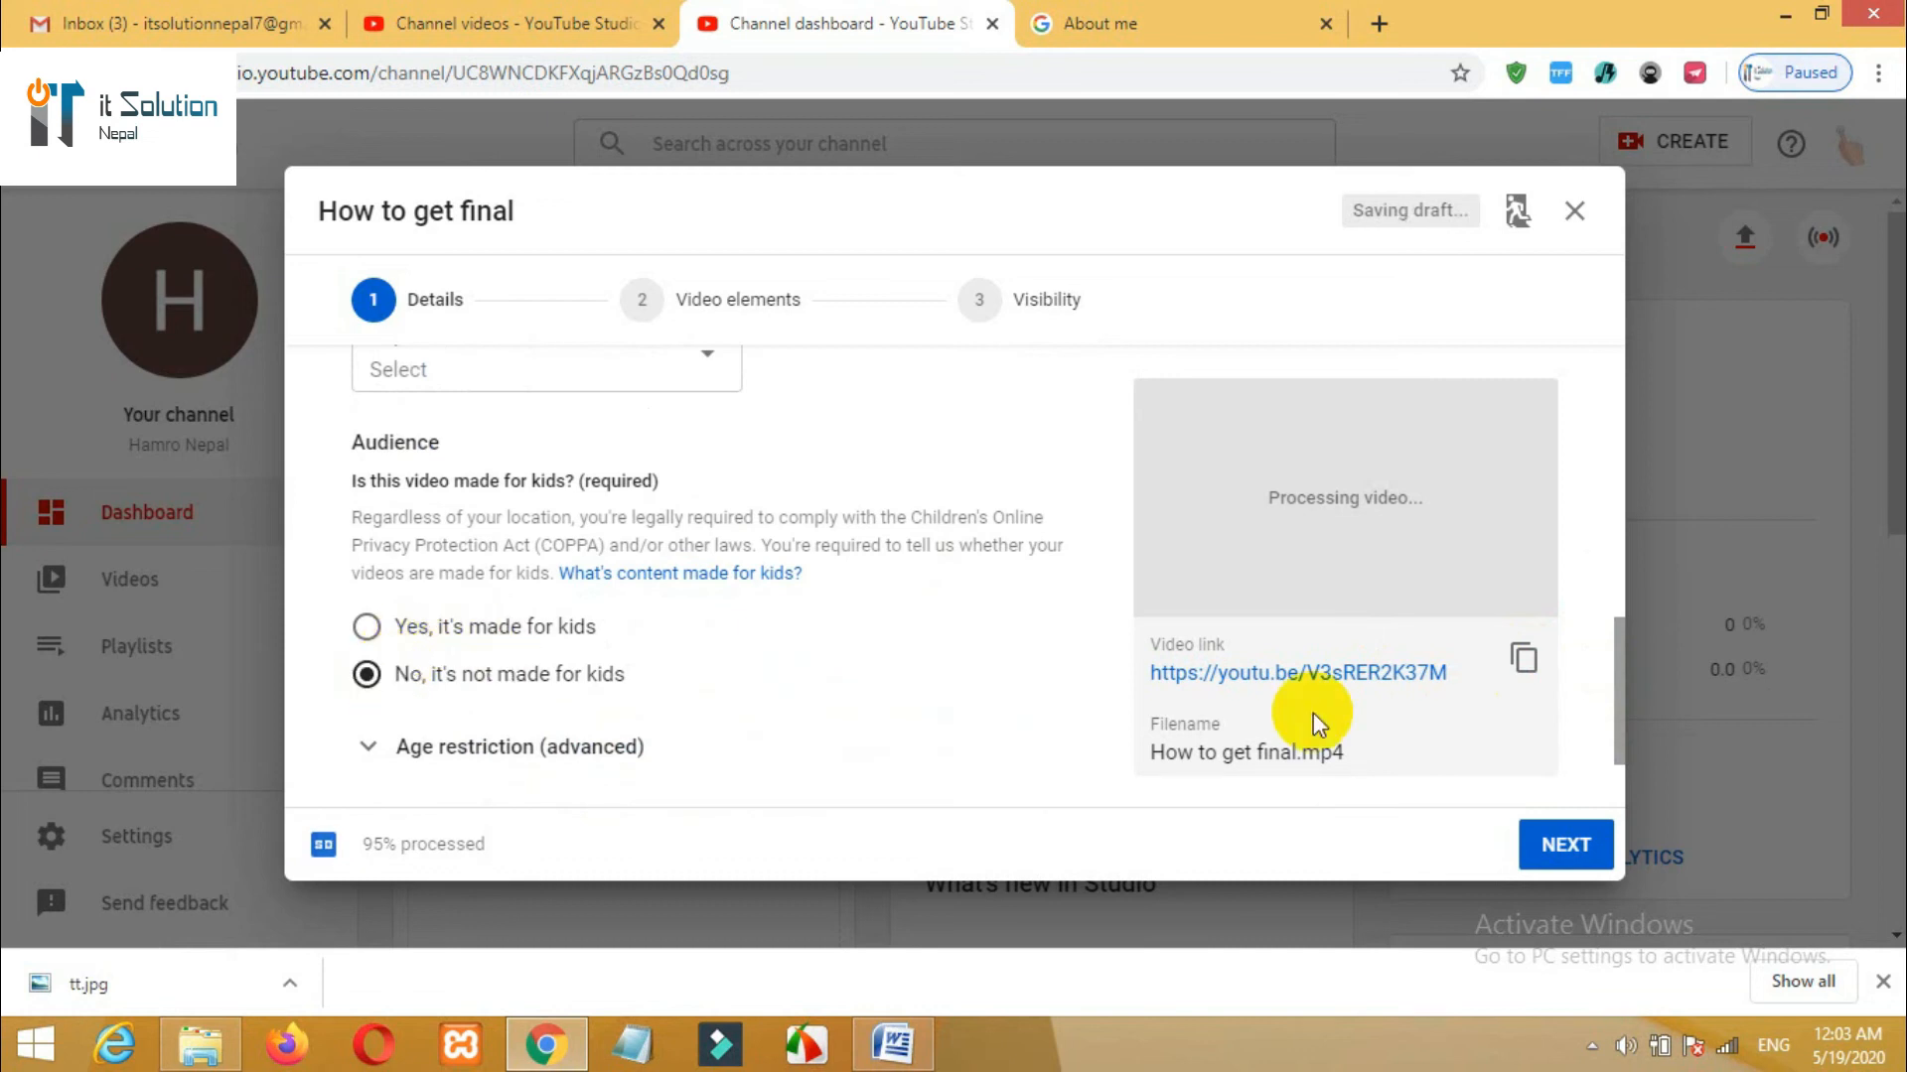
left_click_drag(1623, 647, 1616, 725)
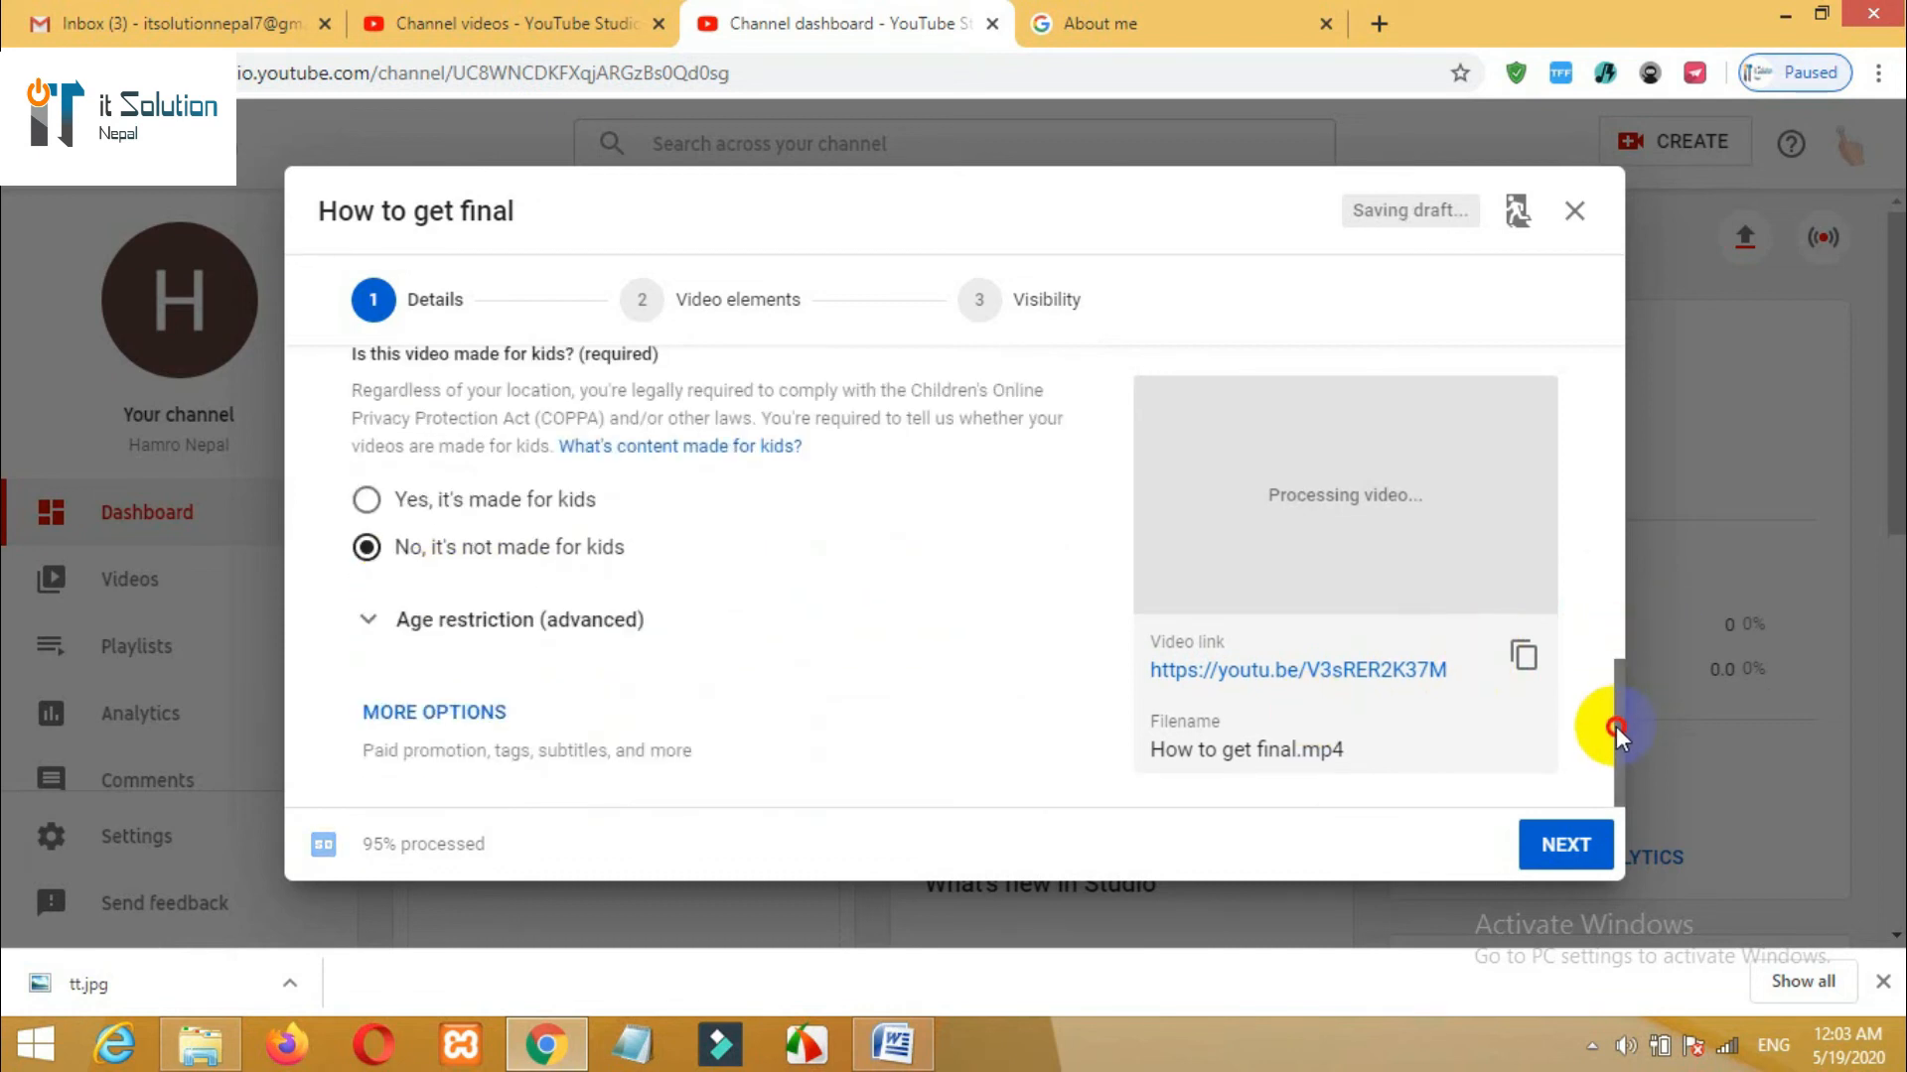
left_click(467, 715)
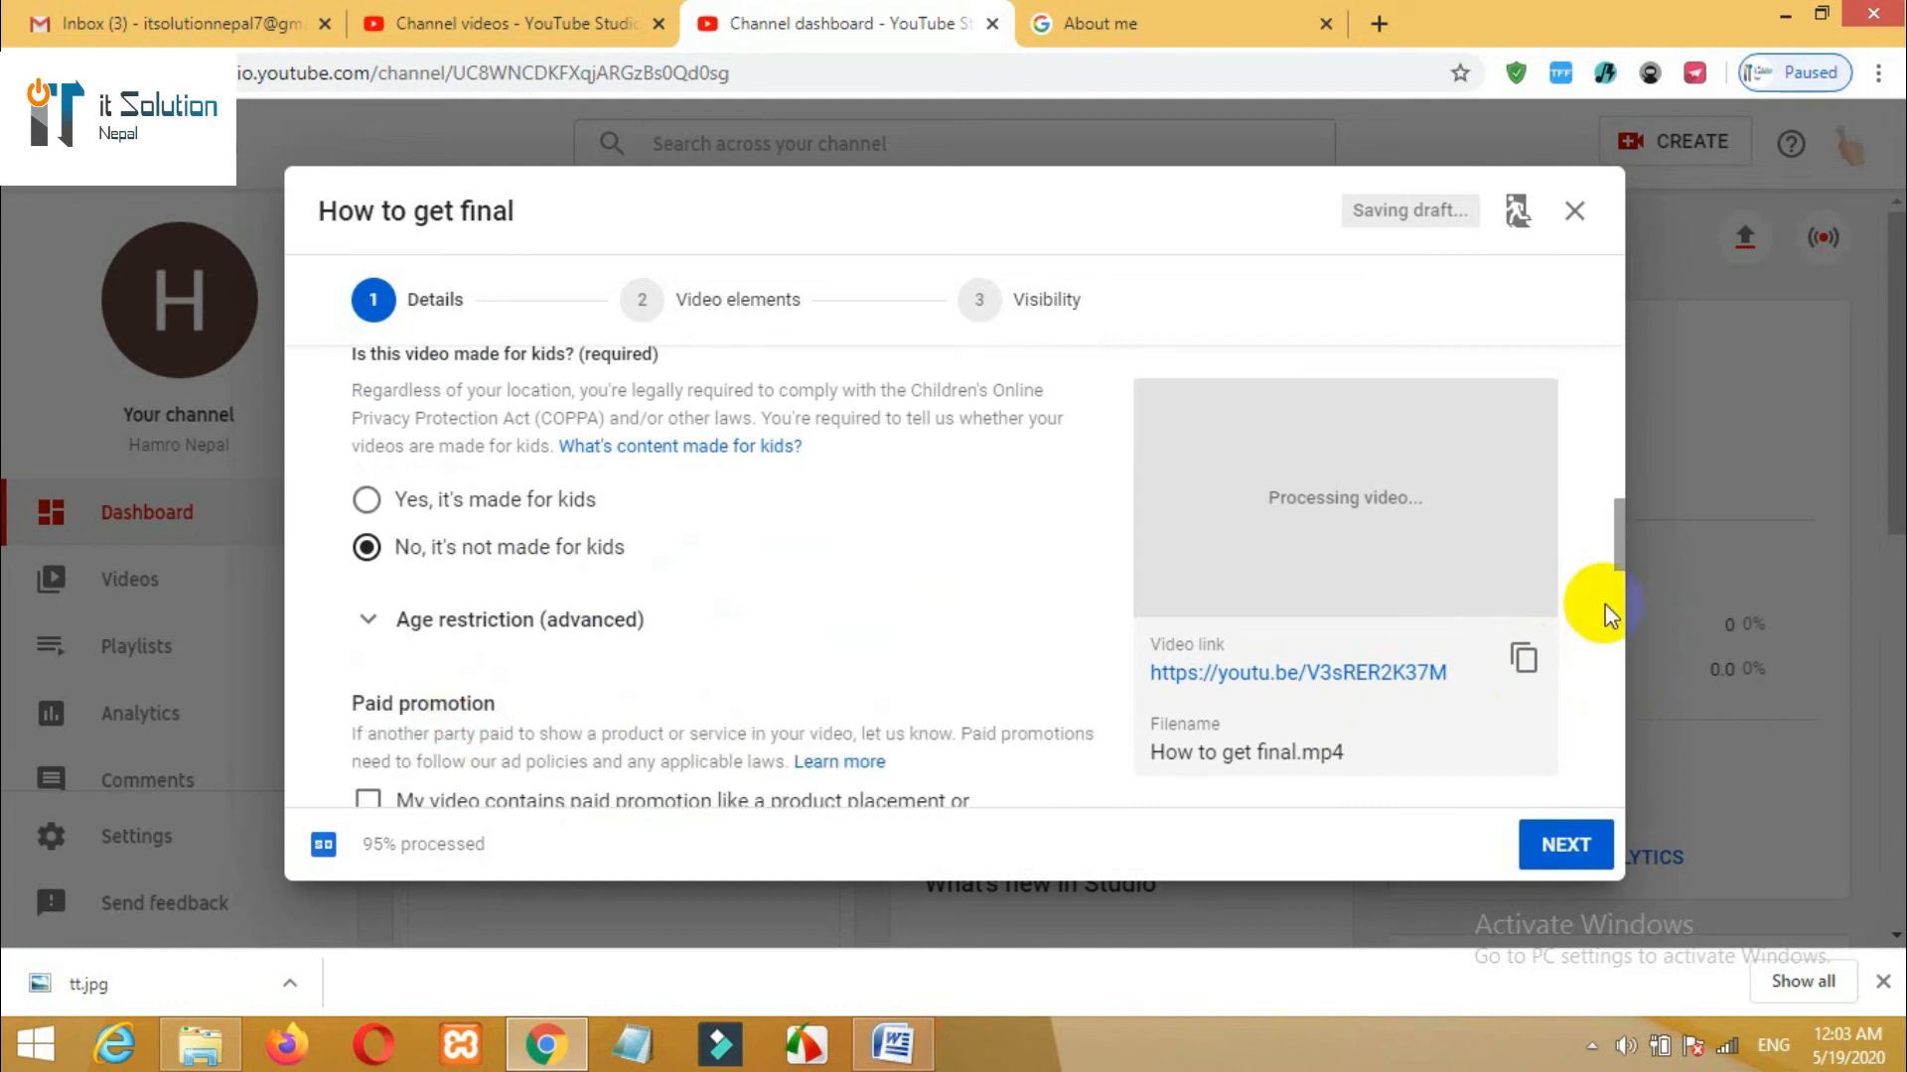
- Add the tags "How to find lost mobile" and "search lost mobile" to the video
left_click_drag(1616, 546, 1619, 628)
left_click(785, 581)
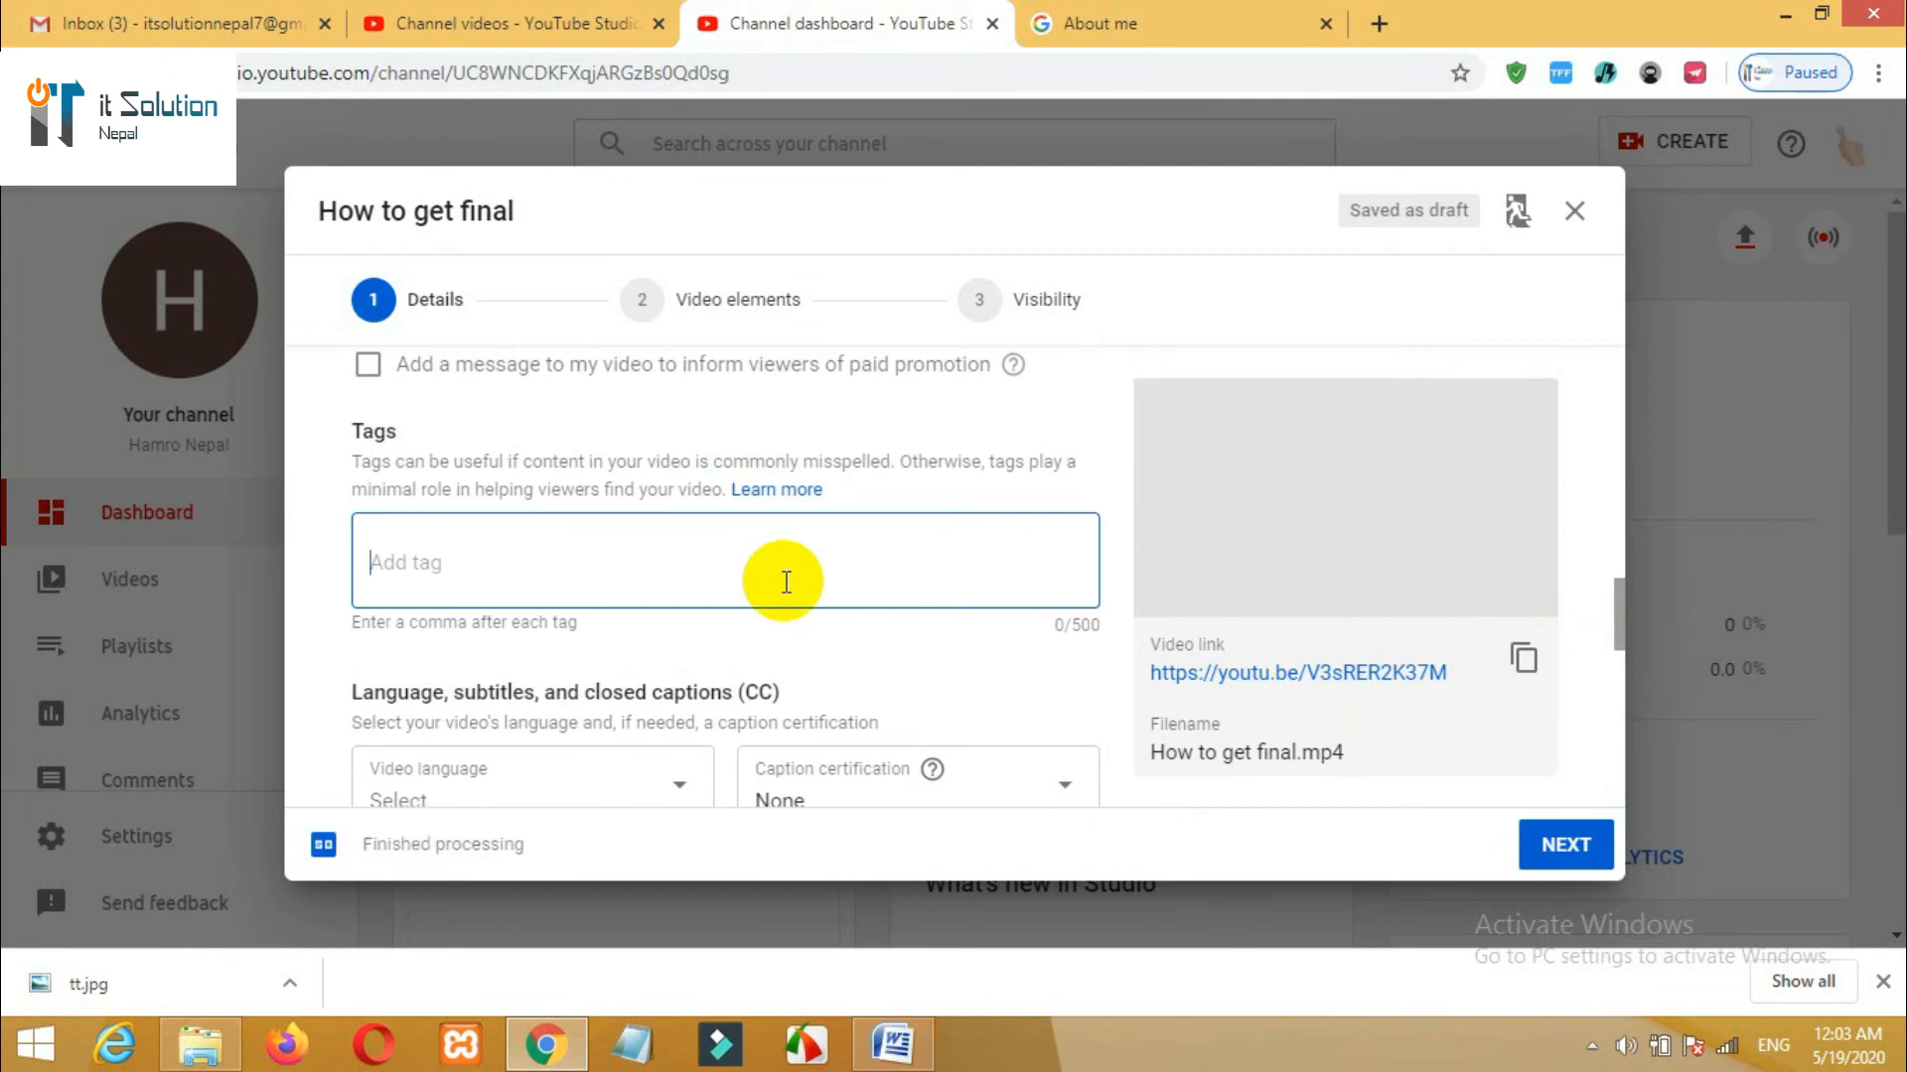
type("How to fin")
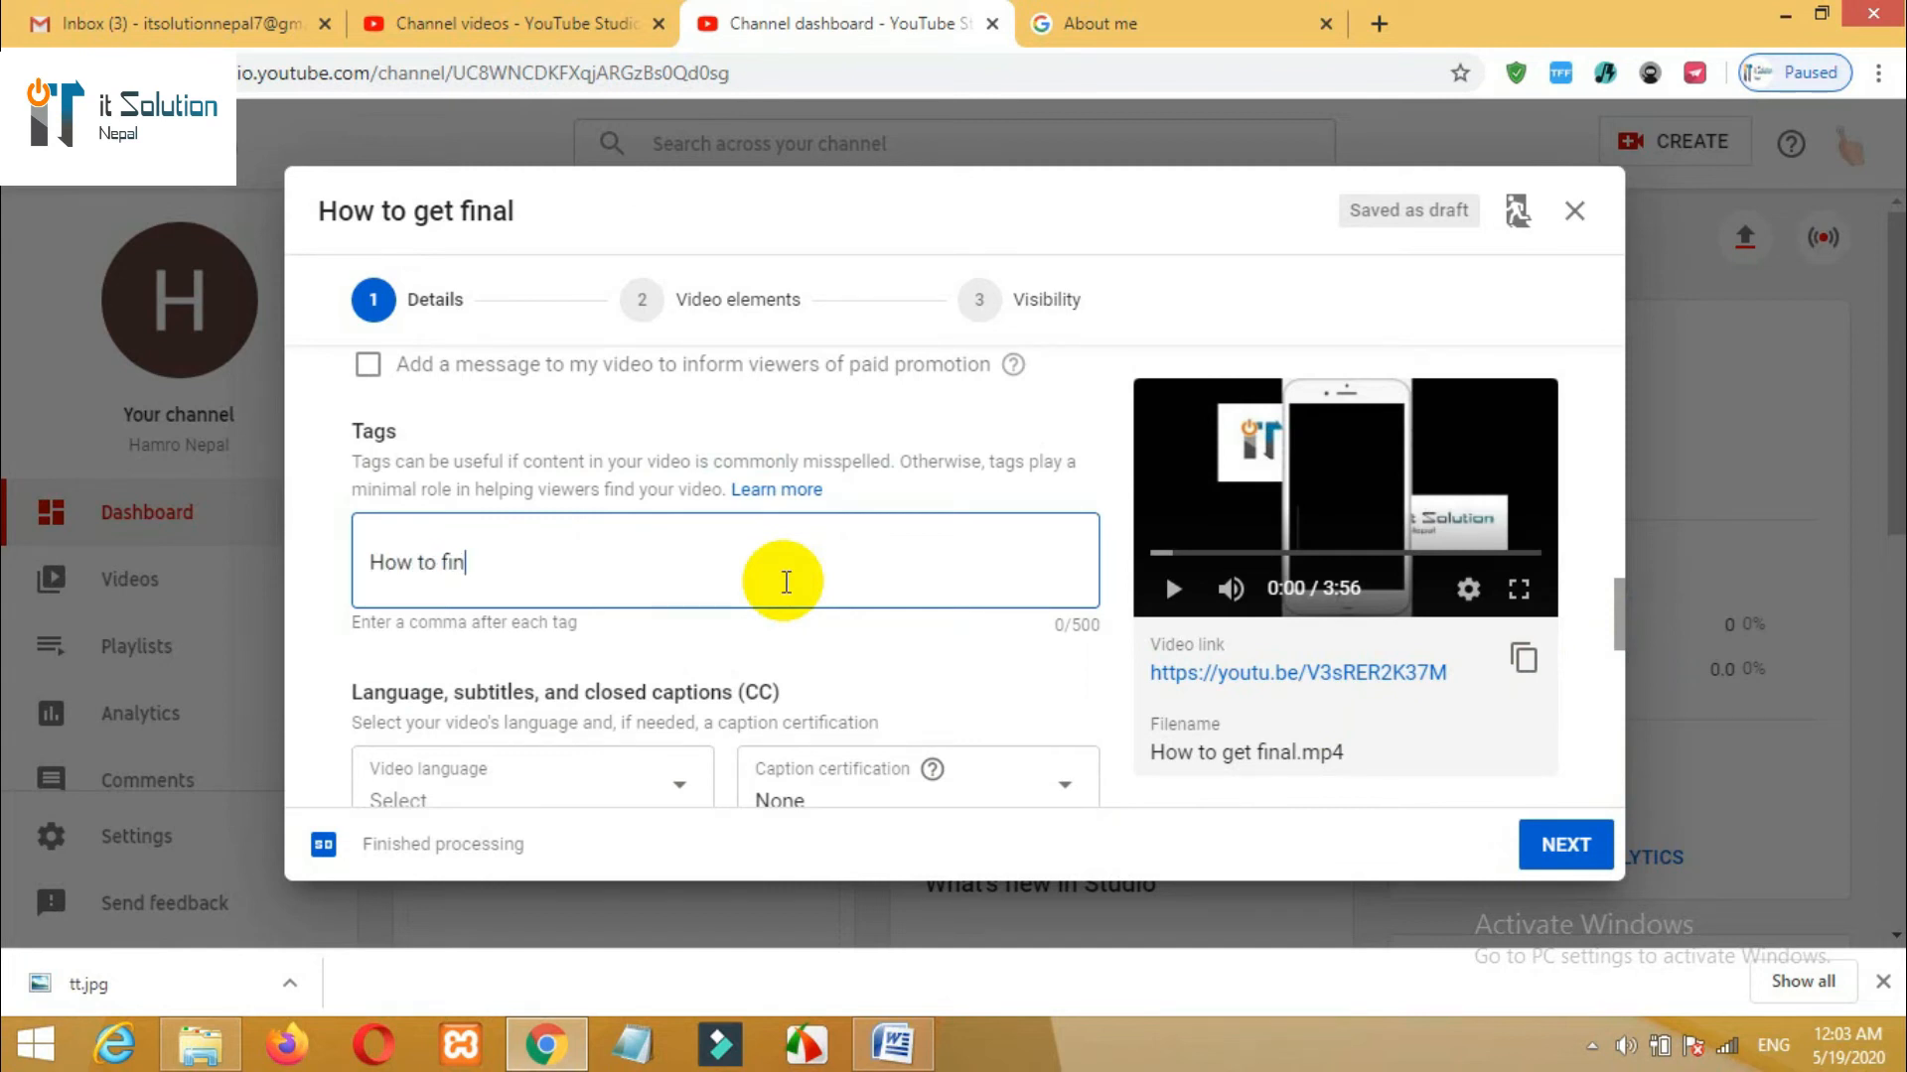
type("d lost mobile")
key("comma")
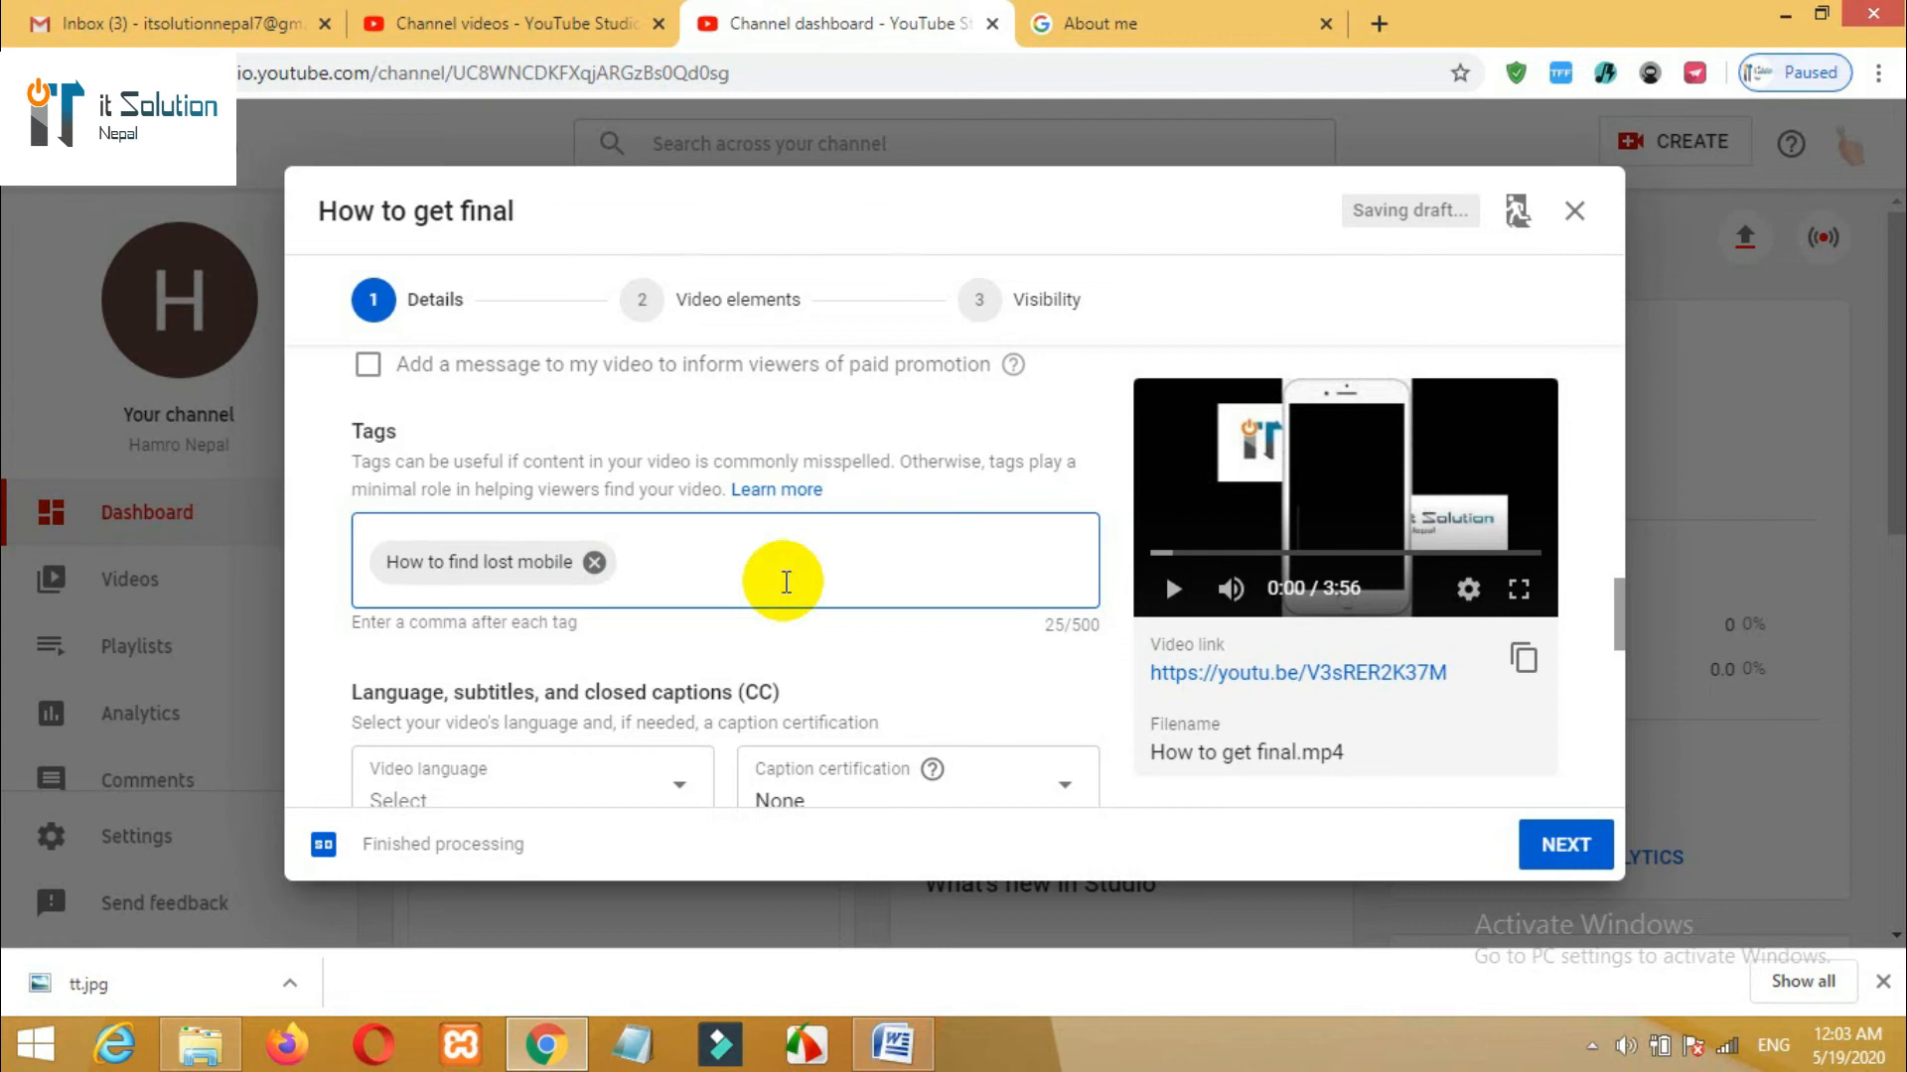
type("search lost mo")
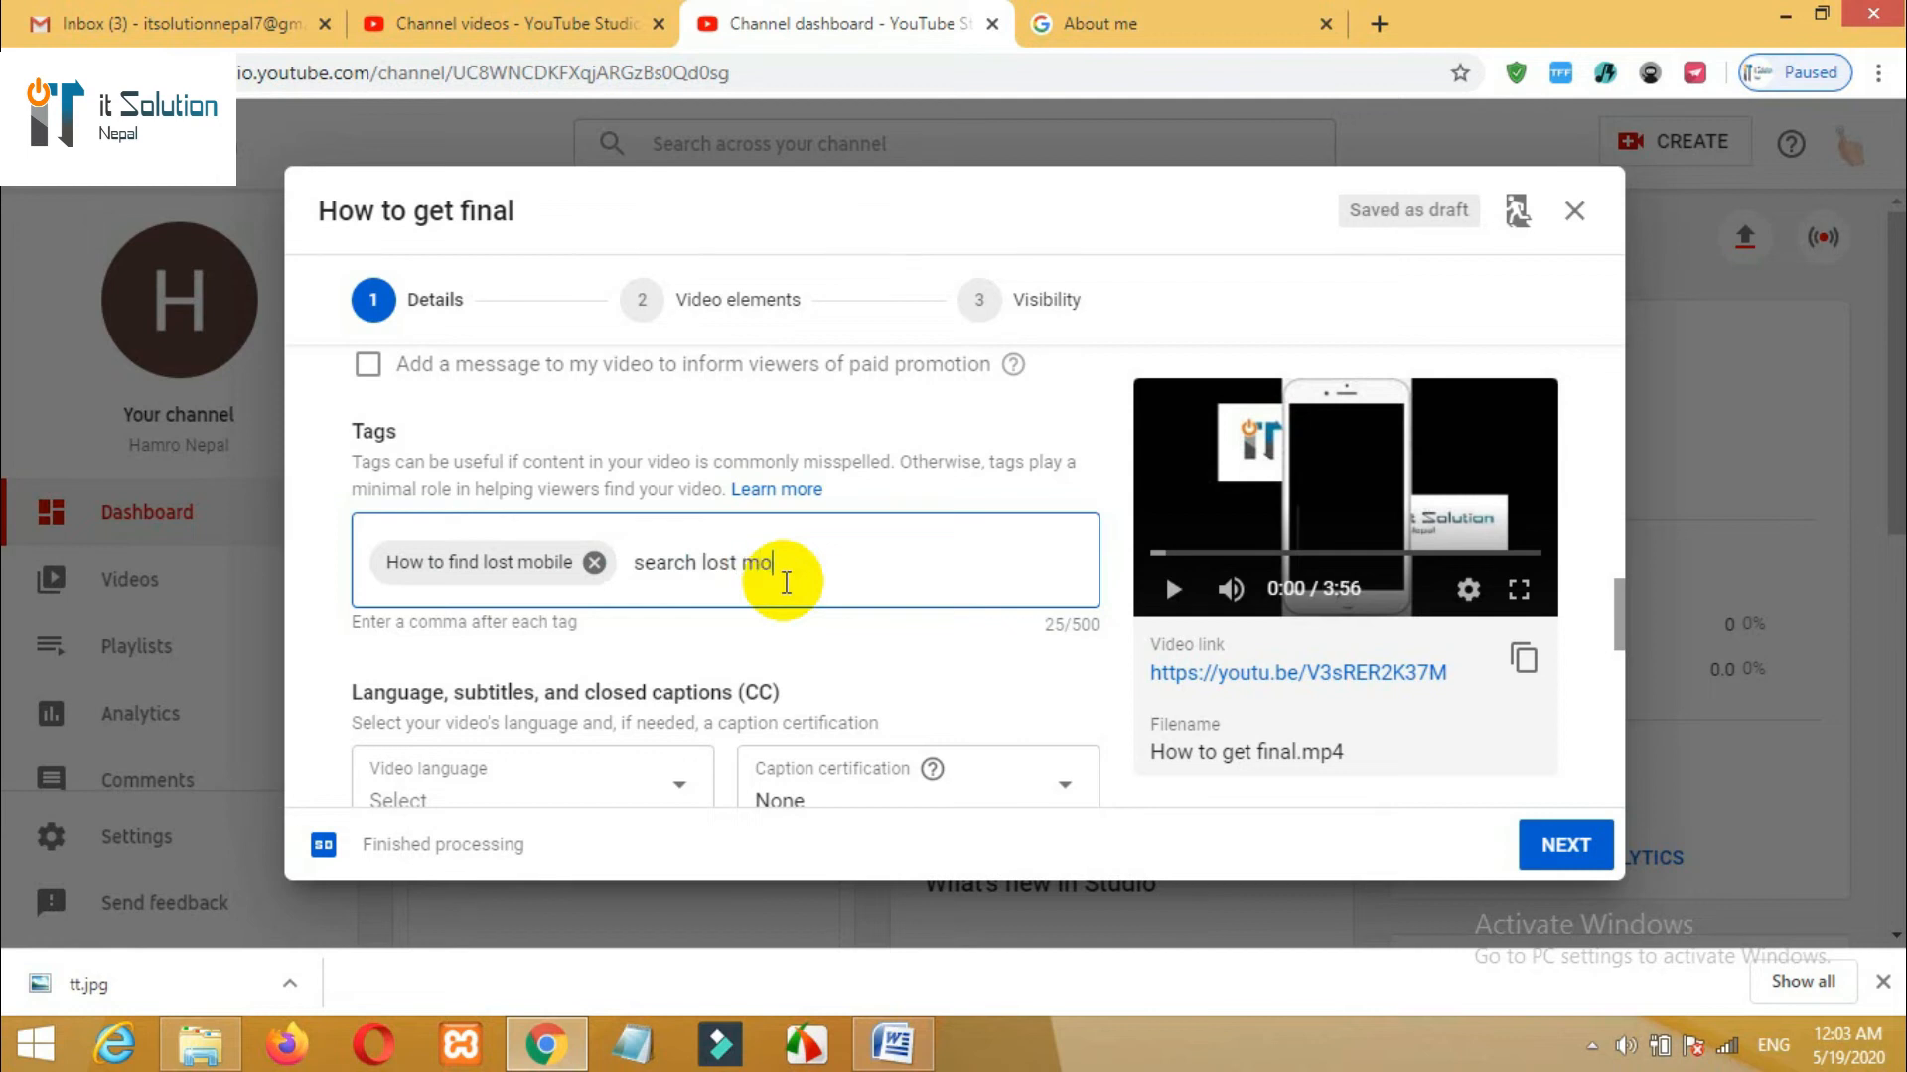
type("bile")
key("Return")
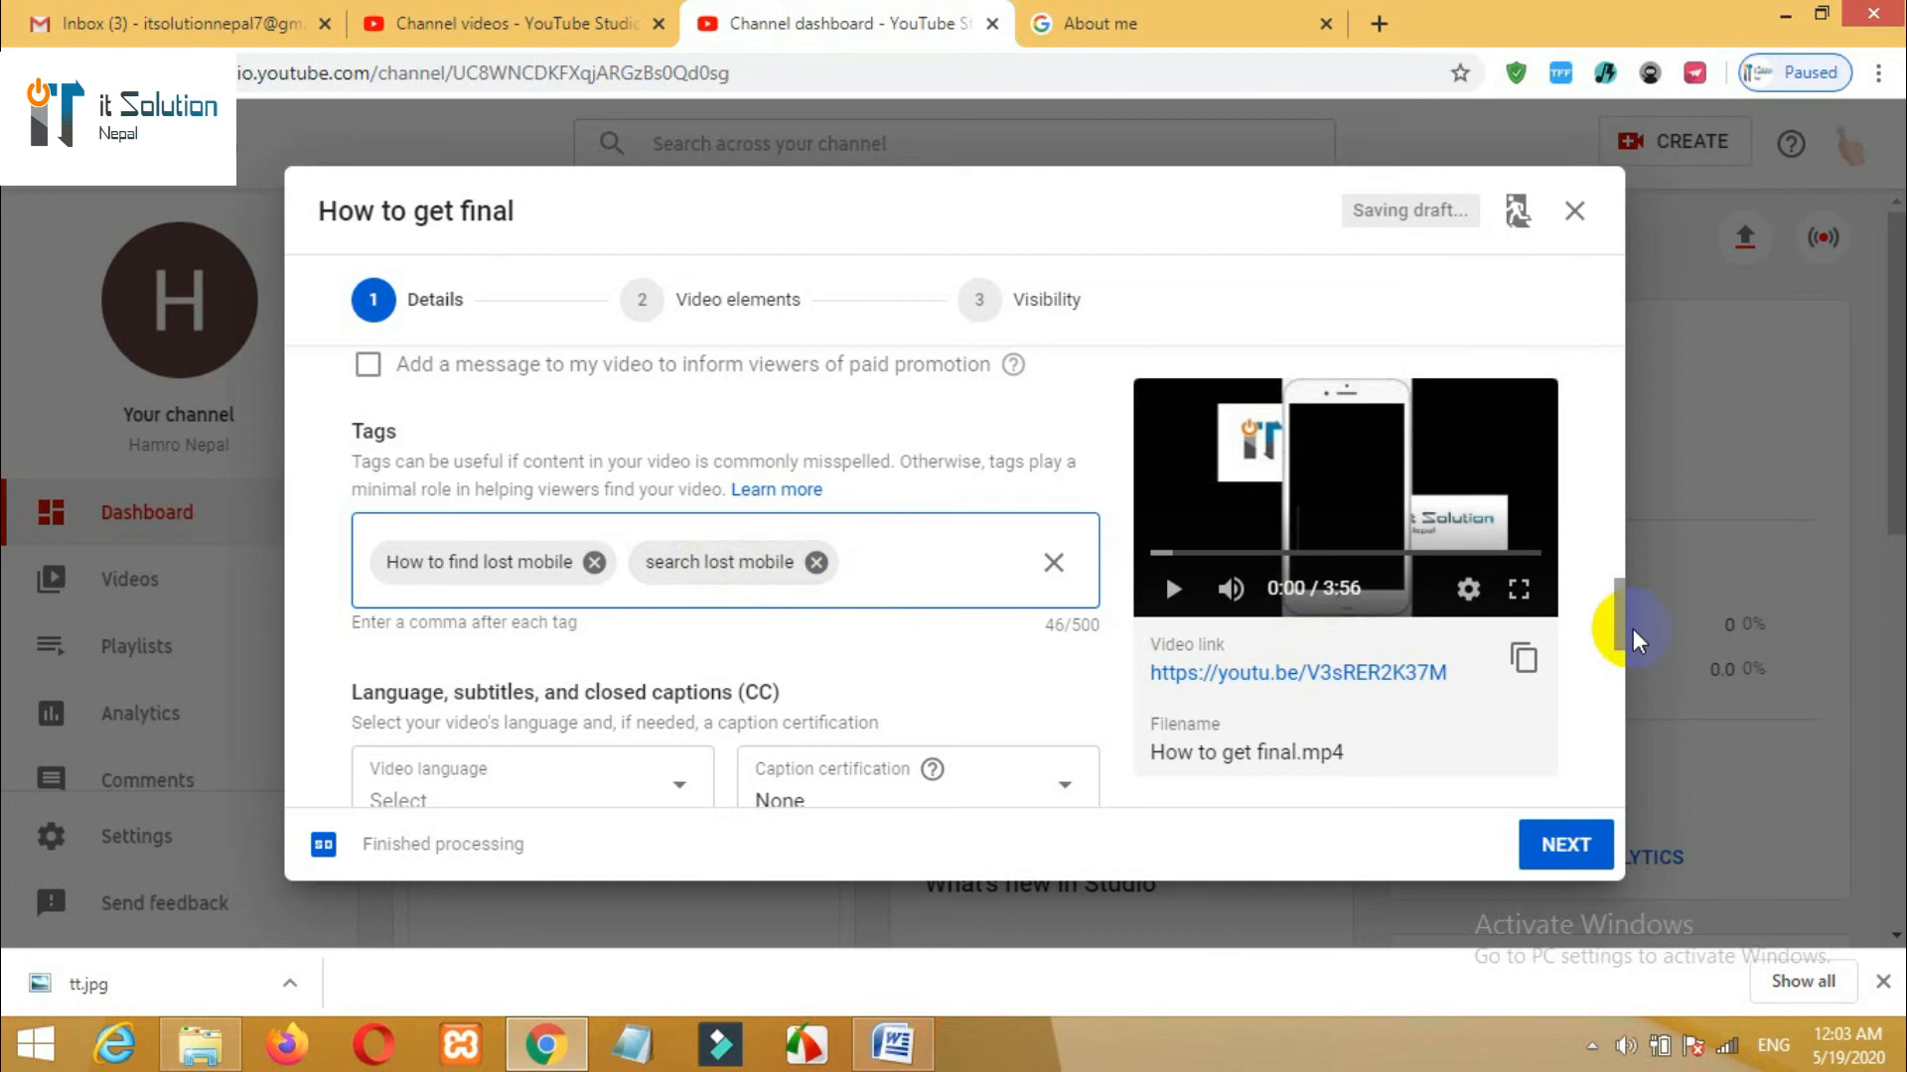
- Review the language, recording, category and comment options, and proceed to the video elements stage
scroll(1619, 635, "down", 3)
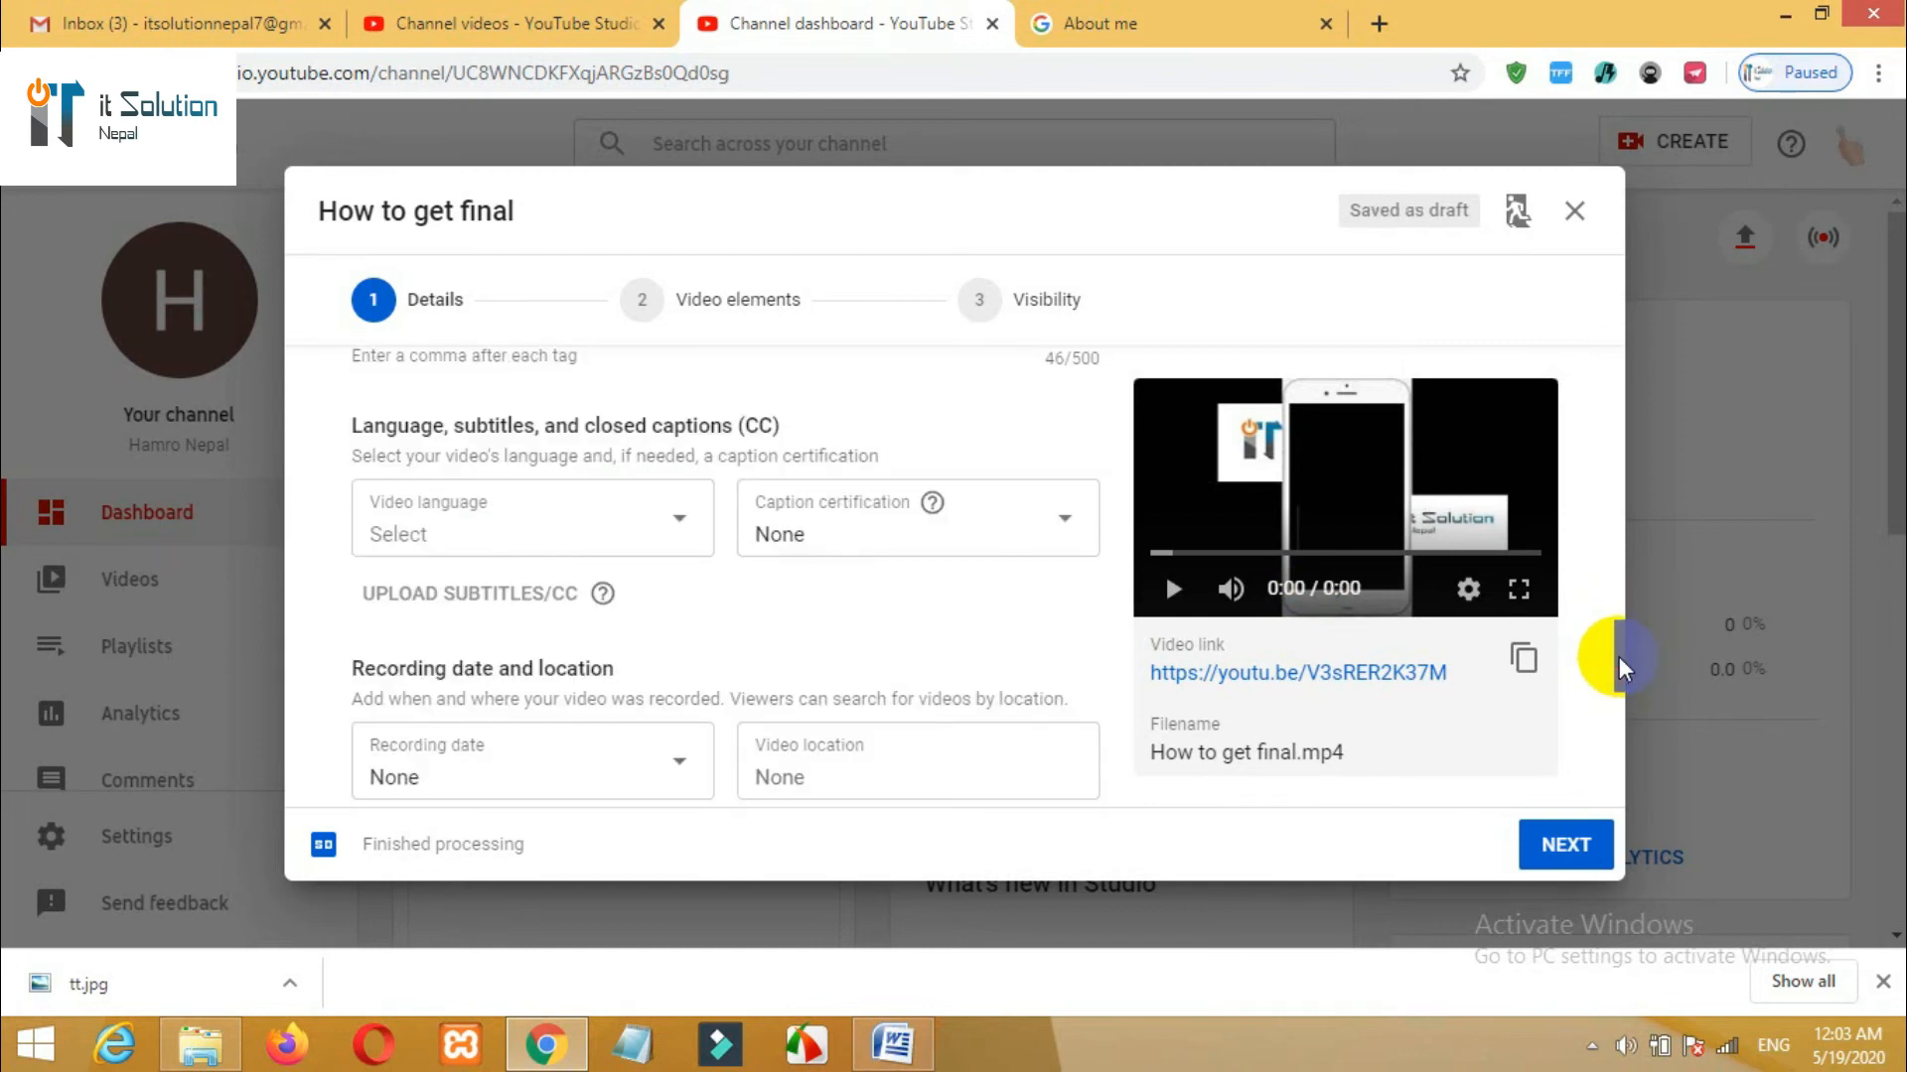
left_click_drag(1621, 660, 1613, 776)
left_click(1567, 849)
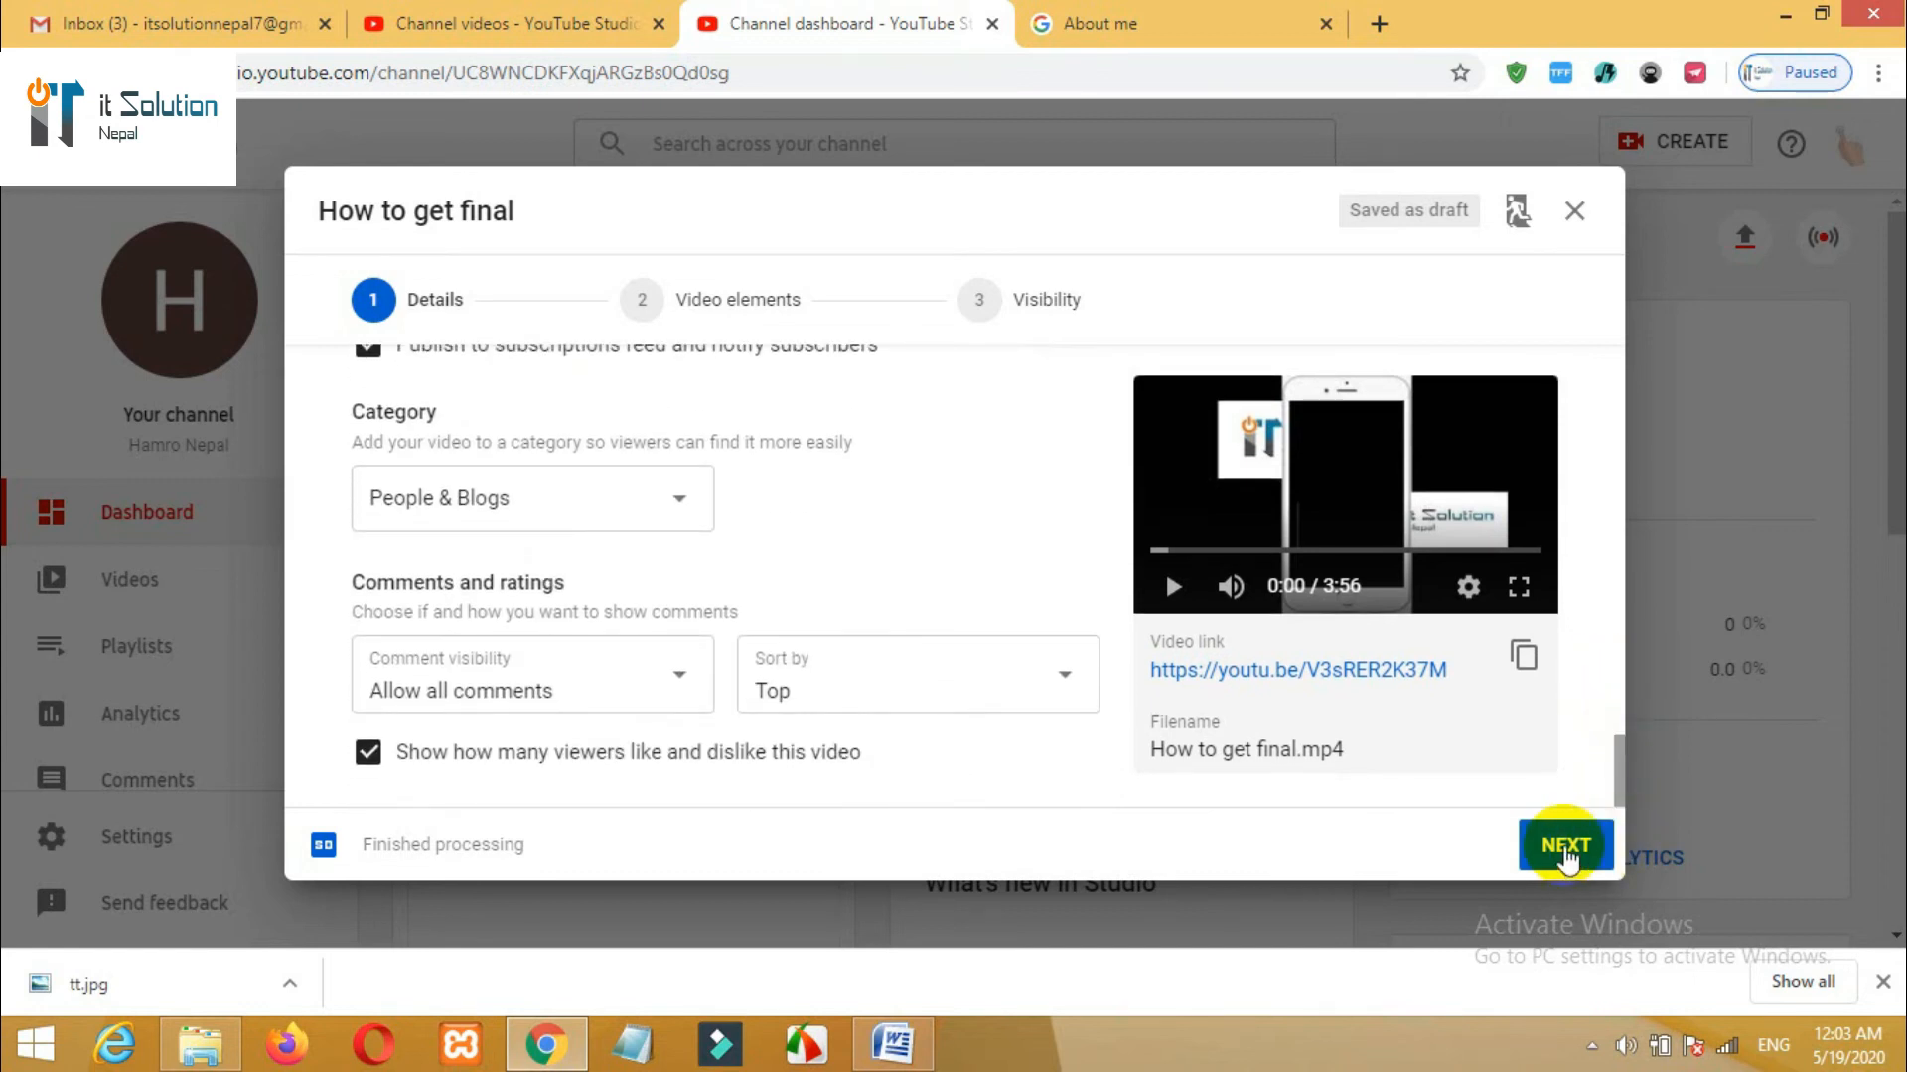
left_click(1567, 849)
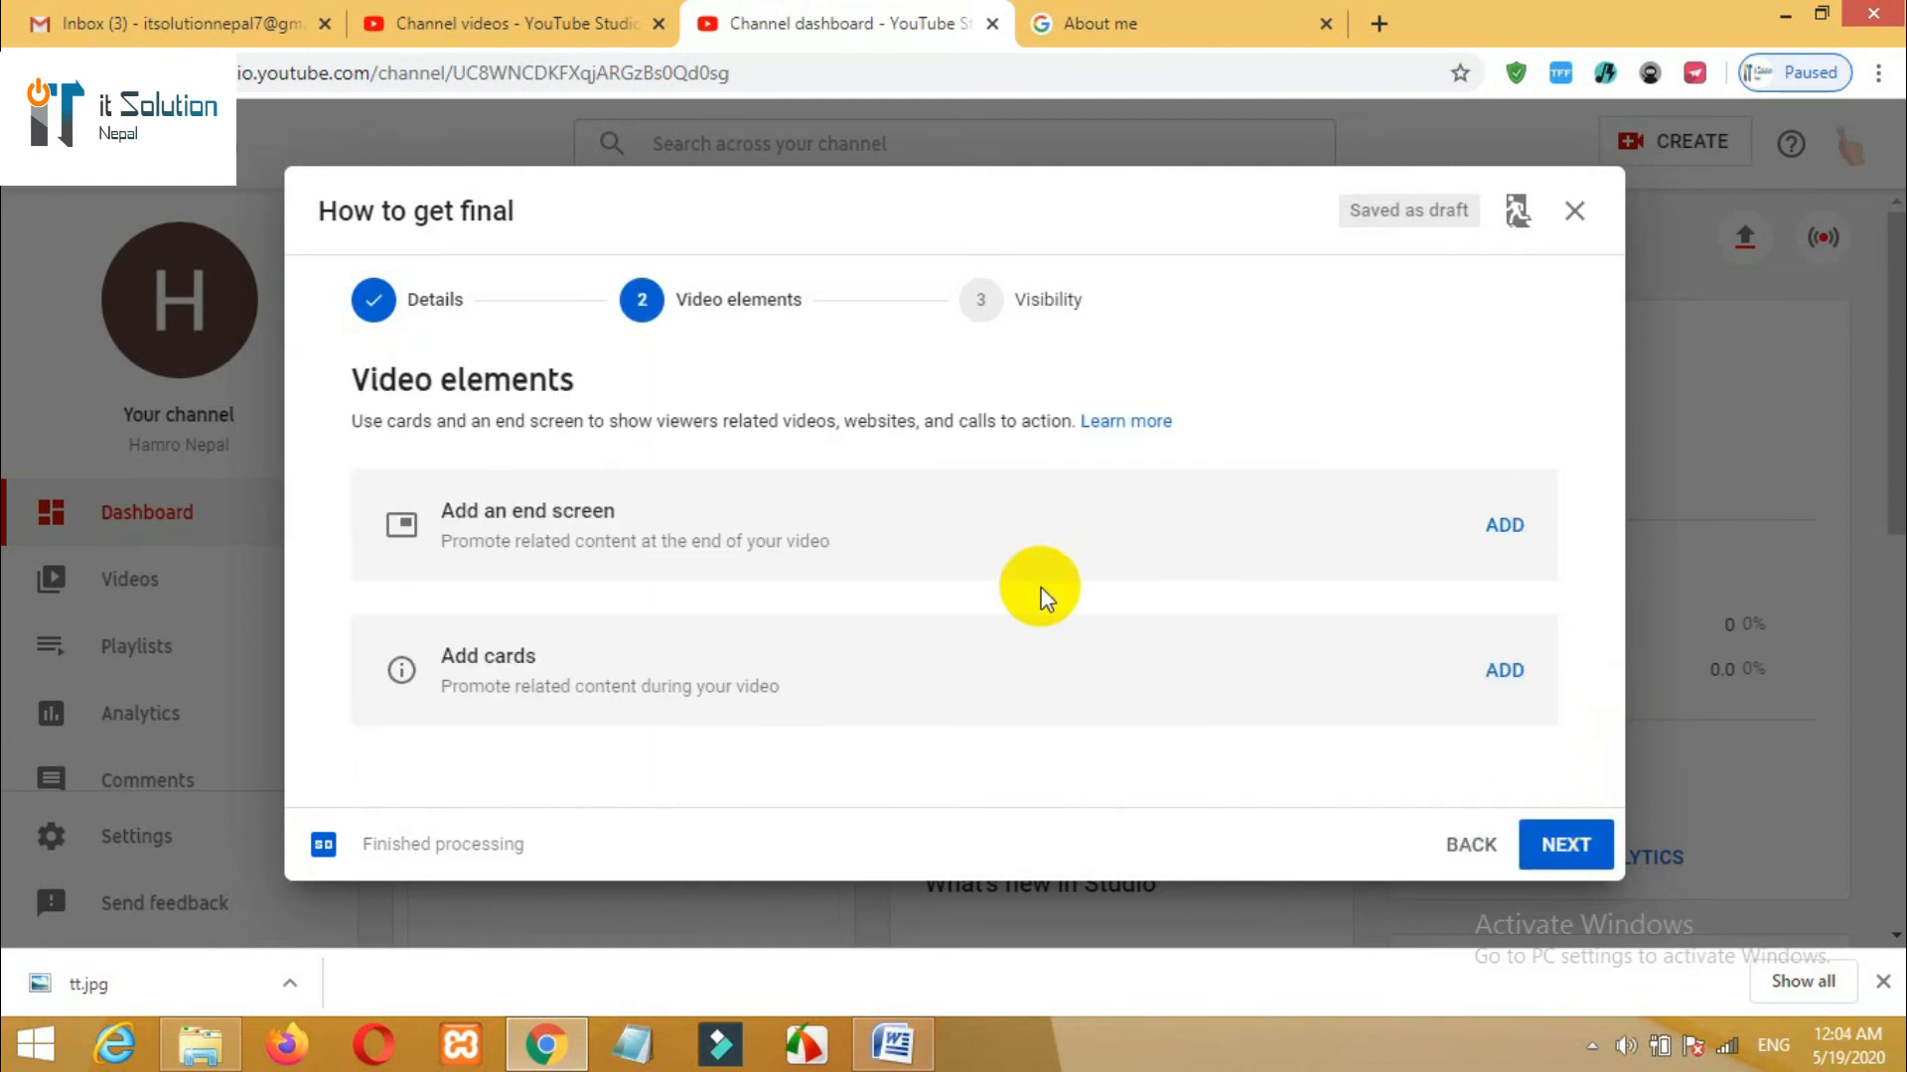
- Review the video's visibility and schedule options, and close the upload dialog without publishing
left_click(1038, 313)
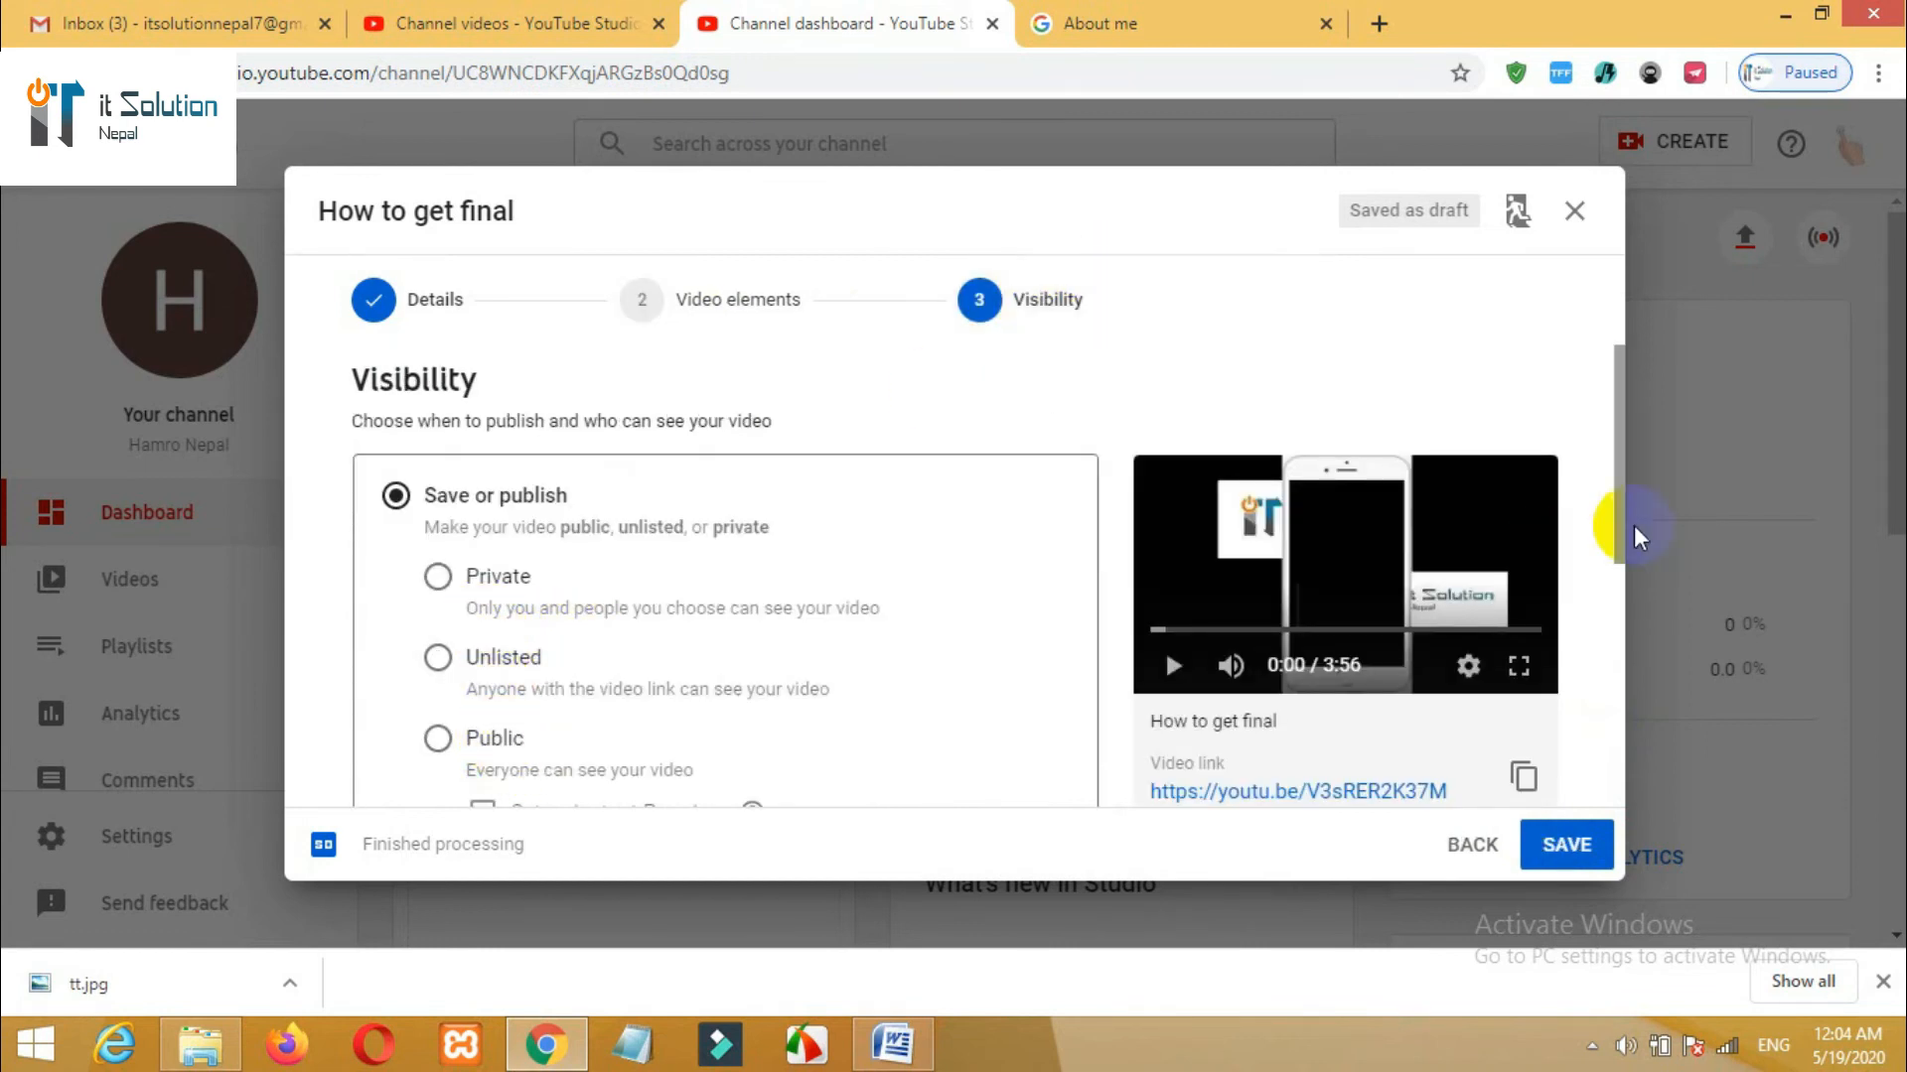
left_click_drag(1623, 522, 1630, 783)
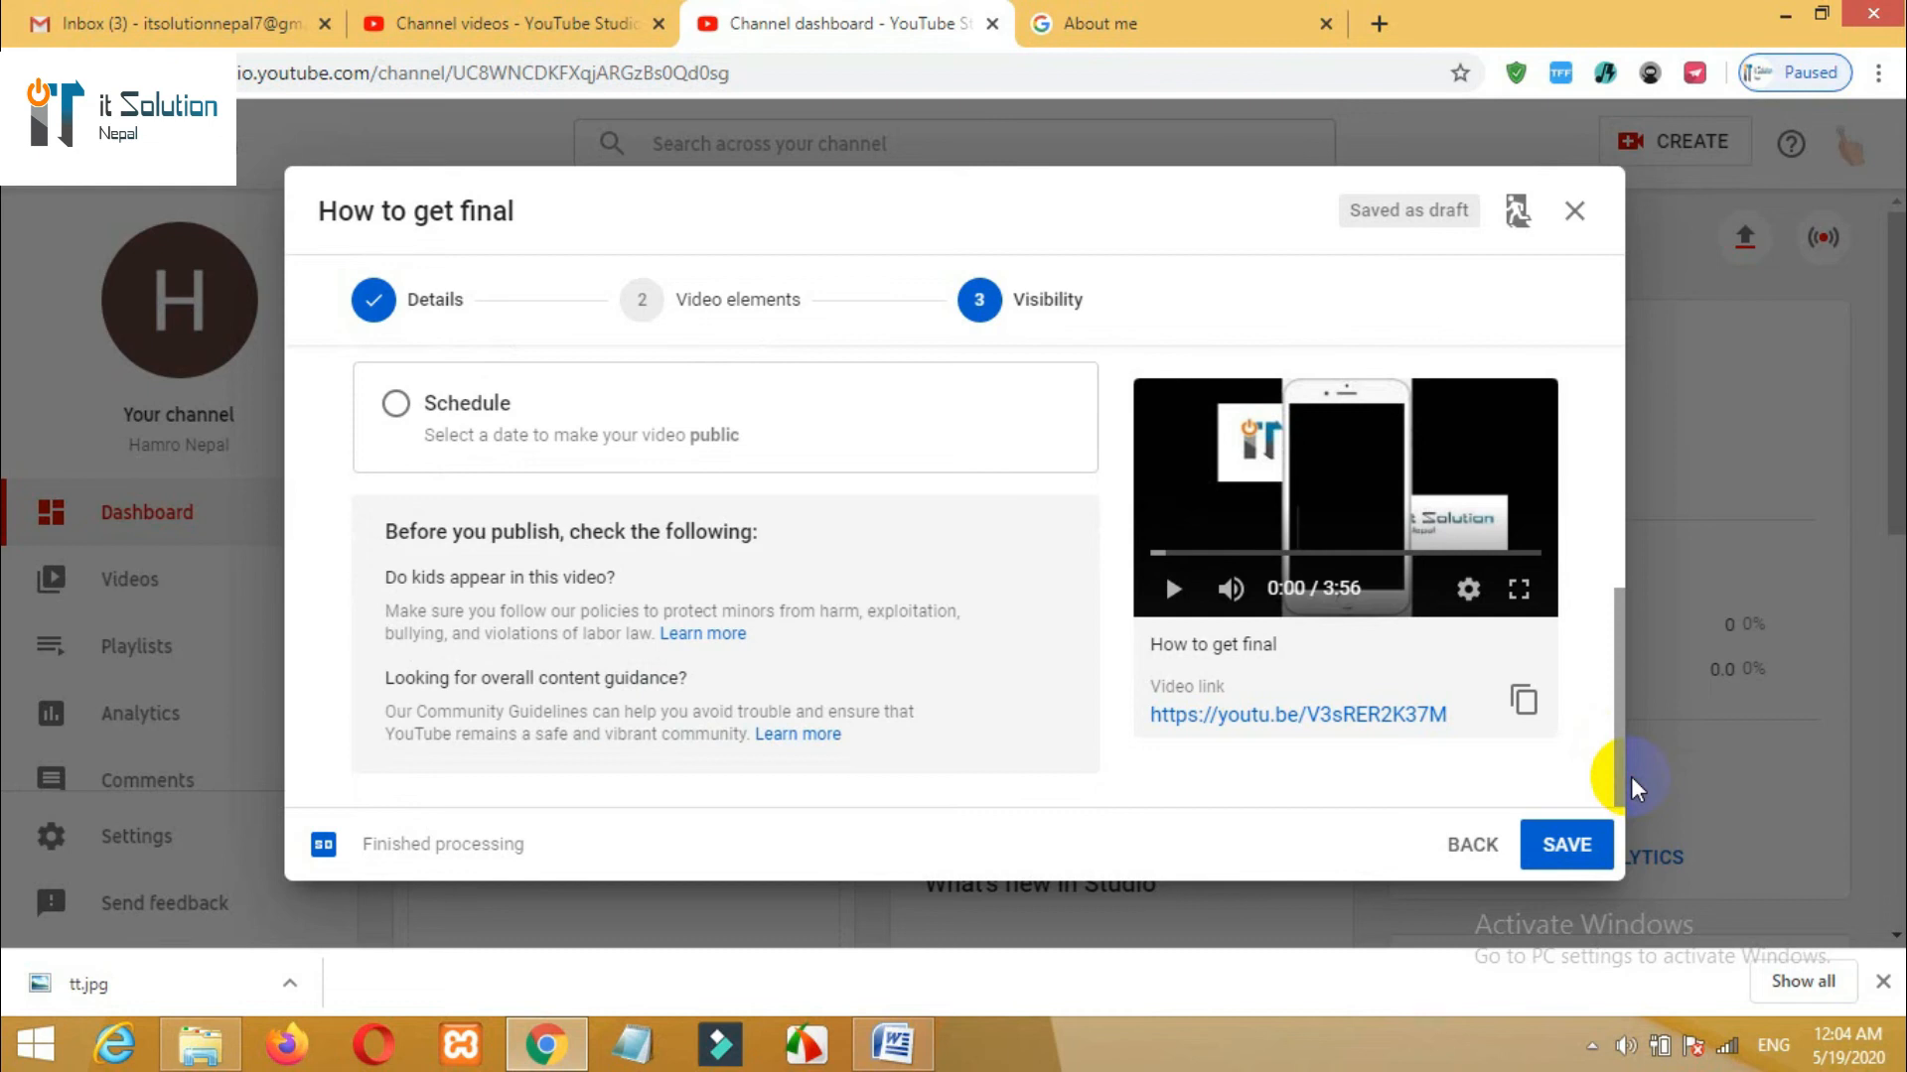
left_click_drag(1619, 772, 1588, 553)
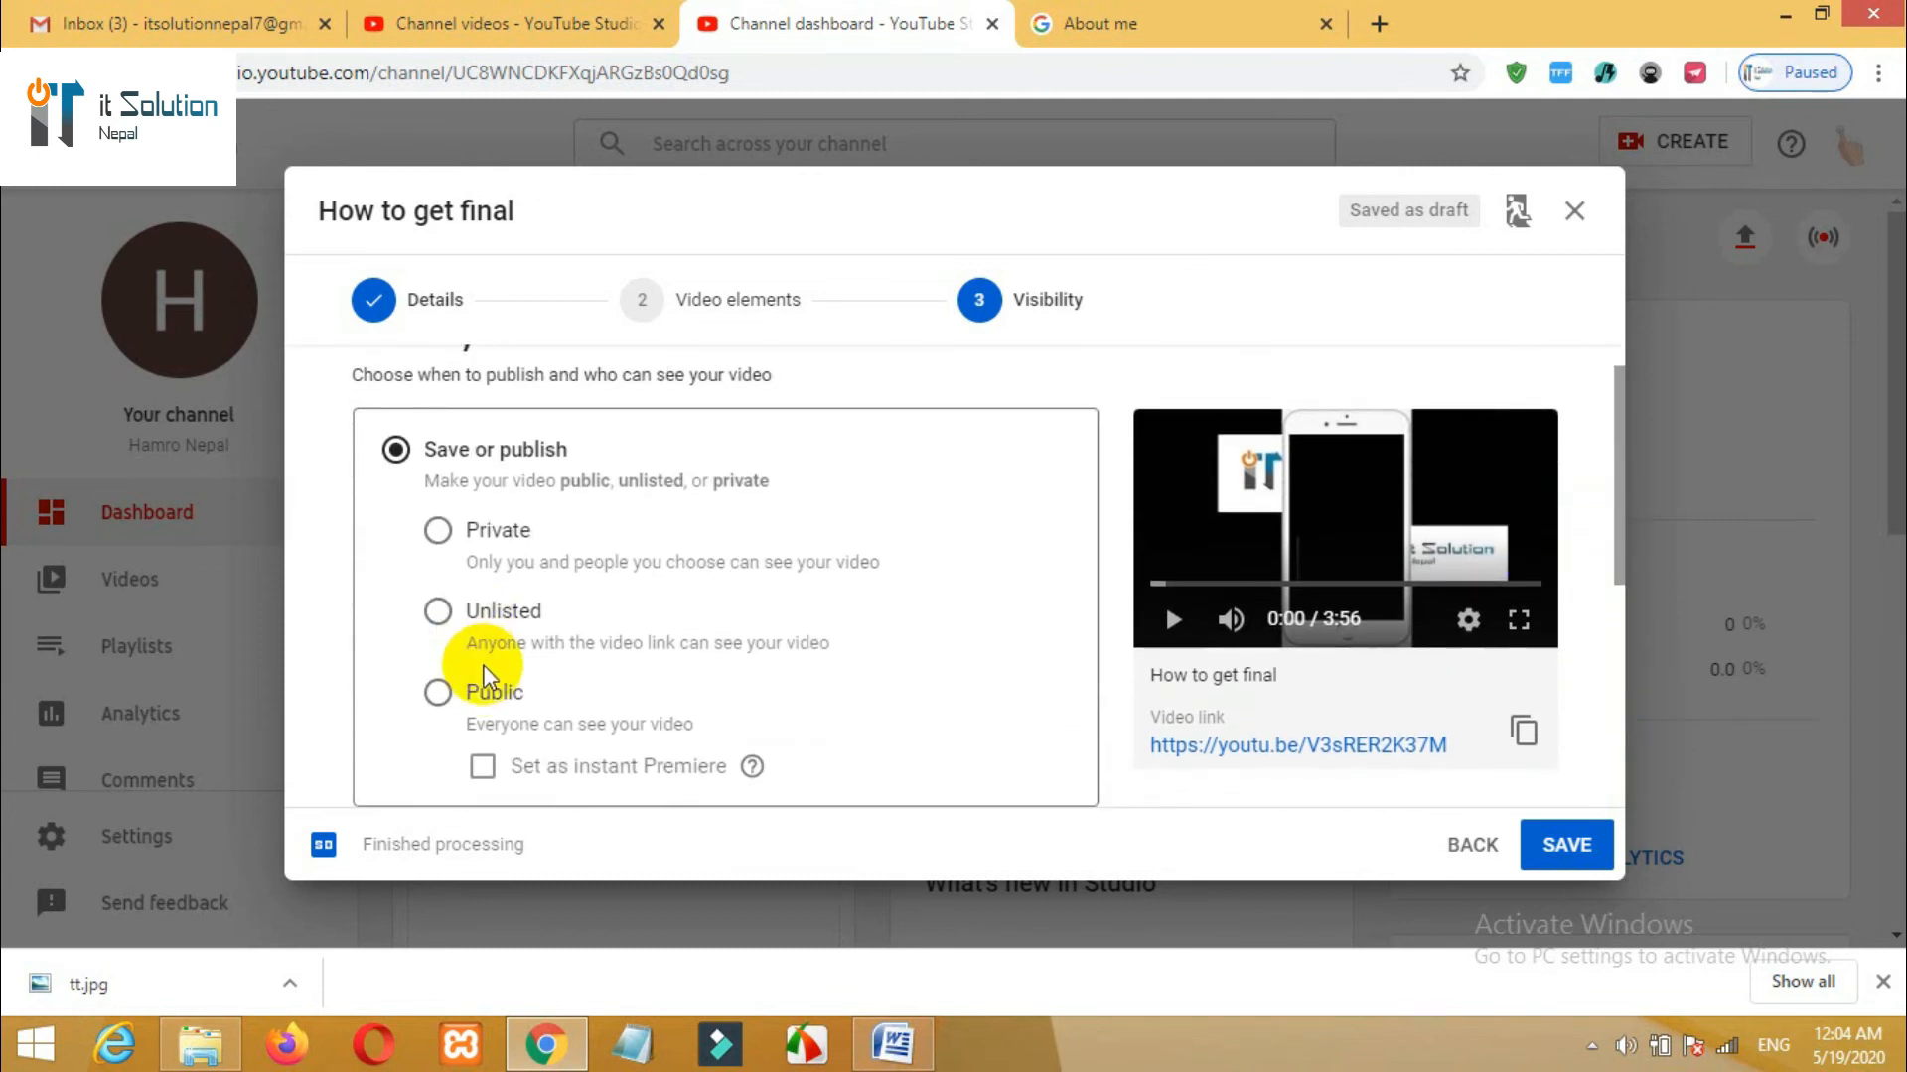
left_click(1577, 212)
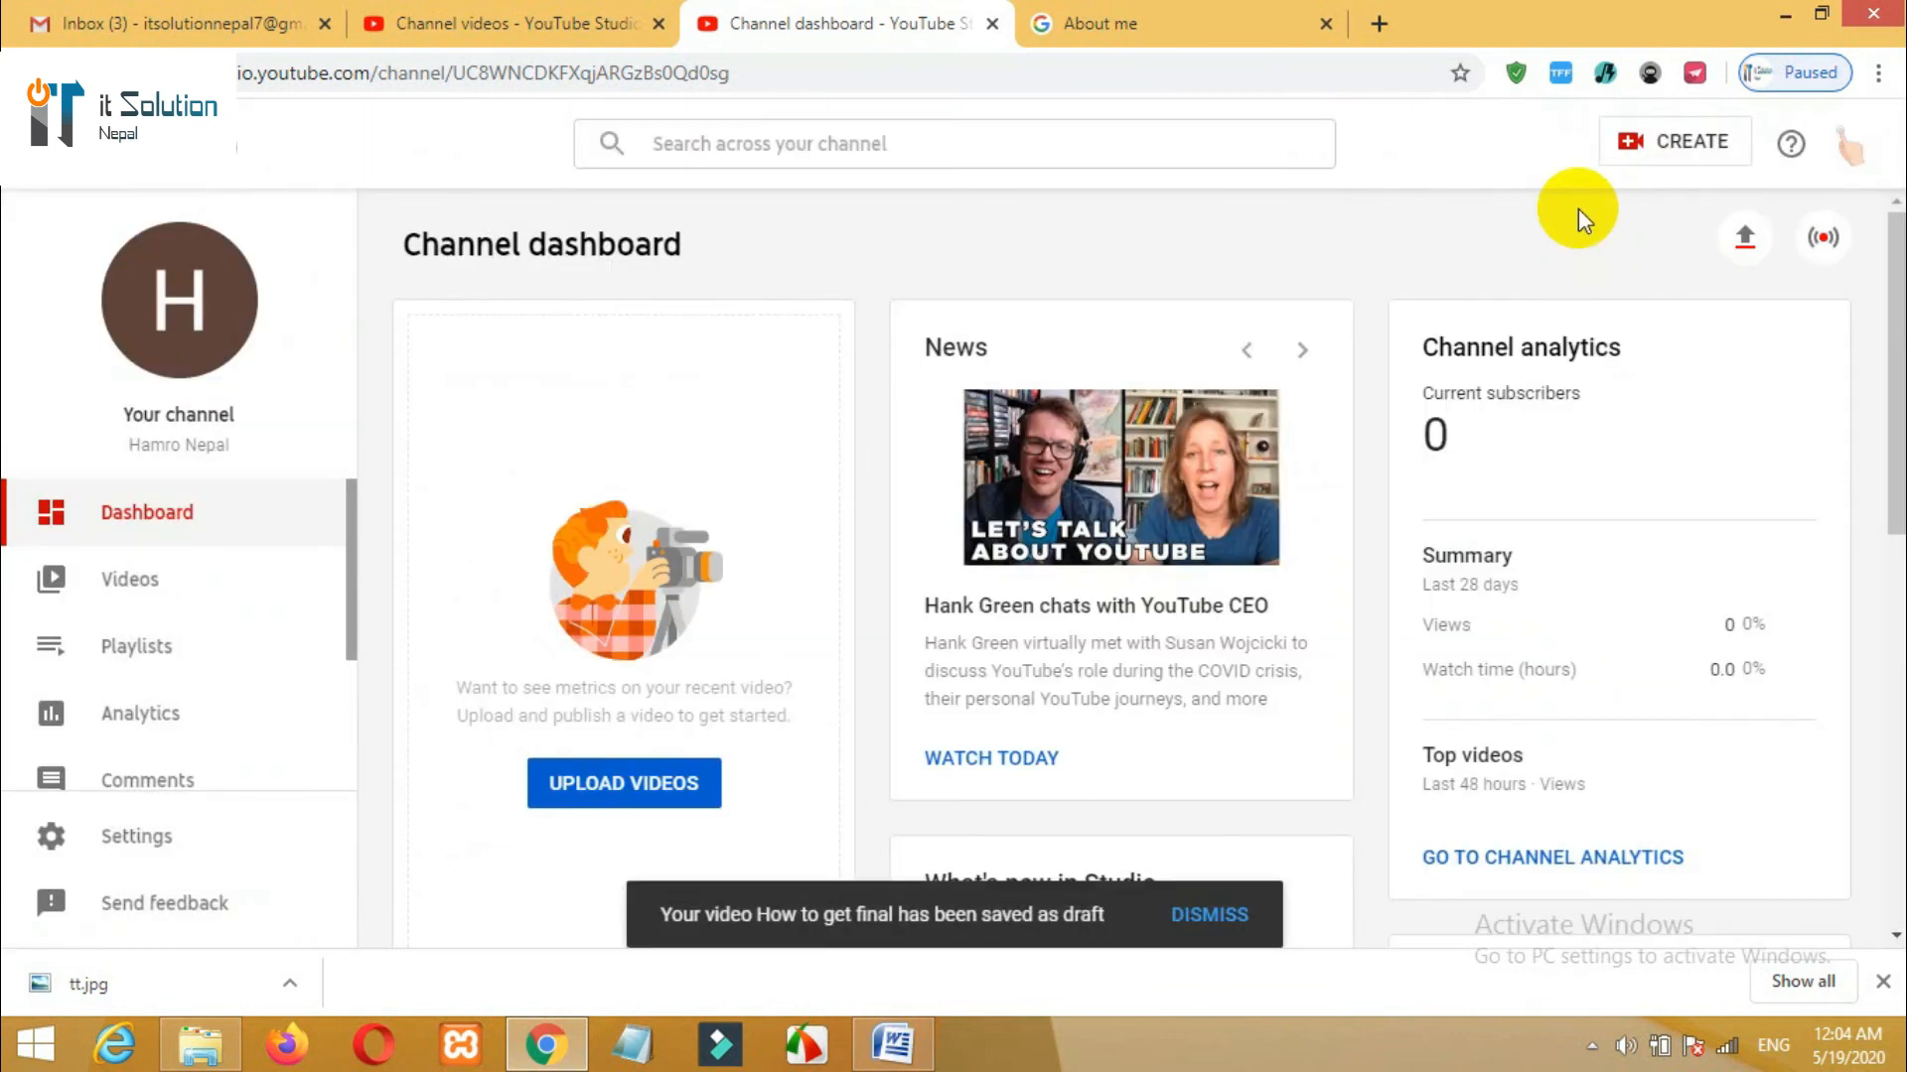